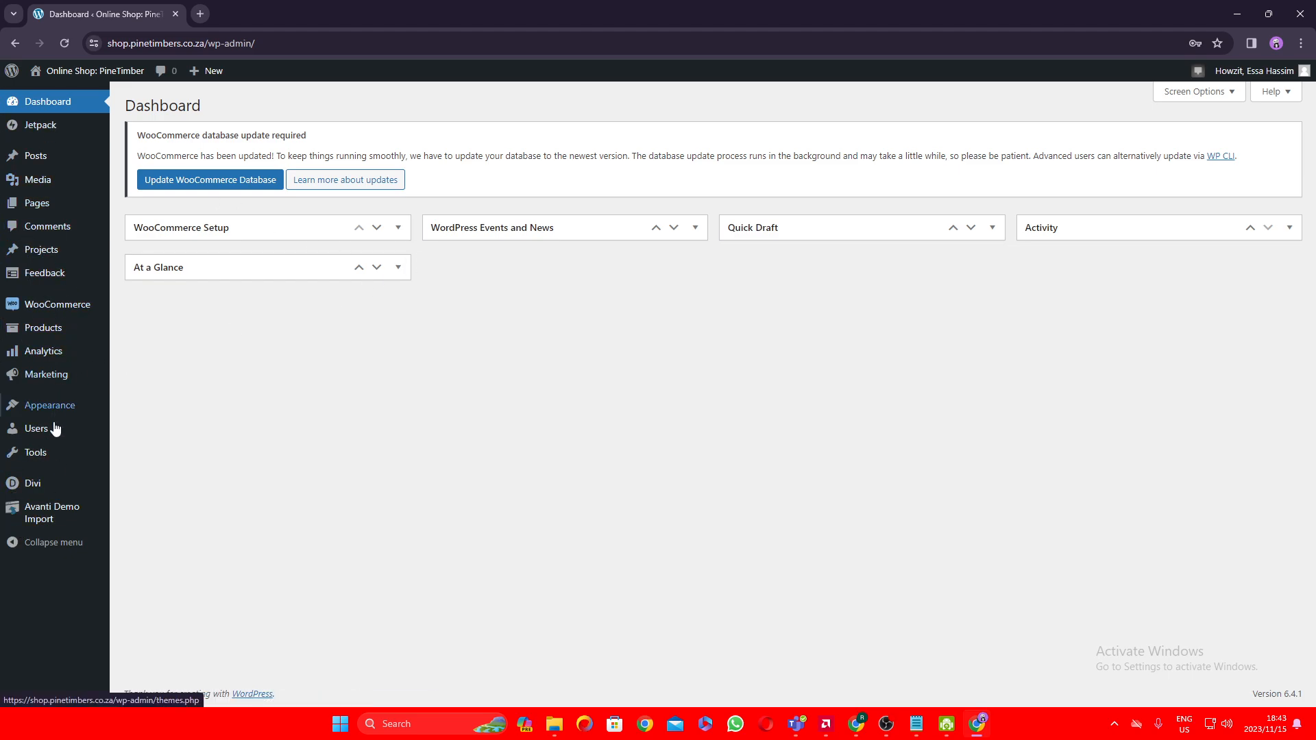
Step: Open the store's full list of products in the admin area
{"action": "mouse_move", "coordinate": [47, 521]}
{"action": "mouse_move", "coordinate": [2, 335]}
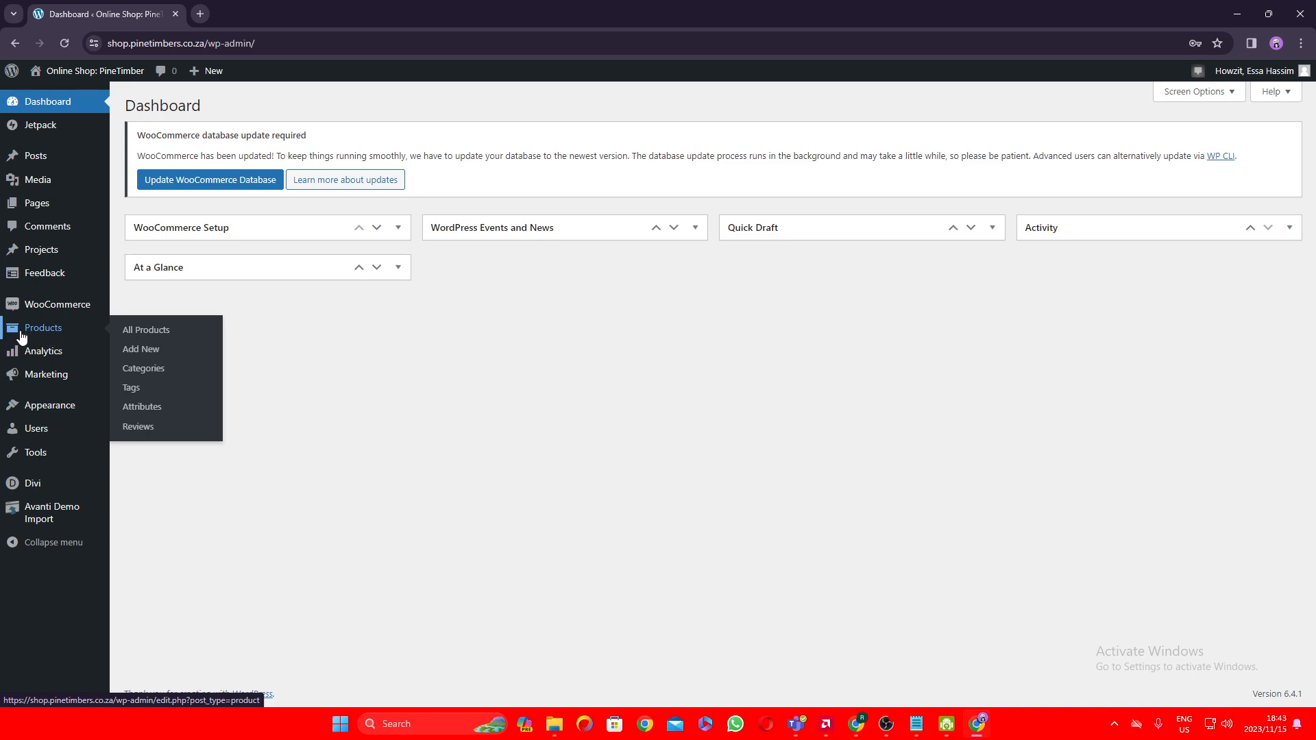
{"action": "left_click", "coordinate": [30, 330]}
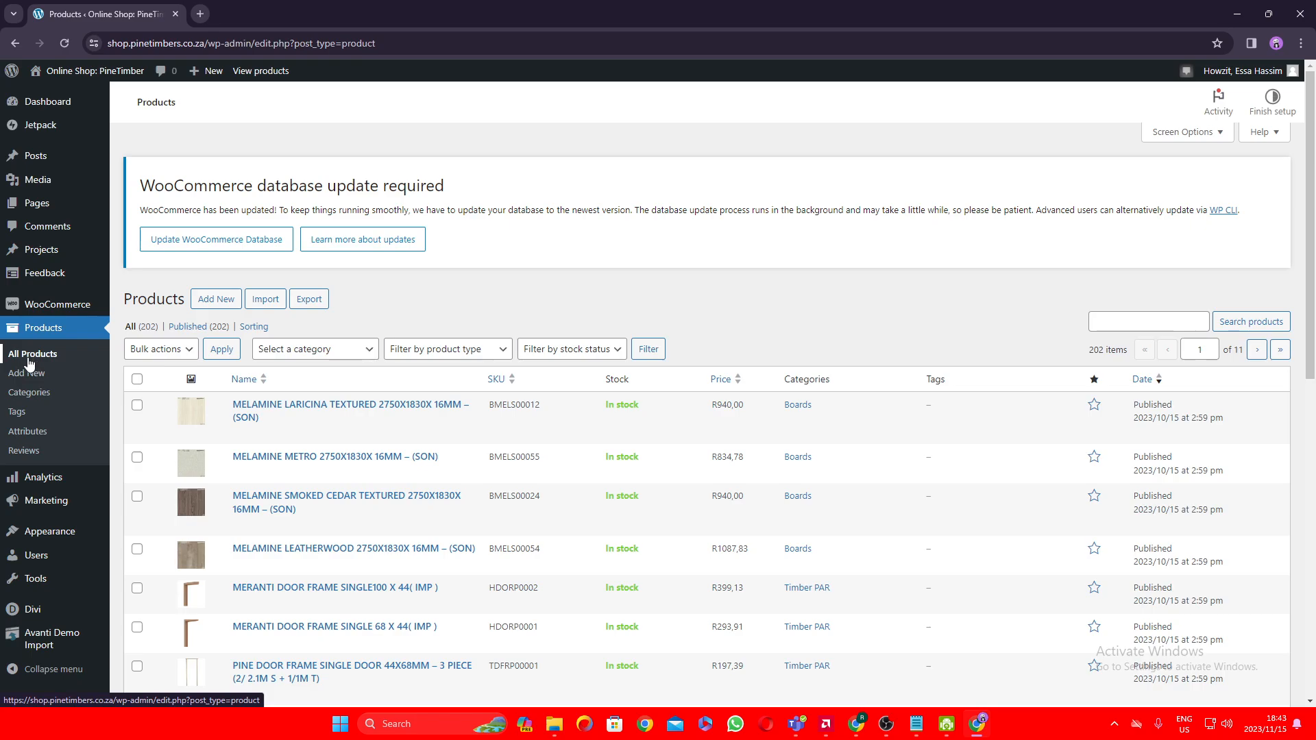
Step: Look through the product list, examining the items' names, SKUs, stock status, prices and categories
{"action": "scroll", "coordinate": [685, 376], "scroll_direction": "down", "scroll_amount": 6}
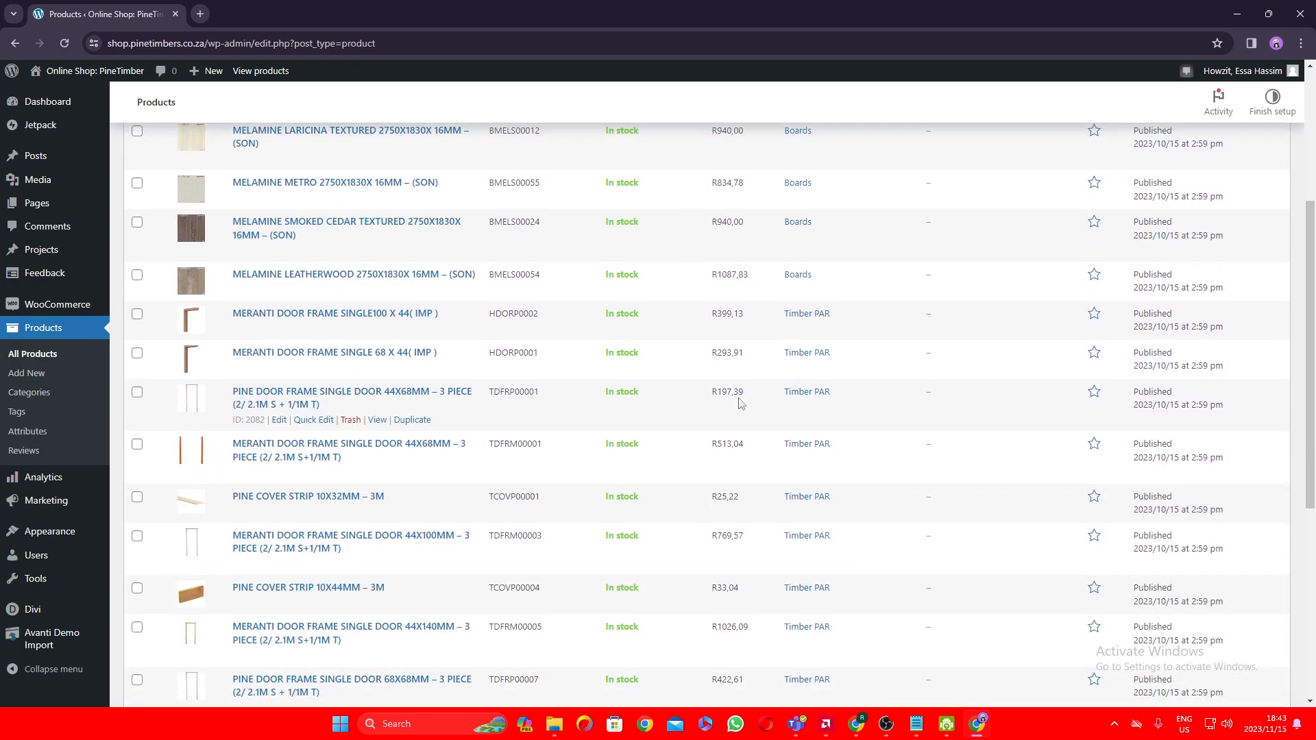
{"action": "scroll", "coordinate": [619, 464], "scroll_direction": "up", "scroll_amount": 6}
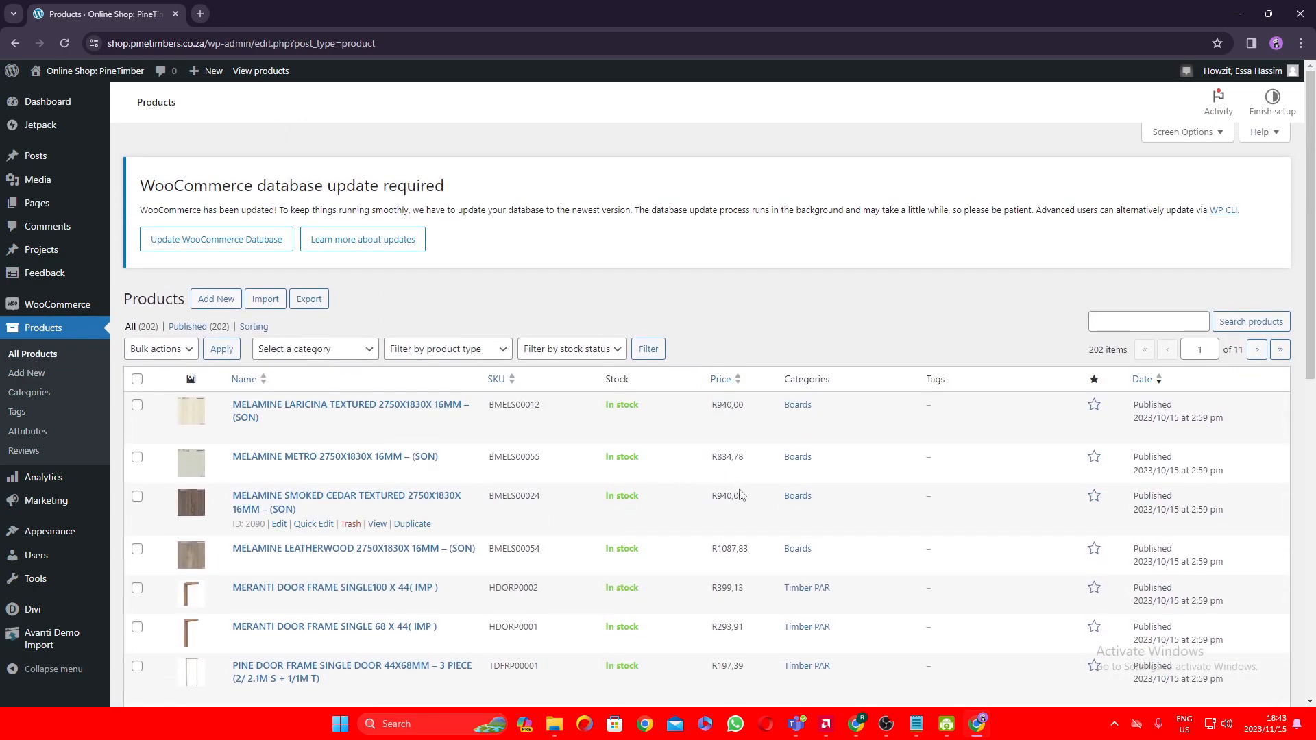
{"action": "scroll", "coordinate": [507, 388], "scroll_direction": "down", "scroll_amount": 1}
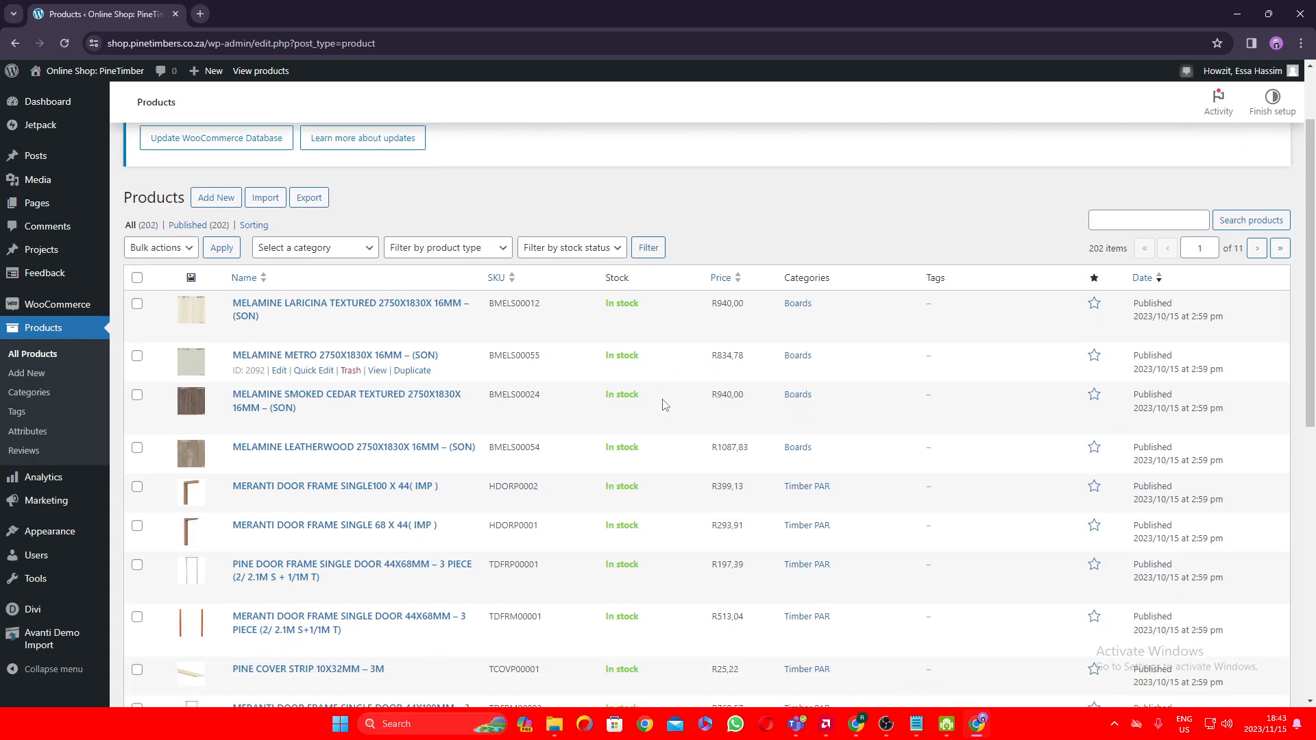
{"action": "scroll", "coordinate": [555, 404], "scroll_direction": "up", "scroll_amount": 1}
{"action": "scroll", "coordinate": [562, 426], "scroll_direction": "down", "scroll_amount": 2}
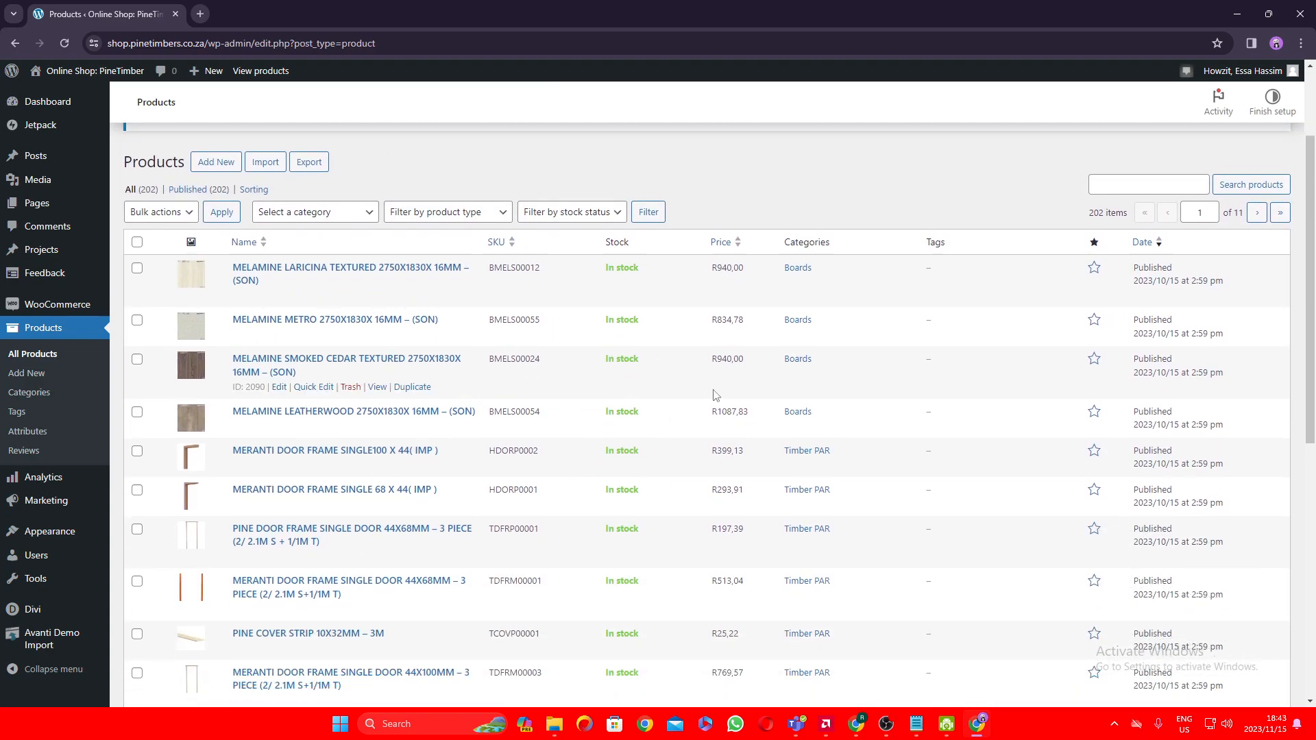
{"action": "scroll", "coordinate": [672, 391], "scroll_direction": "down", "scroll_amount": 2}
{"action": "scroll", "coordinate": [532, 414], "scroll_direction": "up", "scroll_amount": 4}
{"action": "scroll", "coordinate": [542, 418], "scroll_direction": "down", "scroll_amount": 3}
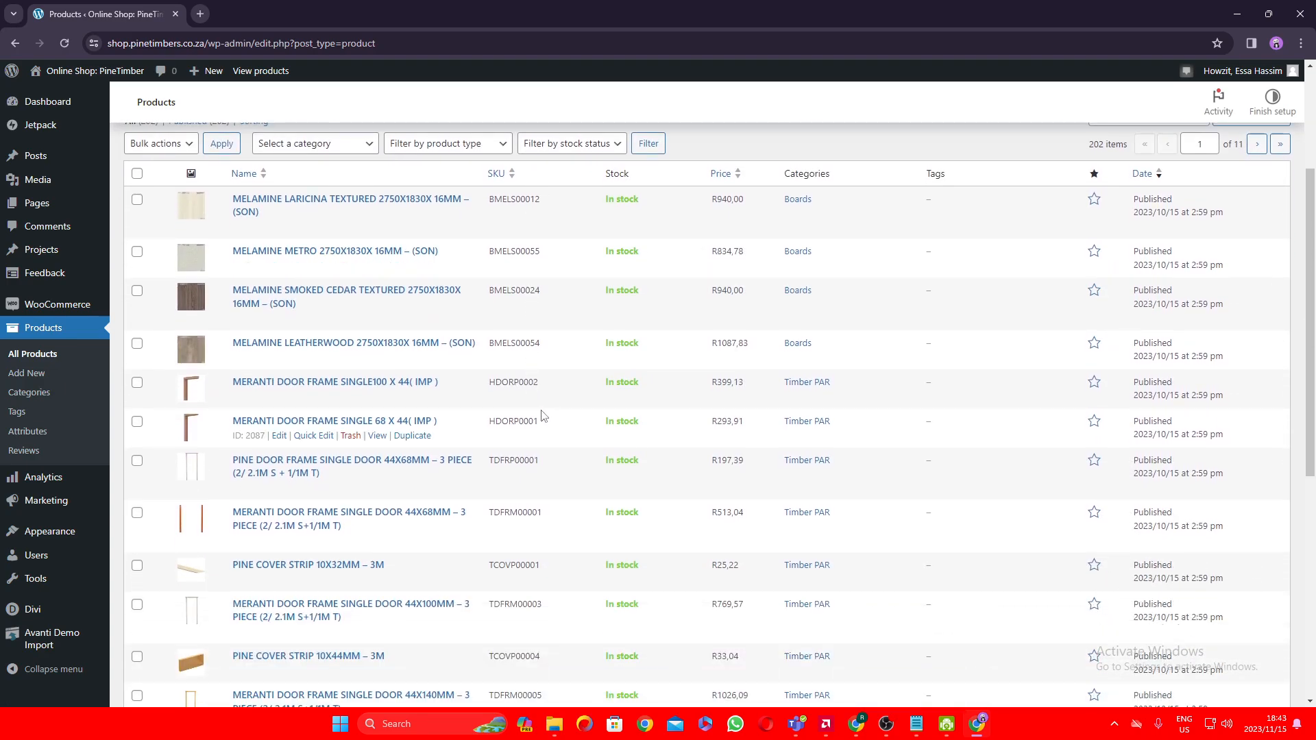
{"action": "scroll", "coordinate": [557, 420], "scroll_direction": "up", "scroll_amount": 2}
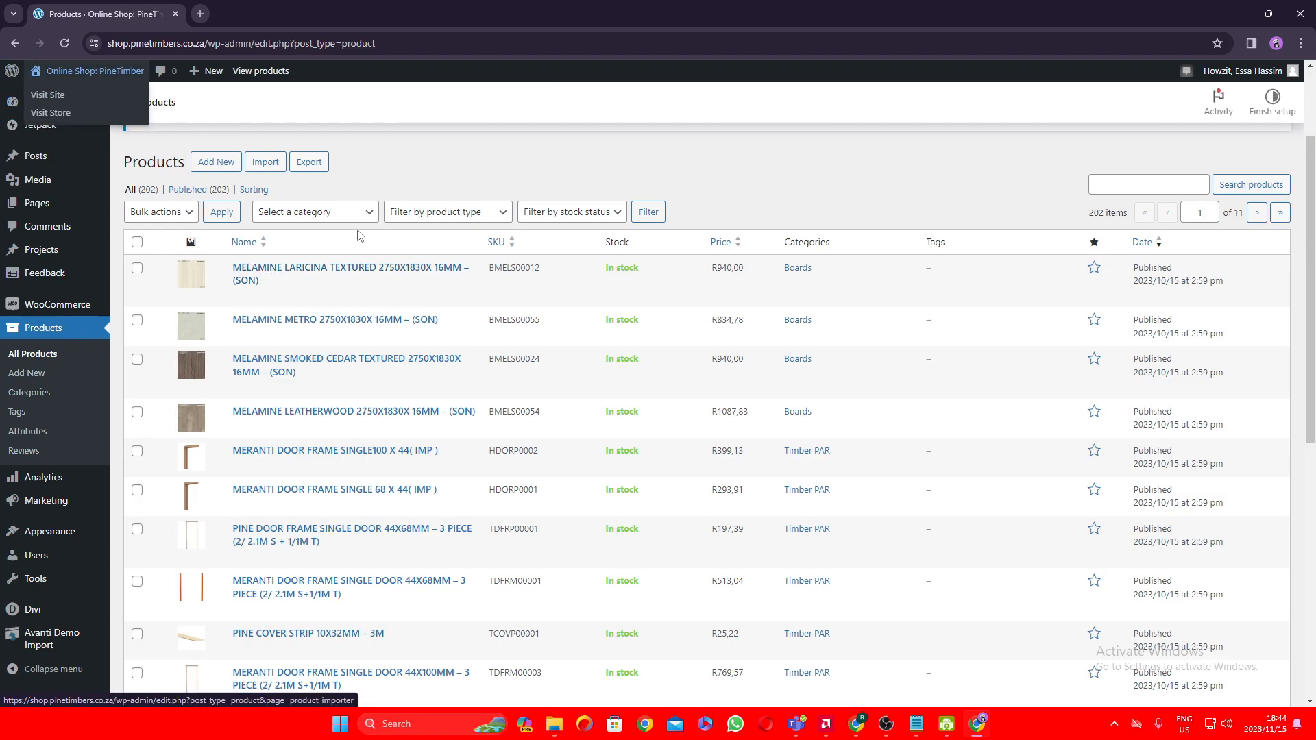
Step: Open the live store site in a new tab and view the products on its Shop page
{"action": "mouse_move", "coordinate": [79, 69]}
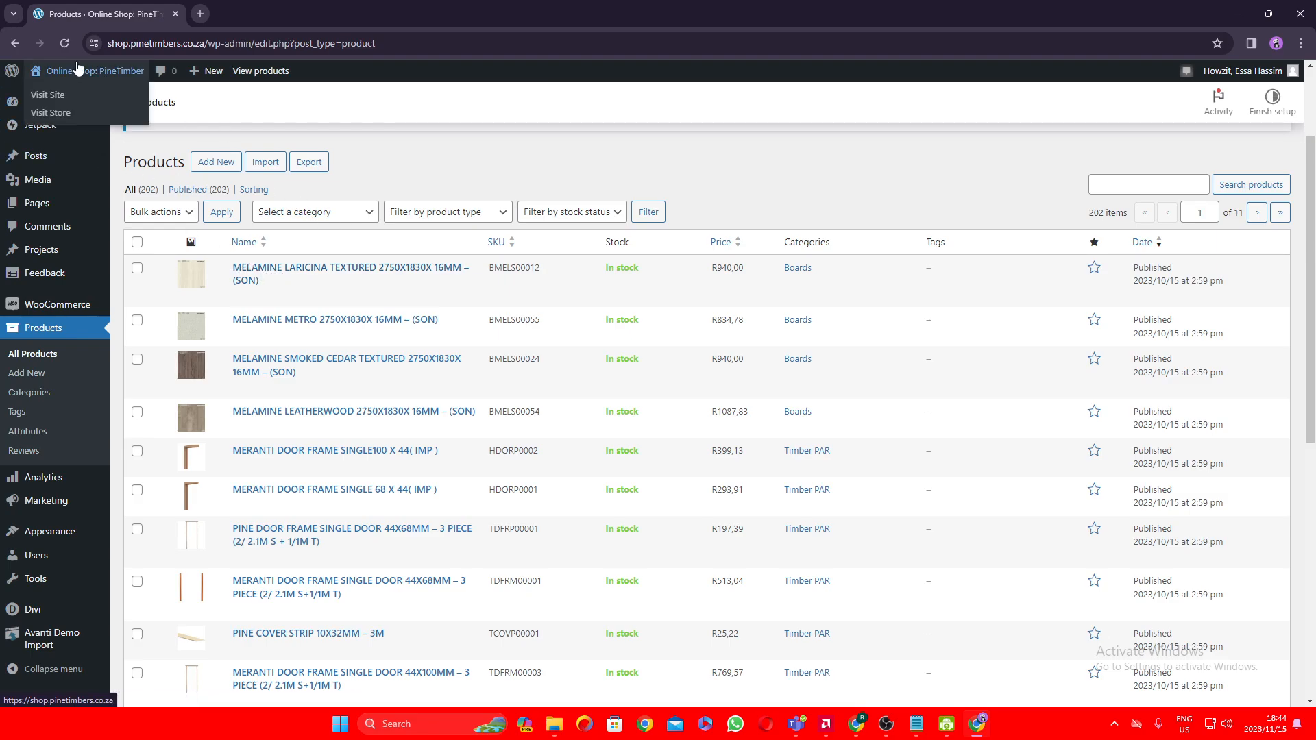
{"action": "right_click", "coordinate": [52, 98]}
{"action": "left_click", "coordinate": [82, 108]}
{"action": "left_click", "coordinate": [310, 5]}
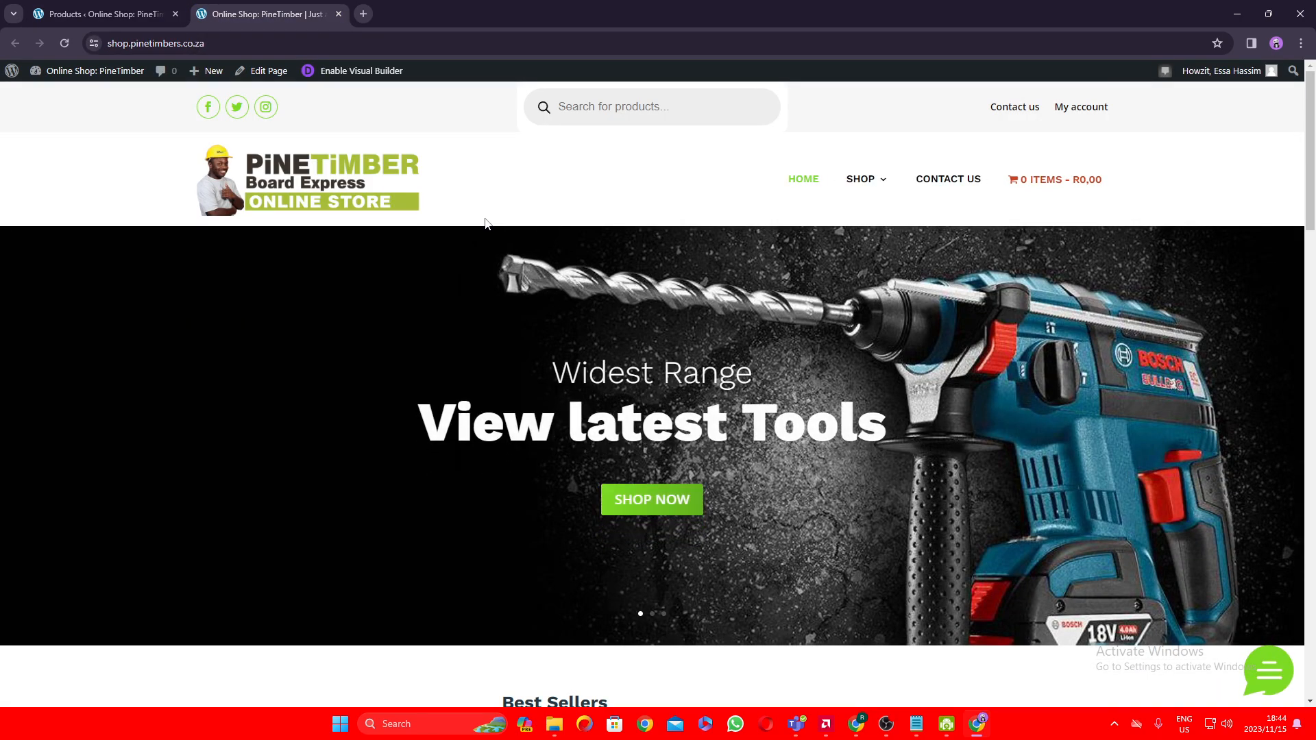
{"action": "left_click", "coordinate": [859, 182]}
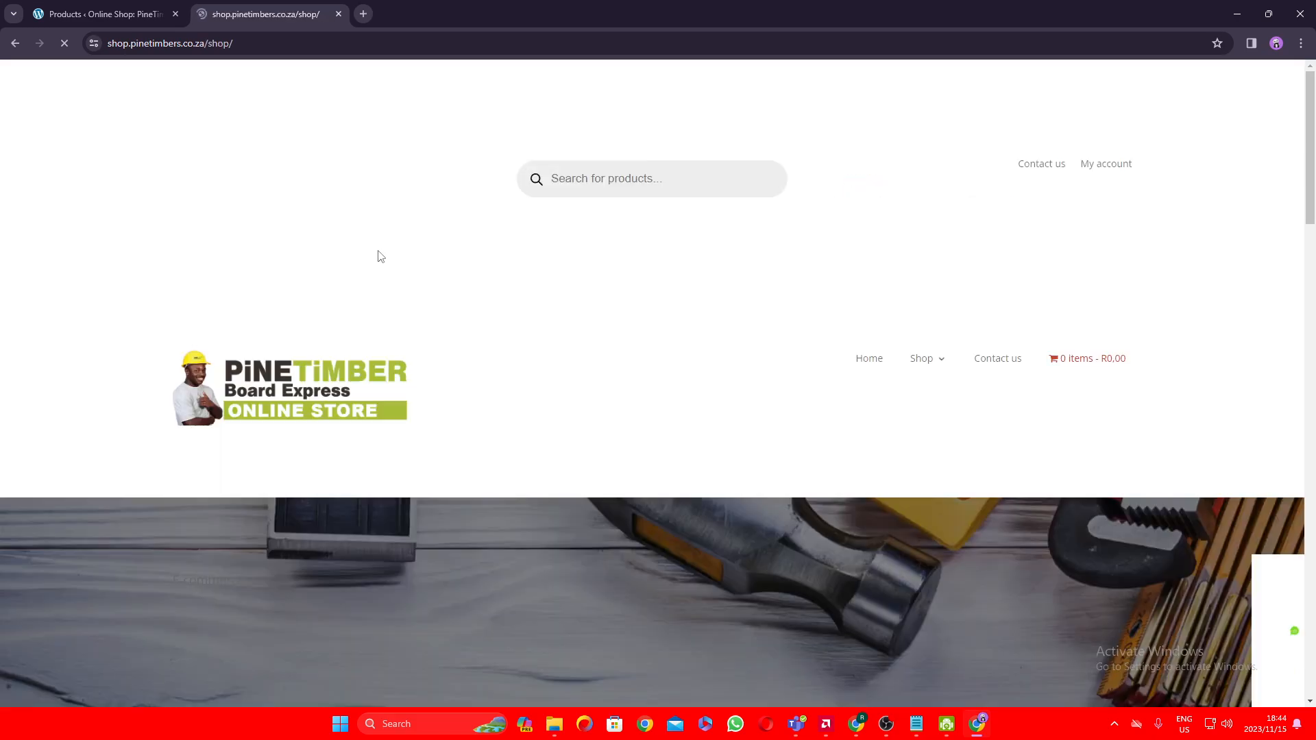
{"action": "scroll", "coordinate": [737, 308], "scroll_direction": "down", "scroll_amount": 7}
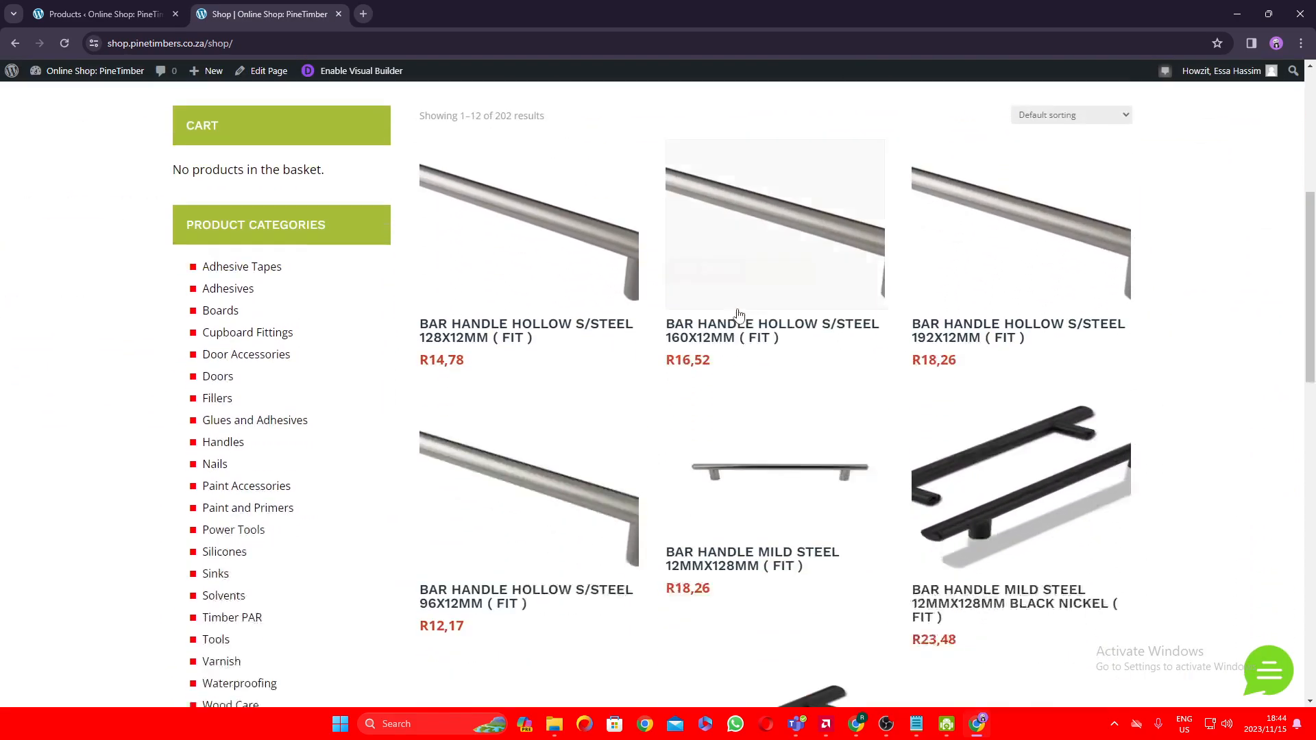
Step: Check the admin product list against the shop, and show the Boards category on the live store
{"action": "left_click", "coordinate": [68, 8]}
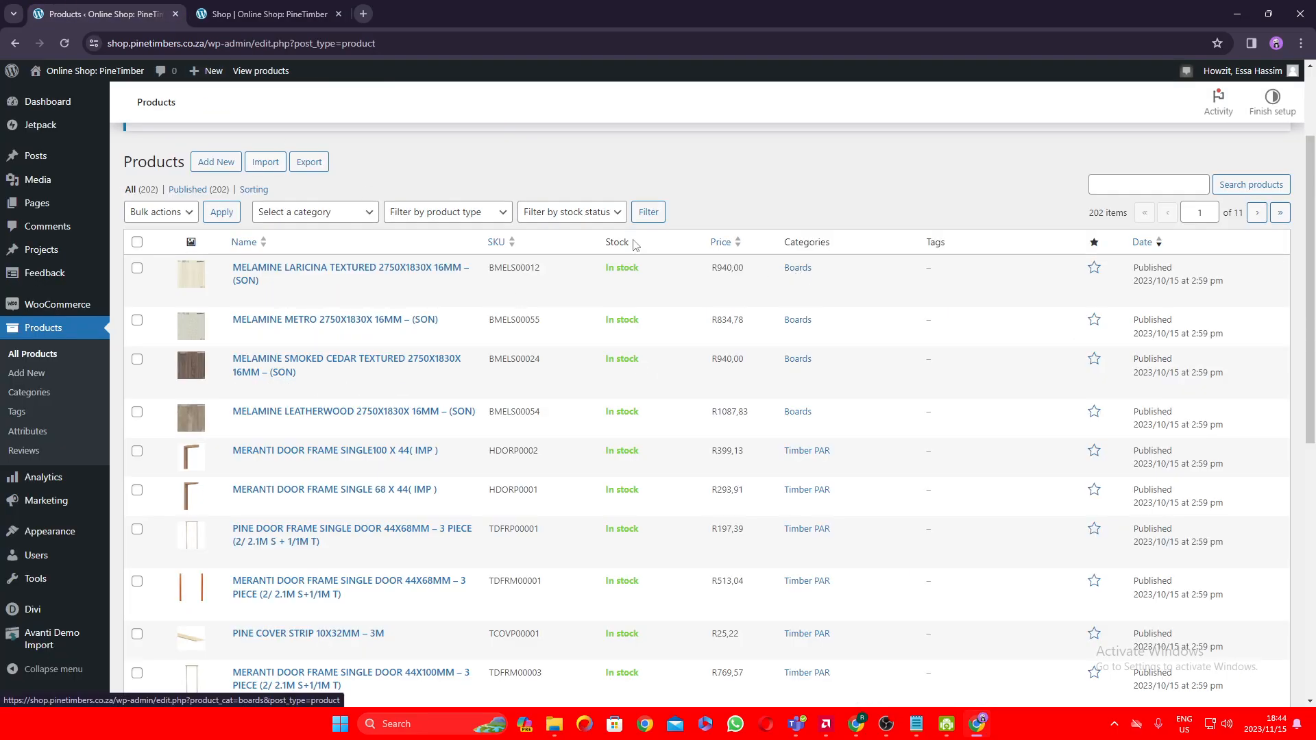
{"action": "left_click", "coordinate": [276, 19]}
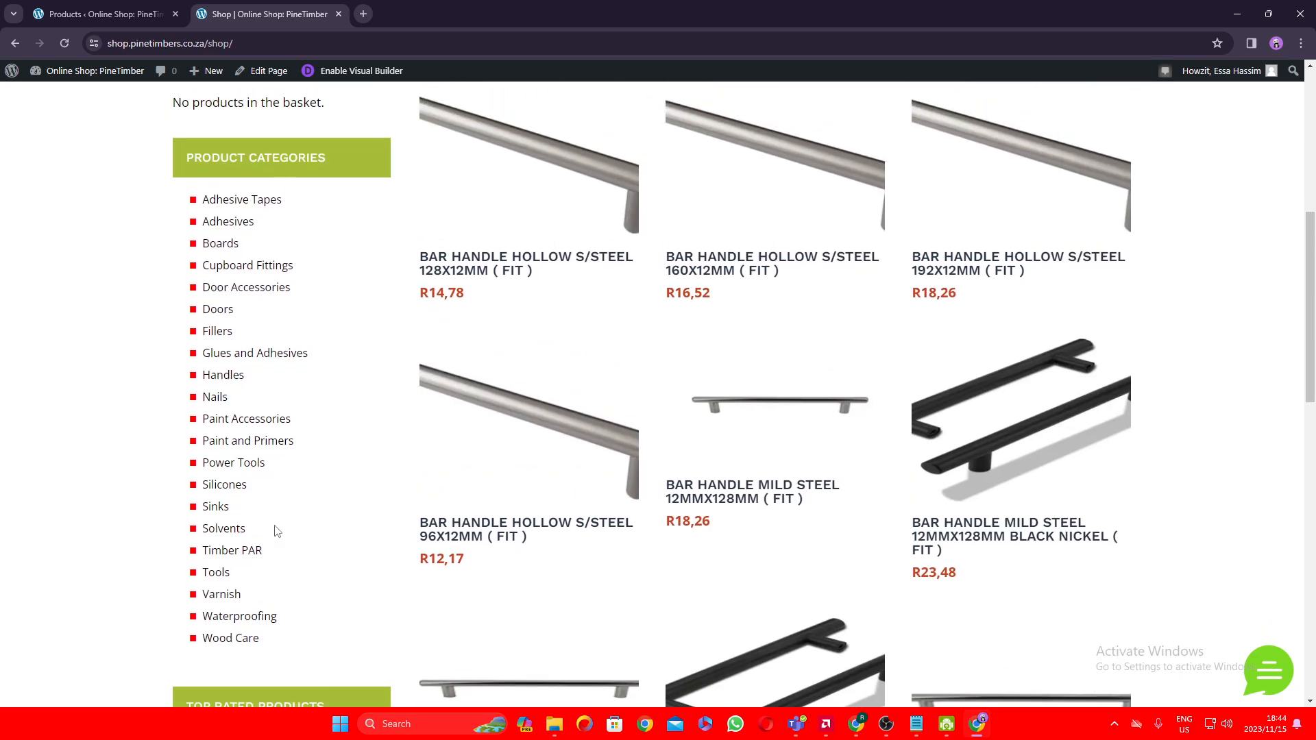
{"action": "left_click", "coordinate": [222, 250]}
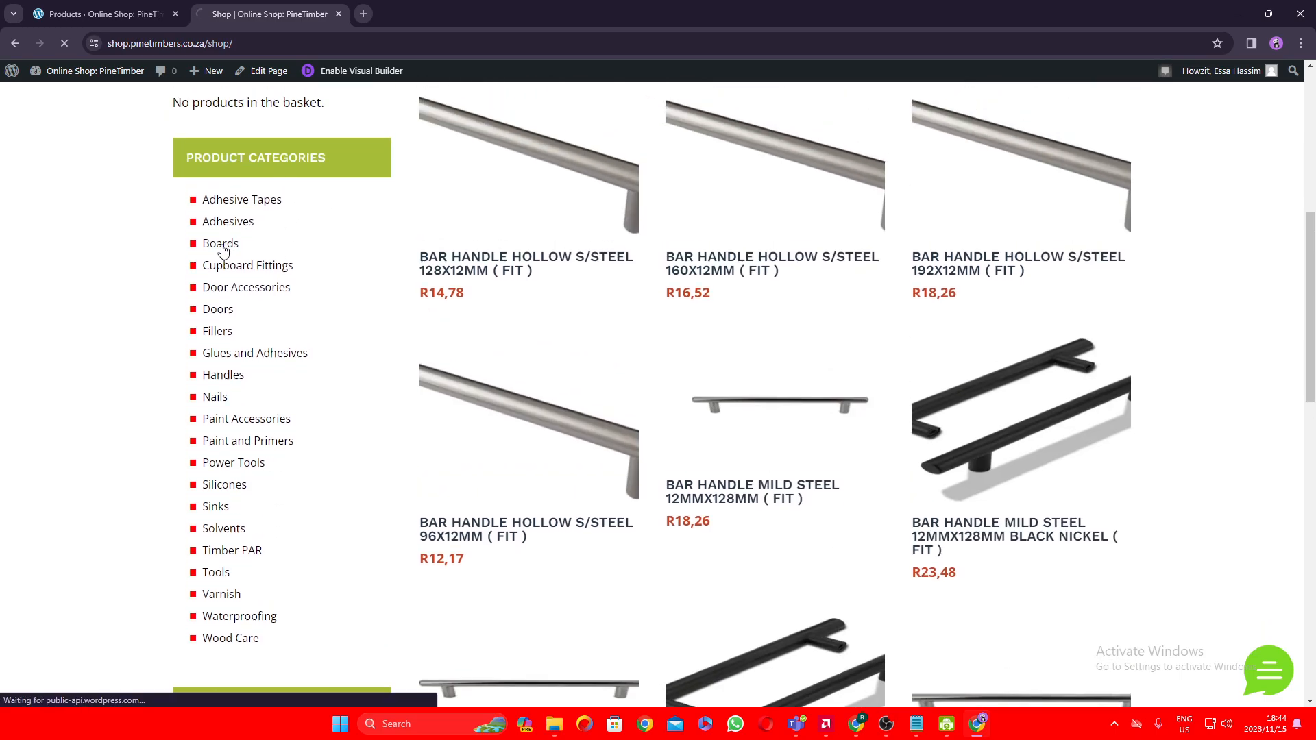
{"action": "scroll", "coordinate": [906, 474], "scroll_direction": "up", "scroll_amount": 4}
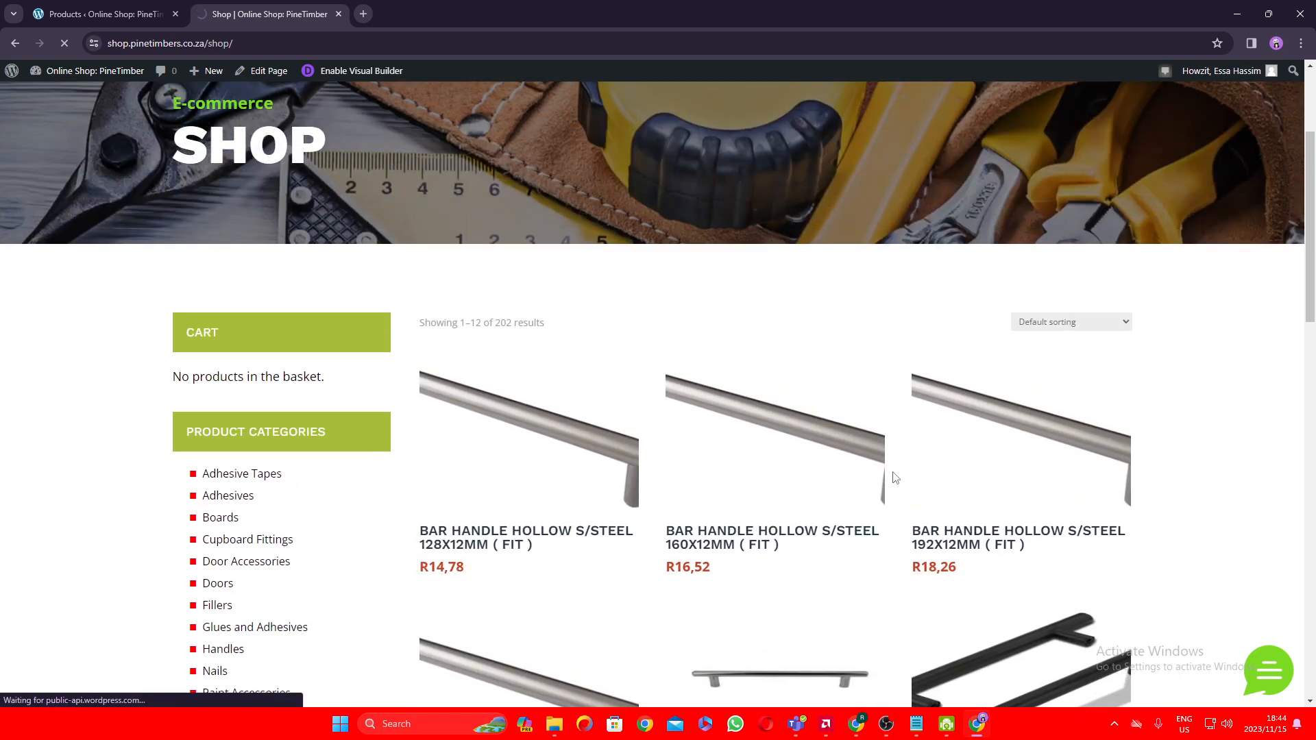
{"action": "scroll", "coordinate": [880, 497], "scroll_direction": "down", "scroll_amount": 5}
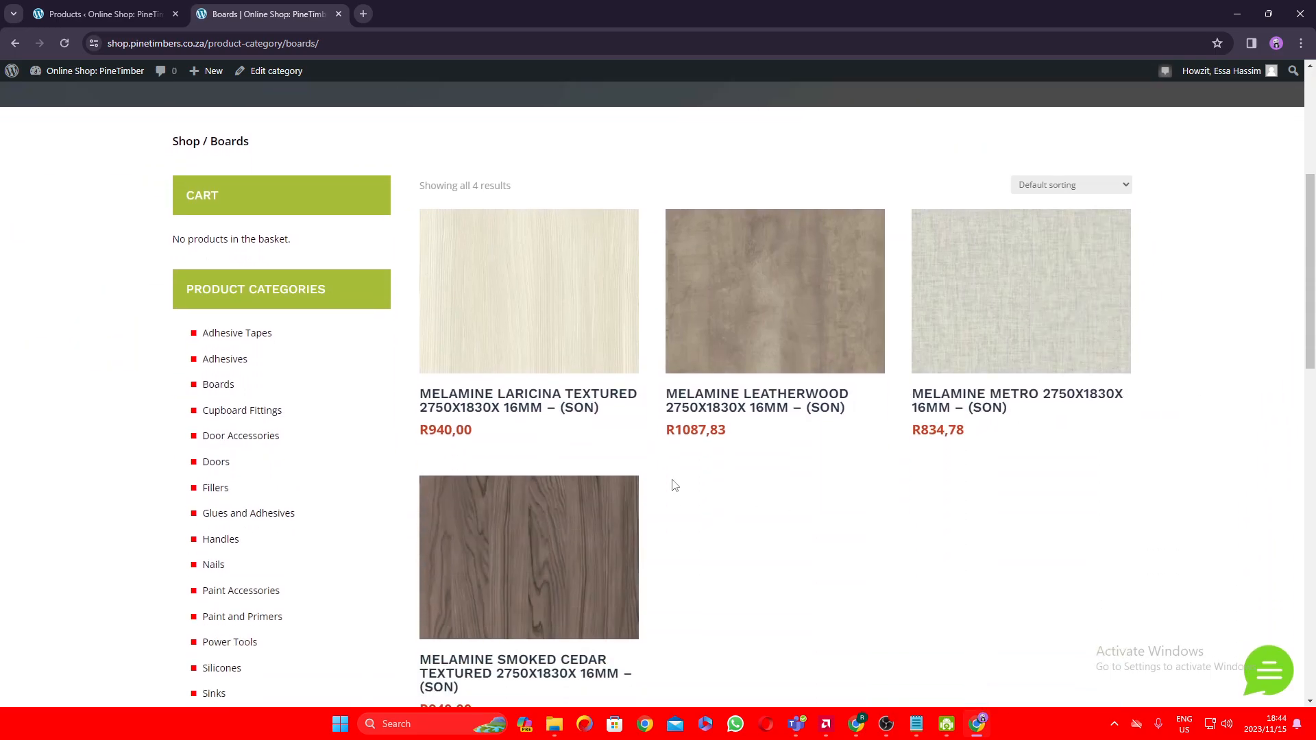
Step: View the shop page of the MELAMINE LARICINA TEXTURED board and return to the admin product list
{"action": "key", "text": "ctrl+Tab"}
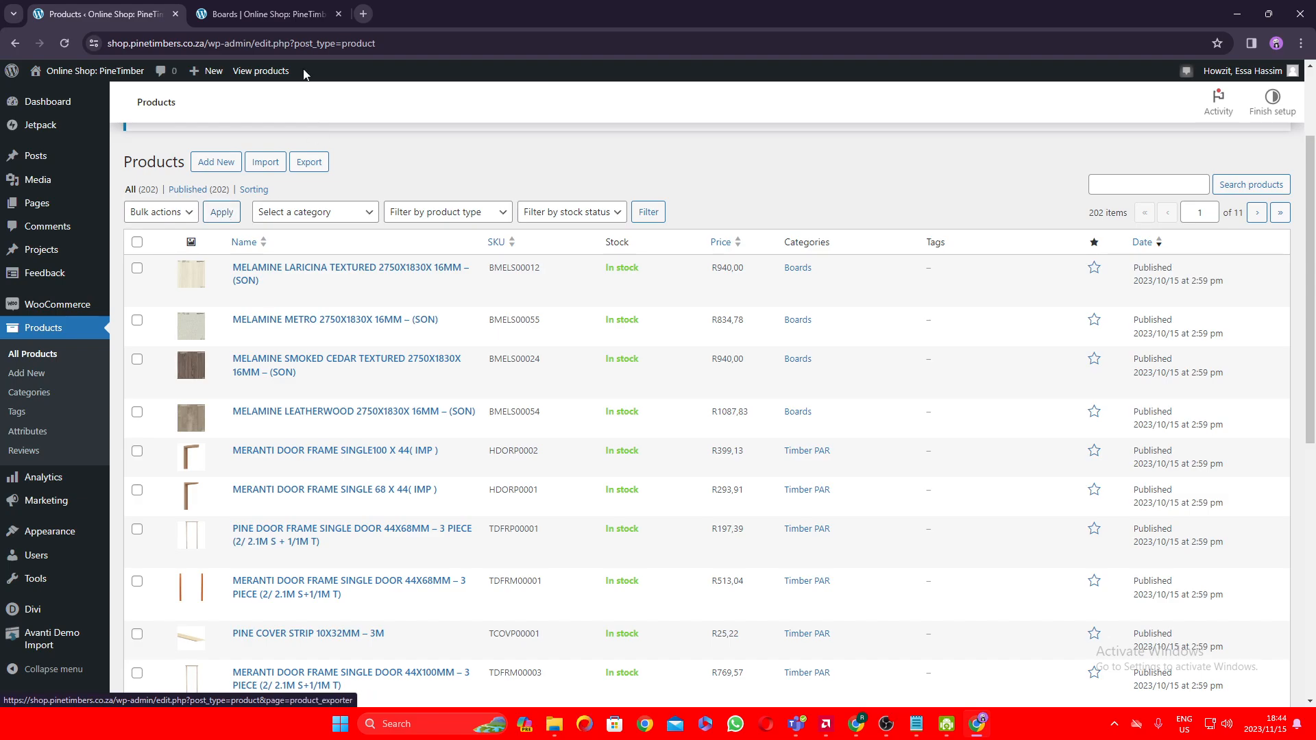
{"action": "left_click", "coordinate": [274, 14]}
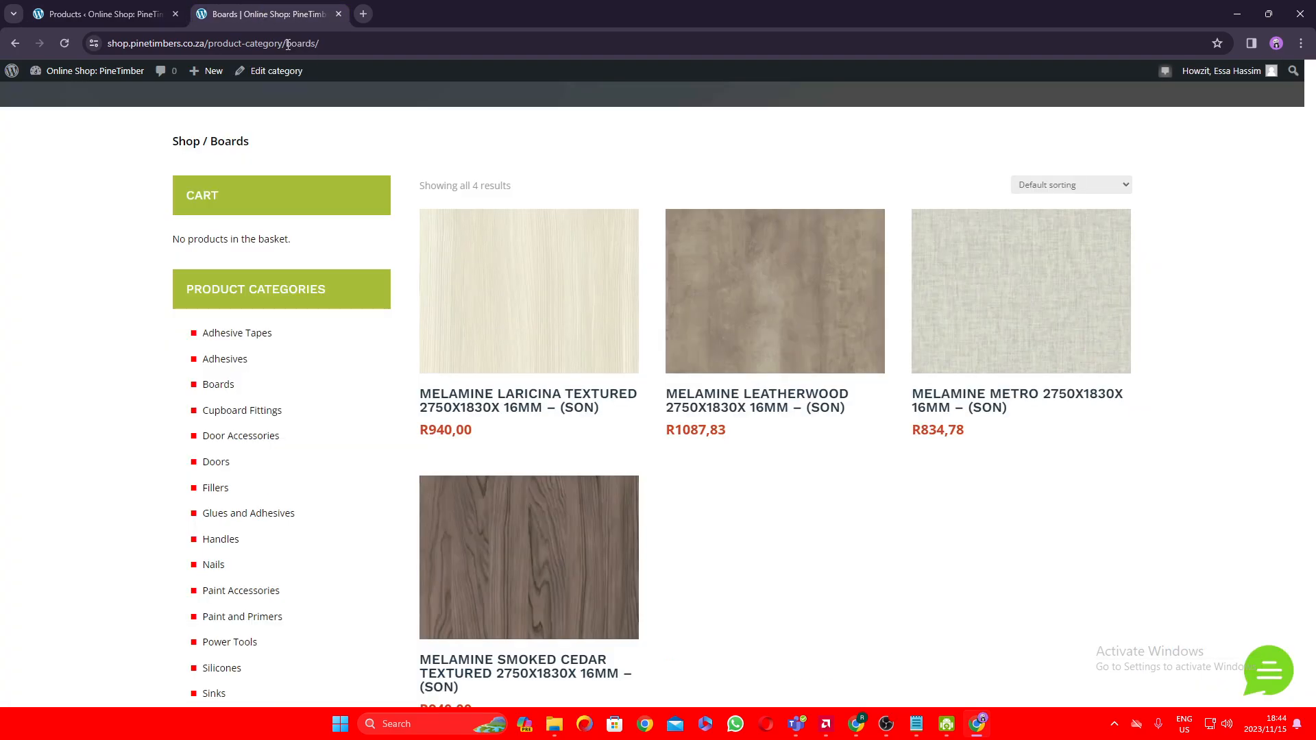
{"action": "left_click", "coordinate": [503, 296]}
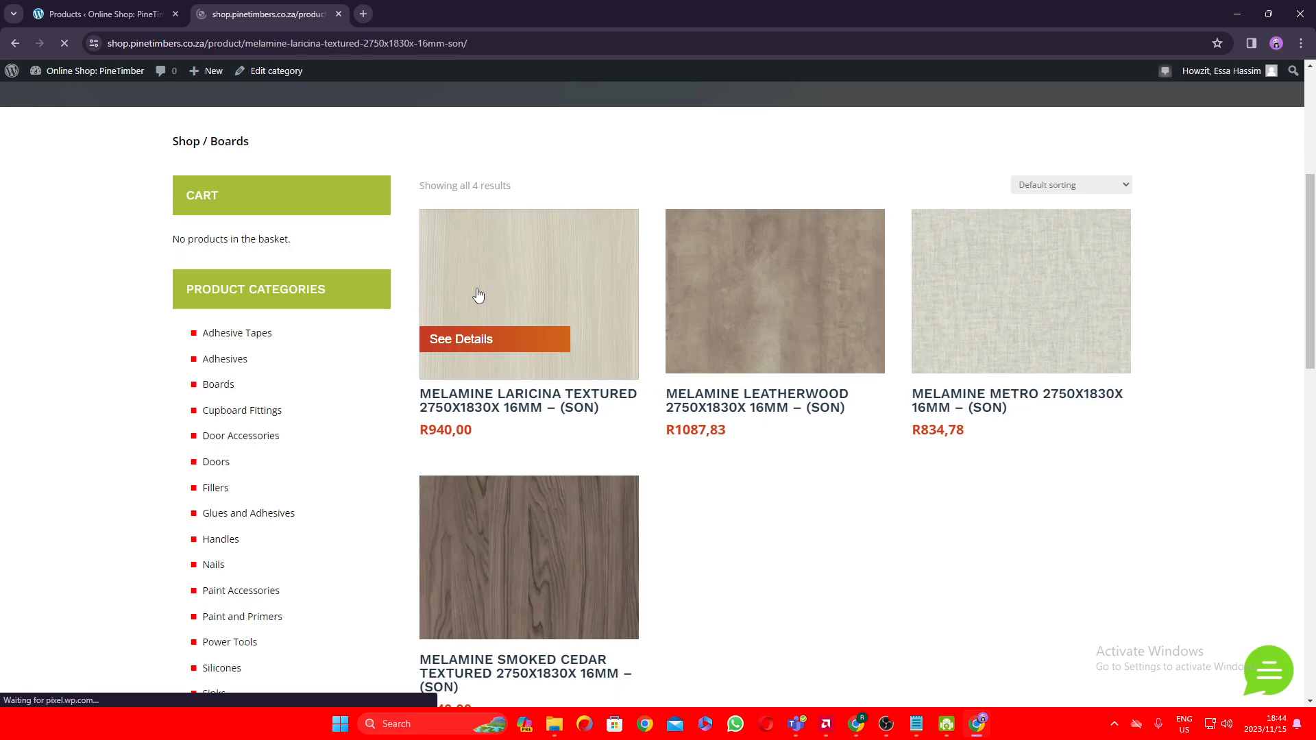
{"action": "scroll", "coordinate": [898, 490], "scroll_direction": "down", "scroll_amount": 3}
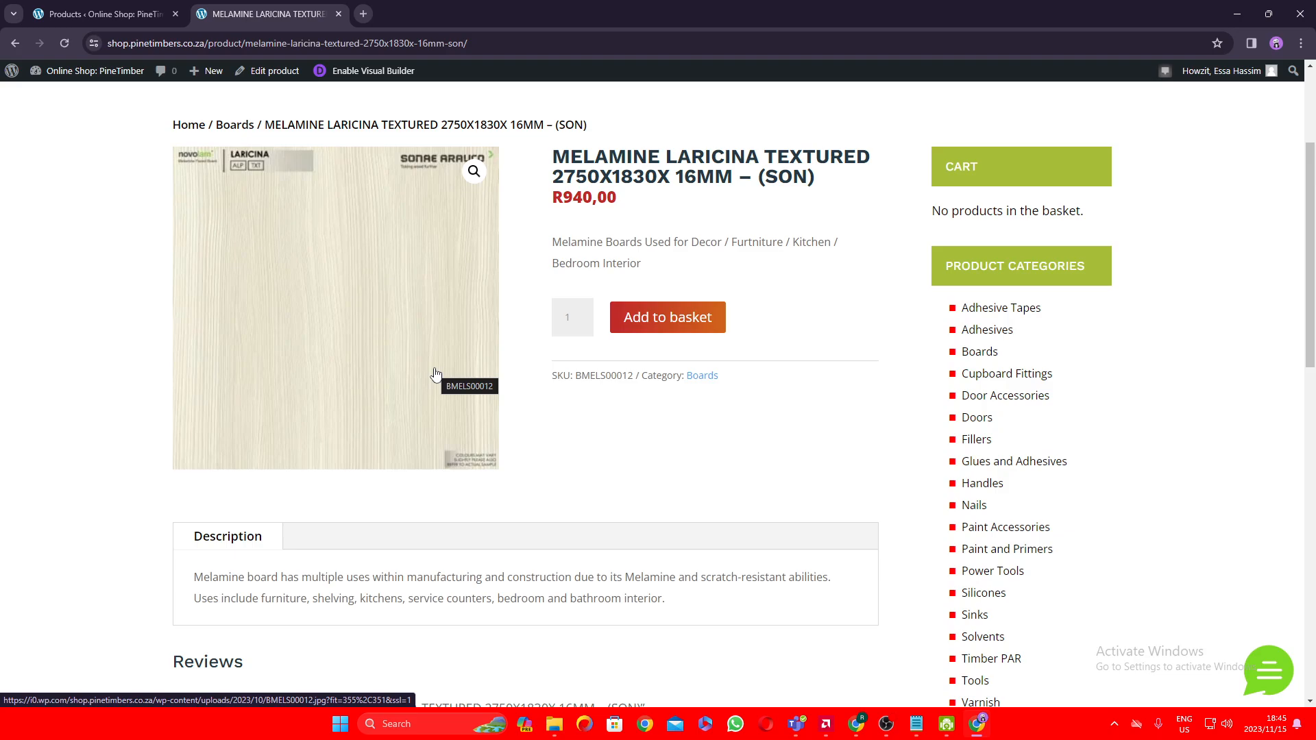
{"action": "left_click", "coordinate": [13, 14]}
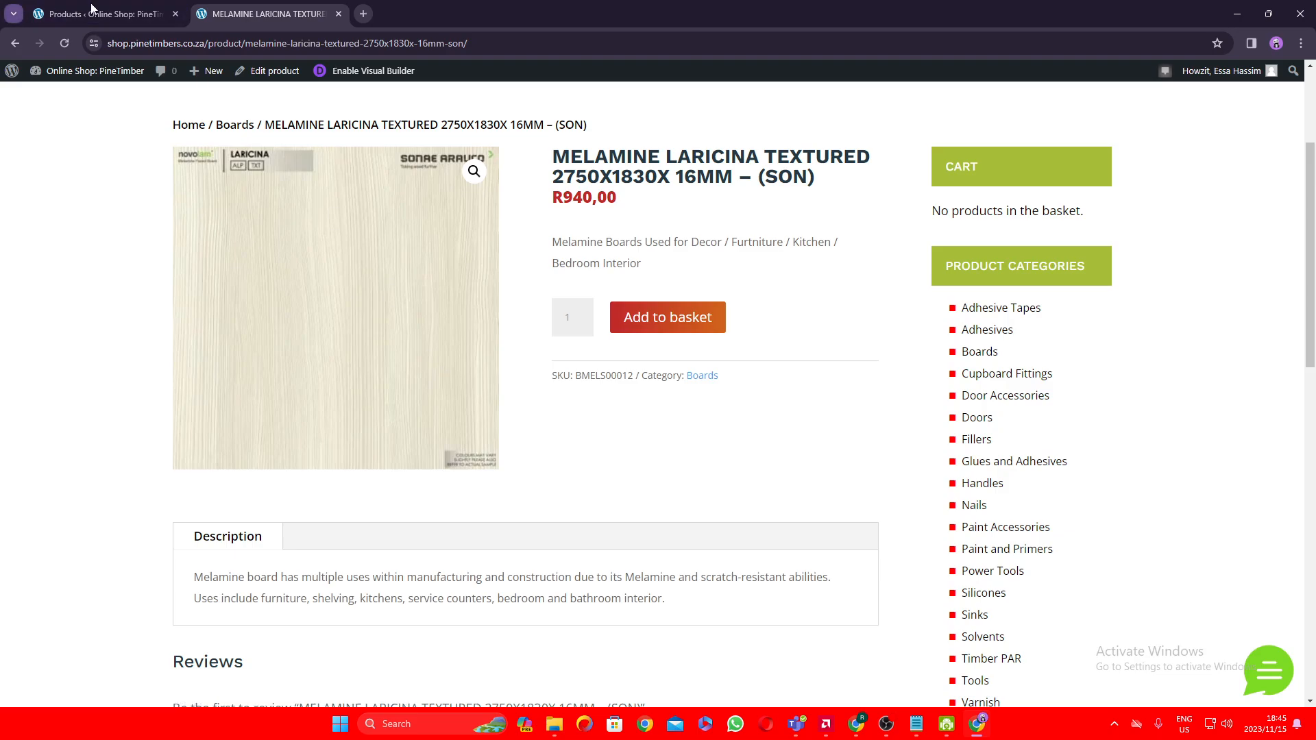
{"action": "key", "text": "Return"}
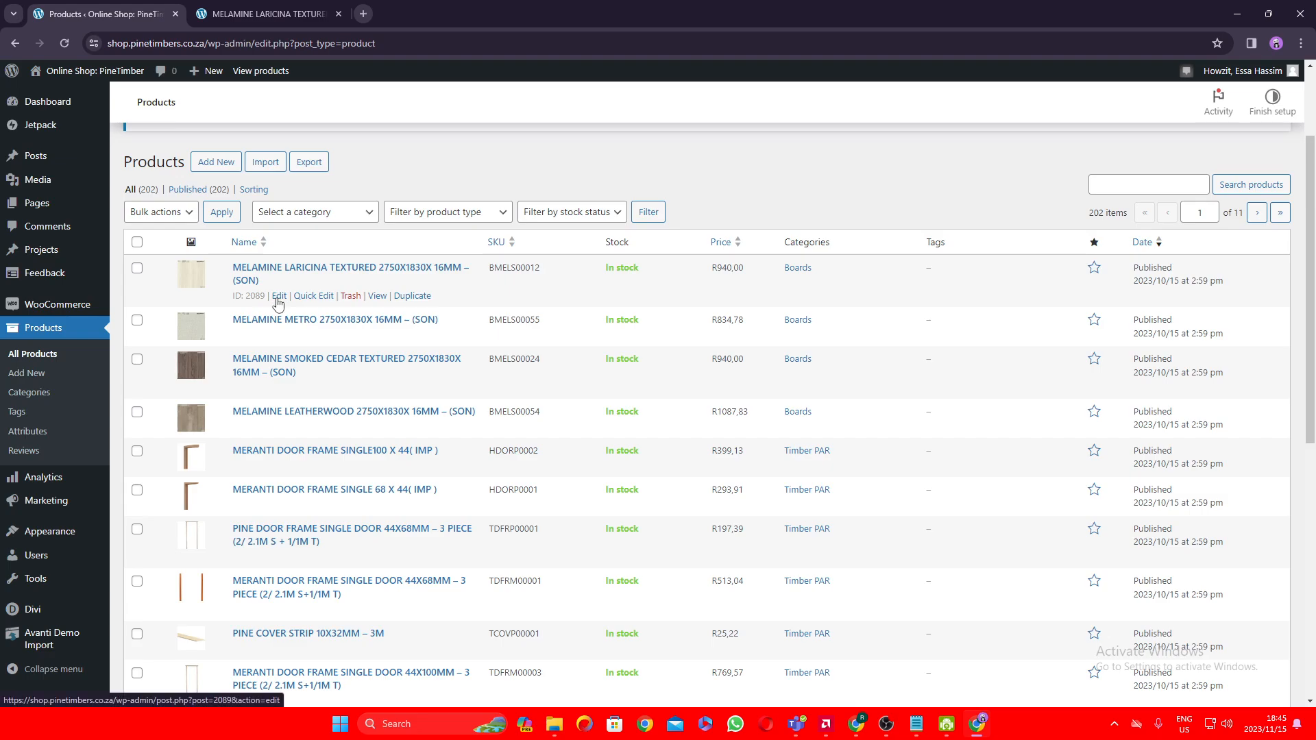
{"action": "right_click", "coordinate": [280, 299]}
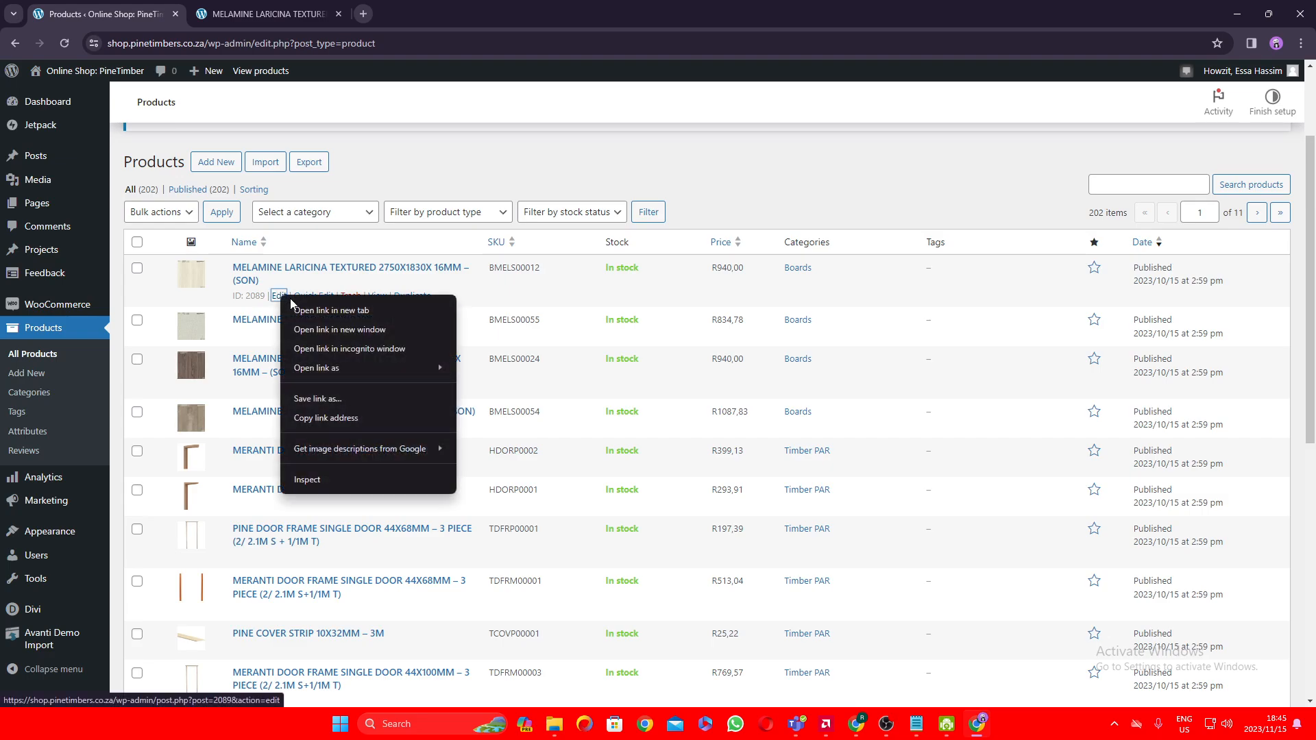
{"action": "left_click", "coordinate": [411, 266]}
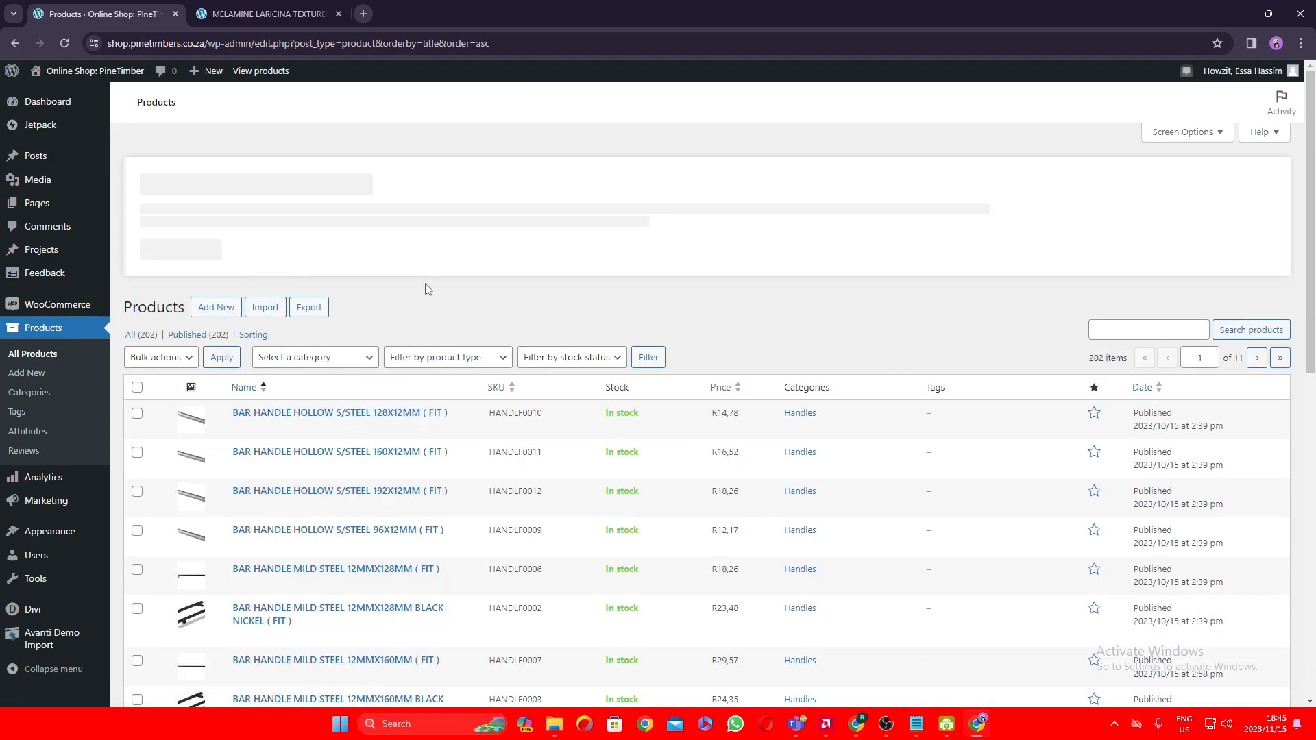
{"action": "left_click", "coordinate": [436, 411]}
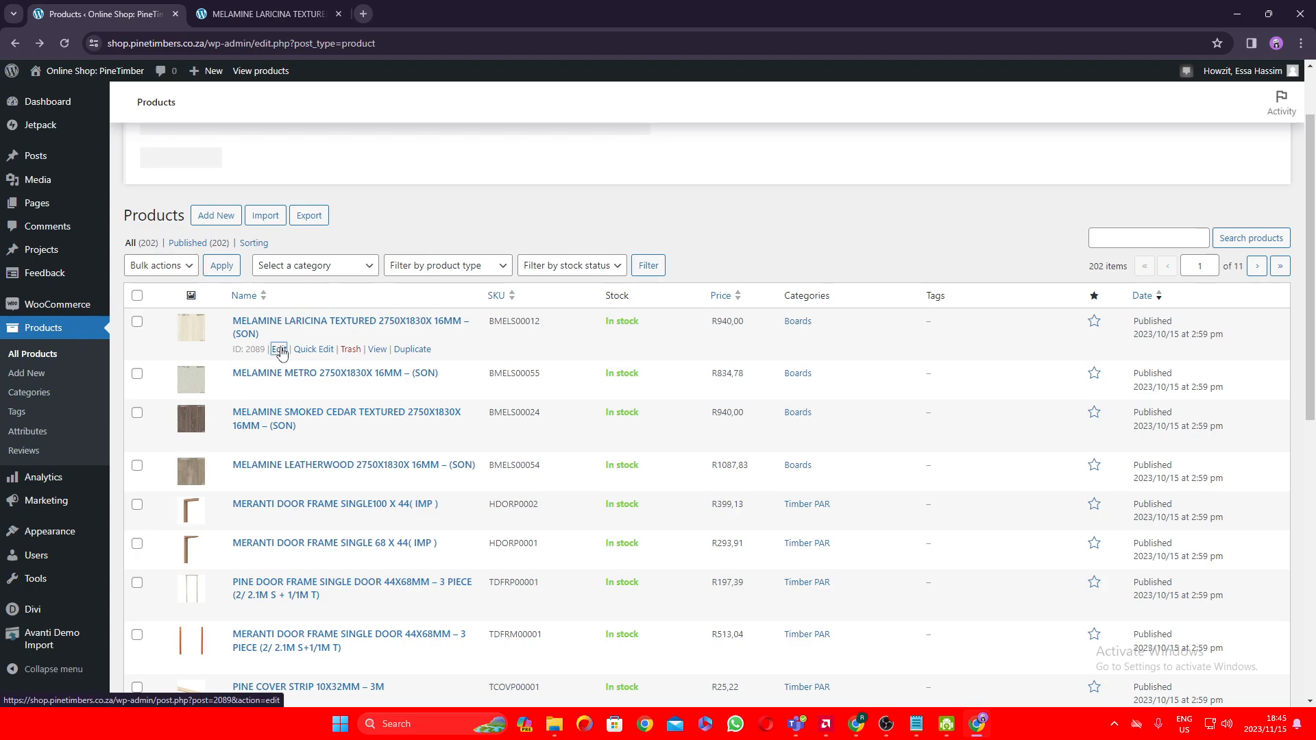
Step: Open the MELAMINE LARICINA TEXTURED 2750X1830X 16MM – (SON) product for editing in a new tab
{"action": "right_click", "coordinate": [280, 351]}
{"action": "left_click", "coordinate": [327, 355]}
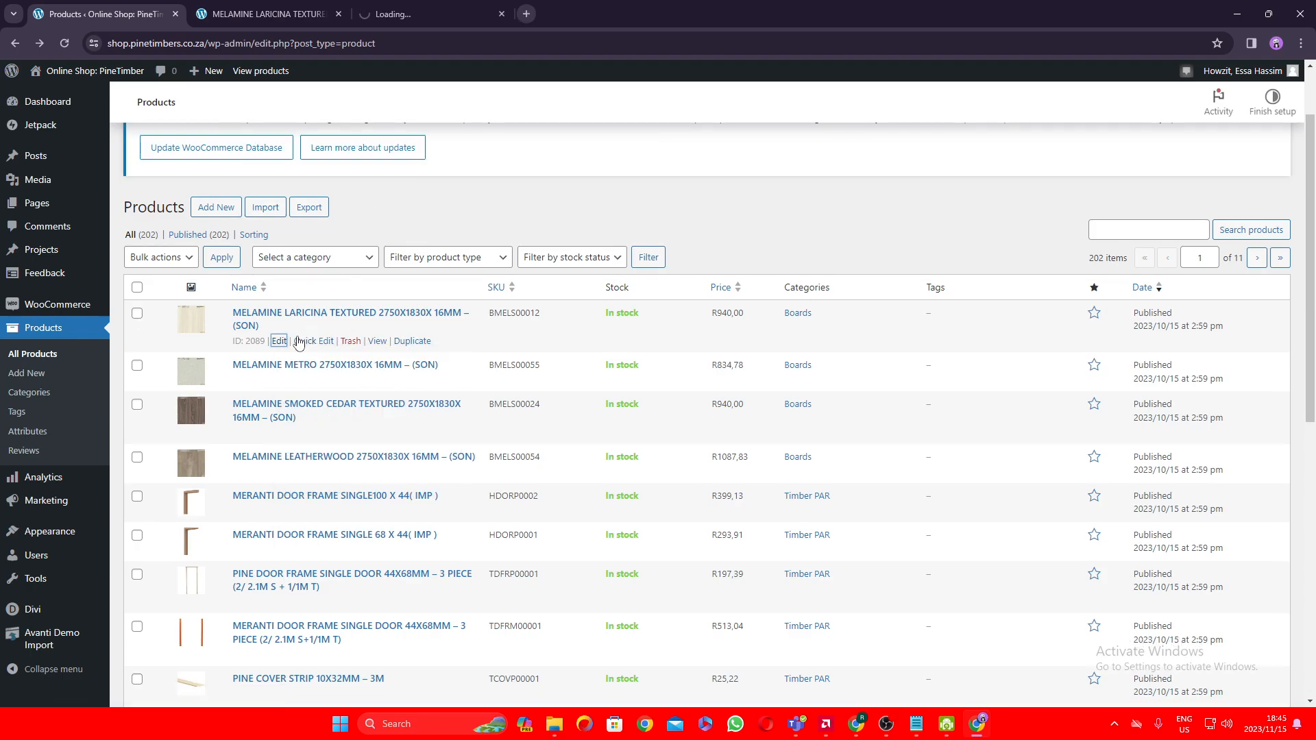
{"action": "left_click", "coordinate": [384, 8]}
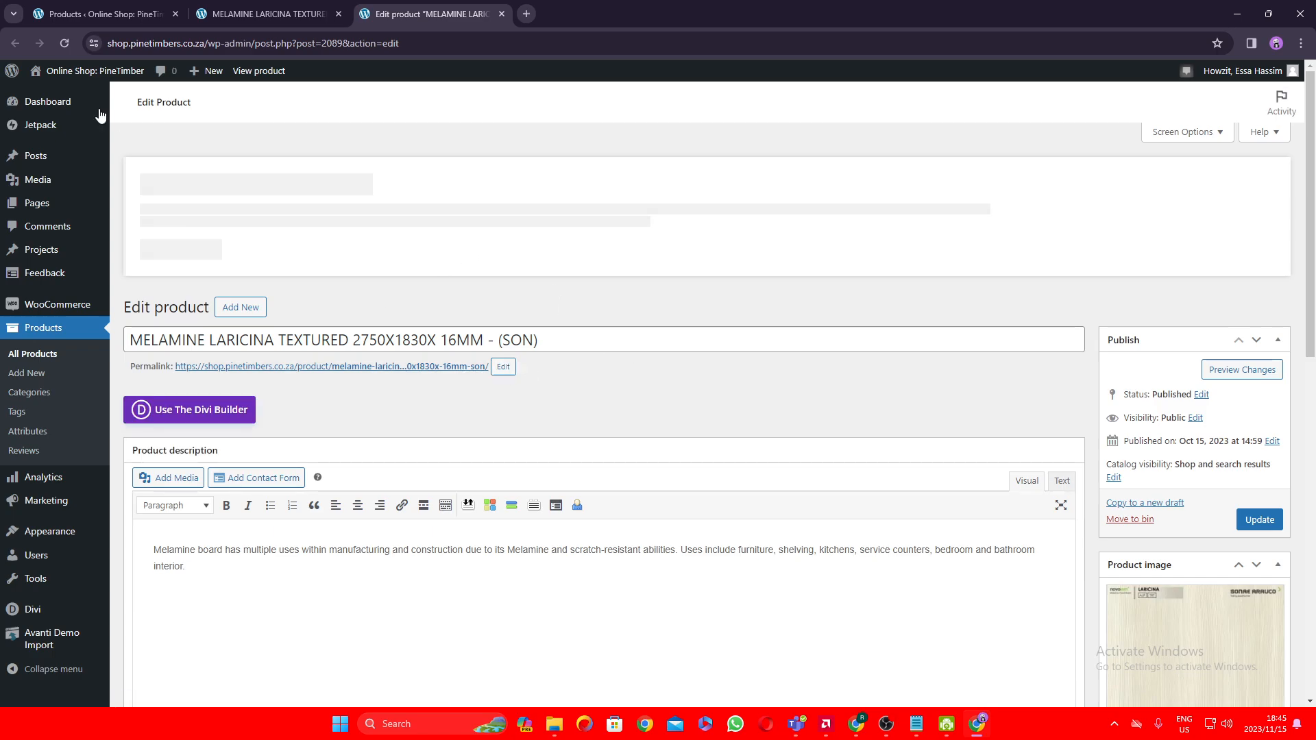
{"action": "key", "text": "ctrl+1"}
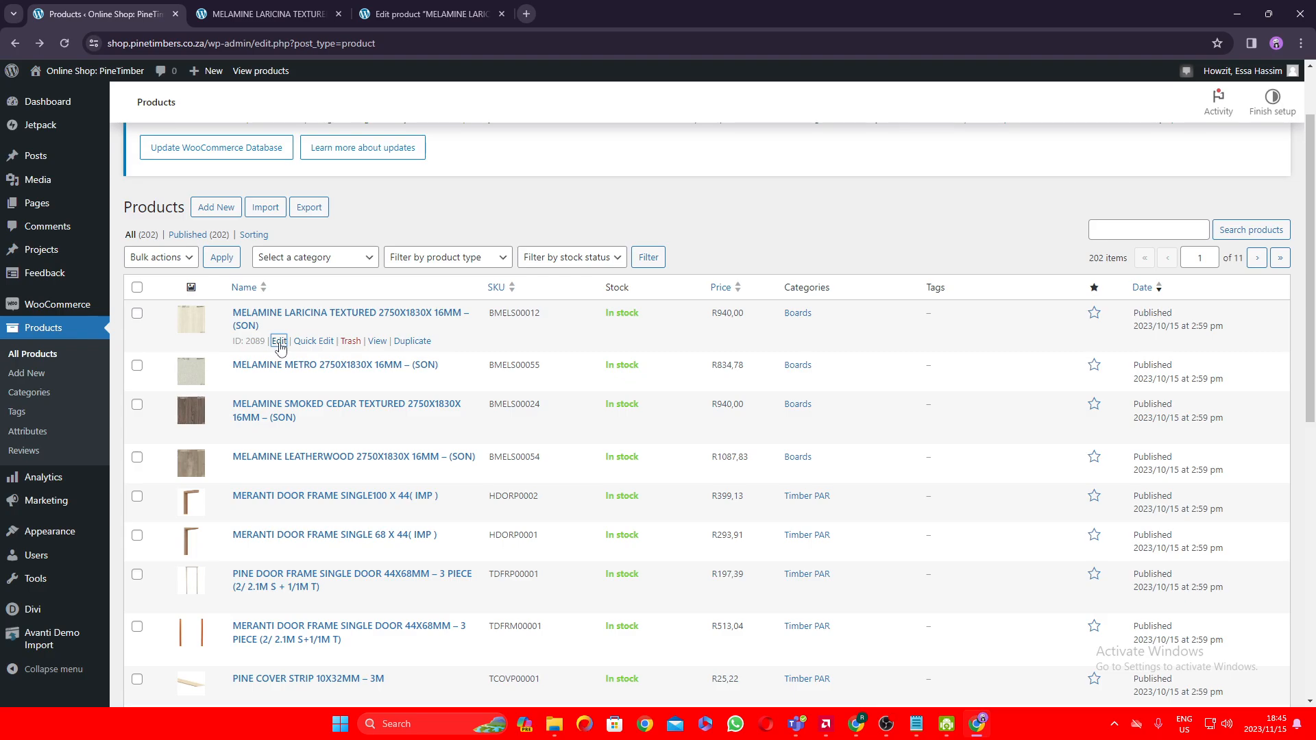
{"action": "key", "text": "ctrl+3"}
{"action": "scroll", "coordinate": [492, 397], "scroll_direction": "down", "scroll_amount": 2}
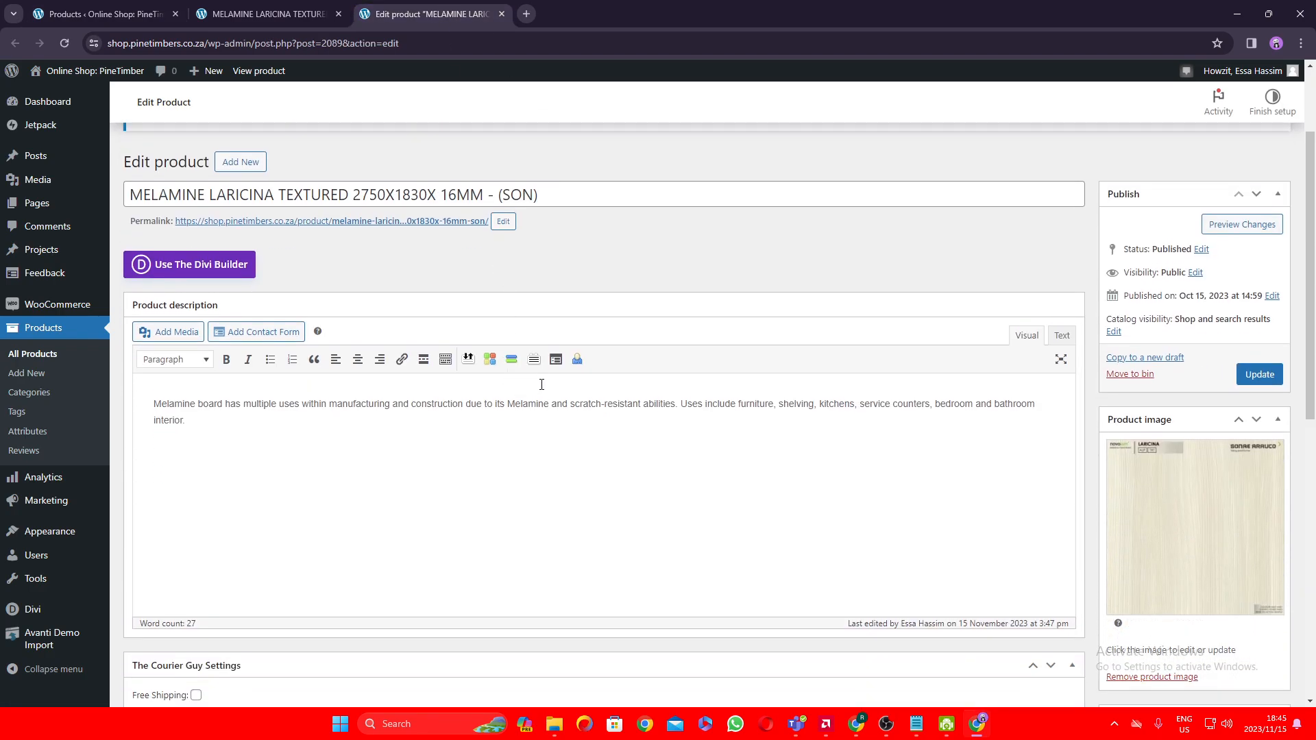
Step: Compare the product title in the editor with the title on the live product page
{"action": "left_click_drag", "start_coordinate": [130, 194], "coordinate": [591, 183]}
{"action": "left_click", "coordinate": [639, 197]}
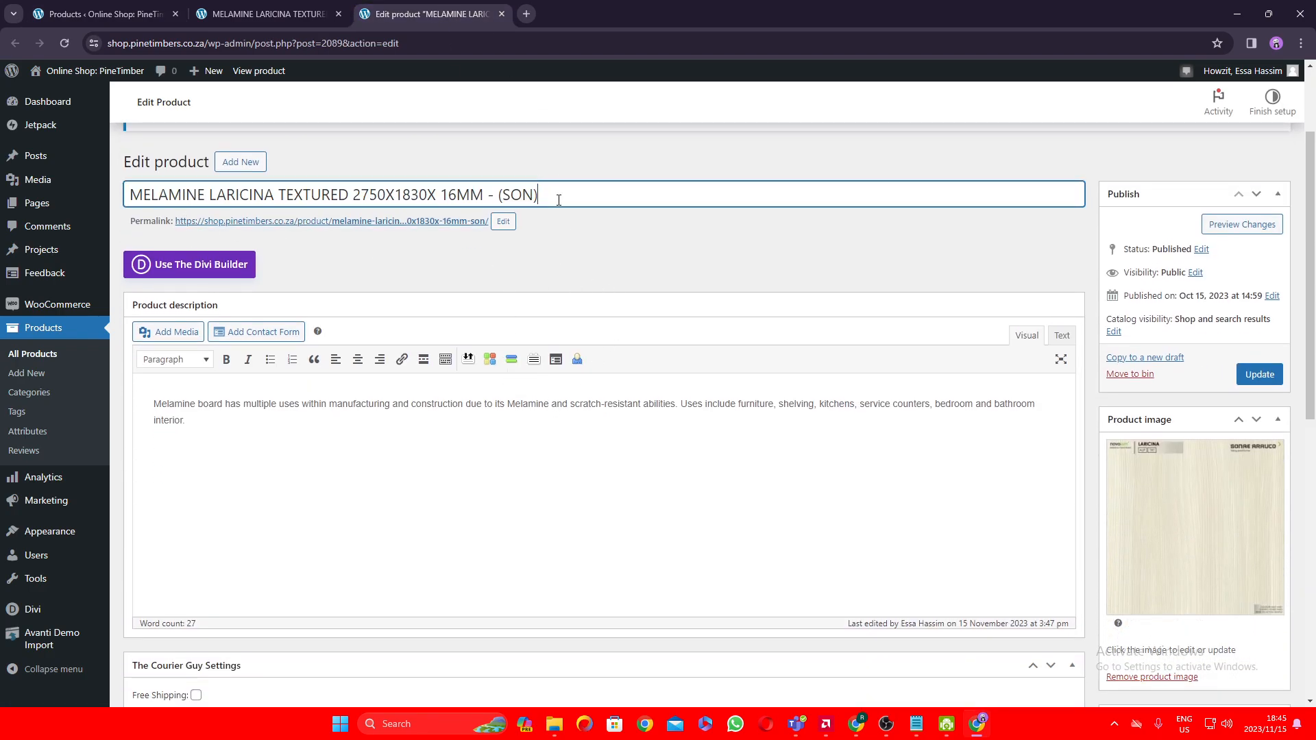
{"action": "left_click", "coordinate": [220, 17]}
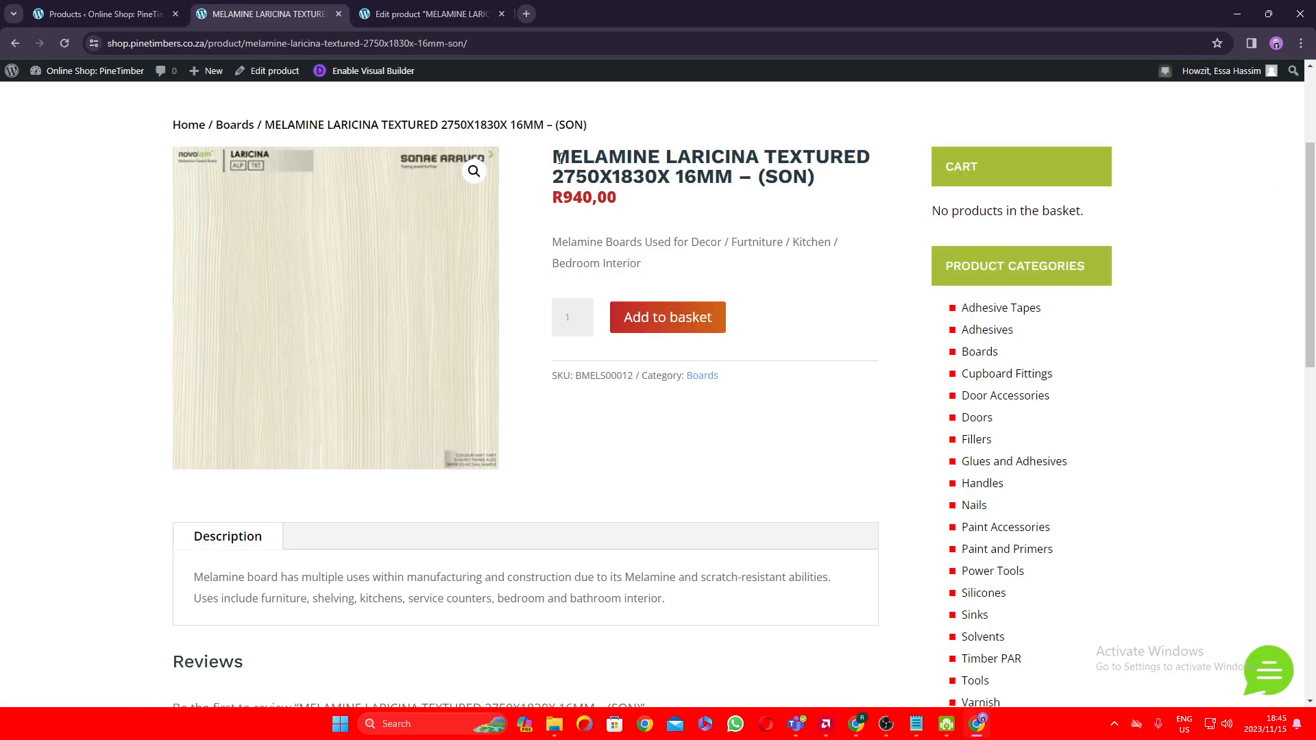
{"action": "left_click_drag", "start_coordinate": [553, 158], "coordinate": [616, 200]}
{"action": "left_click", "coordinate": [431, 13]}
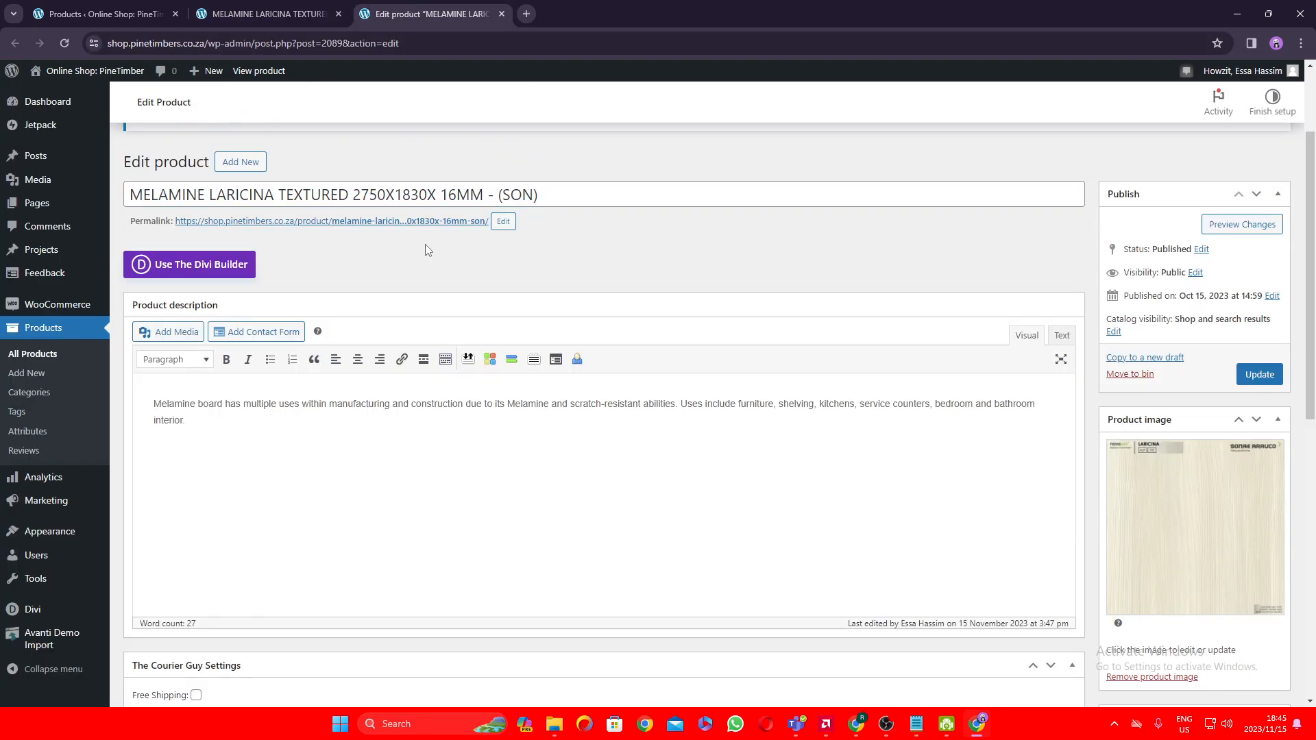
Step: Check the product description text in the editor against the live product page
{"action": "scroll", "coordinate": [479, 309], "scroll_direction": "down", "scroll_amount": 2}
{"action": "triple_click", "coordinate": [223, 285]}
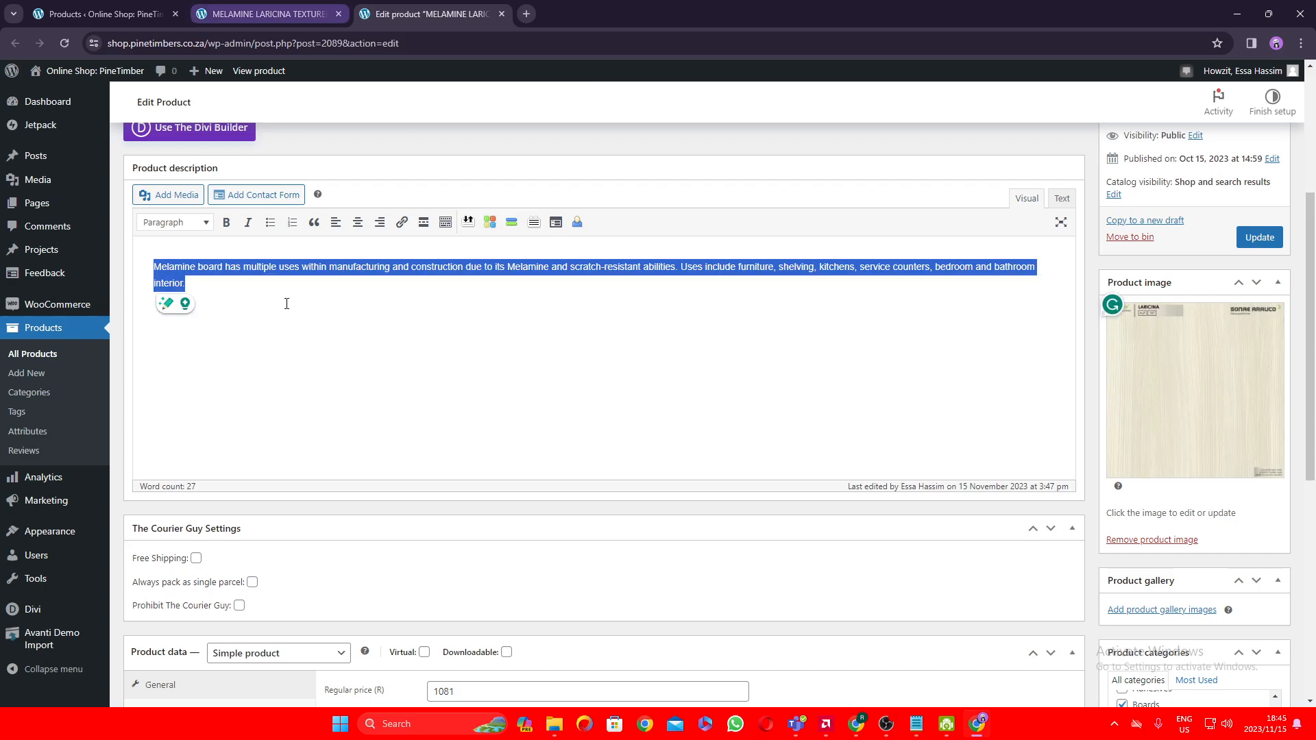
{"action": "left_click", "coordinate": [226, 283]}
{"action": "left_click", "coordinate": [227, 12]}
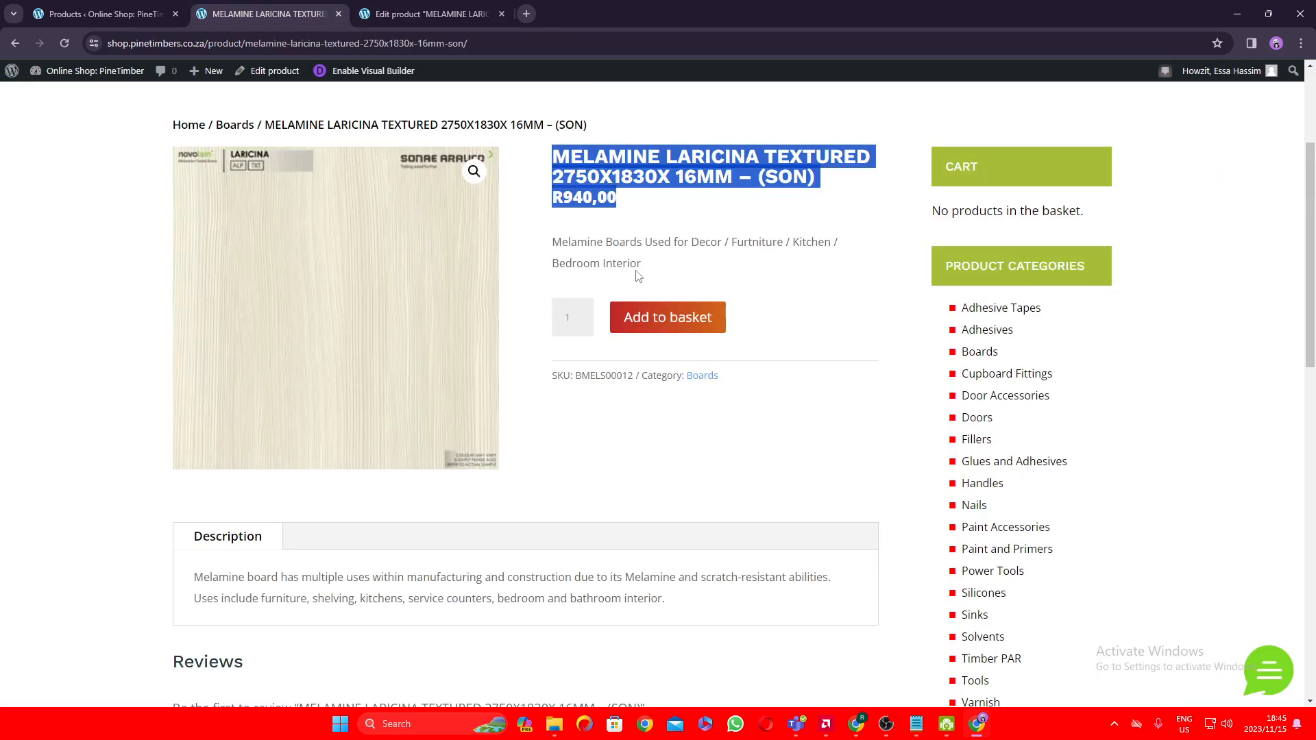
Step: Compare the product's short description in the editor with the short description on the live product page
{"action": "left_click", "coordinate": [432, 13]}
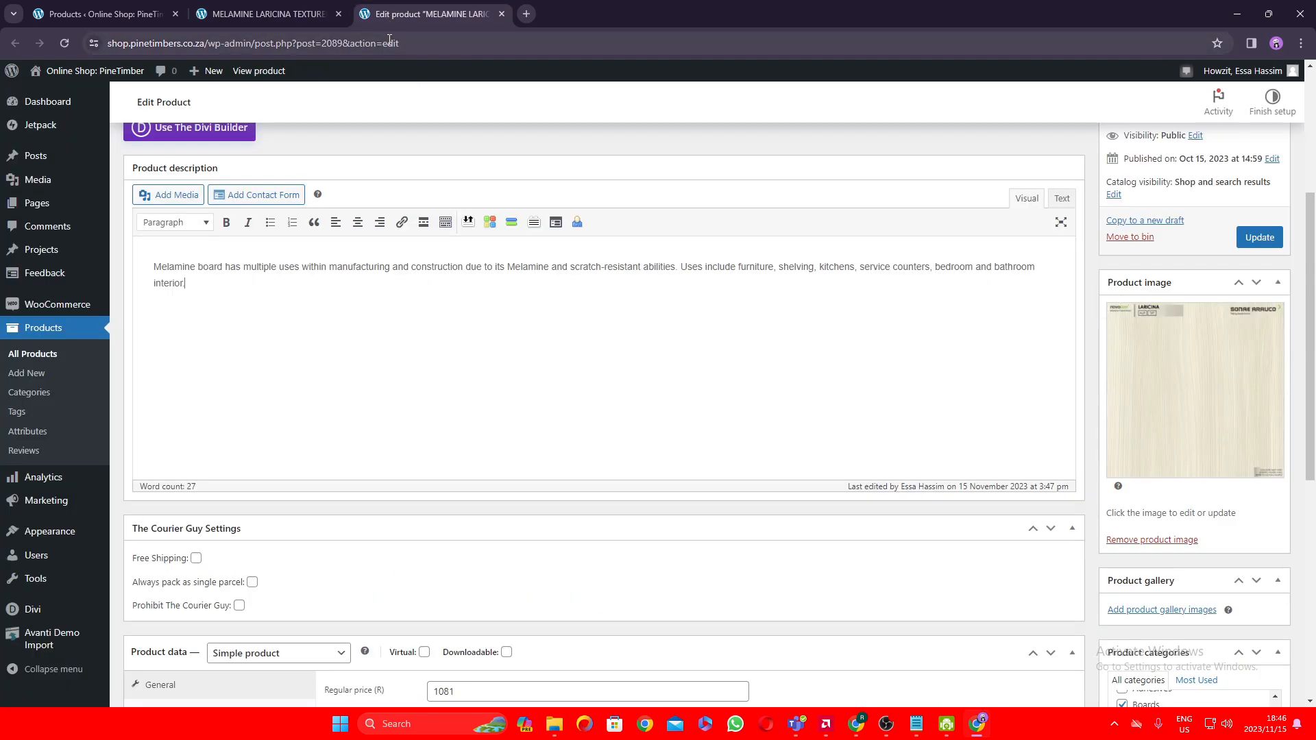
{"action": "triple_click", "coordinate": [211, 276]}
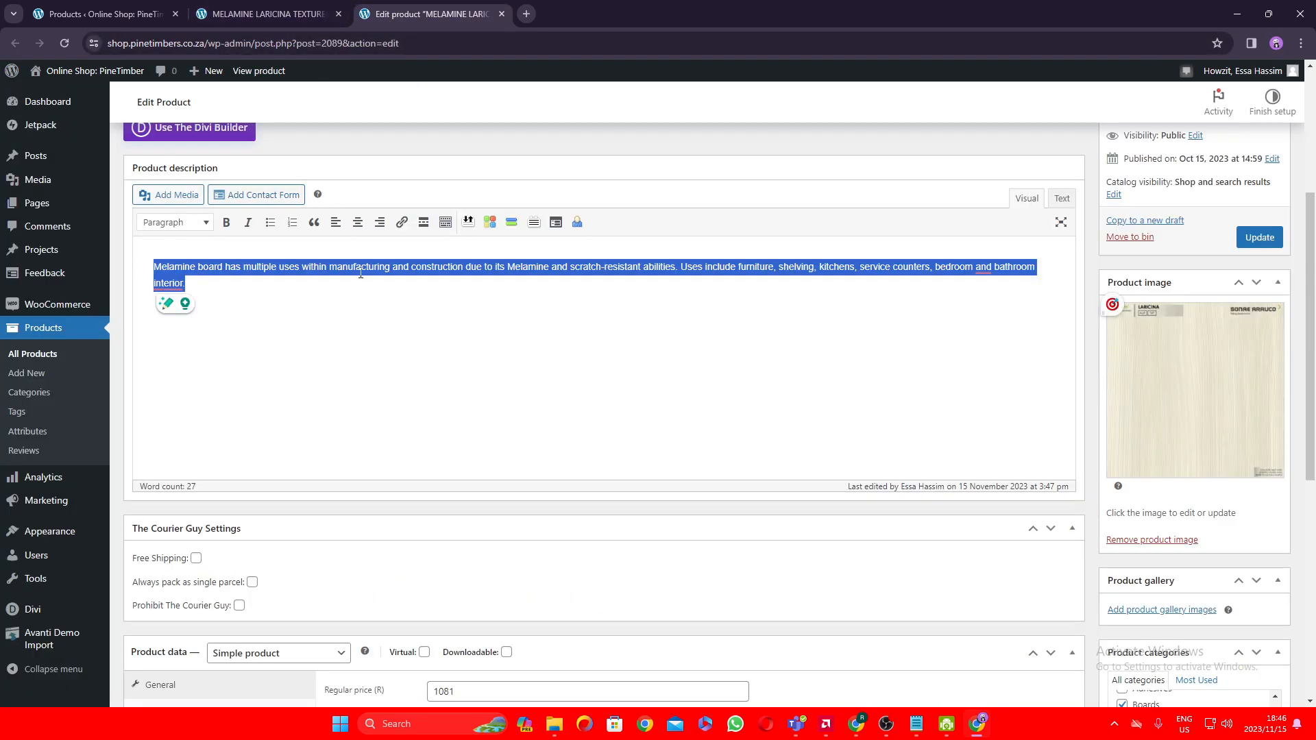
{"action": "scroll", "coordinate": [470, 550], "scroll_direction": "down", "scroll_amount": 5}
{"action": "scroll", "coordinate": [470, 550], "scroll_direction": "down", "scroll_amount": 2}
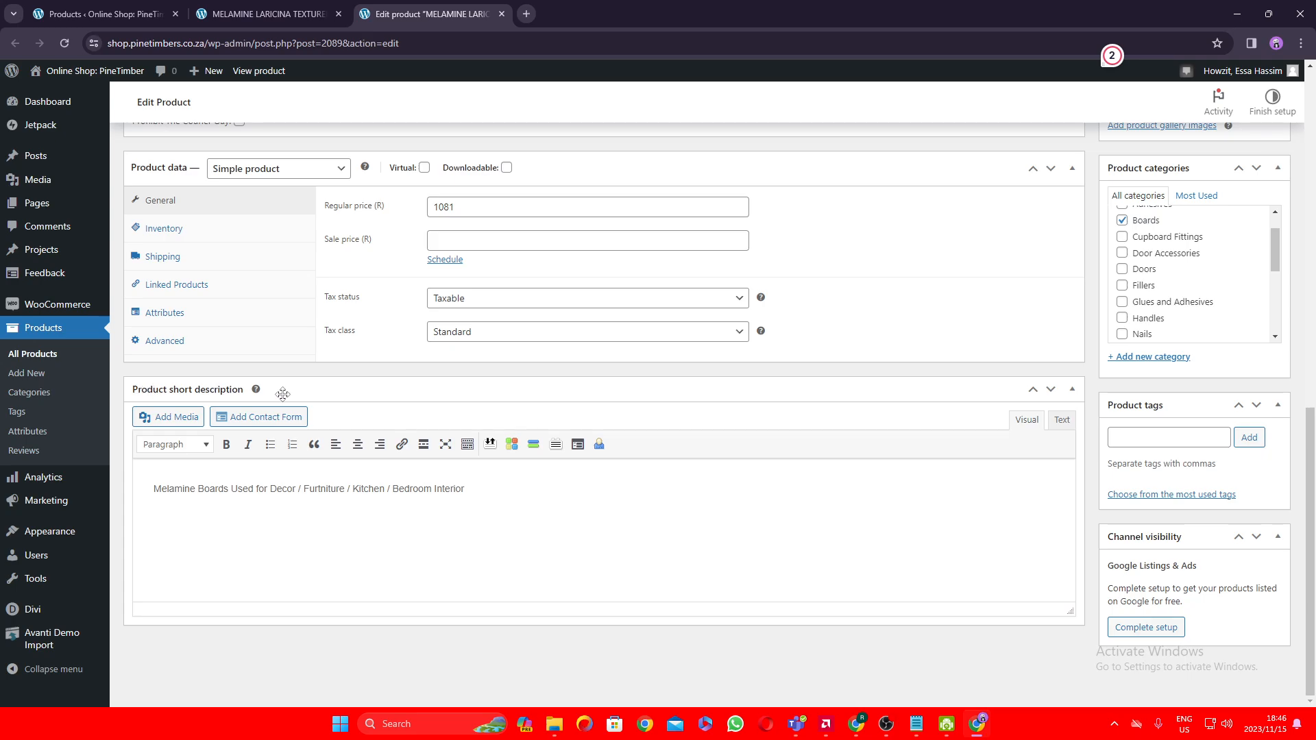
{"action": "left_click_drag", "start_coordinate": [158, 486], "coordinate": [464, 489]}
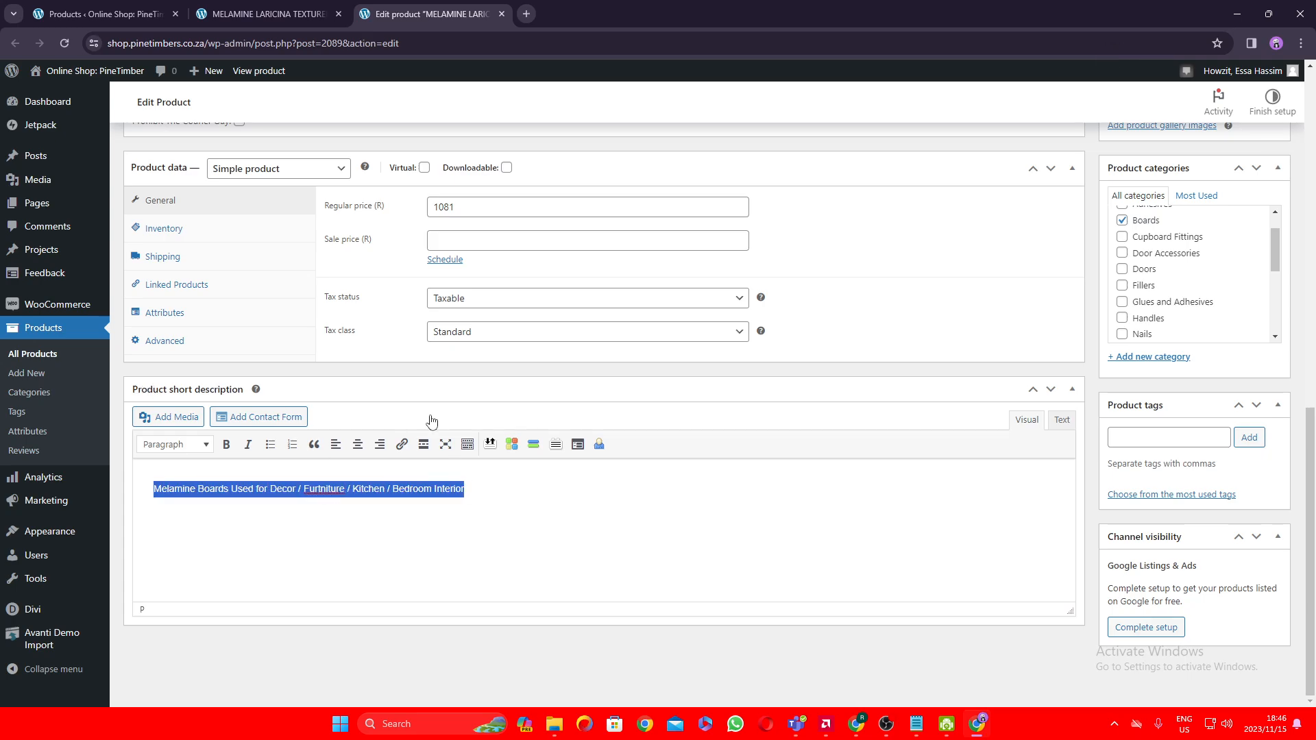
{"action": "key", "text": "ctrl+shift+Tab"}
{"action": "left_click_drag", "start_coordinate": [638, 263], "coordinate": [556, 233]}
{"action": "left_click", "coordinate": [633, 264]}
{"action": "left_click", "coordinate": [445, 14]}
Step: Review the product image, main description and title of the Melamine Laricina board in the product editor
{"action": "scroll", "coordinate": [555, 515], "scroll_direction": "up", "scroll_amount": 3}
{"action": "scroll", "coordinate": [681, 573], "scroll_direction": "up", "scroll_amount": 8}
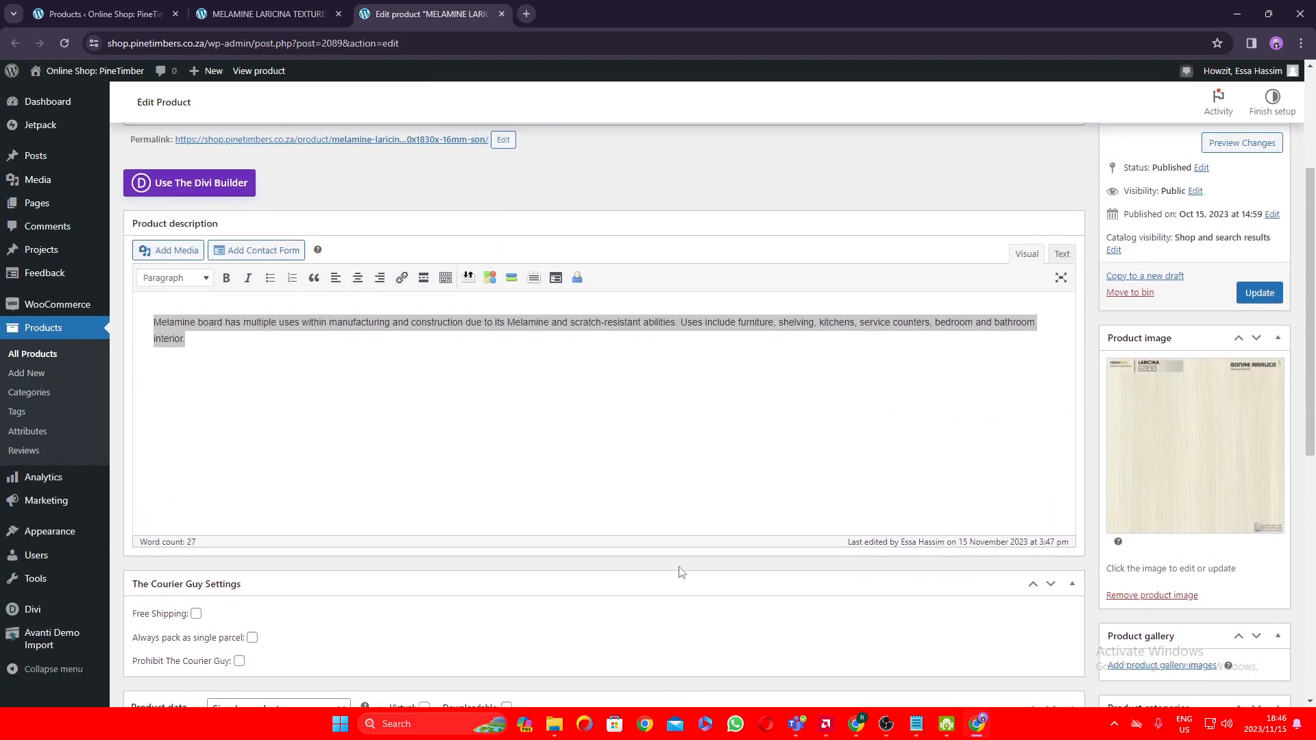
{"action": "scroll", "coordinate": [737, 533], "scroll_direction": "down", "scroll_amount": 2}
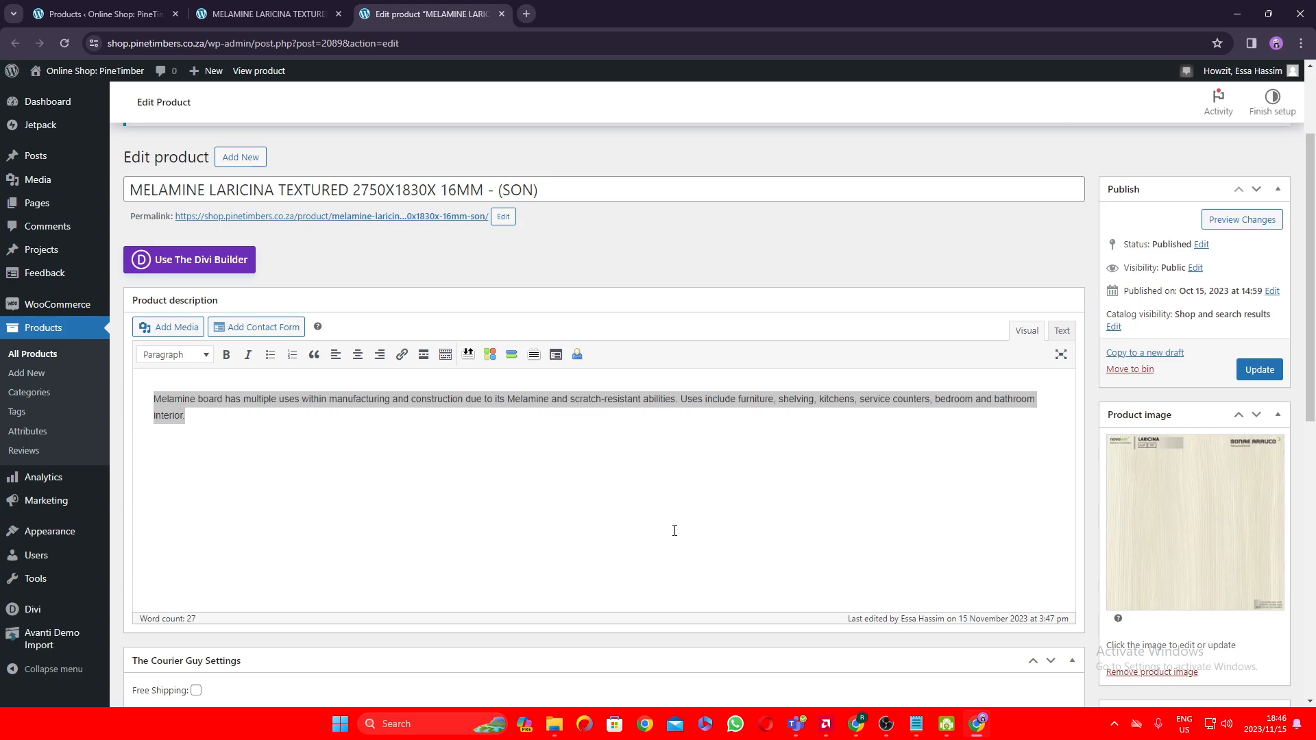
{"action": "left_click", "coordinate": [934, 490]}
{"action": "scroll", "coordinate": [1112, 437], "scroll_direction": "down", "scroll_amount": 2}
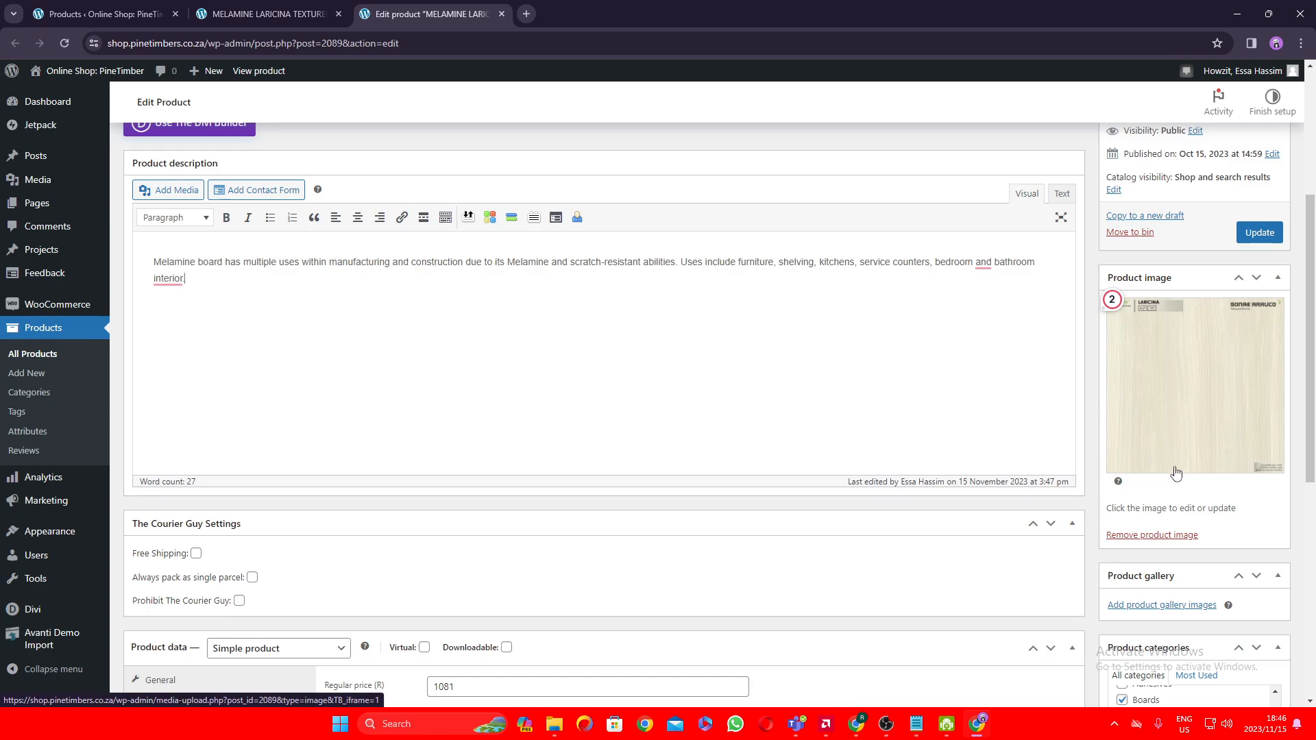
{"action": "scroll", "coordinate": [1185, 474], "scroll_direction": "up", "scroll_amount": 1}
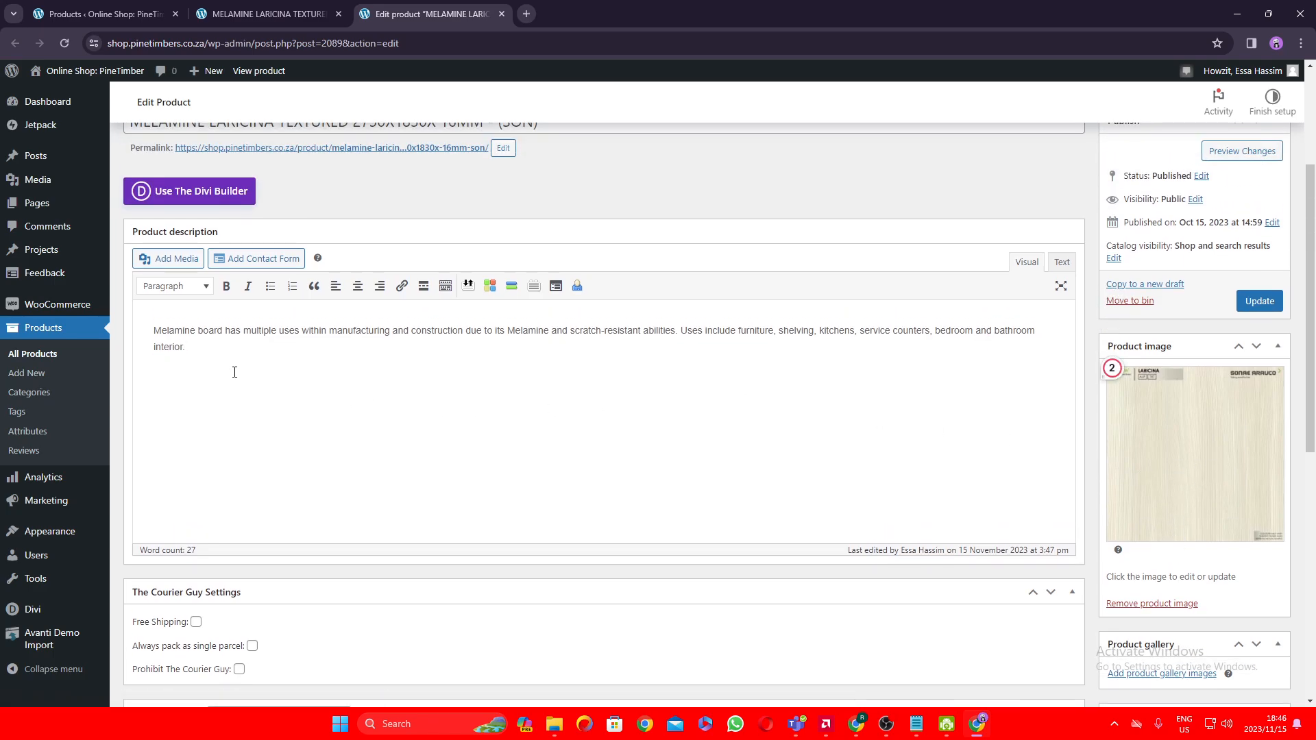
{"action": "left_click", "coordinate": [210, 355]}
{"action": "scroll", "coordinate": [210, 355], "scroll_direction": "up", "scroll_amount": 3}
{"action": "left_click_drag", "start_coordinate": [208, 537], "coordinate": [148, 512]}
{"action": "left_click", "coordinate": [149, 511]}
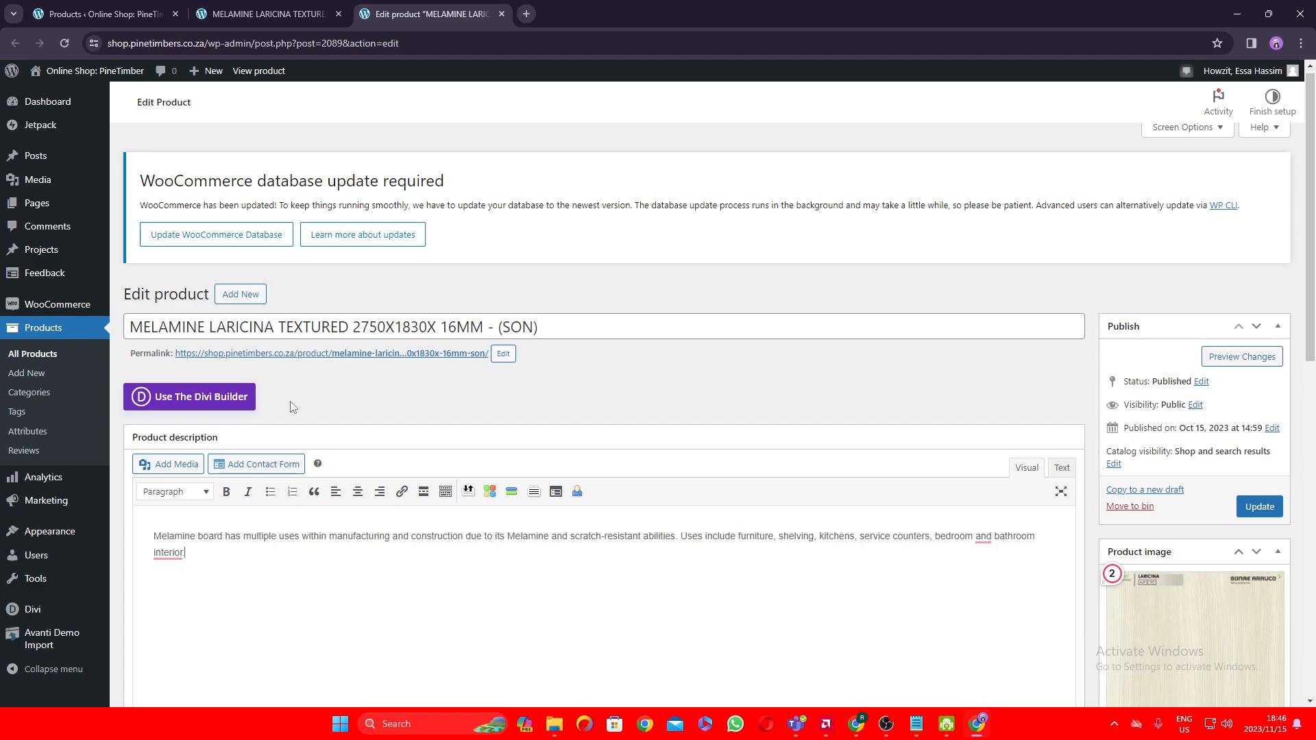
{"action": "left_click_drag", "start_coordinate": [548, 334], "coordinate": [2, 326]}
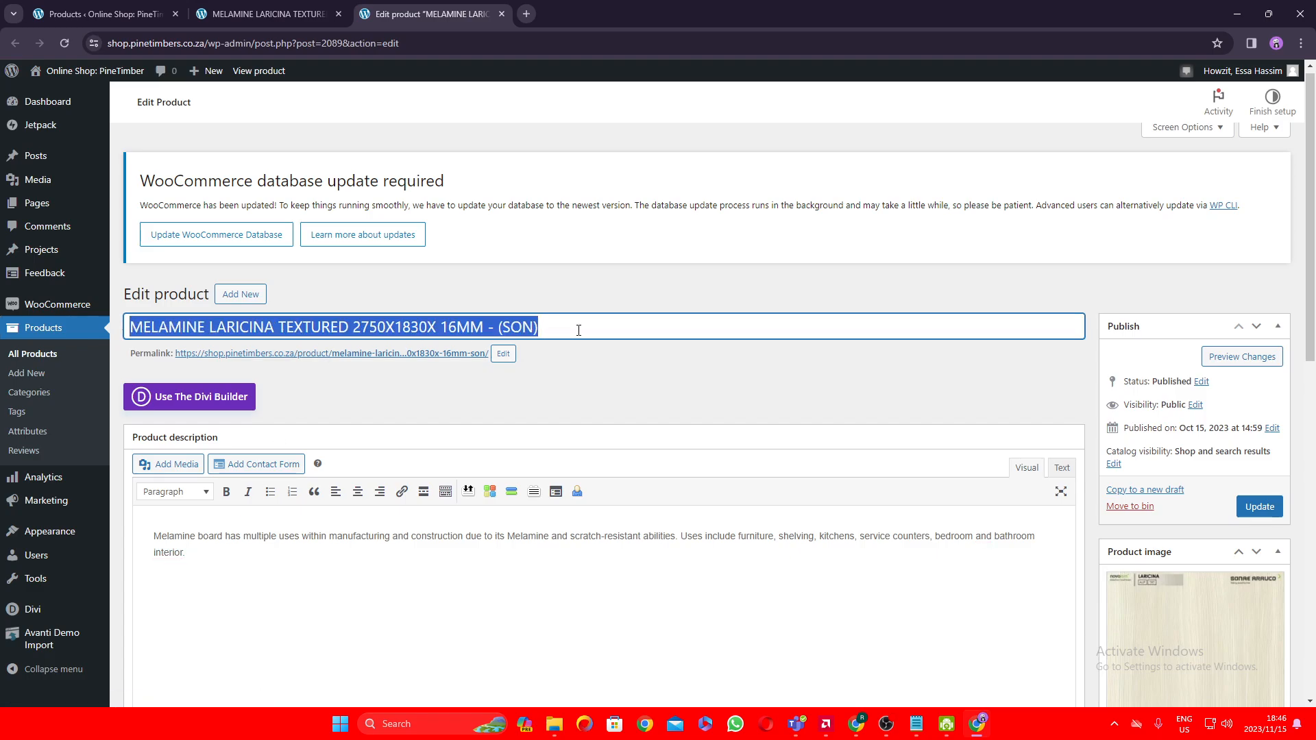
{"action": "left_click", "coordinate": [623, 411]}
Step: Examine the regular price in the product's general data
{"action": "scroll", "coordinate": [579, 458], "scroll_direction": "down", "scroll_amount": 9}
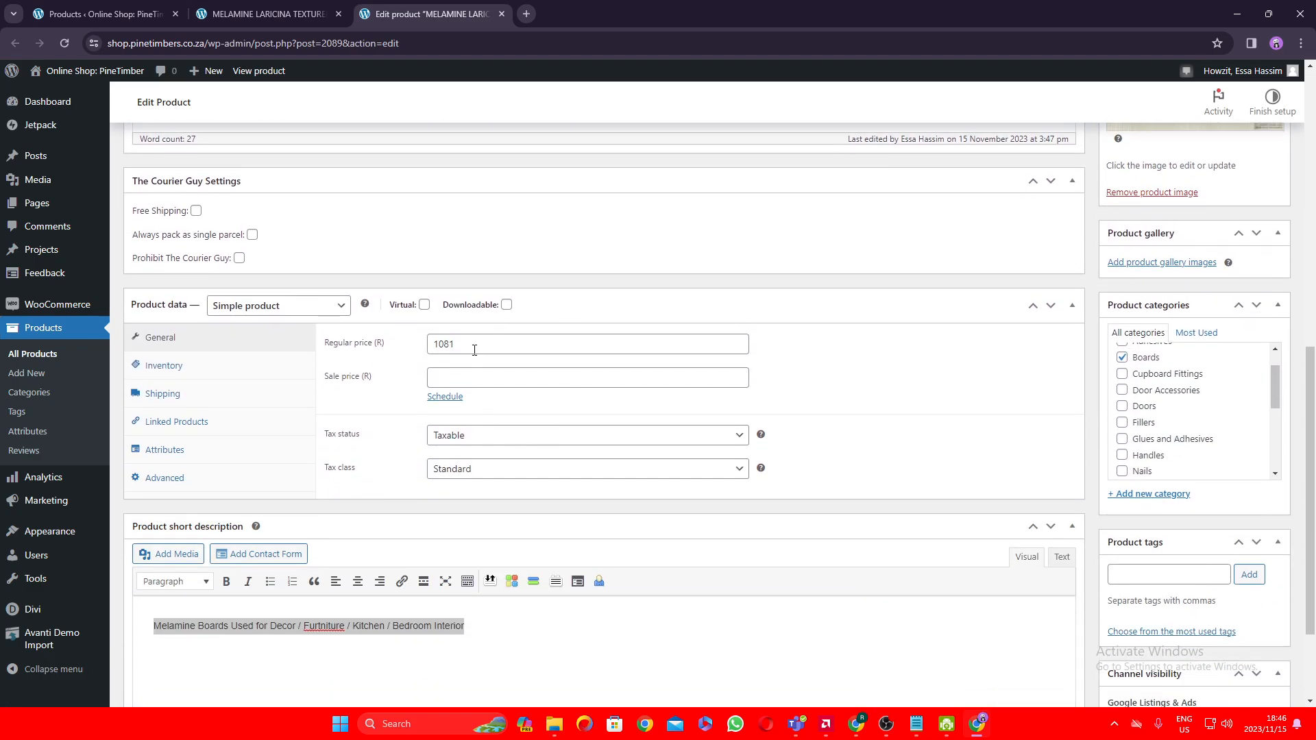
{"action": "left_click_drag", "start_coordinate": [473, 349], "coordinate": [379, 351]}
{"action": "left_click", "coordinate": [480, 350]}
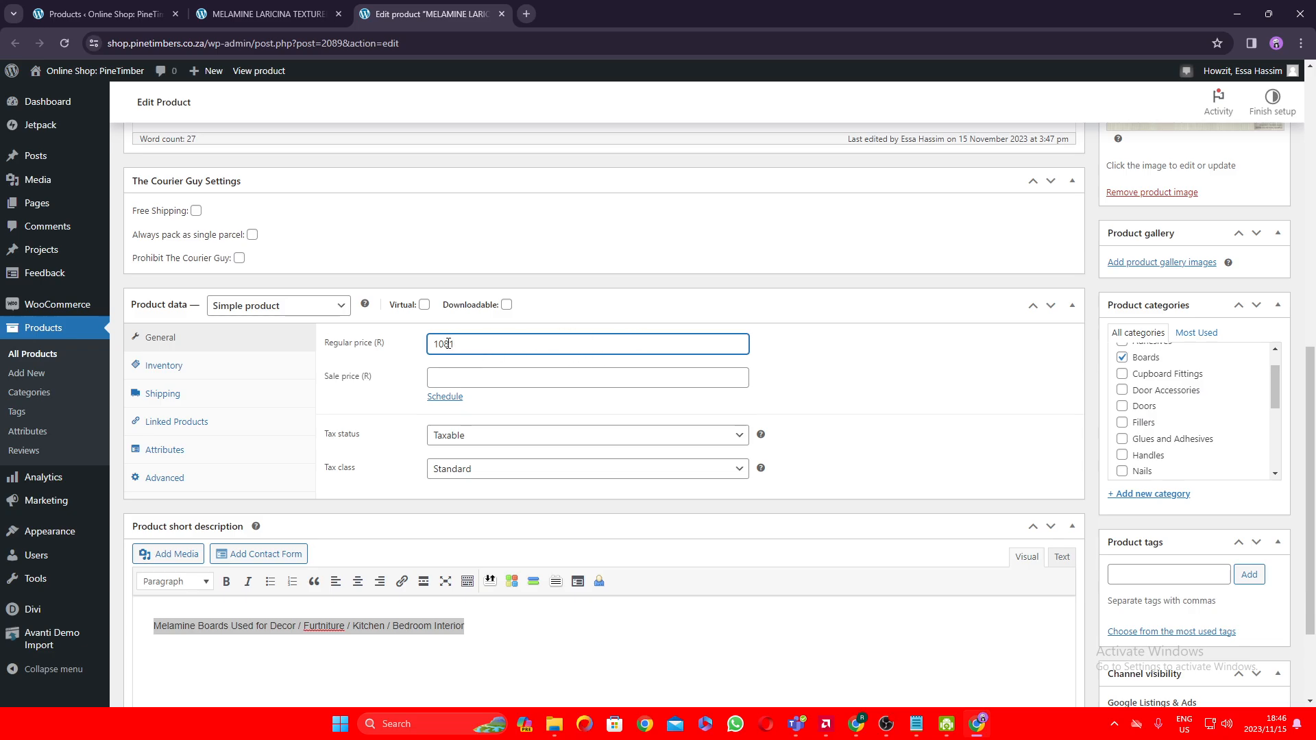
{"action": "scroll", "coordinate": [503, 353], "scroll_direction": "down", "scroll_amount": 1}
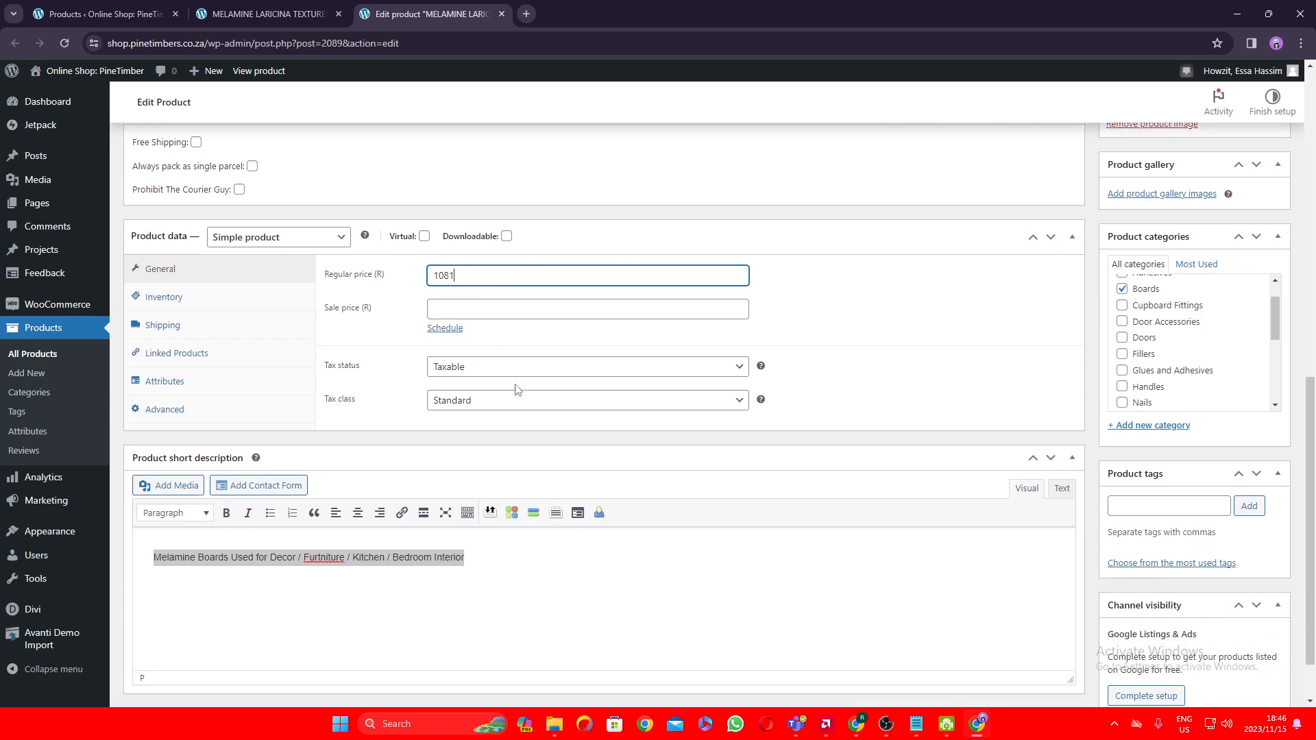
Step: Try the tax statuses Shipping only and None on the product, and set the tax status back to Taxable
{"action": "left_click", "coordinate": [481, 371]}
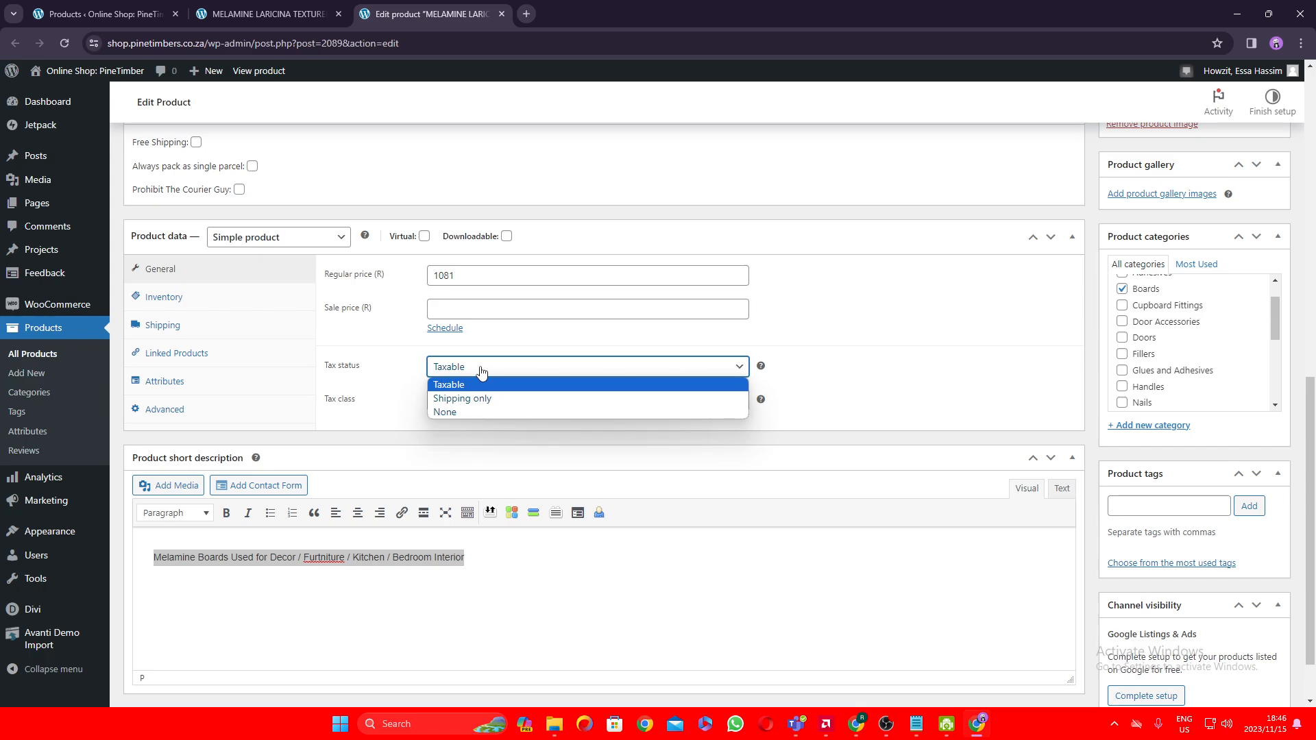
{"action": "left_click", "coordinate": [483, 370]}
{"action": "left_click", "coordinate": [485, 370]}
{"action": "left_click", "coordinate": [491, 373]}
{"action": "left_click", "coordinate": [483, 370]}
{"action": "left_click", "coordinate": [476, 401]}
{"action": "left_click", "coordinate": [479, 370]}
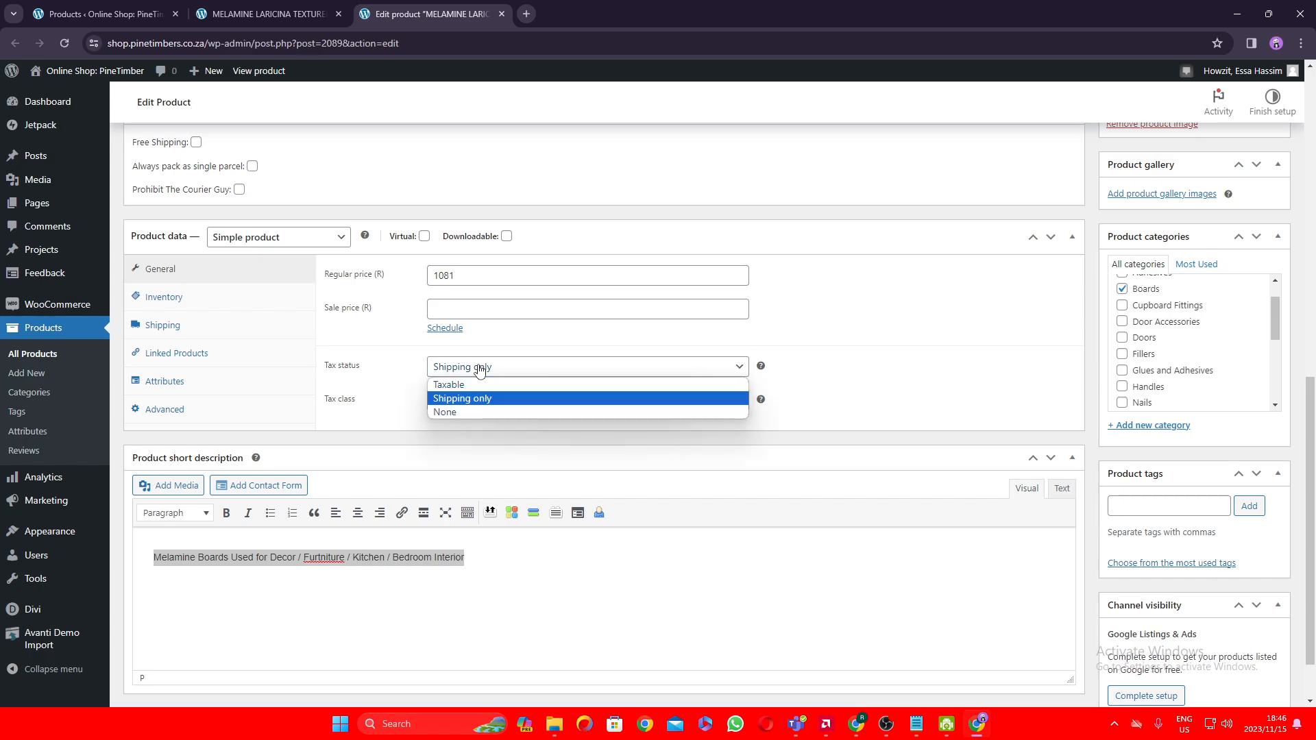
{"action": "left_click", "coordinate": [468, 412]}
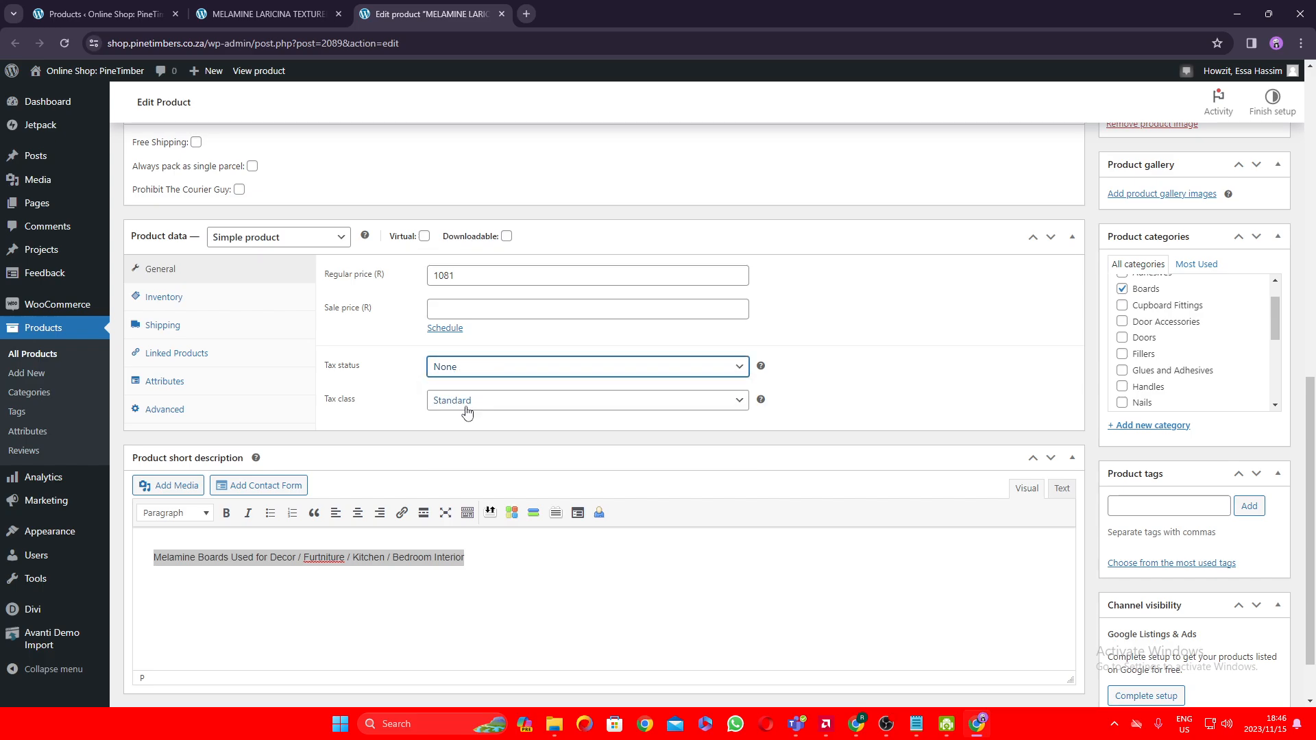
{"action": "left_click", "coordinate": [509, 374]}
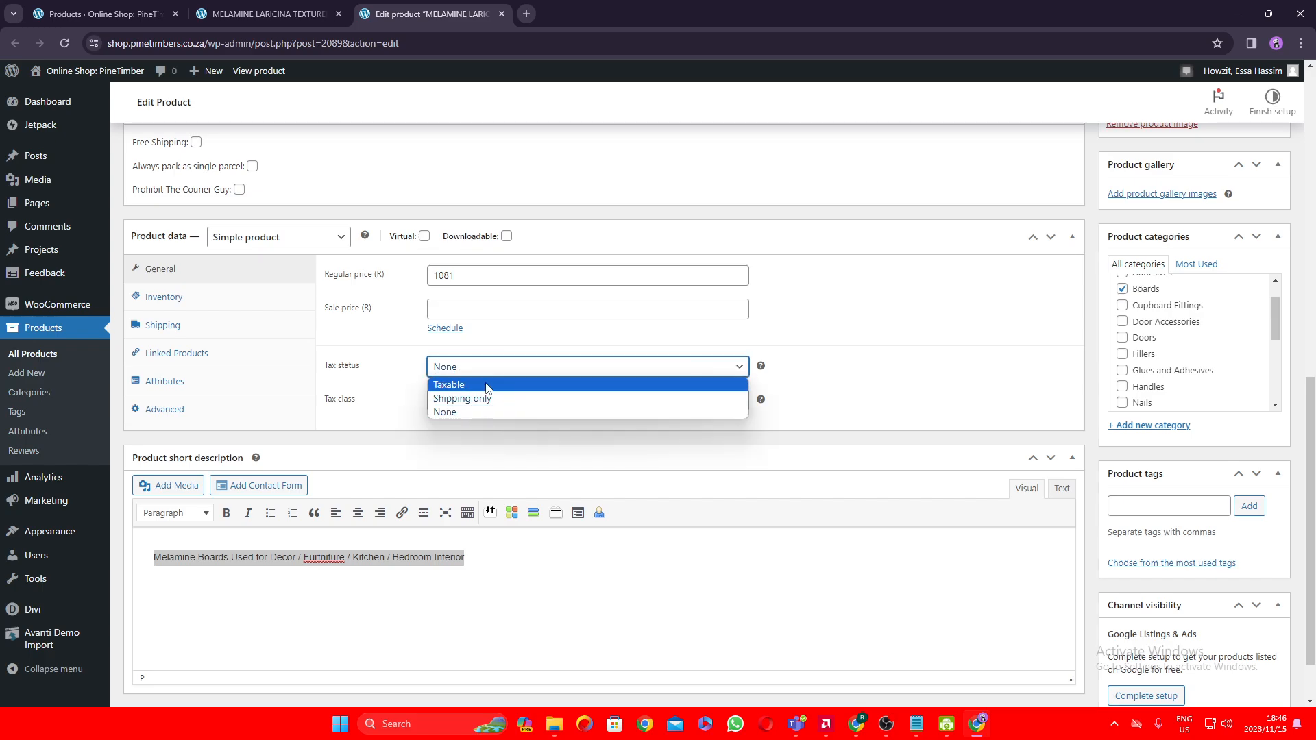
{"action": "left_click", "coordinate": [487, 385]}
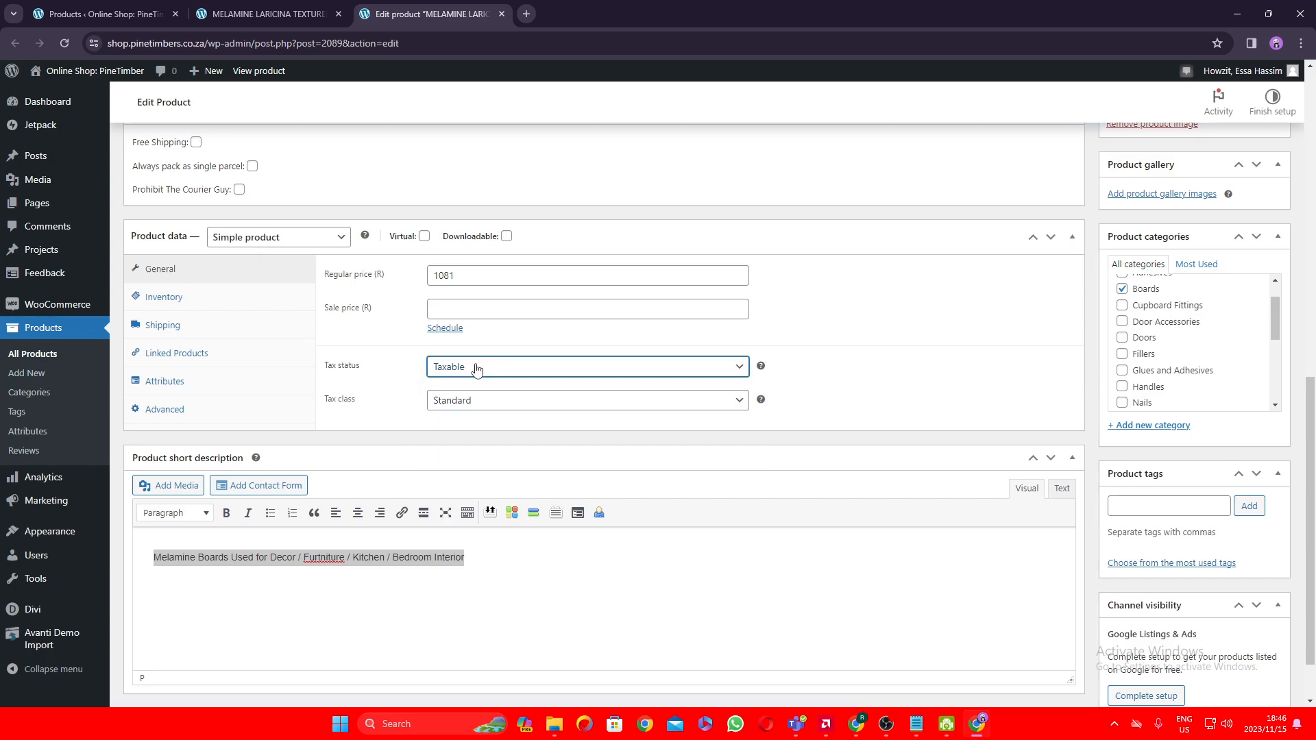
{"action": "left_click", "coordinate": [844, 353]}
Step: Examine the product categories list and the product image in the editor
{"action": "scroll", "coordinate": [1184, 384], "scroll_direction": "up", "scroll_amount": 1}
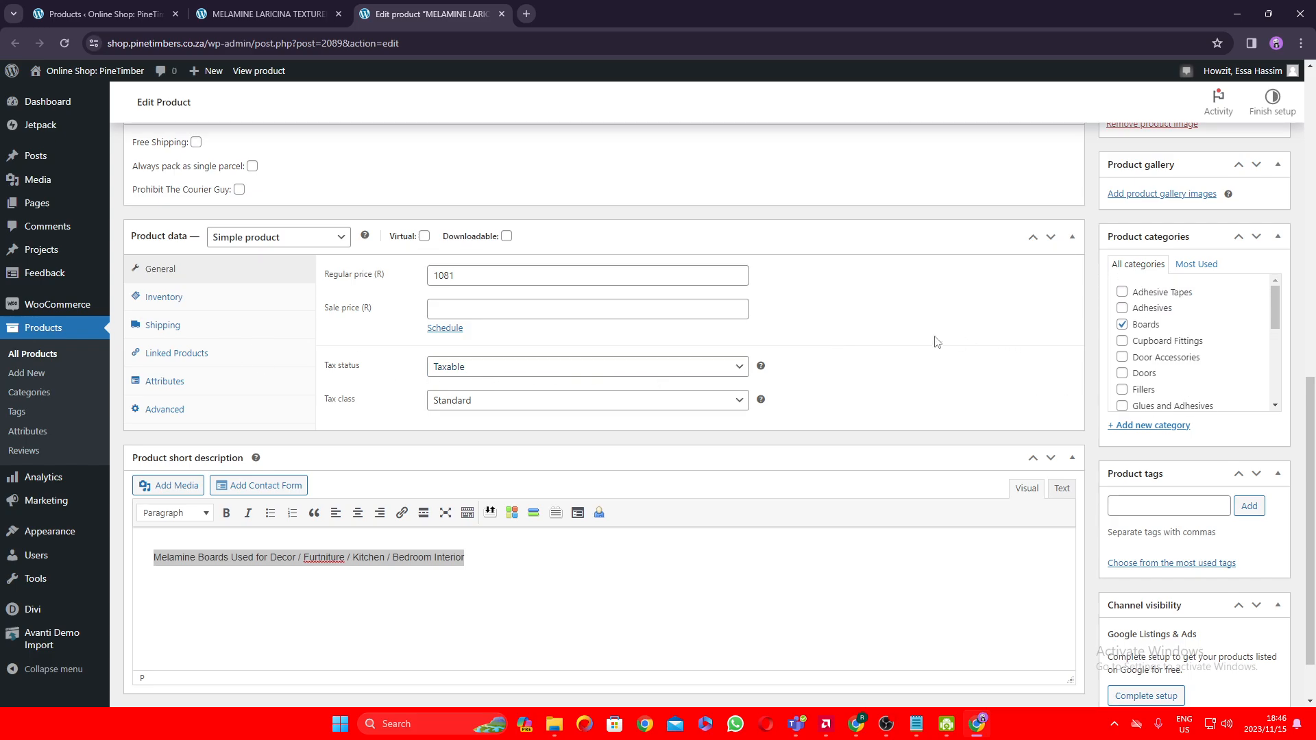
{"action": "scroll", "coordinate": [1046, 413], "scroll_direction": "up", "scroll_amount": 3}
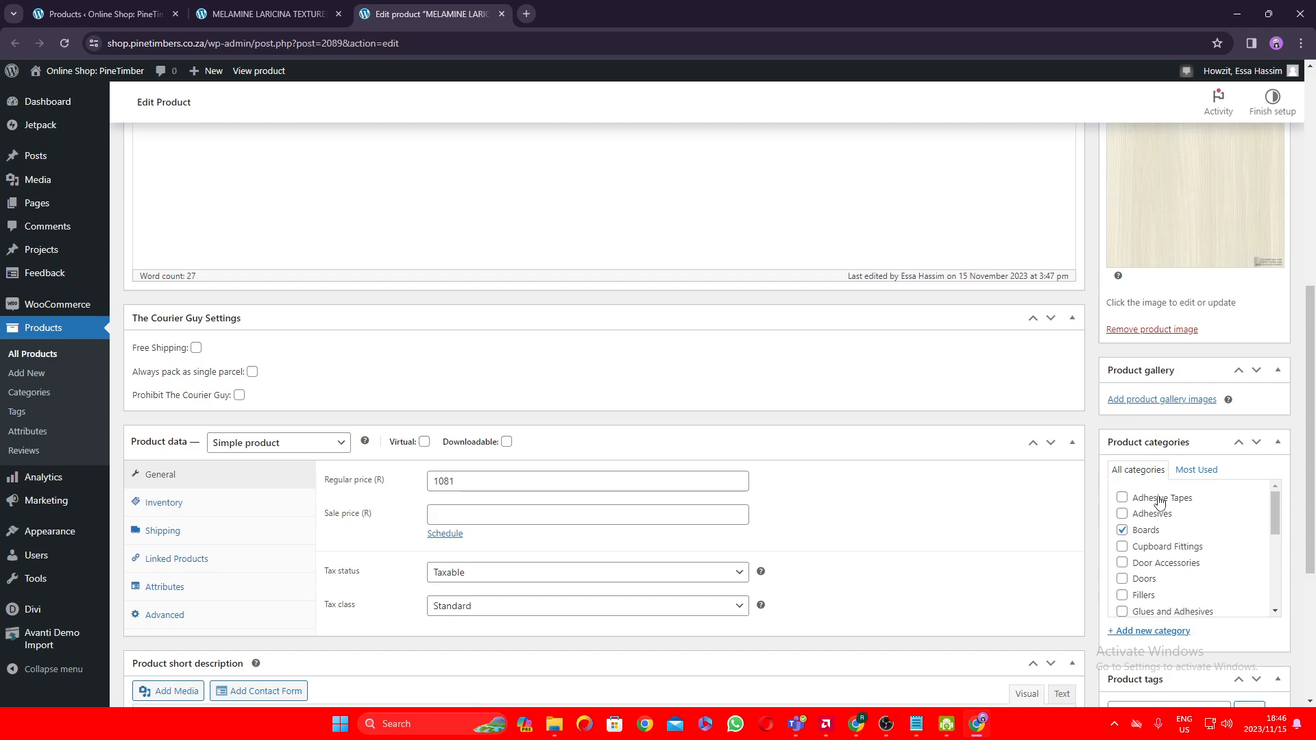
{"action": "scroll", "coordinate": [1168, 509], "scroll_direction": "down", "scroll_amount": 3}
{"action": "scroll", "coordinate": [1168, 509], "scroll_direction": "up", "scroll_amount": 5}
{"action": "scroll", "coordinate": [1168, 458], "scroll_direction": "down", "scroll_amount": 3}
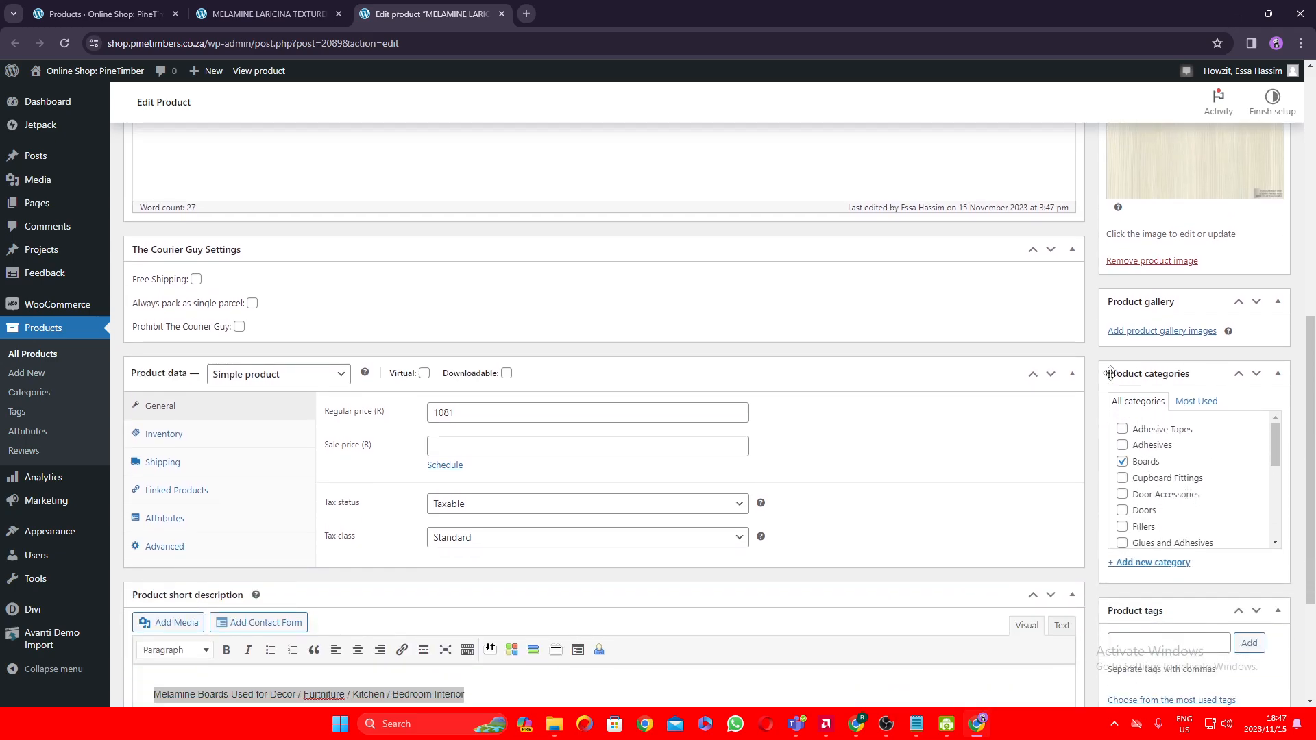
{"action": "scroll", "coordinate": [513, 413], "scroll_direction": "up", "scroll_amount": 5}
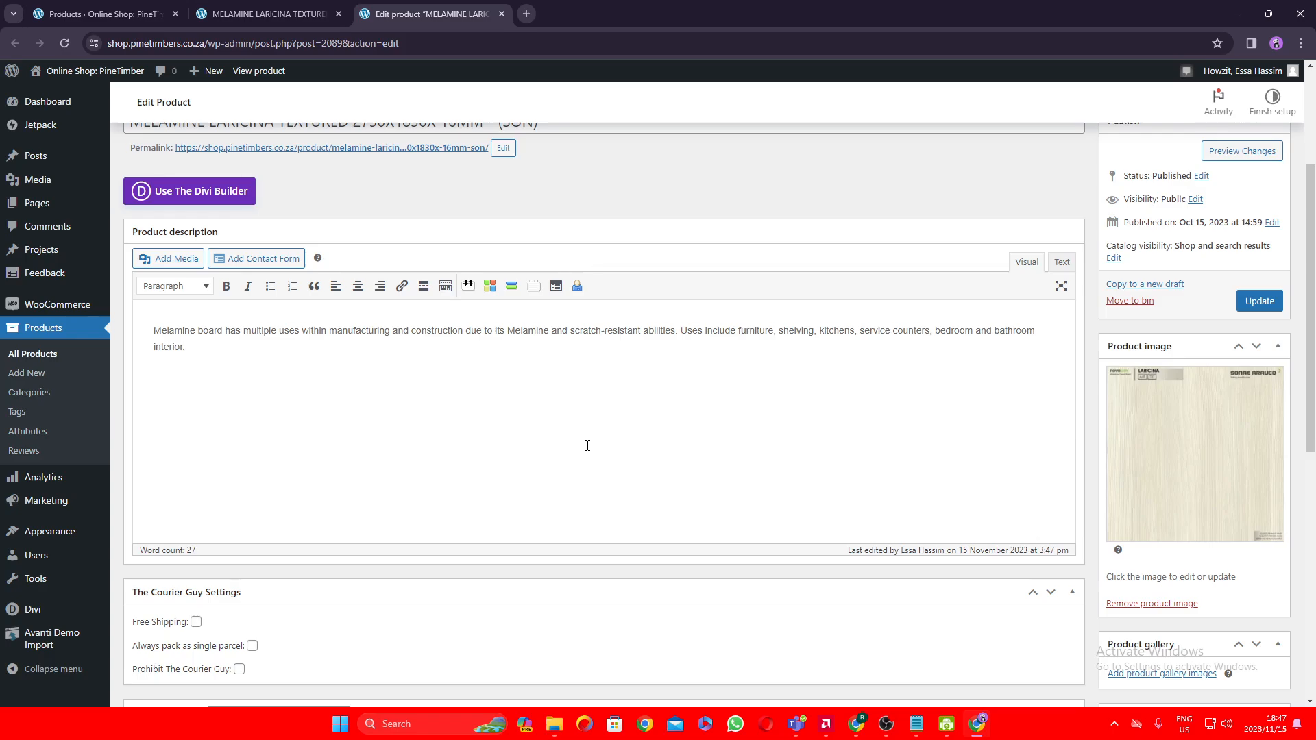
Step: Check the product's Boards category in the live page breadcrumb and return to the categories in the product editor
{"action": "left_click", "coordinate": [268, 15]}
{"action": "scroll", "coordinate": [603, 260], "scroll_direction": "up", "scroll_amount": 2}
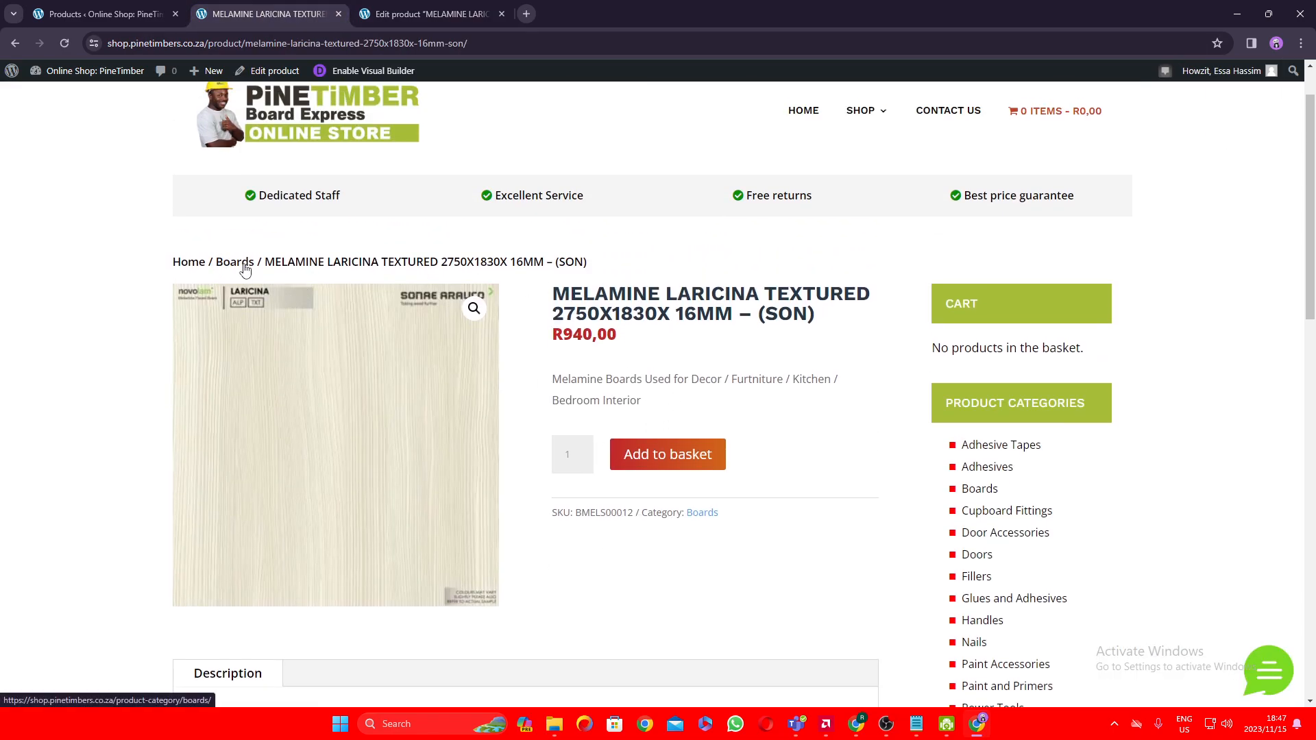
{"action": "left_click", "coordinate": [163, 16]}
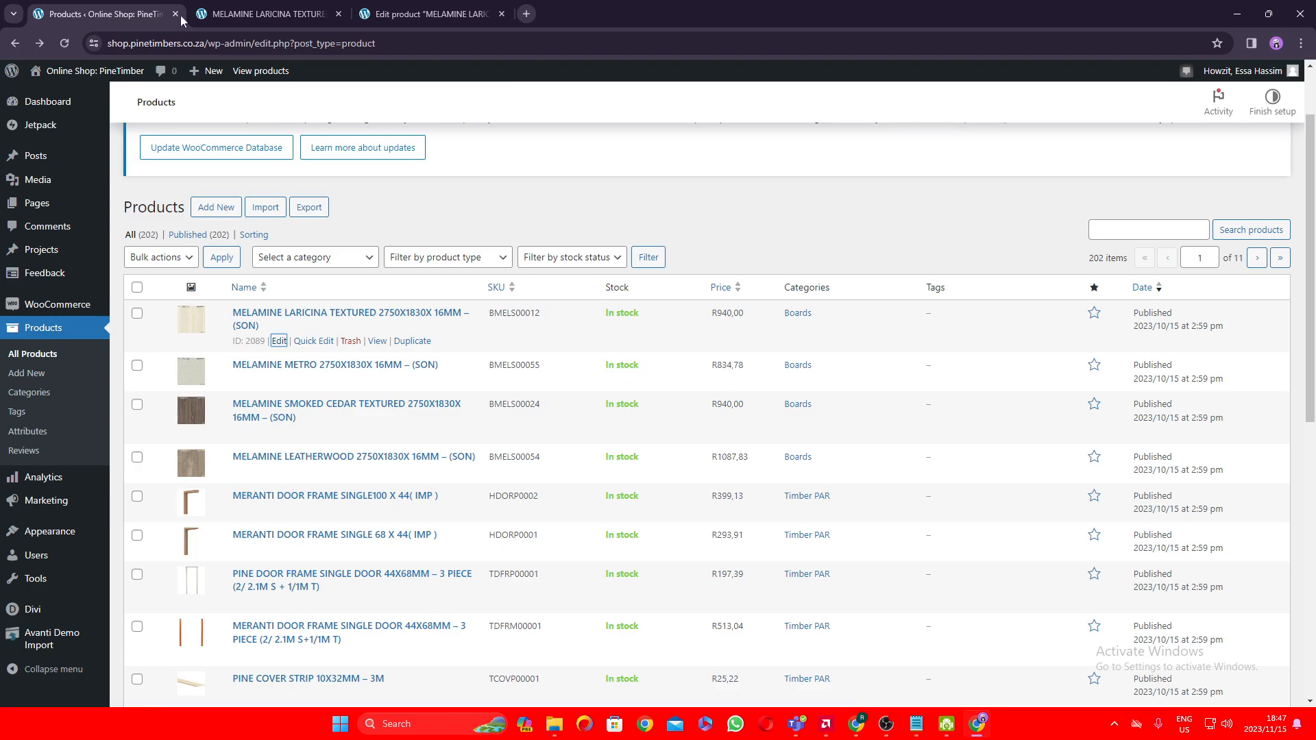
{"action": "left_click", "coordinate": [432, 14]}
{"action": "scroll", "coordinate": [610, 259], "scroll_direction": "down", "scroll_amount": 5}
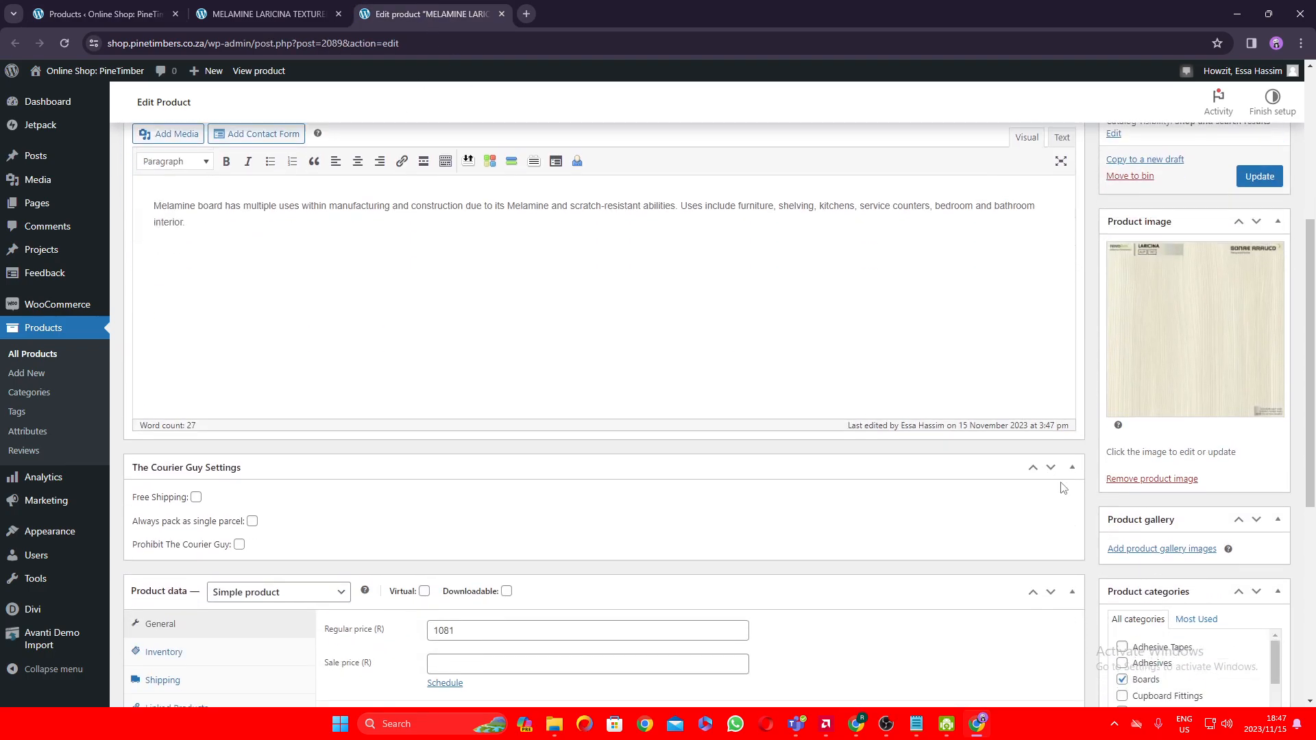
{"action": "scroll", "coordinate": [1162, 507], "scroll_direction": "up", "scroll_amount": 5}
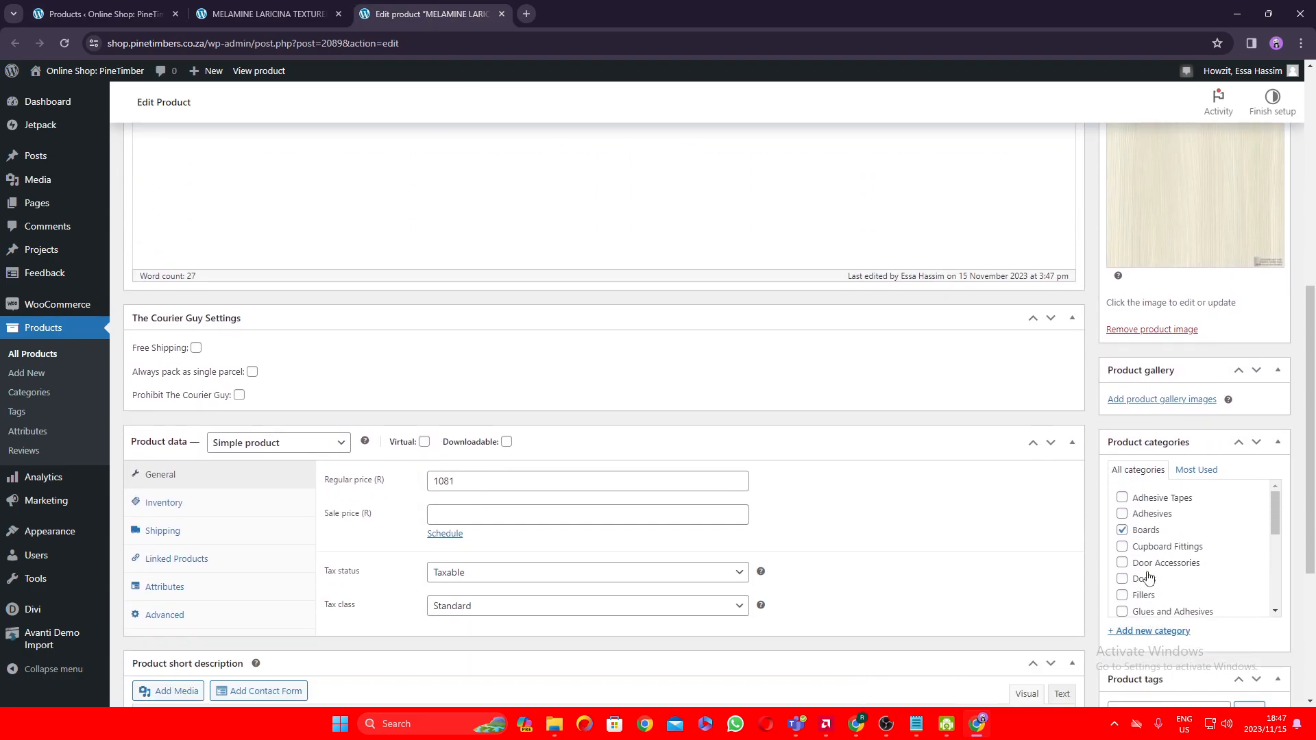
Step: Try replacing the product category Boards with Cupboard Fittings, and restore Boards as the only assigned category
{"action": "left_click", "coordinate": [1134, 534]}
{"action": "left_click", "coordinate": [1122, 530]}
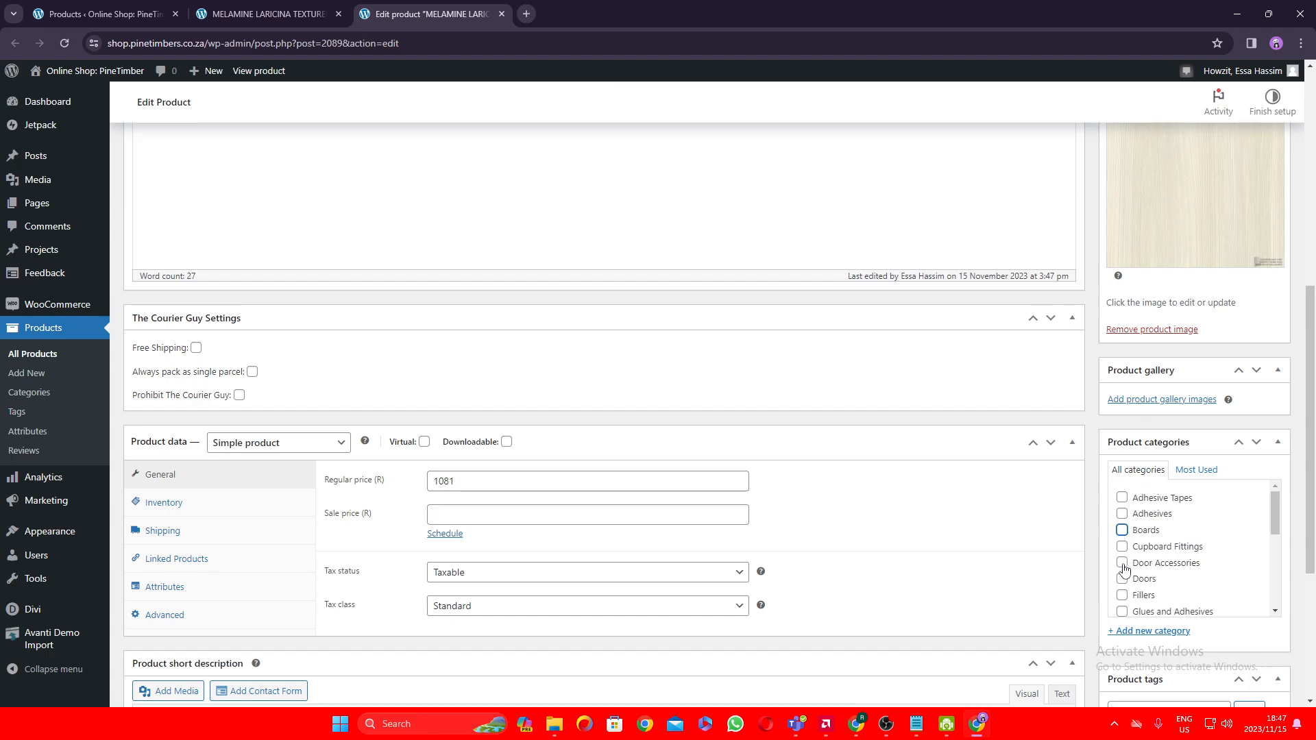
{"action": "left_click", "coordinate": [1122, 548]}
{"action": "scroll", "coordinate": [1151, 558], "scroll_direction": "down", "scroll_amount": 2}
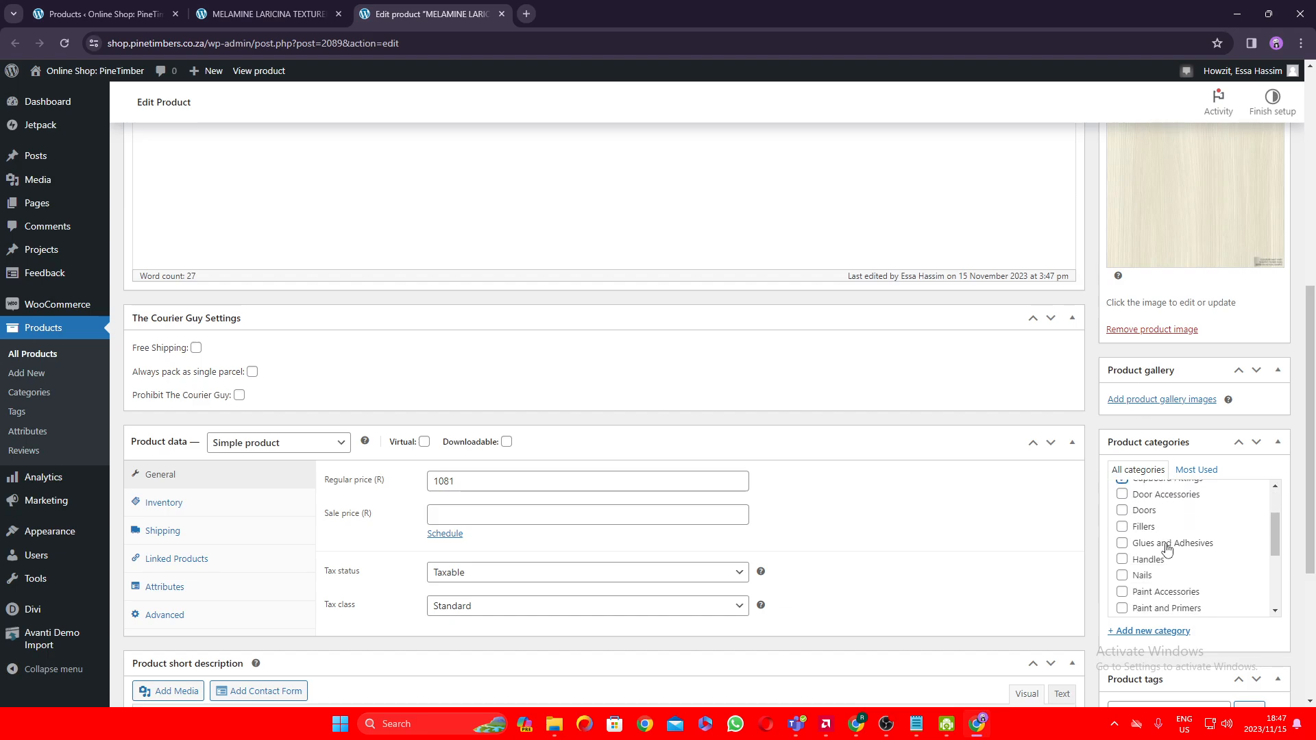
{"action": "scroll", "coordinate": [1153, 565], "scroll_direction": "up", "scroll_amount": 2}
{"action": "scroll", "coordinate": [1168, 301], "scroll_direction": "up", "scroll_amount": 6}
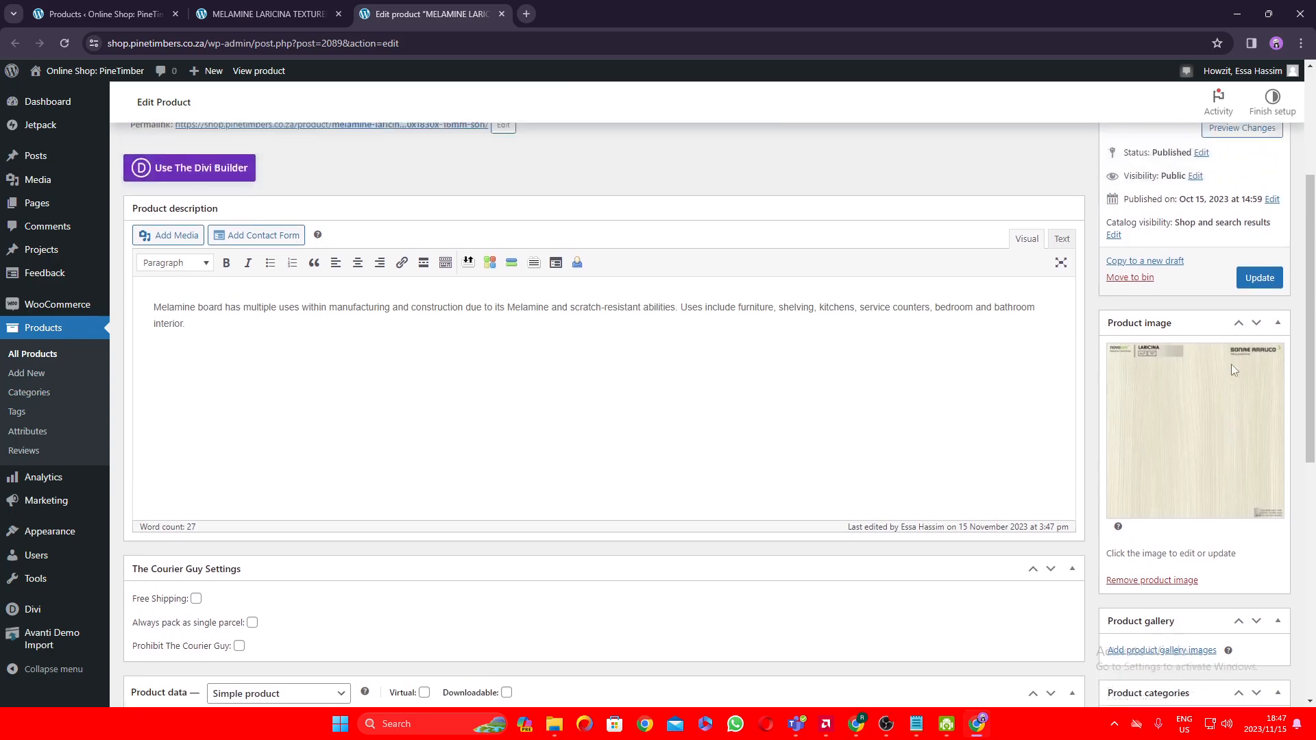
{"action": "scroll", "coordinate": [1178, 517], "scroll_direction": "down", "scroll_amount": 4}
{"action": "scroll", "coordinate": [1178, 518], "scroll_direction": "down", "scroll_amount": 4}
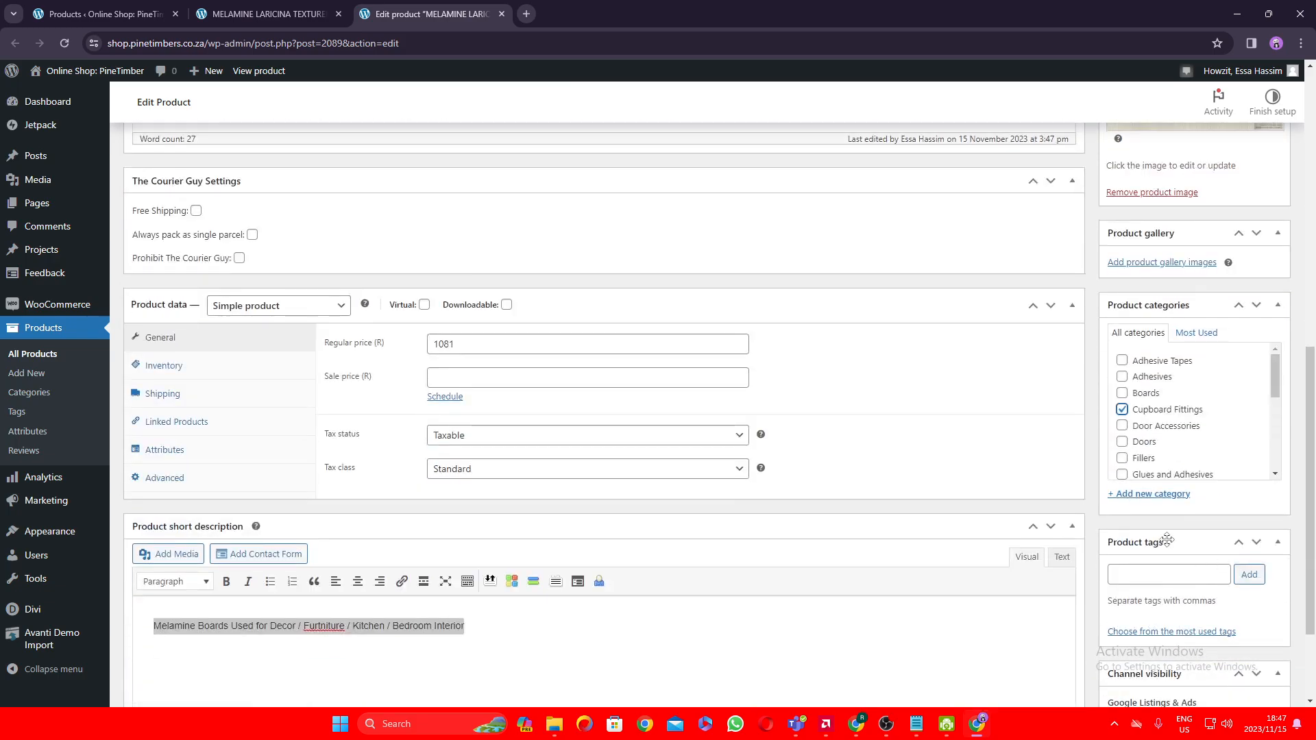
{"action": "left_click", "coordinate": [1121, 393]}
{"action": "scroll", "coordinate": [894, 473], "scroll_direction": "down", "scroll_amount": 2}
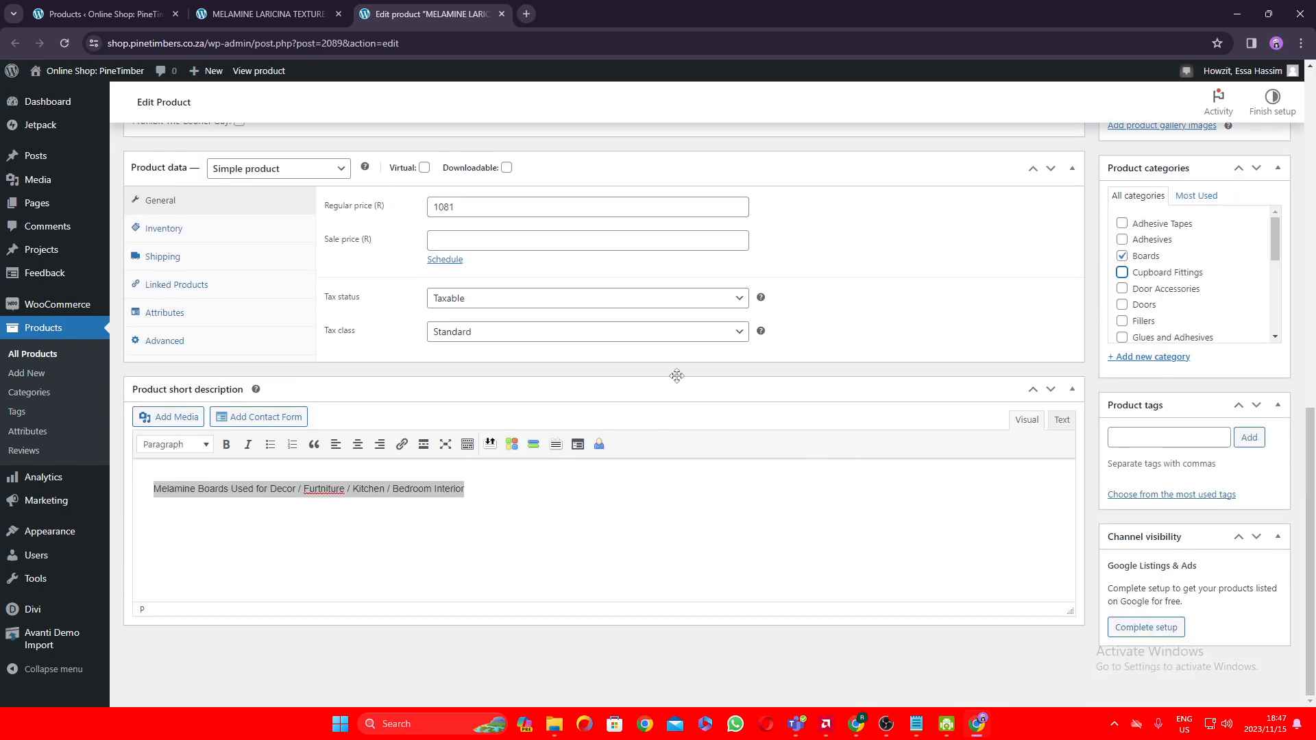
Step: Open the product's inventory settings, check its SKU BMELS00012 against the live product page, and return to the editor
{"action": "scroll", "coordinate": [771, 389], "scroll_direction": "up", "scroll_amount": 2}
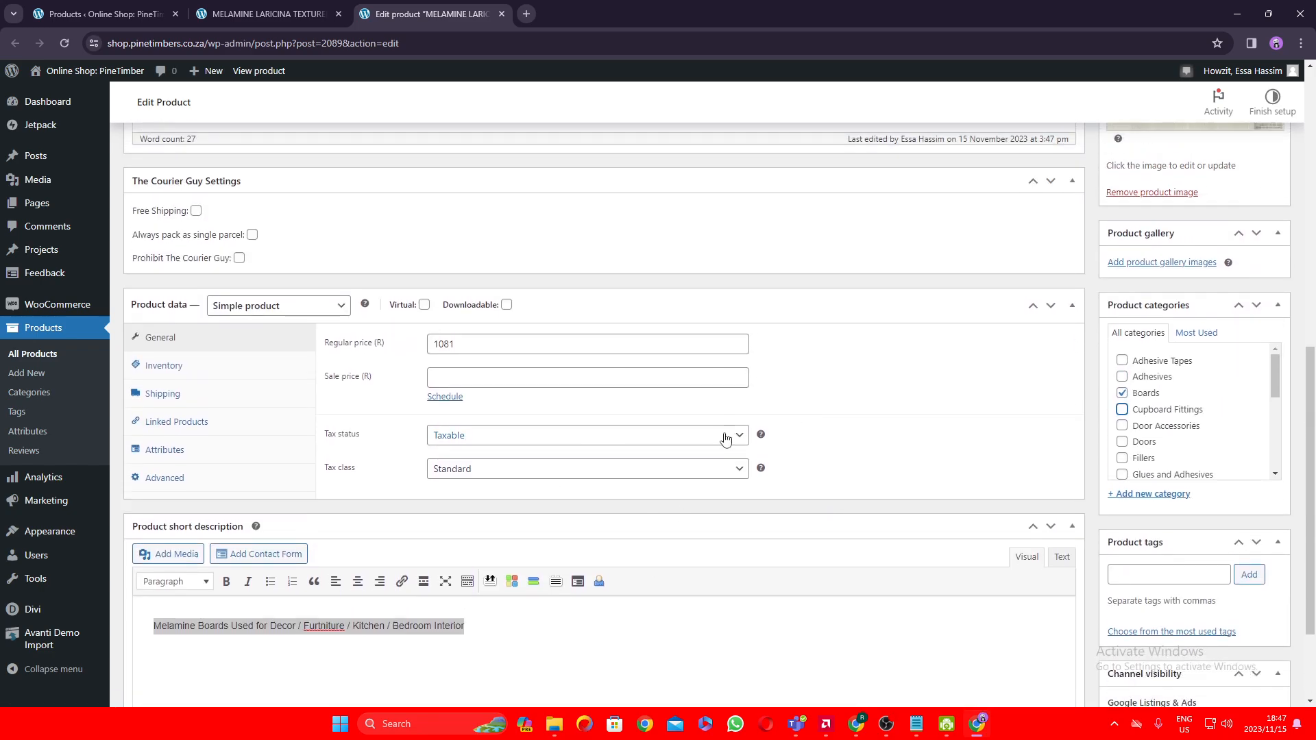
{"action": "scroll", "coordinate": [857, 408], "scroll_direction": "up", "scroll_amount": 1}
{"action": "scroll", "coordinate": [857, 408], "scroll_direction": "down", "scroll_amount": 1}
{"action": "left_click", "coordinate": [162, 369]}
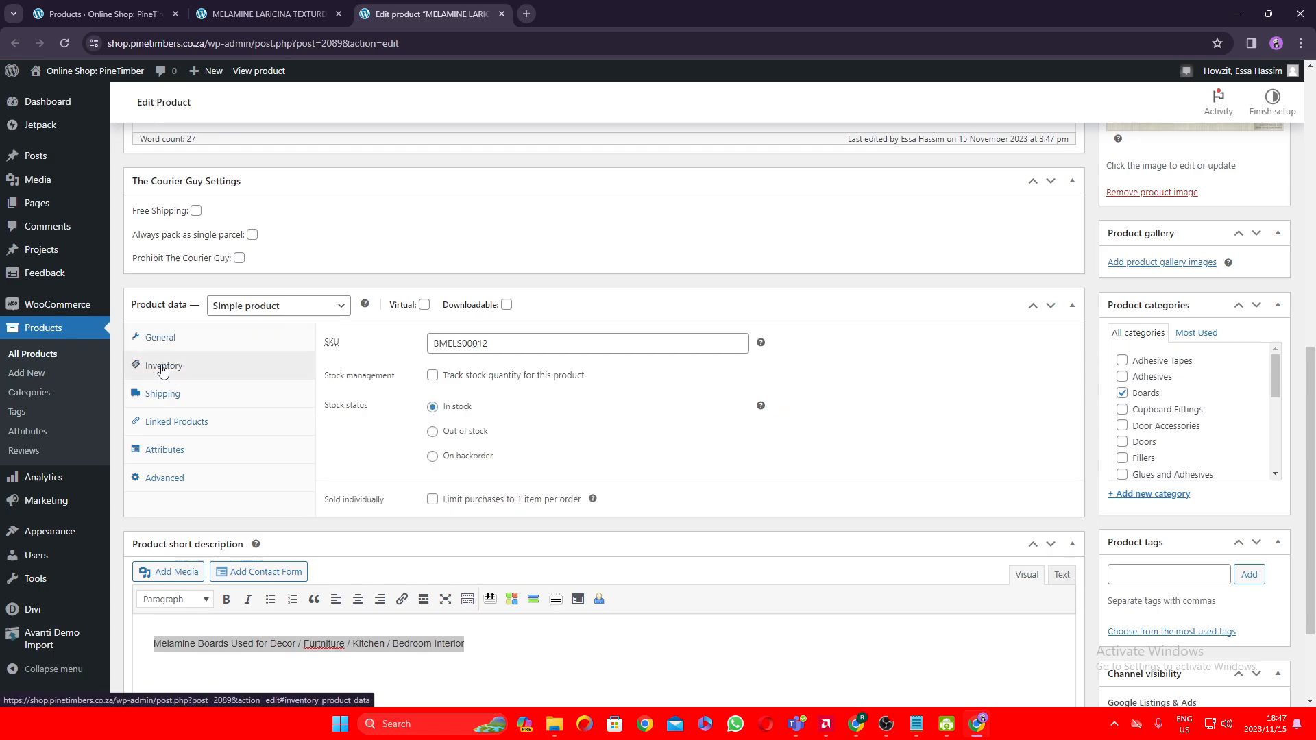
{"action": "left_click_drag", "start_coordinate": [499, 344], "coordinate": [409, 350]}
{"action": "left_click", "coordinate": [488, 348]}
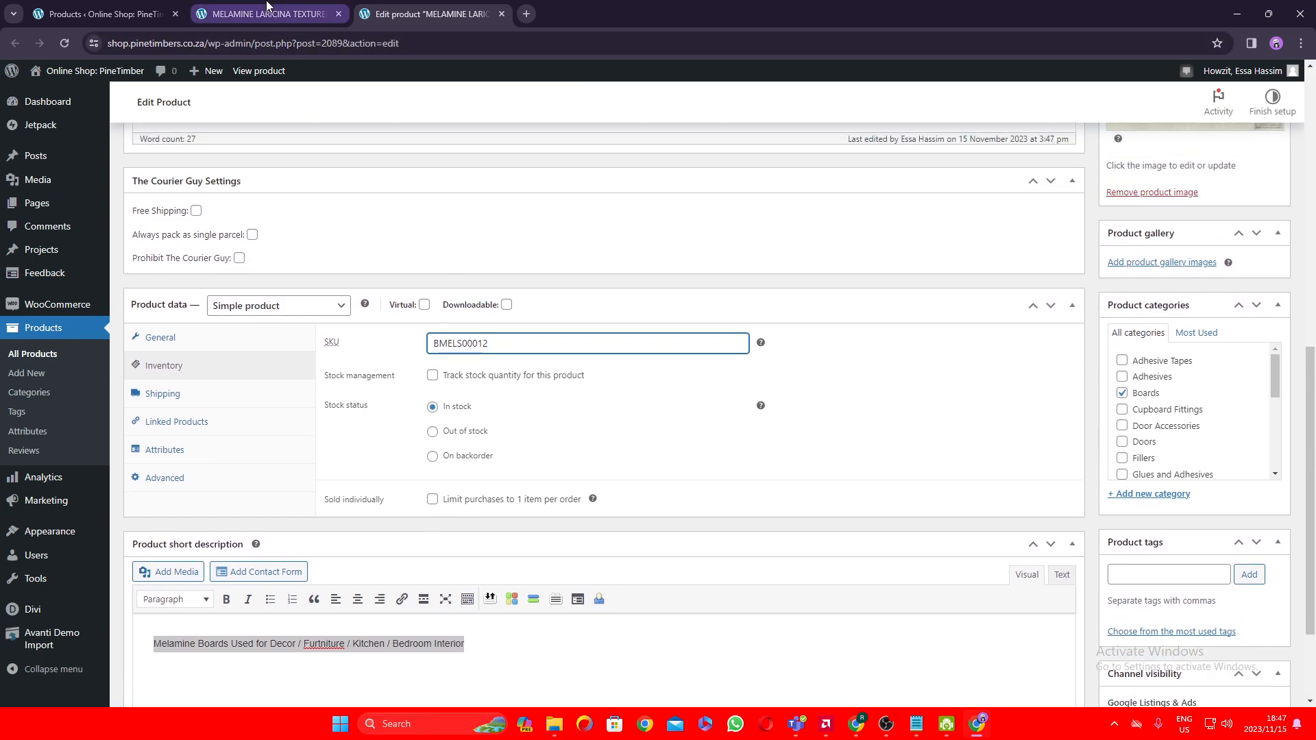
{"action": "left_click", "coordinate": [267, 14]}
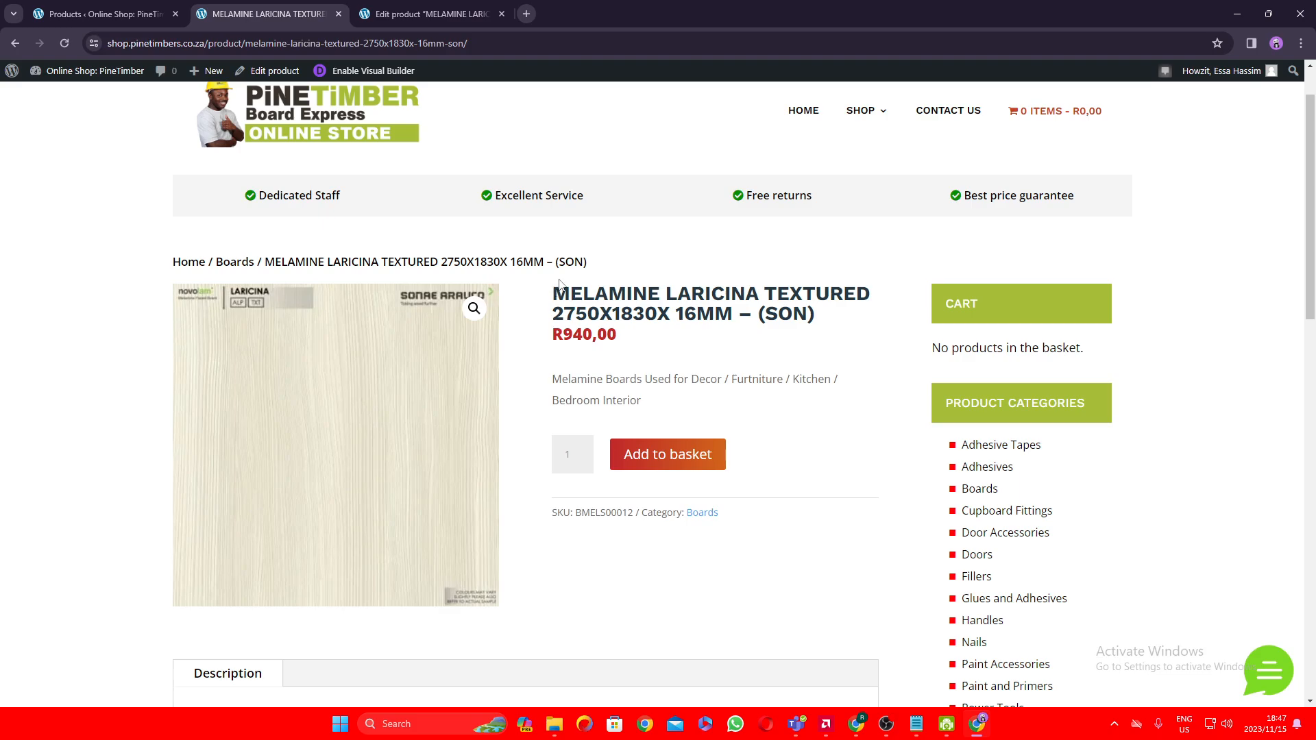
{"action": "left_click", "coordinate": [414, 14]}
Step: Set the product's stock status to Out of stock in the inventory settings
{"action": "scroll", "coordinate": [538, 430], "scroll_direction": "down", "scroll_amount": 2}
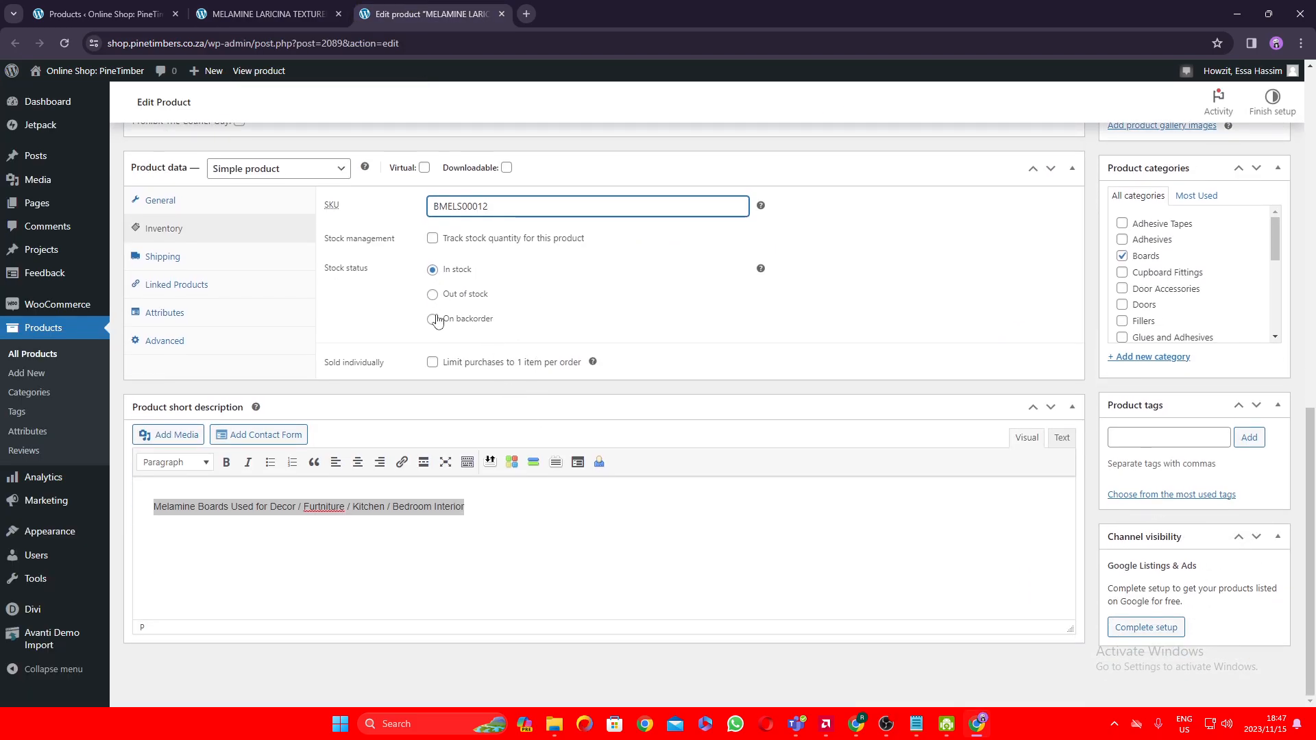
{"action": "scroll", "coordinate": [544, 356], "scroll_direction": "up", "scroll_amount": 3}
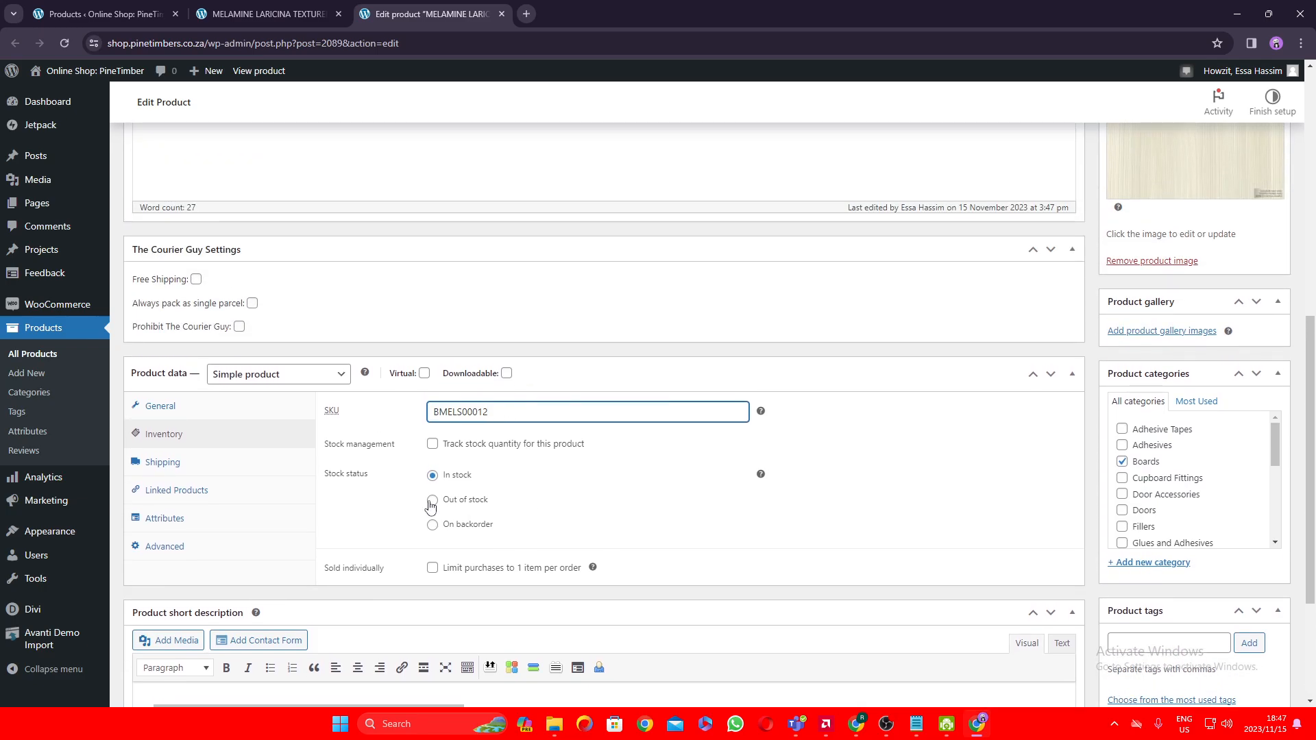
{"action": "left_click", "coordinate": [430, 501]}
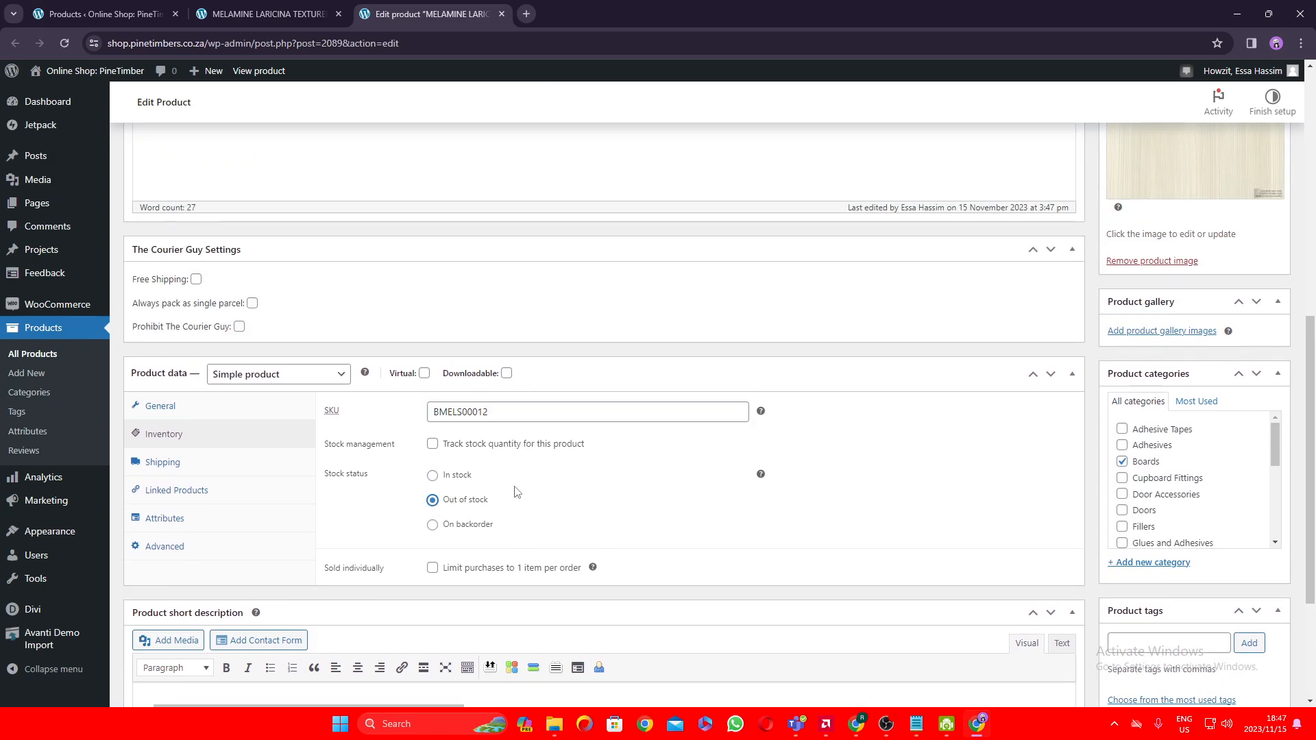
{"action": "scroll", "coordinate": [438, 490], "scroll_direction": "up", "scroll_amount": 7}
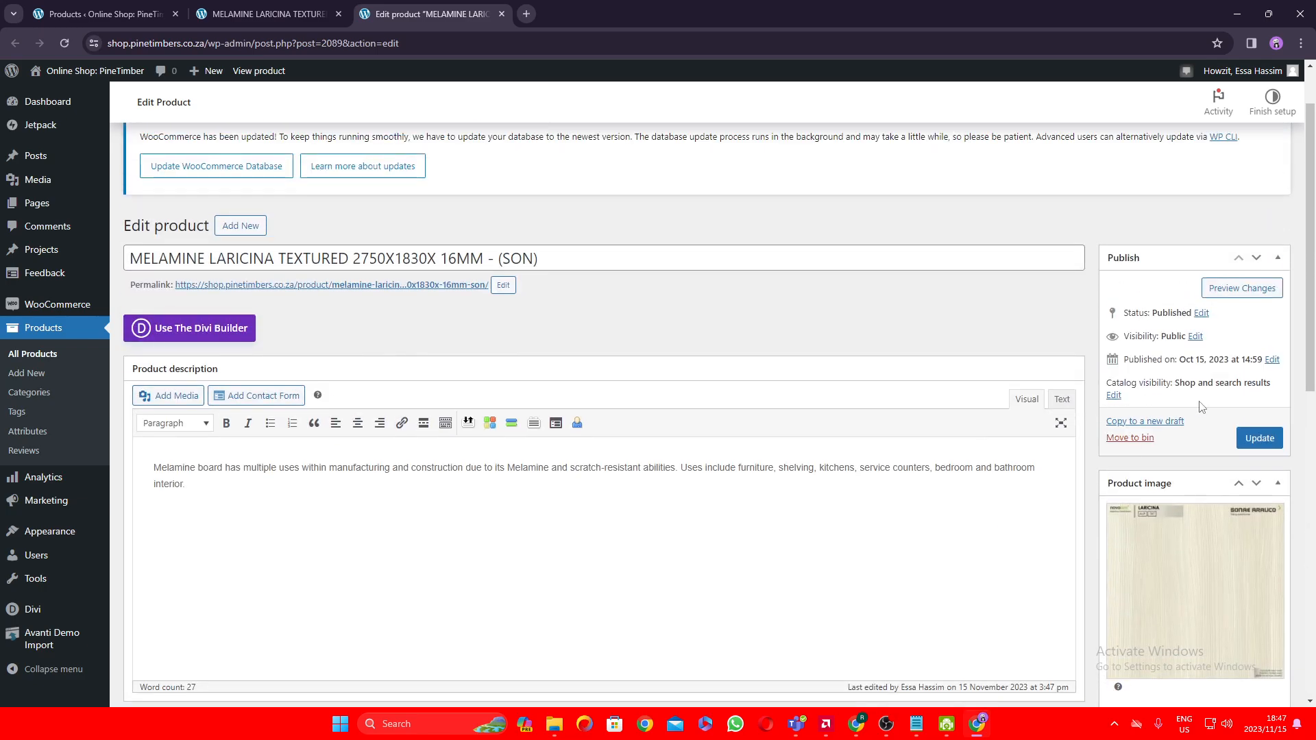
{"action": "scroll", "coordinate": [1008, 507], "scroll_direction": "down", "scroll_amount": 6}
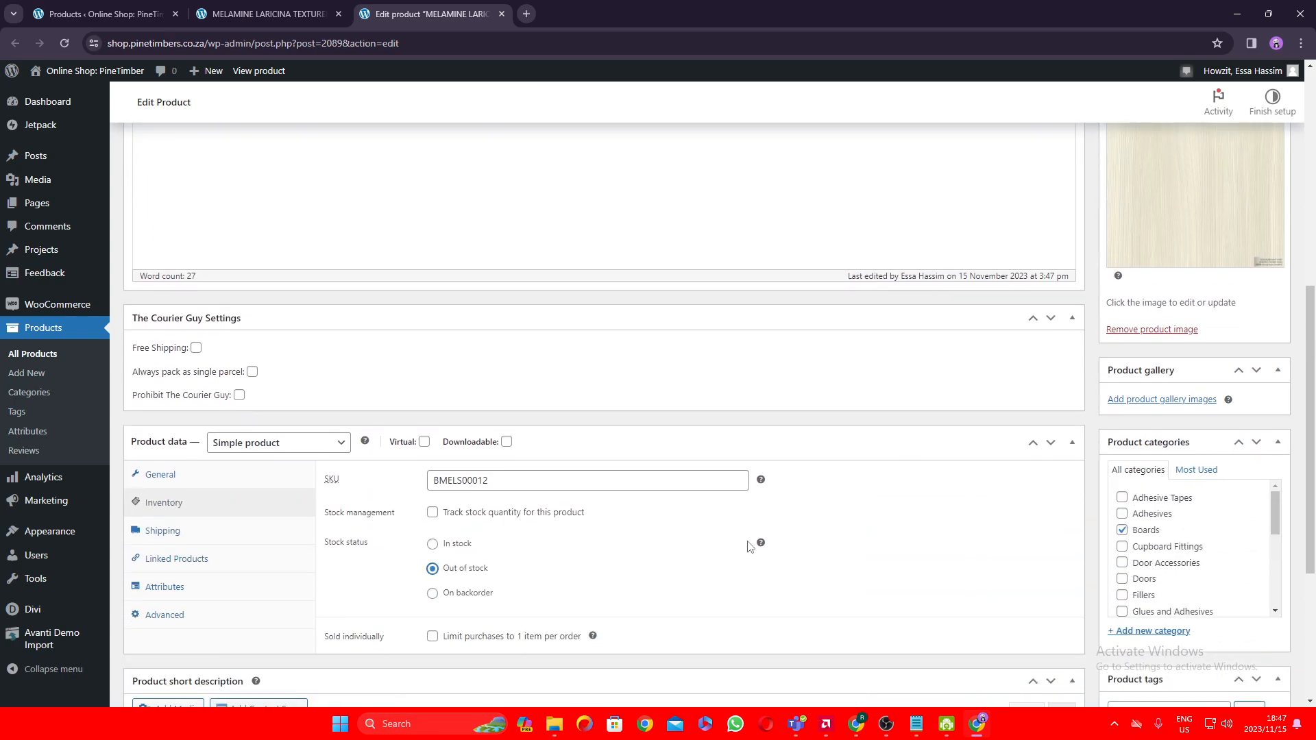
Step: Open the product image selection, and select and deselect the existing African Wenge Melamine image in the media library
{"action": "scroll", "coordinate": [748, 546], "scroll_direction": "up", "scroll_amount": 3}
{"action": "left_click", "coordinate": [1169, 384]}
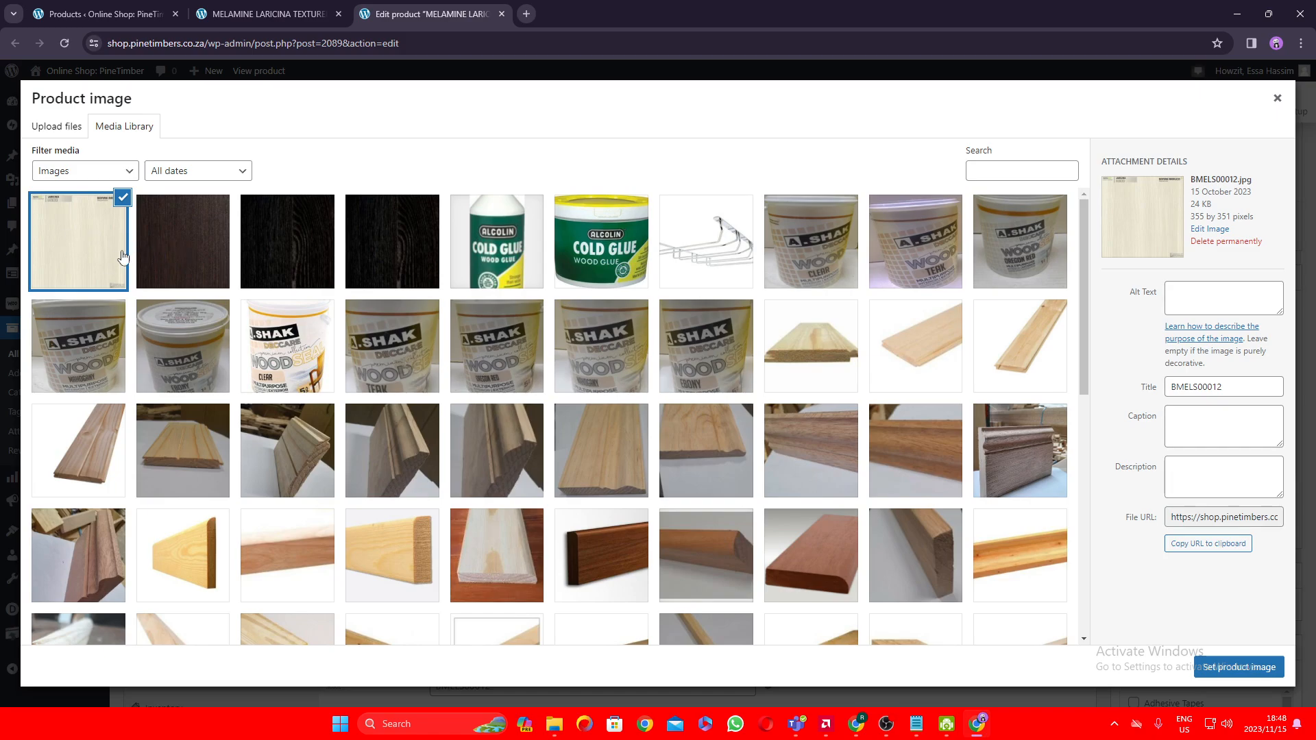
{"action": "left_click", "coordinate": [175, 241]}
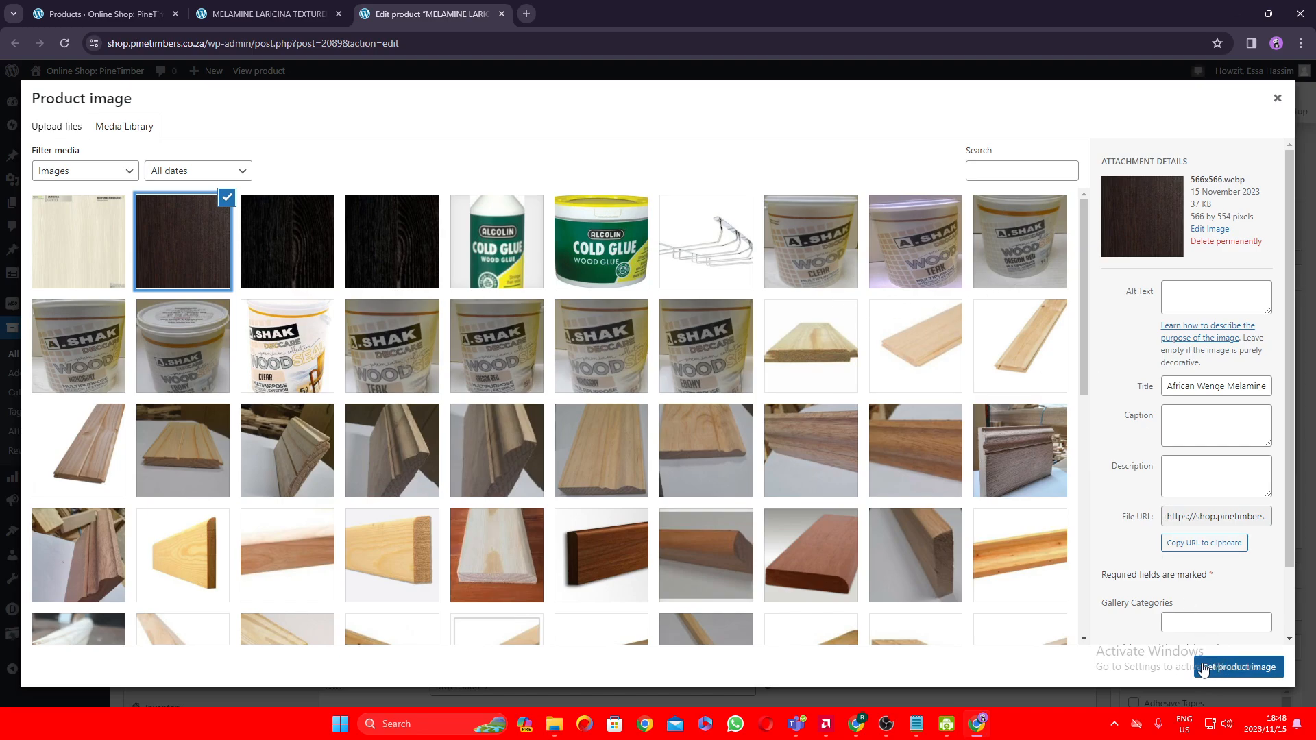
{"action": "left_click", "coordinate": [199, 237]}
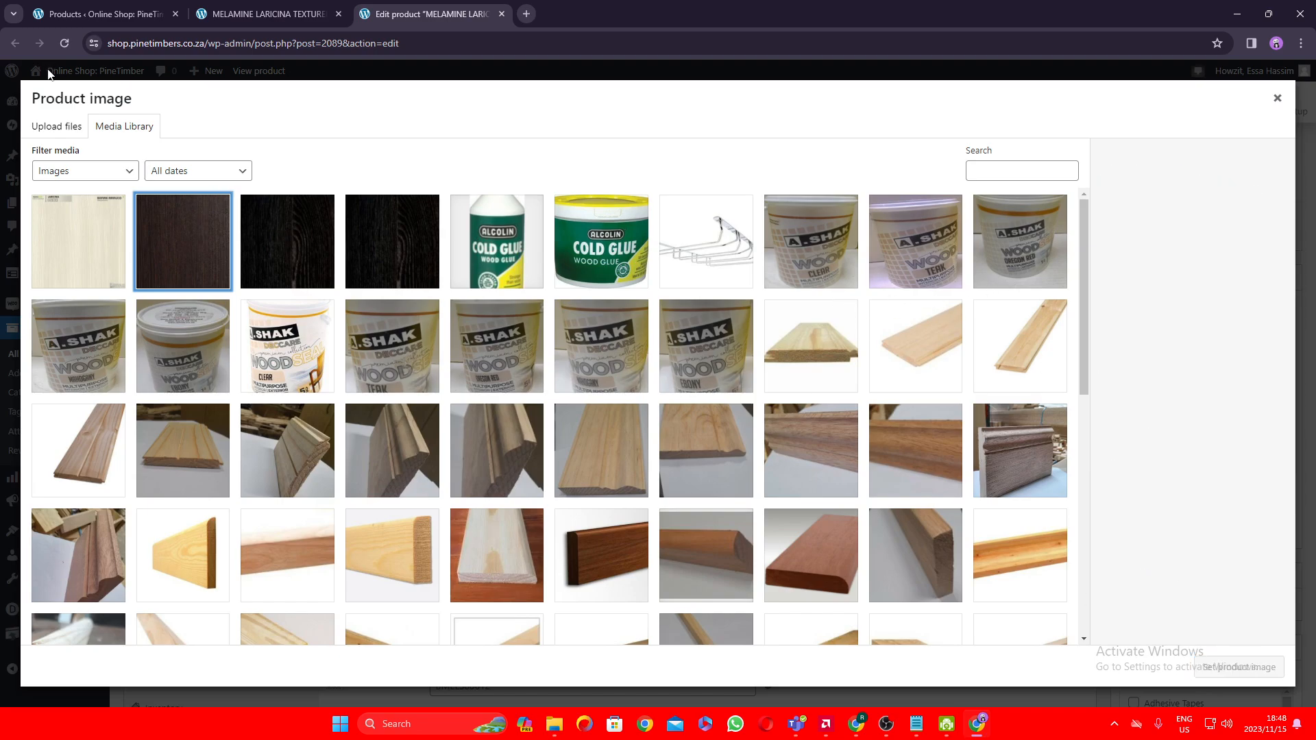
Step: Upload the file 566x566 from the Product Image folder and set it as the product image
{"action": "left_click", "coordinate": [59, 130]}
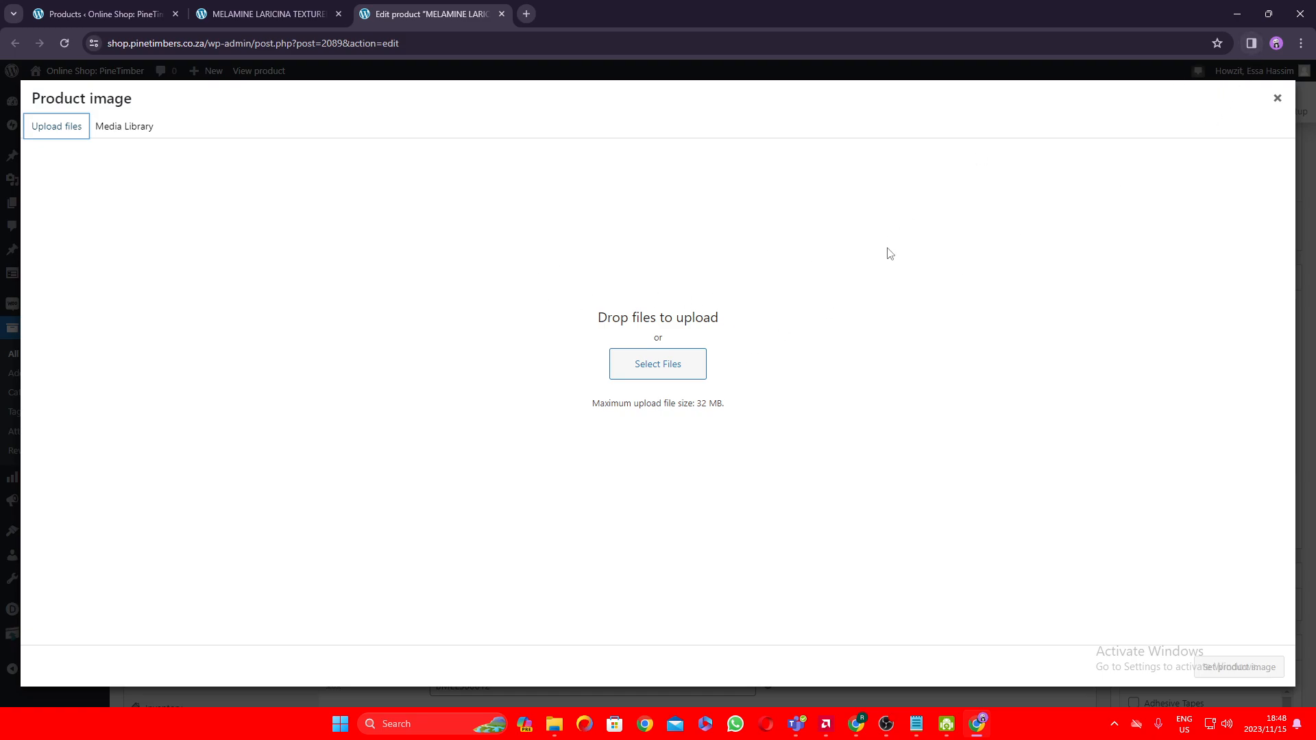
{"action": "left_click", "coordinate": [677, 365]}
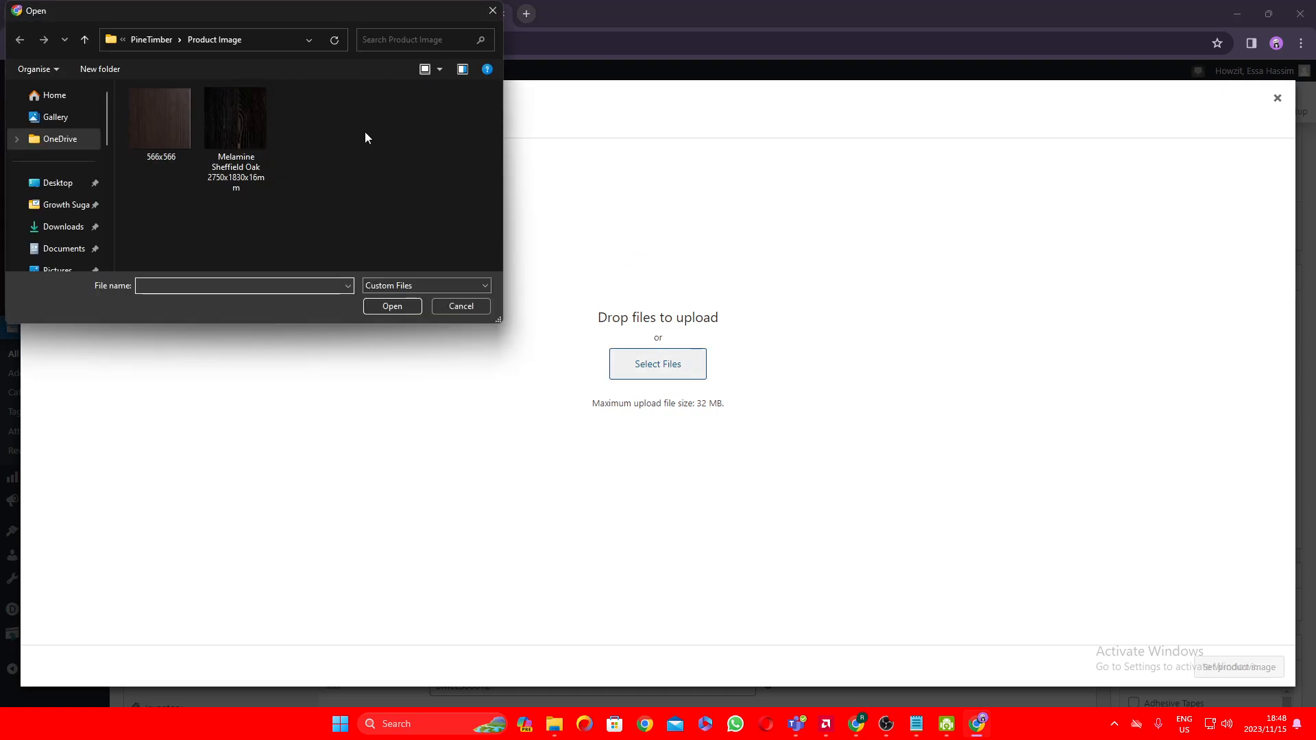
{"action": "left_click", "coordinate": [154, 135]}
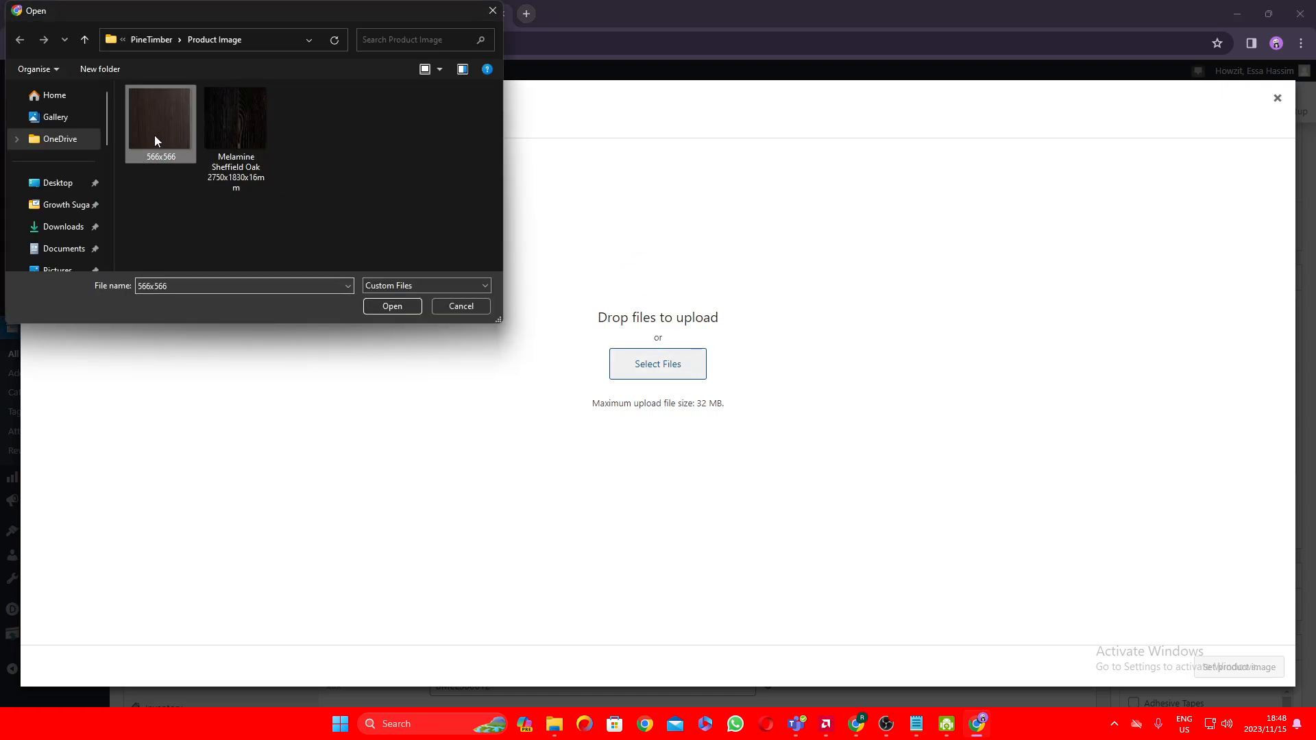
{"action": "left_click", "coordinate": [410, 309]}
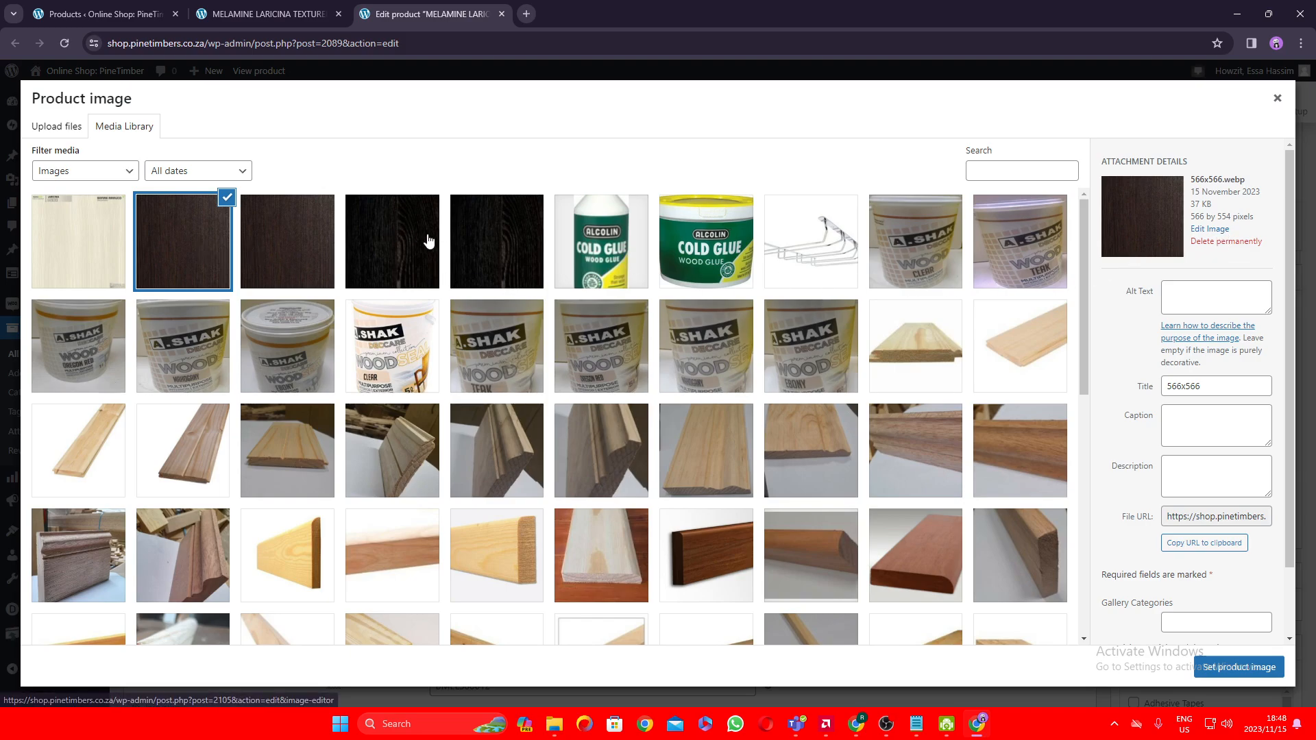
{"action": "left_click", "coordinate": [1209, 668]}
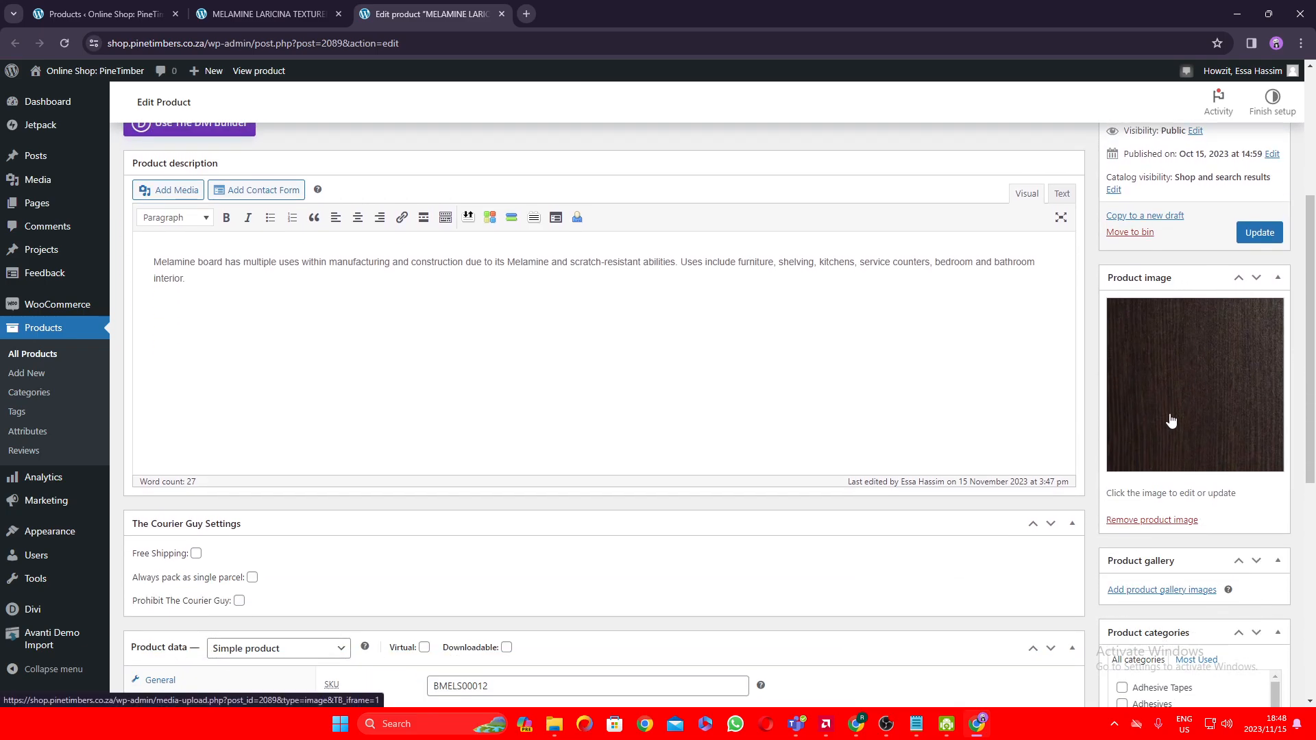
Step: Review the Out of stock setting and update the product to save the stock status and image changes
{"action": "scroll", "coordinate": [550, 428], "scroll_direction": "down", "scroll_amount": 5}
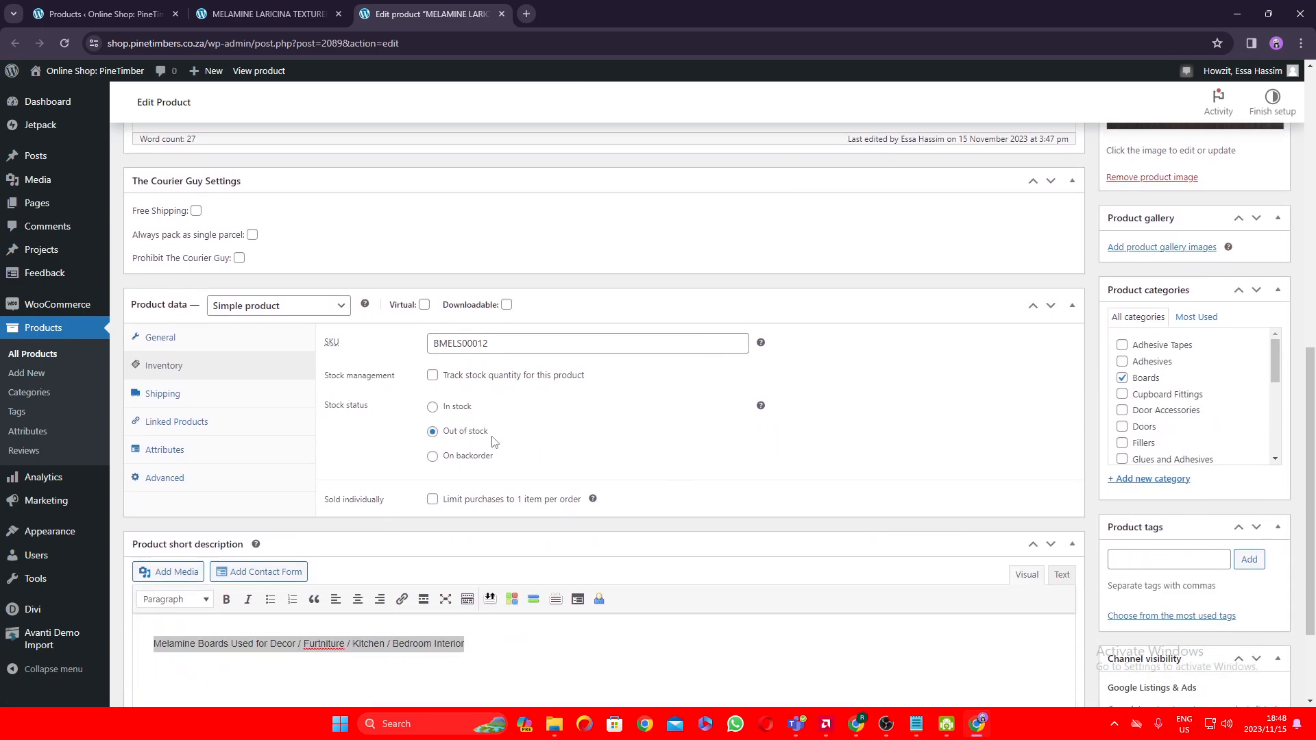
{"action": "scroll", "coordinate": [1012, 411], "scroll_direction": "up", "scroll_amount": 8}
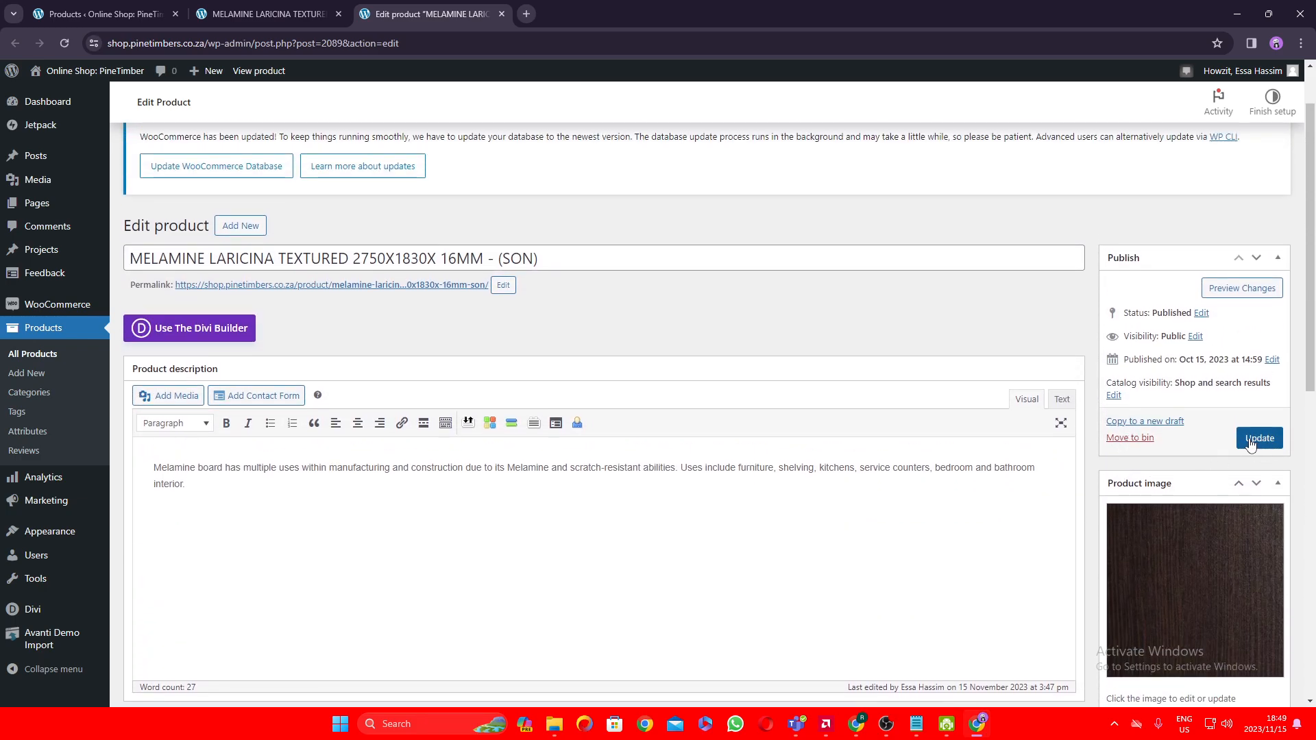
{"action": "left_click", "coordinate": [1250, 442]}
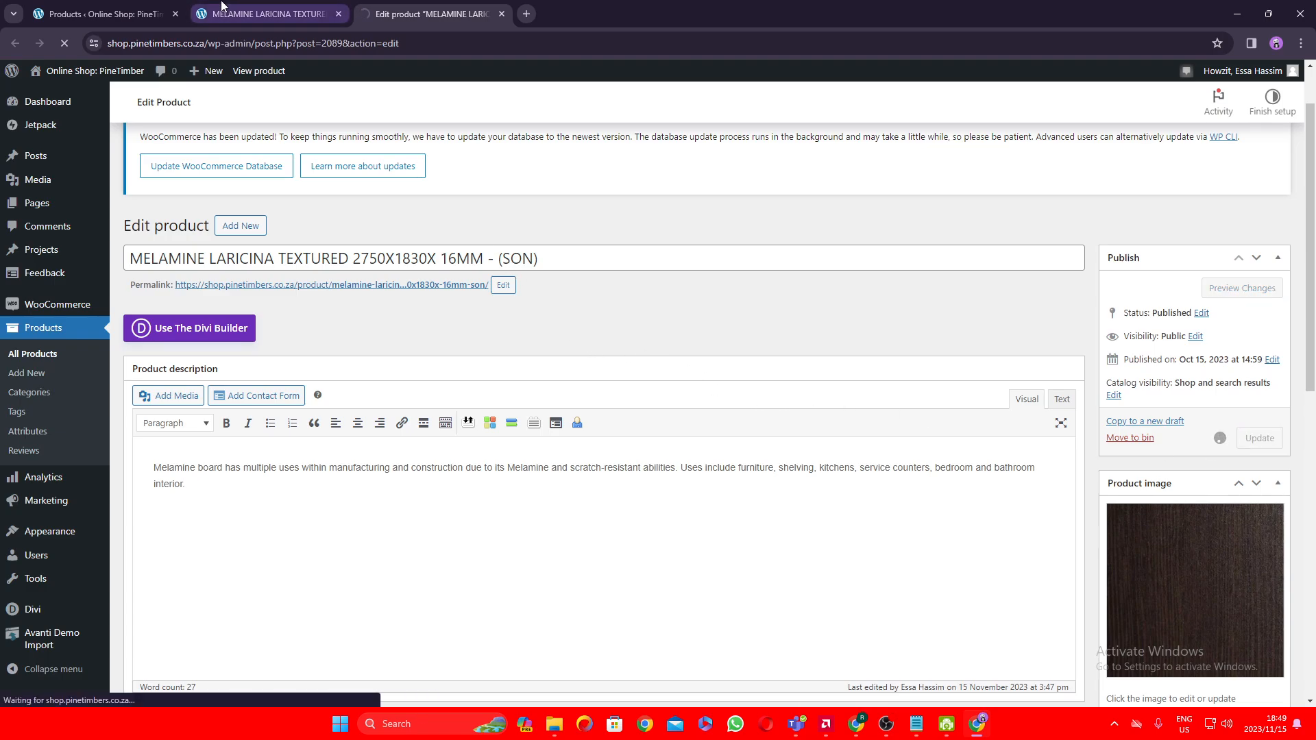
Step: Examine the not yet reloaded live product page, including its image, price, basket option and description
{"action": "left_click", "coordinate": [222, 9]}
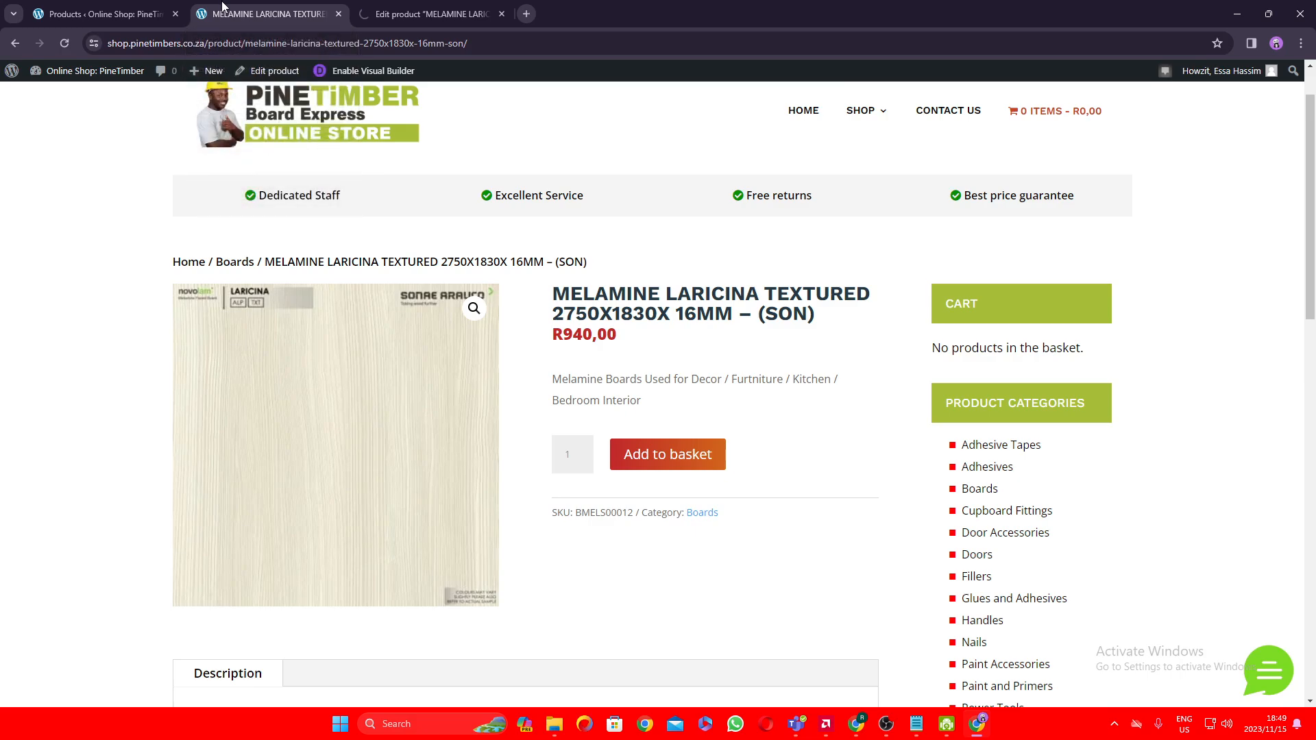
{"action": "scroll", "coordinate": [779, 367], "scroll_direction": "down", "scroll_amount": 1}
{"action": "scroll", "coordinate": [809, 377], "scroll_direction": "down", "scroll_amount": 1}
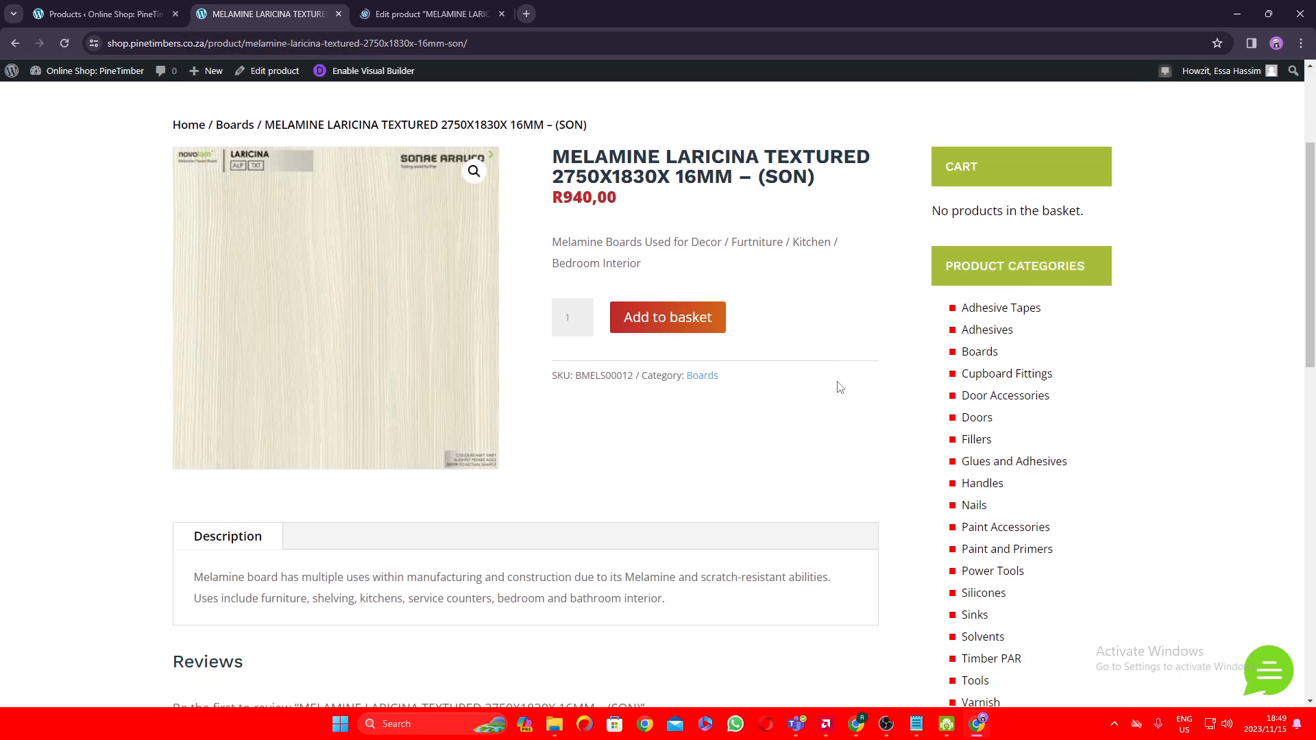
{"action": "scroll", "coordinate": [840, 388], "scroll_direction": "up", "scroll_amount": 1}
{"action": "scroll", "coordinate": [840, 387], "scroll_direction": "down", "scroll_amount": 2}
{"action": "scroll", "coordinate": [840, 387], "scroll_direction": "up", "scroll_amount": 2}
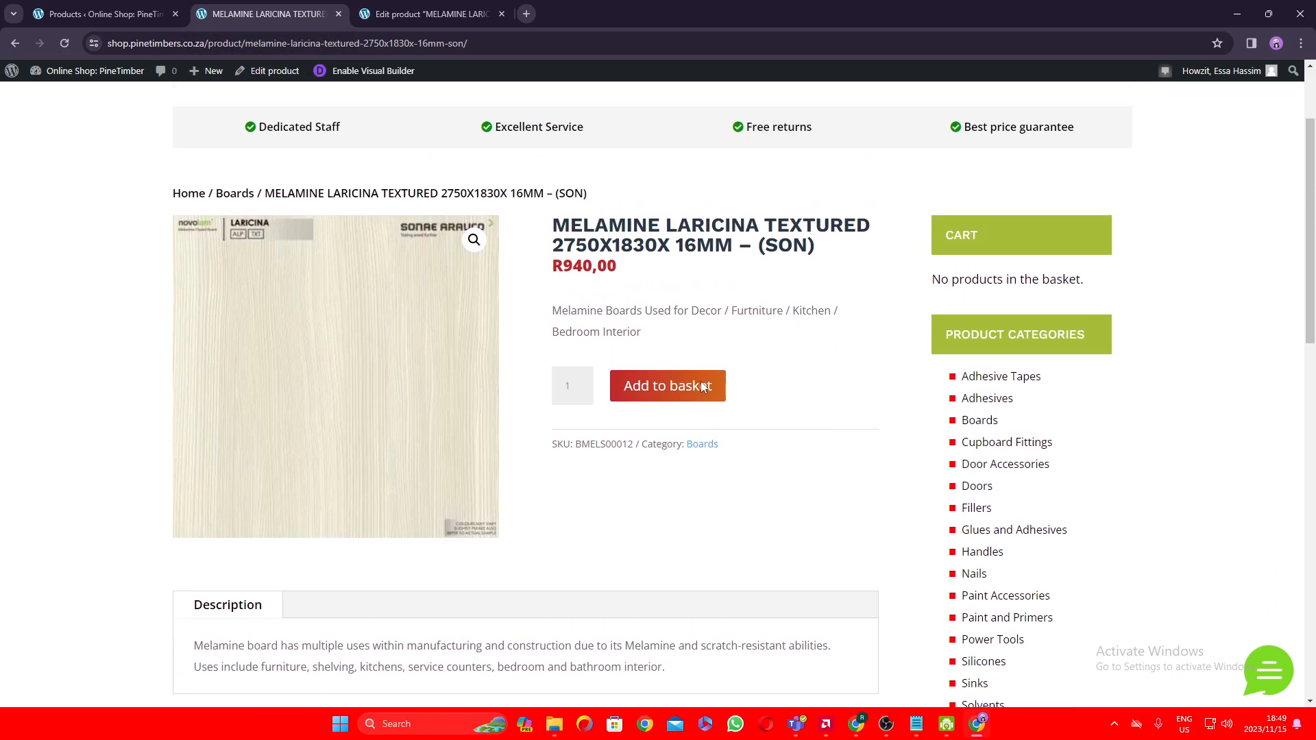
{"action": "scroll", "coordinate": [405, 363], "scroll_direction": "down", "scroll_amount": 4}
{"action": "scroll", "coordinate": [364, 322], "scroll_direction": "up", "scroll_amount": 2}
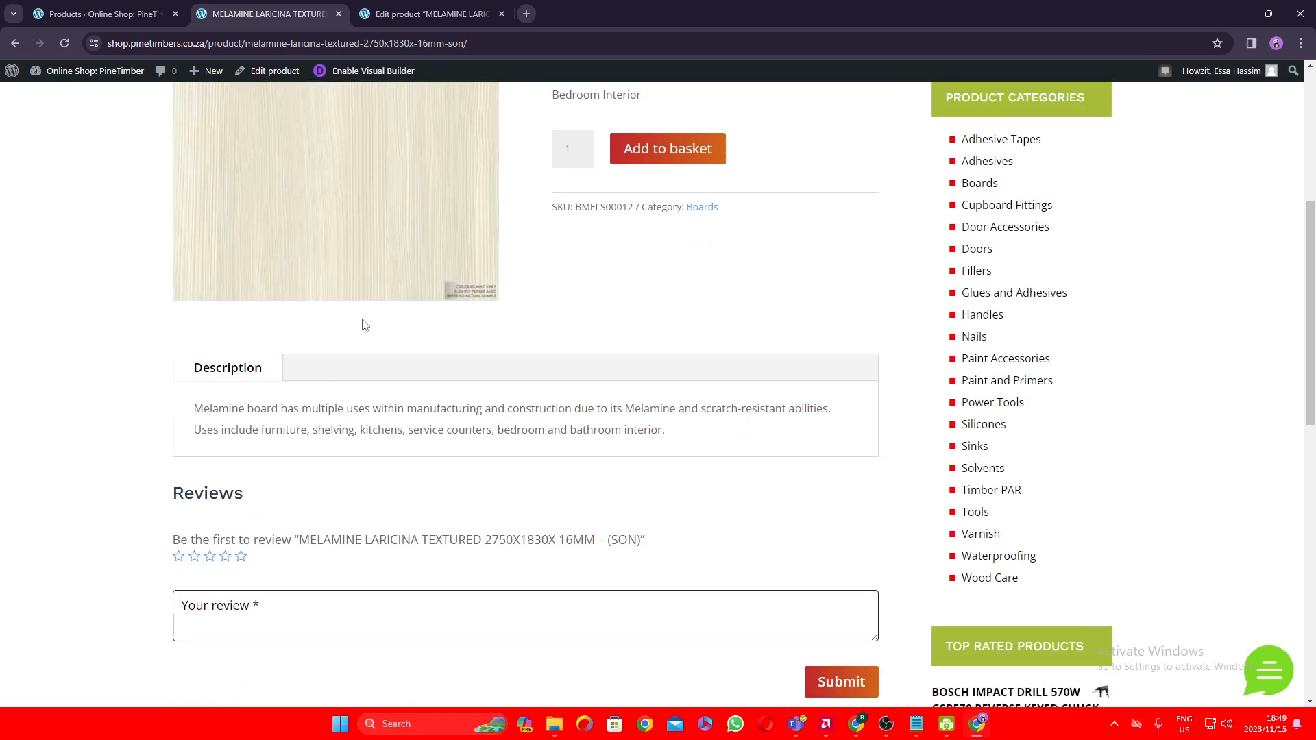
{"action": "scroll", "coordinate": [587, 323], "scroll_direction": "up", "scroll_amount": 3}
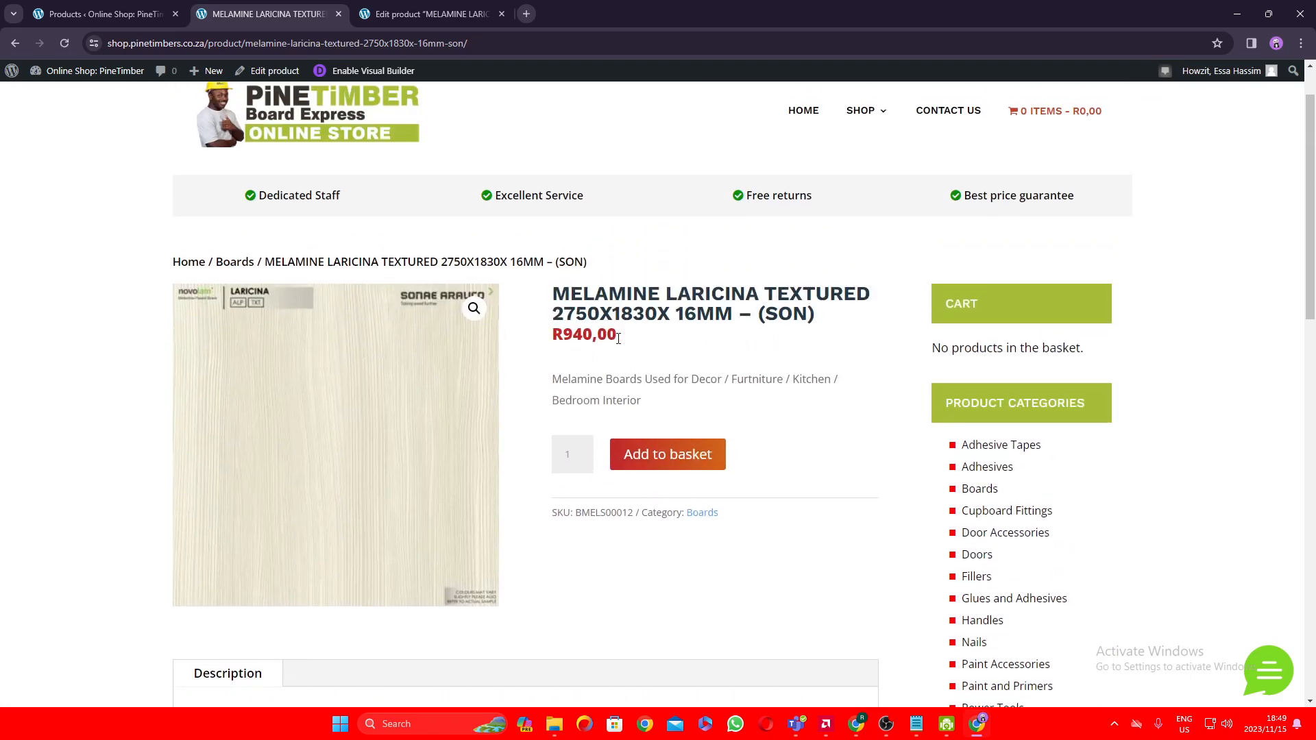
{"action": "scroll", "coordinate": [619, 338], "scroll_direction": "up", "scroll_amount": 1}
{"action": "scroll", "coordinate": [625, 368], "scroll_direction": "down", "scroll_amount": 2}
{"action": "scroll", "coordinate": [676, 402], "scroll_direction": "down", "scroll_amount": 8}
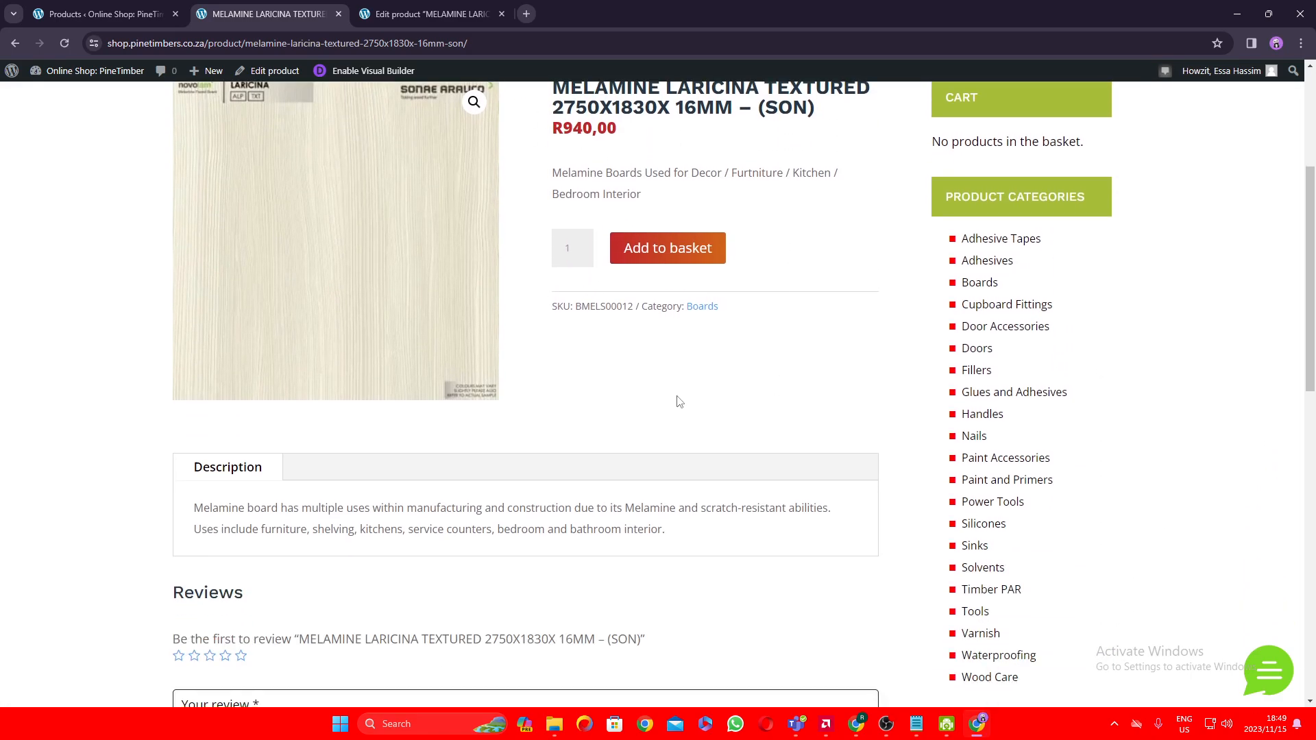
{"action": "scroll", "coordinate": [676, 381], "scroll_direction": "up", "scroll_amount": 6}
{"action": "scroll", "coordinate": [679, 387], "scroll_direction": "up", "scroll_amount": 3}
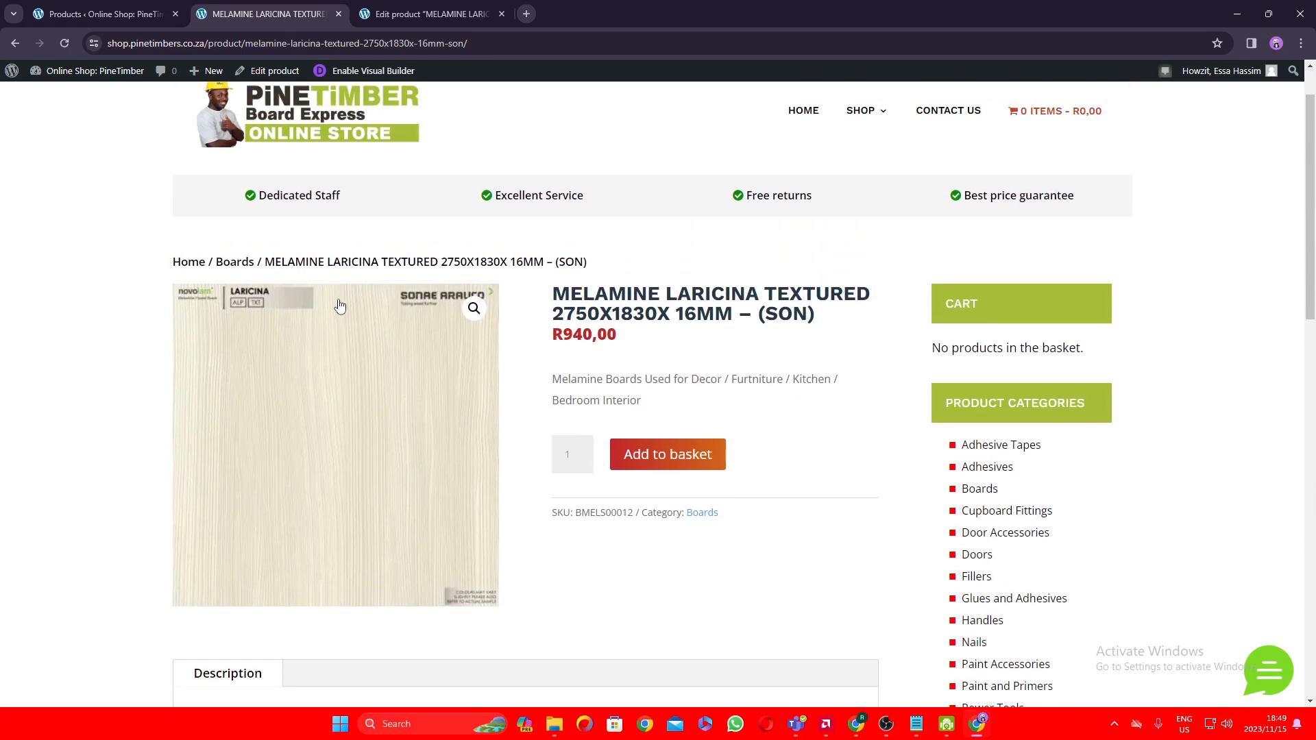
Step: Reload the live product page and check the product image and the stock notice below the short description
{"action": "left_click", "coordinate": [65, 44]}
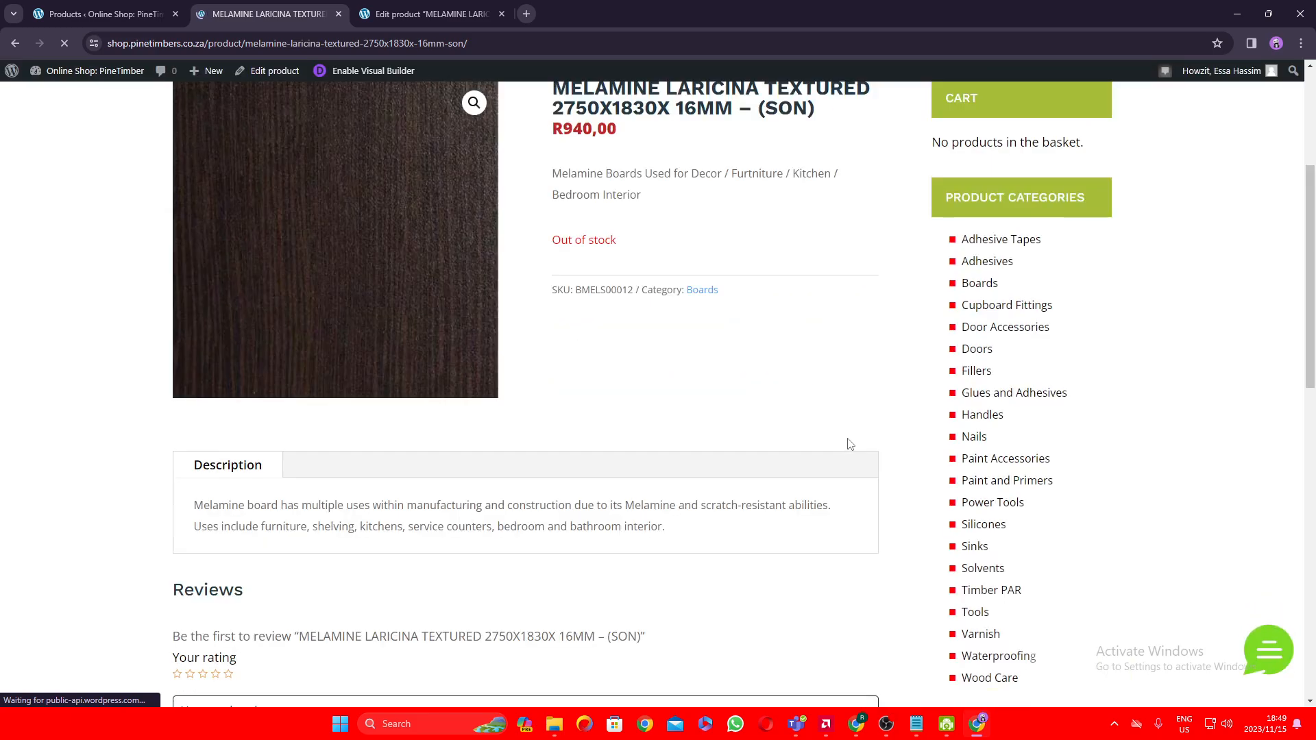
{"action": "scroll", "coordinate": [795, 445], "scroll_direction": "down", "scroll_amount": 1}
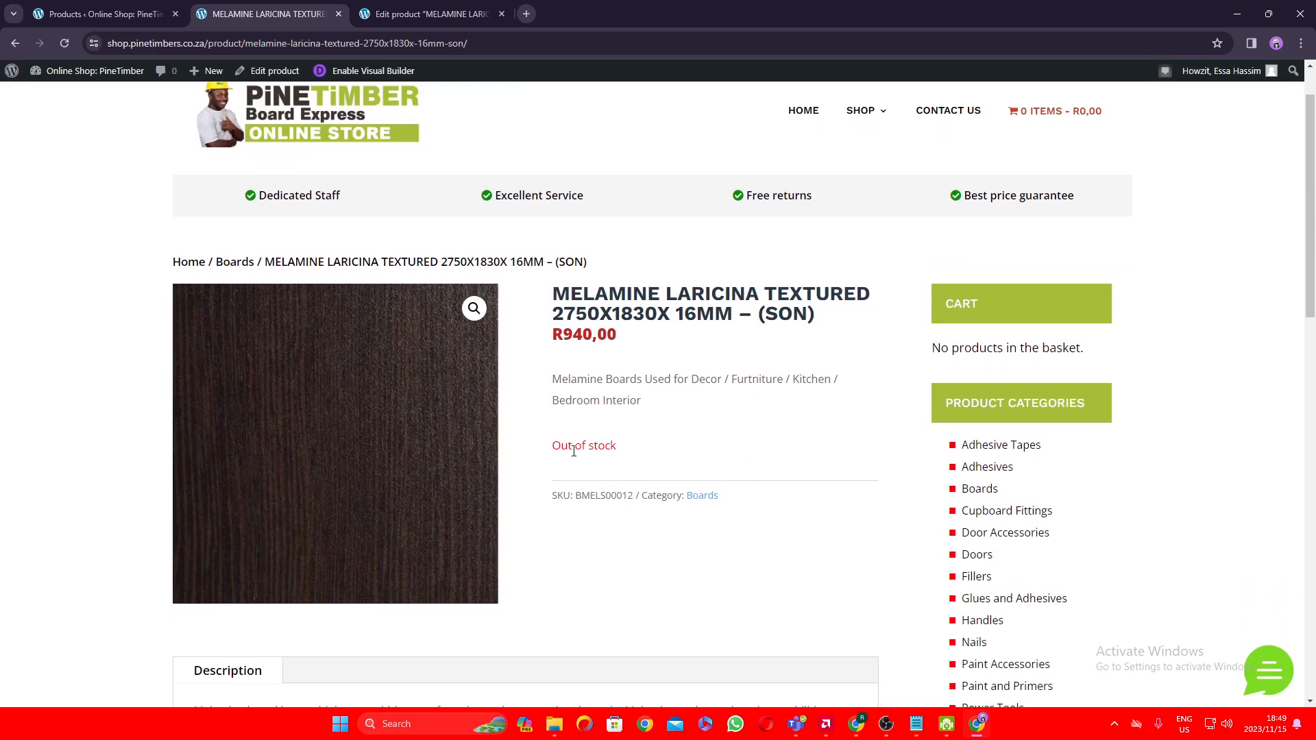
{"action": "left_click_drag", "start_coordinate": [554, 447], "coordinate": [625, 452]}
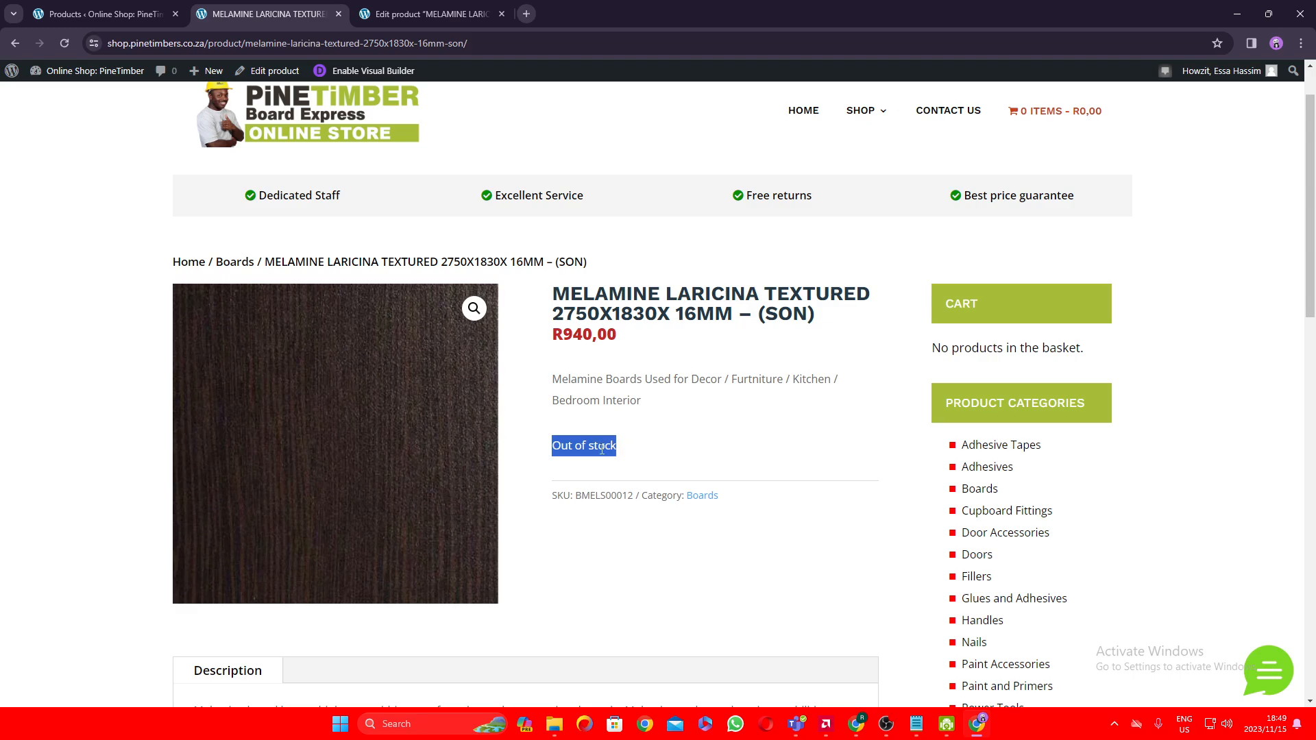
{"action": "left_click", "coordinate": [629, 451]}
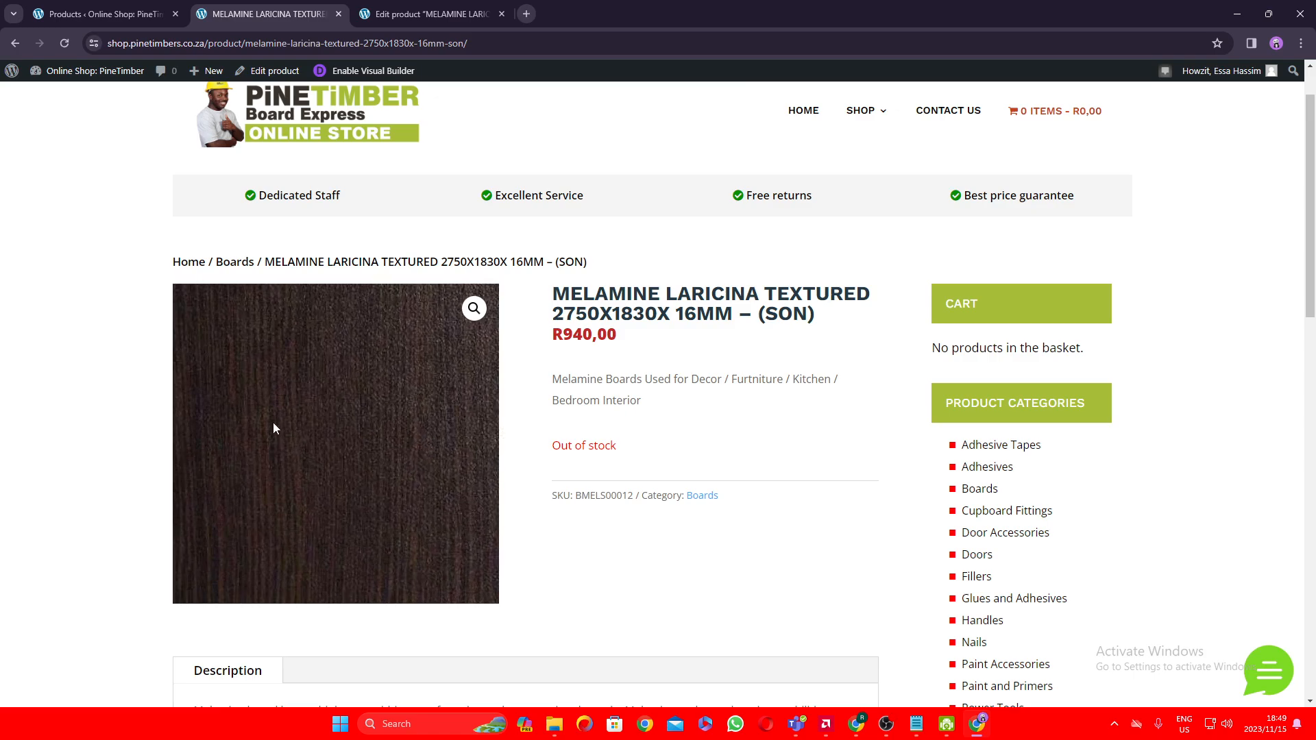
Step: Return to the product editor and open the product's inventory settings
{"action": "left_click", "coordinate": [425, 14]}
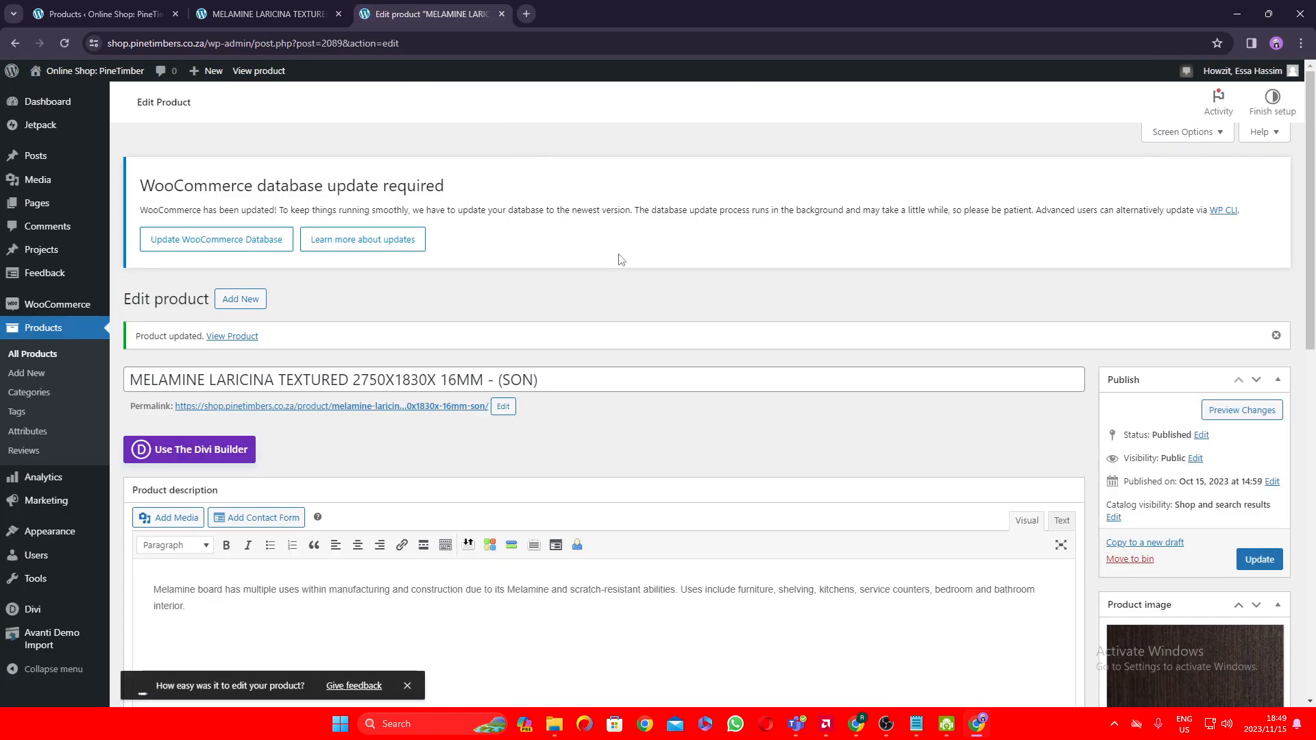
{"action": "scroll", "coordinate": [836, 341], "scroll_direction": "down", "scroll_amount": 10}
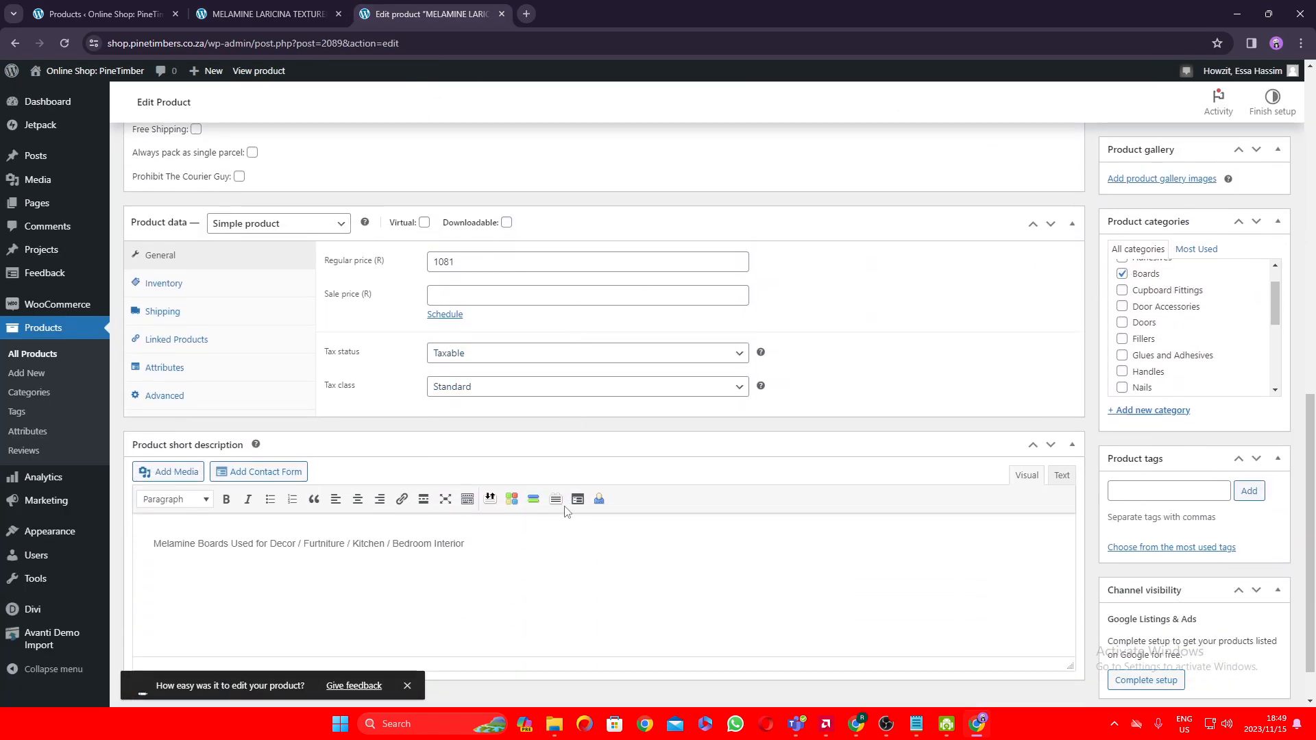
{"action": "scroll", "coordinate": [431, 428], "scroll_direction": "down", "scroll_amount": 1}
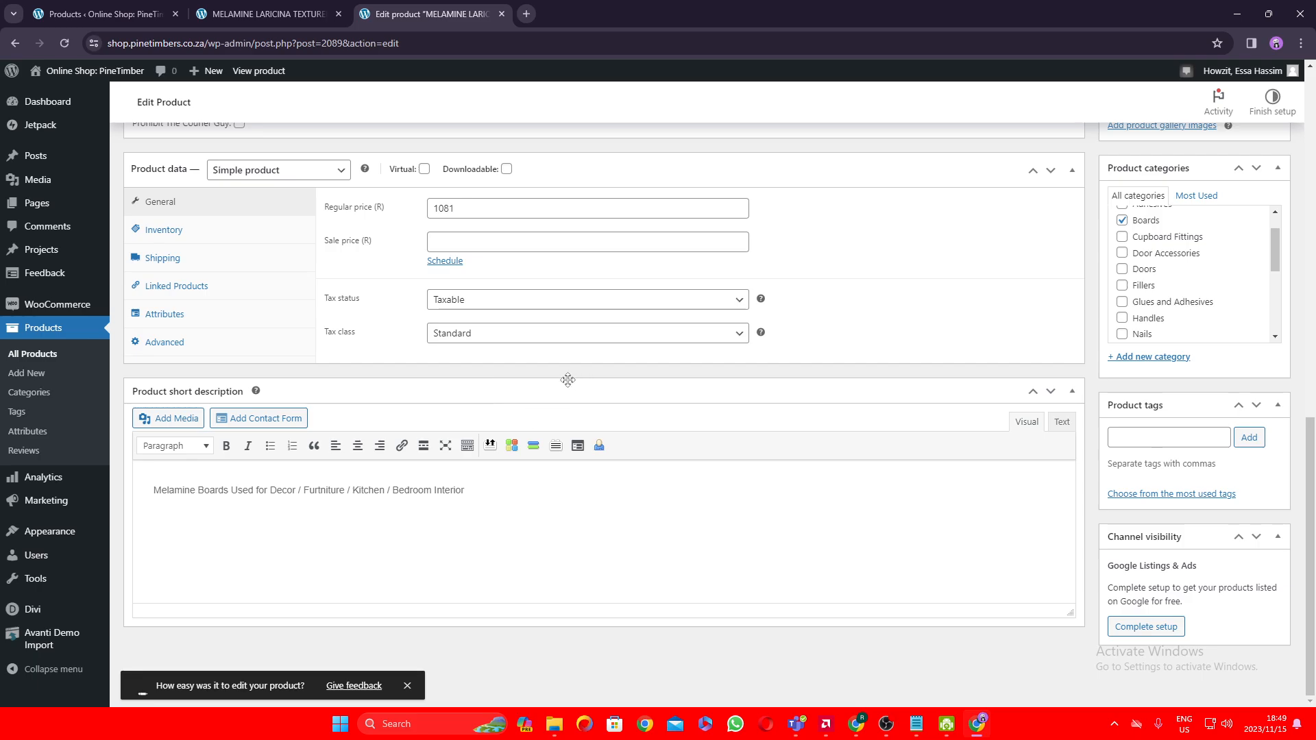
{"action": "scroll", "coordinate": [649, 440], "scroll_direction": "up", "scroll_amount": 2}
{"action": "left_click", "coordinate": [214, 370]}
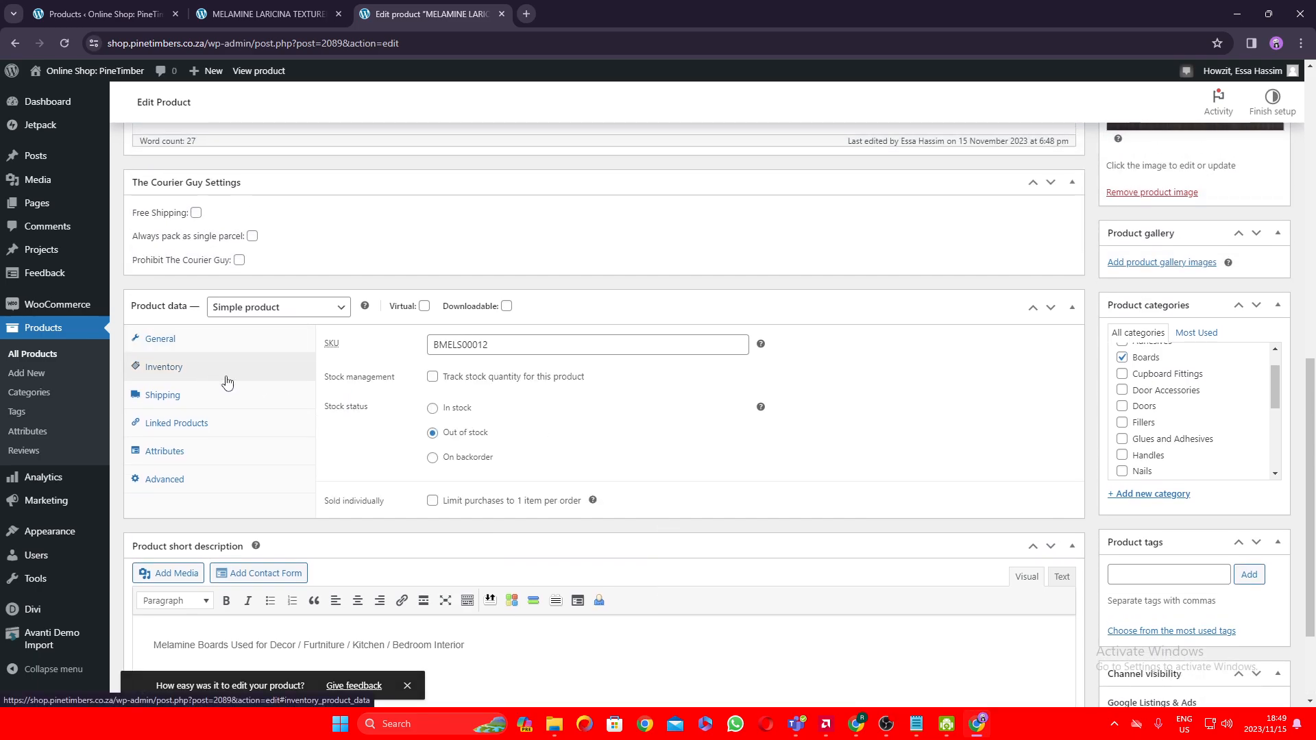
Step: Set the product's stock status to In stock and open the selection of the product image
{"action": "scroll", "coordinate": [439, 384], "scroll_direction": "down", "scroll_amount": 1}
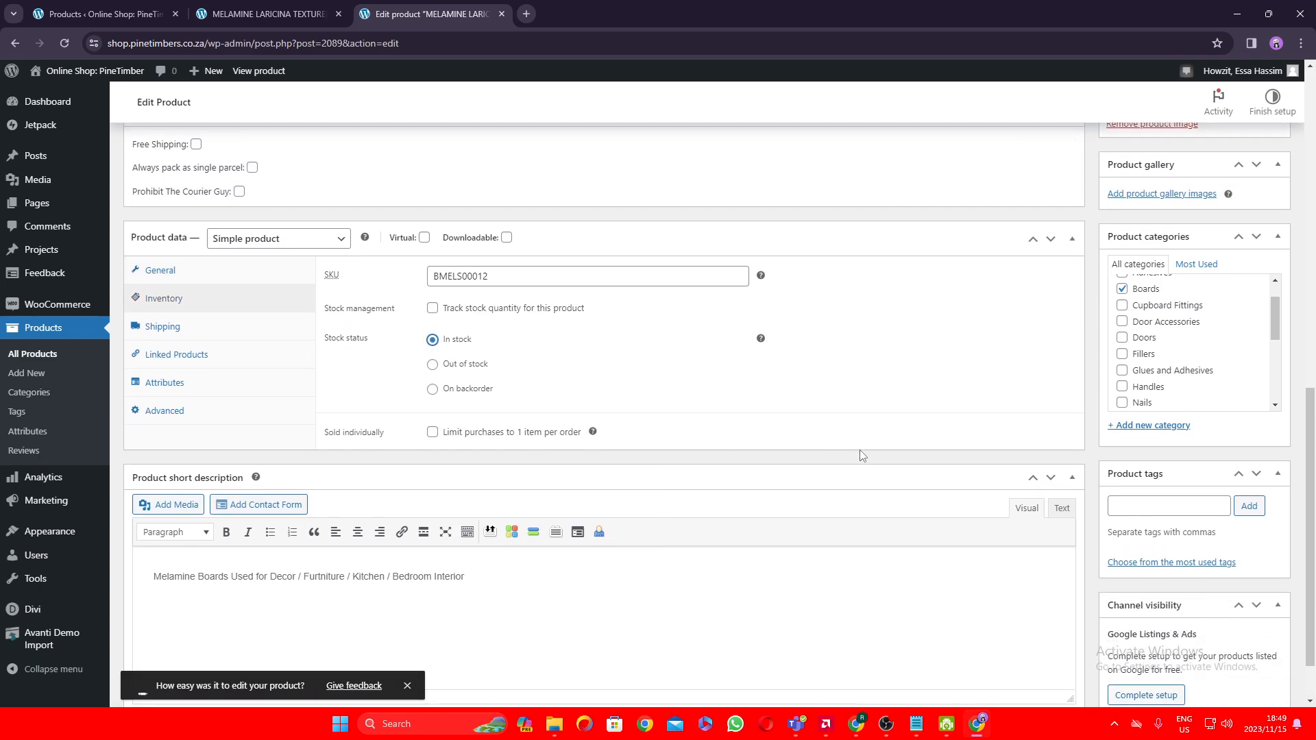
{"action": "scroll", "coordinate": [859, 451], "scroll_direction": "up", "scroll_amount": 5}
{"action": "left_click", "coordinate": [1180, 261]}
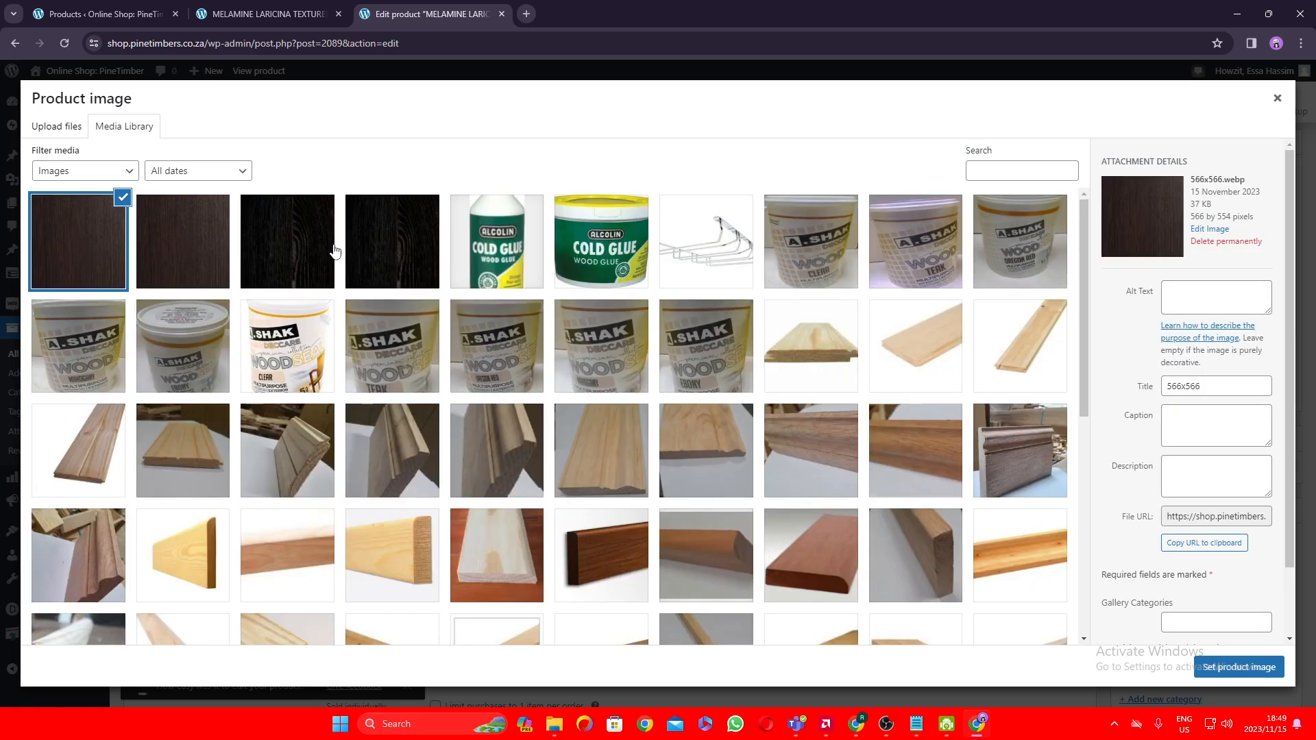
Step: Load more of the media library, find the light Laricina board image BMELS00012.jpg and set it as the product image
{"action": "scroll", "coordinate": [596, 342], "scroll_direction": "down", "scroll_amount": 10}
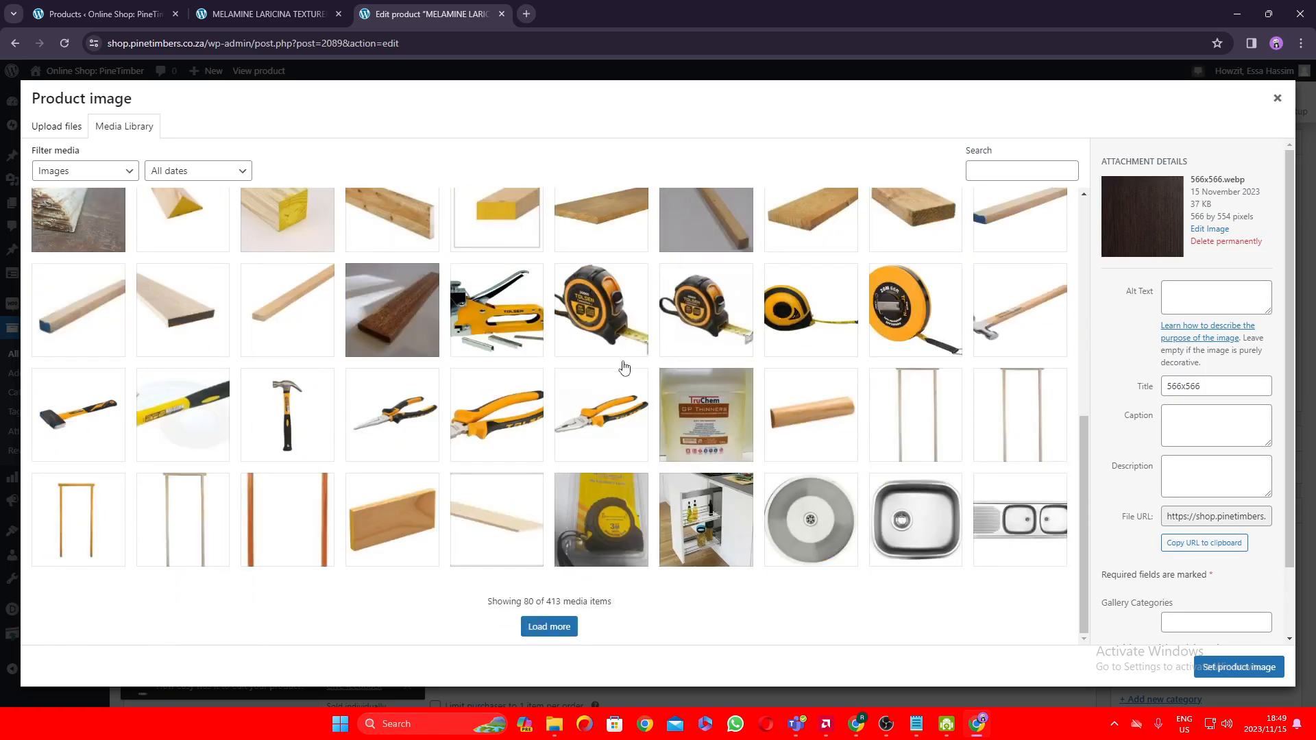
{"action": "left_click", "coordinate": [552, 626]}
{"action": "scroll", "coordinate": [638, 472], "scroll_direction": "down", "scroll_amount": 10}
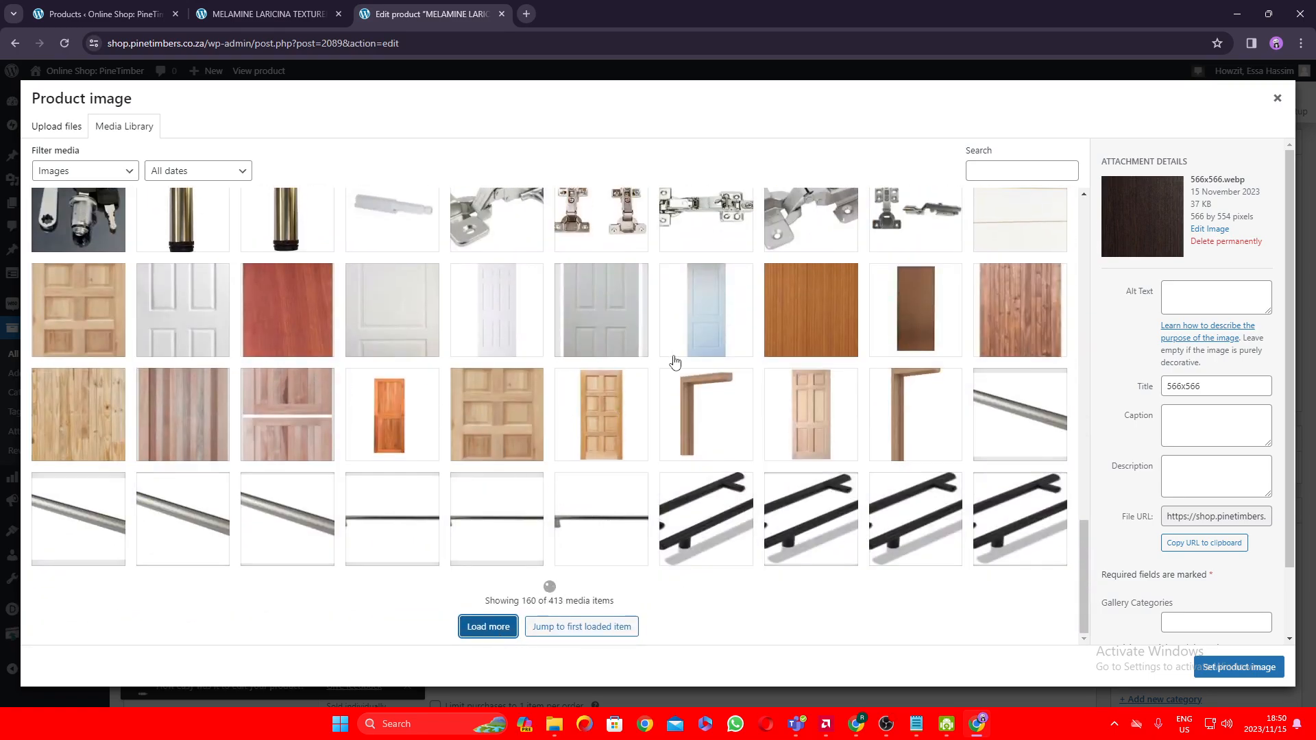
{"action": "scroll", "coordinate": [508, 442], "scroll_direction": "down", "scroll_amount": 10}
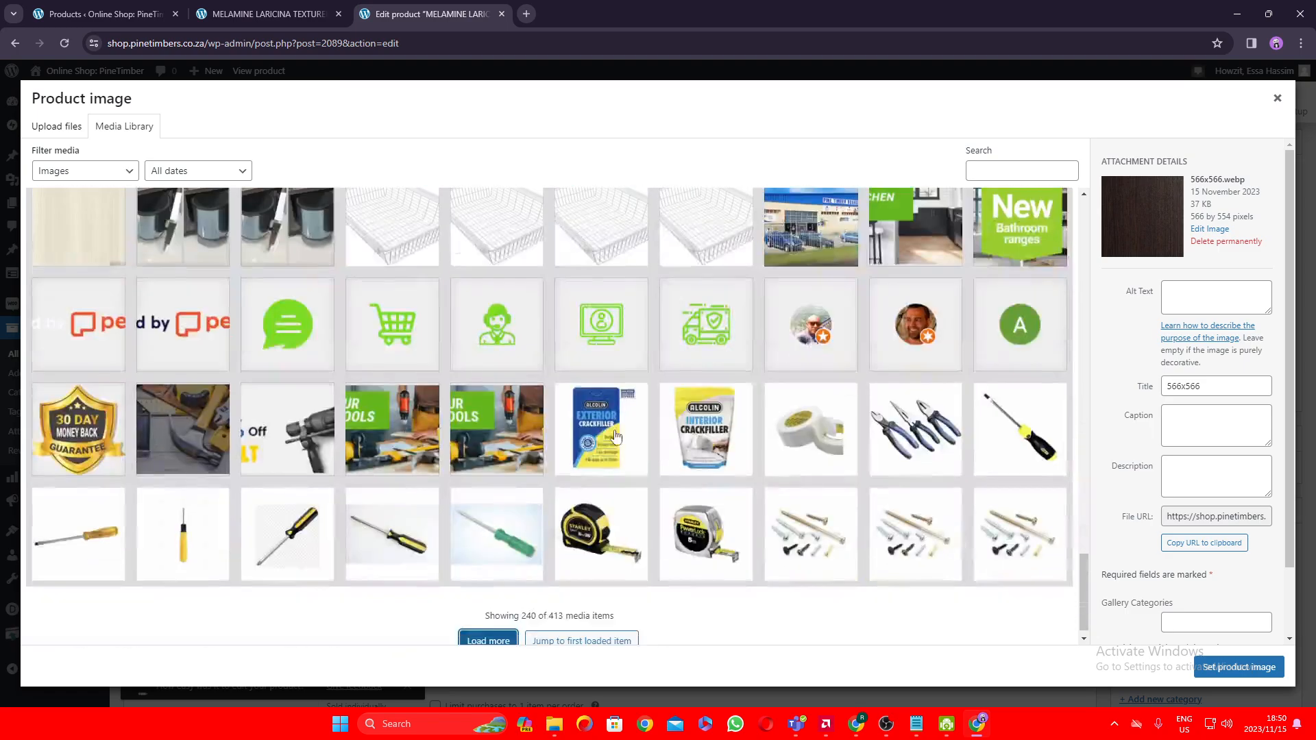
{"action": "scroll", "coordinate": [608, 378], "scroll_direction": "up", "scroll_amount": 3}
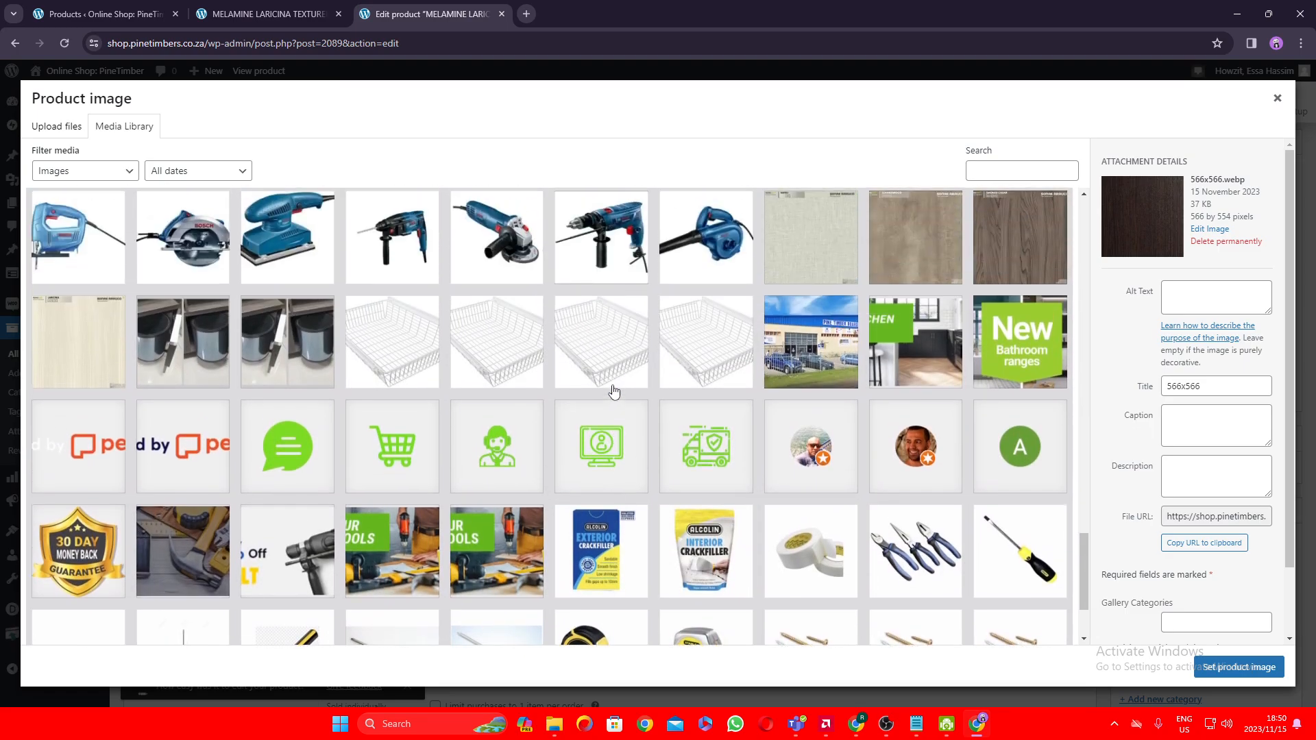
{"action": "scroll", "coordinate": [788, 381], "scroll_direction": "up", "scroll_amount": 3}
{"action": "left_click", "coordinate": [103, 489]}
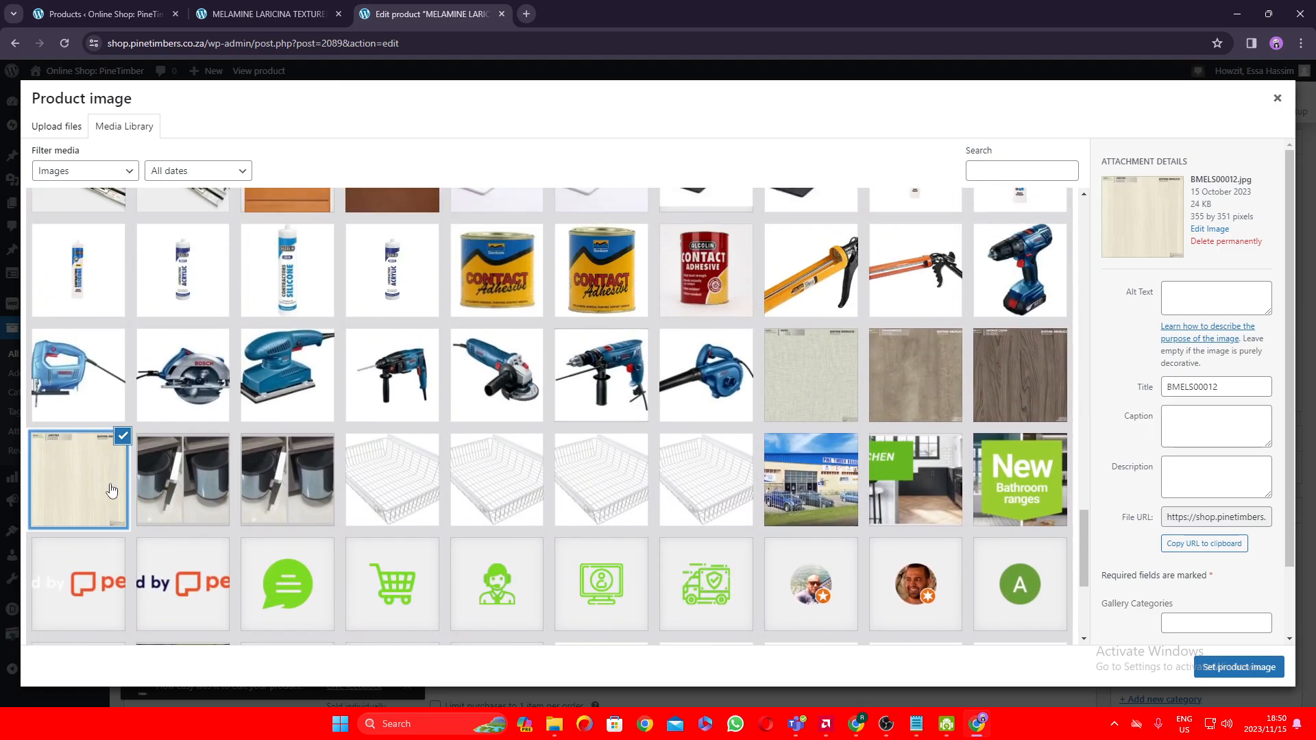
{"action": "scroll", "coordinate": [1078, 521], "scroll_direction": "down", "scroll_amount": 2}
{"action": "scroll", "coordinate": [1078, 520], "scroll_direction": "up", "scroll_amount": 2}
{"action": "left_click", "coordinate": [1223, 668]}
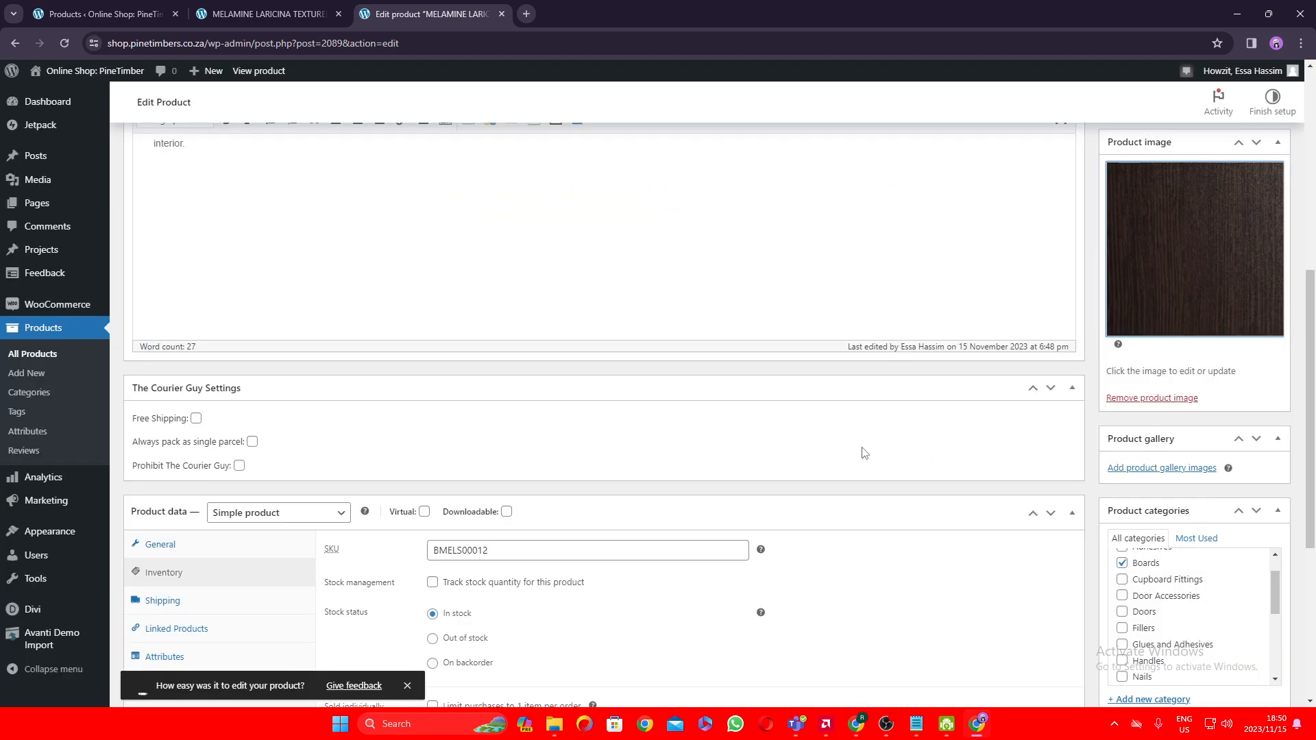
Step: Review the product's inventory and general price settings and compare them with the live product page
{"action": "scroll", "coordinate": [915, 458], "scroll_direction": "down", "scroll_amount": 3}
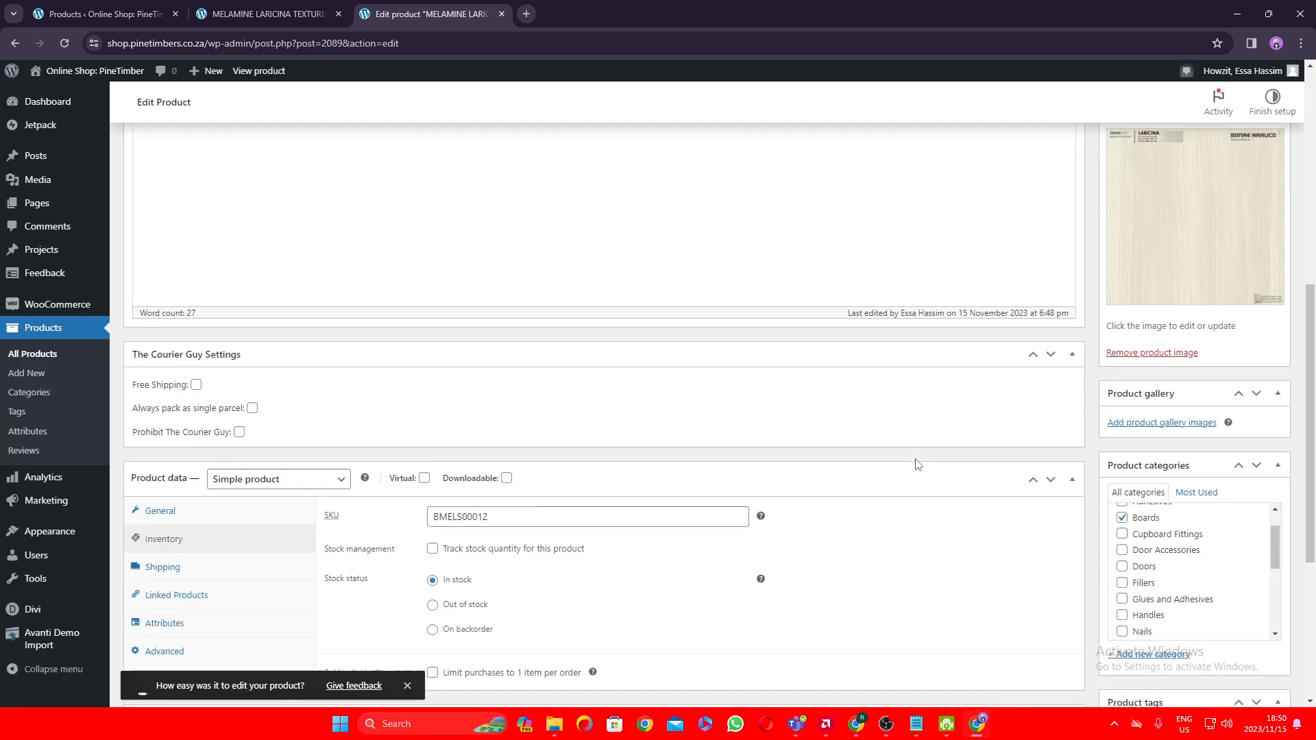
{"action": "scroll", "coordinate": [694, 489], "scroll_direction": "down", "scroll_amount": 1}
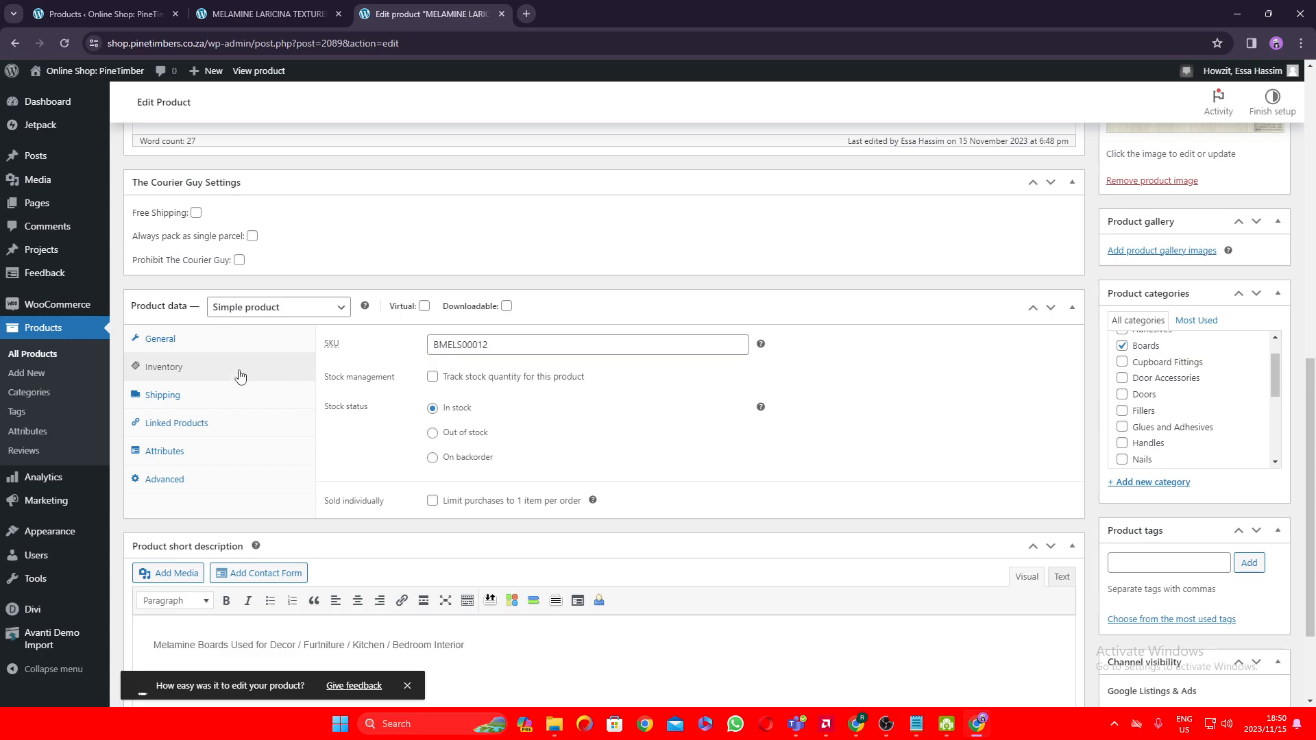
{"action": "left_click", "coordinate": [200, 348]}
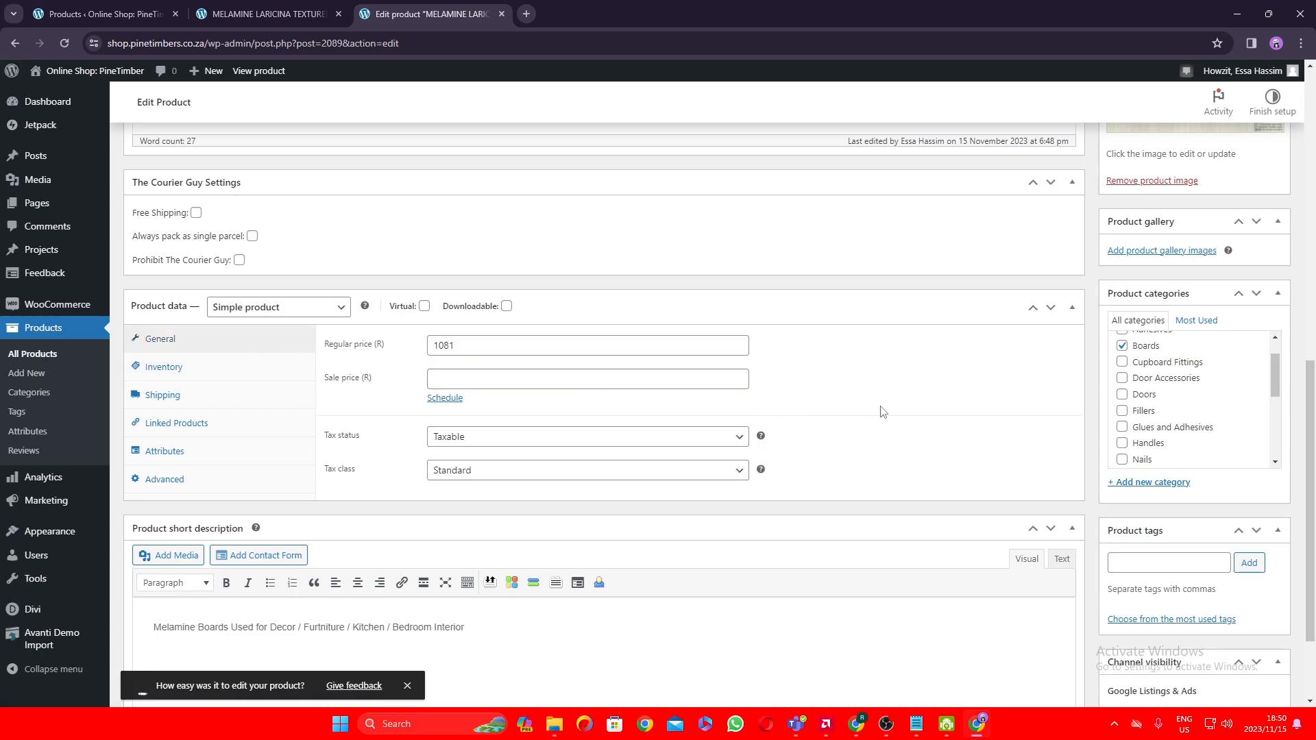
{"action": "scroll", "coordinate": [1169, 319], "scroll_direction": "up", "scroll_amount": 4}
{"action": "left_click", "coordinate": [257, 6]}
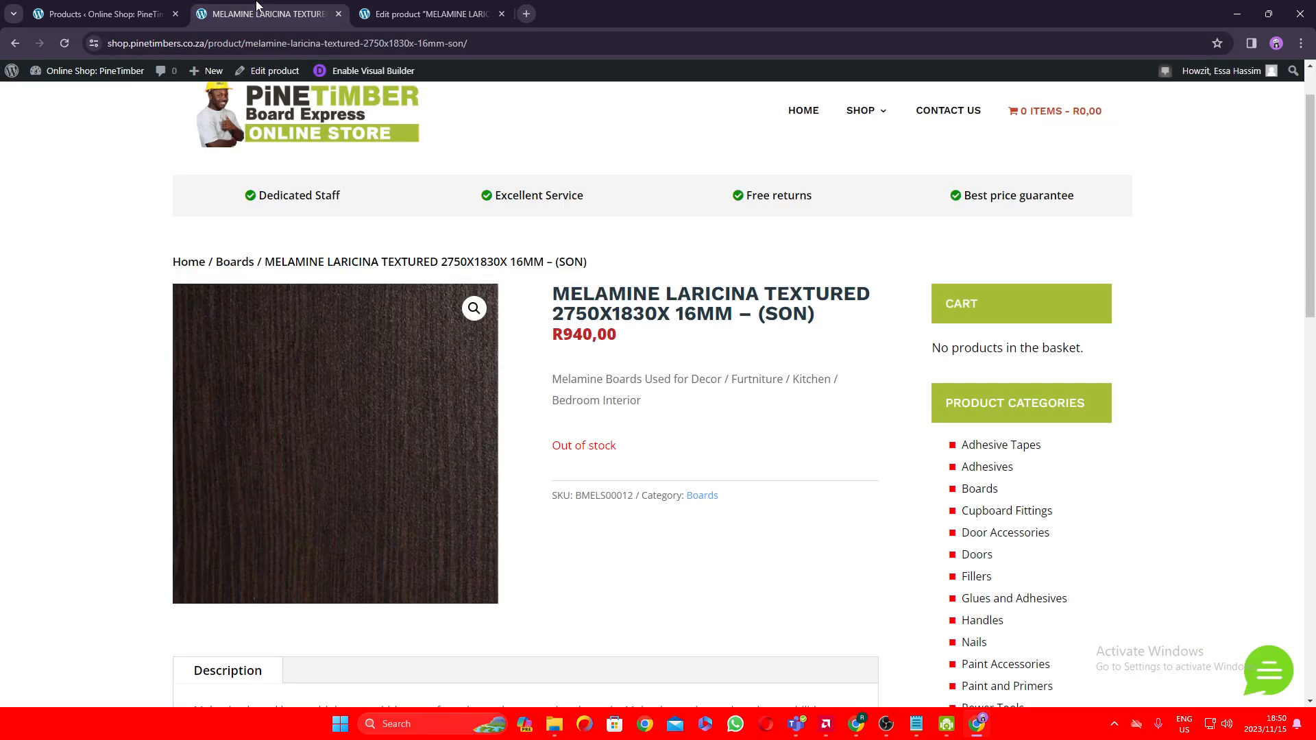
{"action": "left_click", "coordinate": [431, 14]}
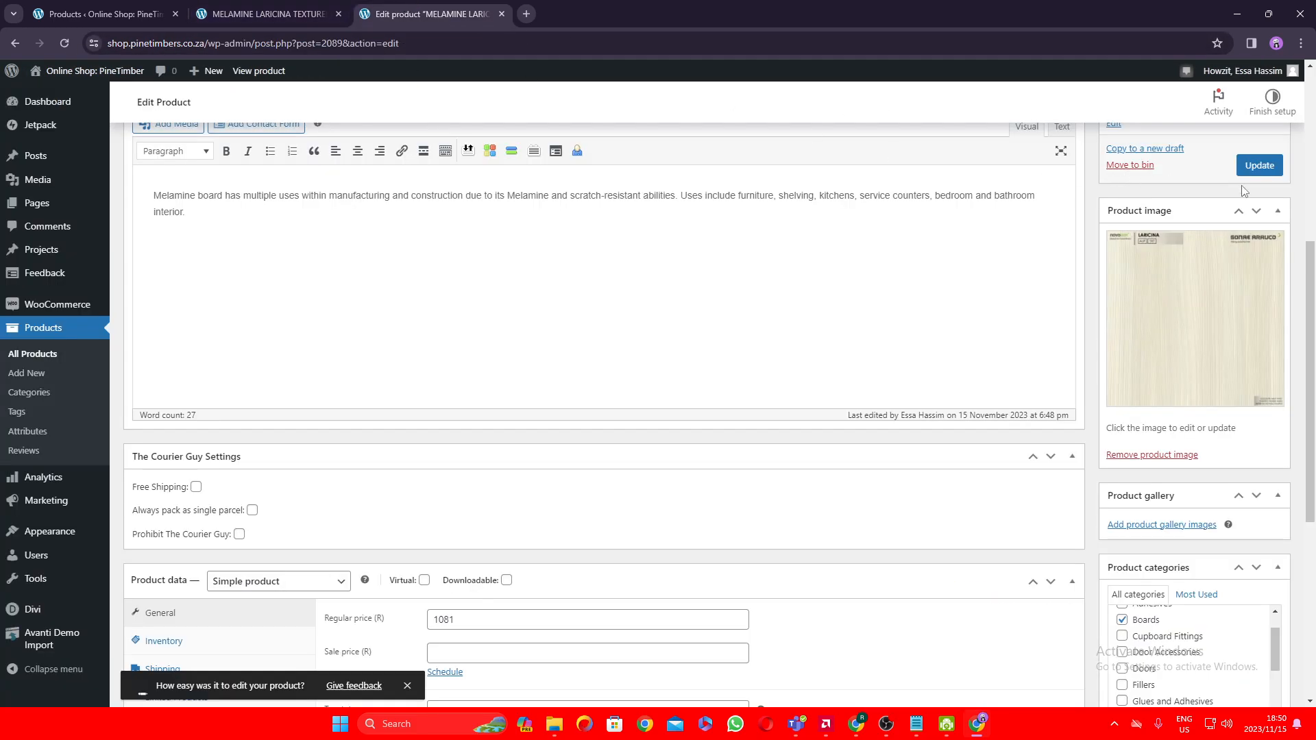
Step: Update the product to save the In stock status and the Laricina board image
{"action": "scroll", "coordinate": [1243, 192], "scroll_direction": "up", "scroll_amount": 4}
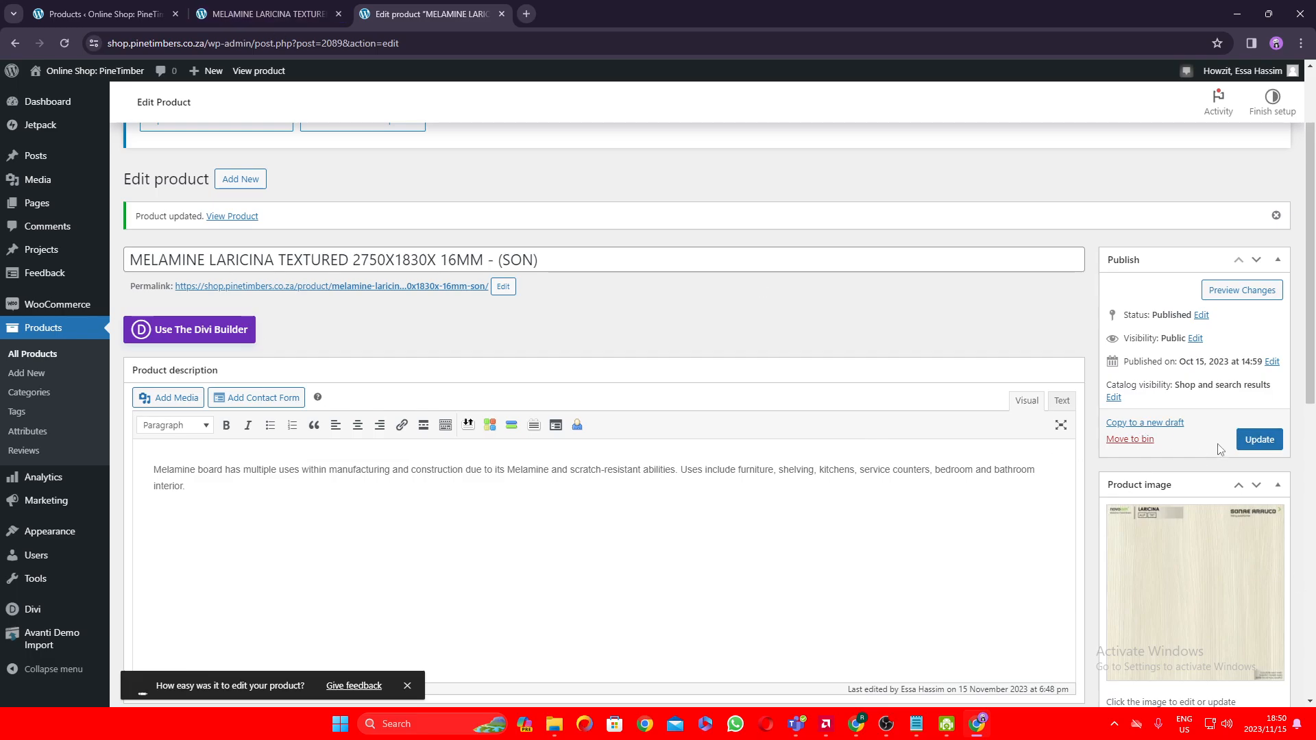
{"action": "left_click", "coordinate": [267, 14]}
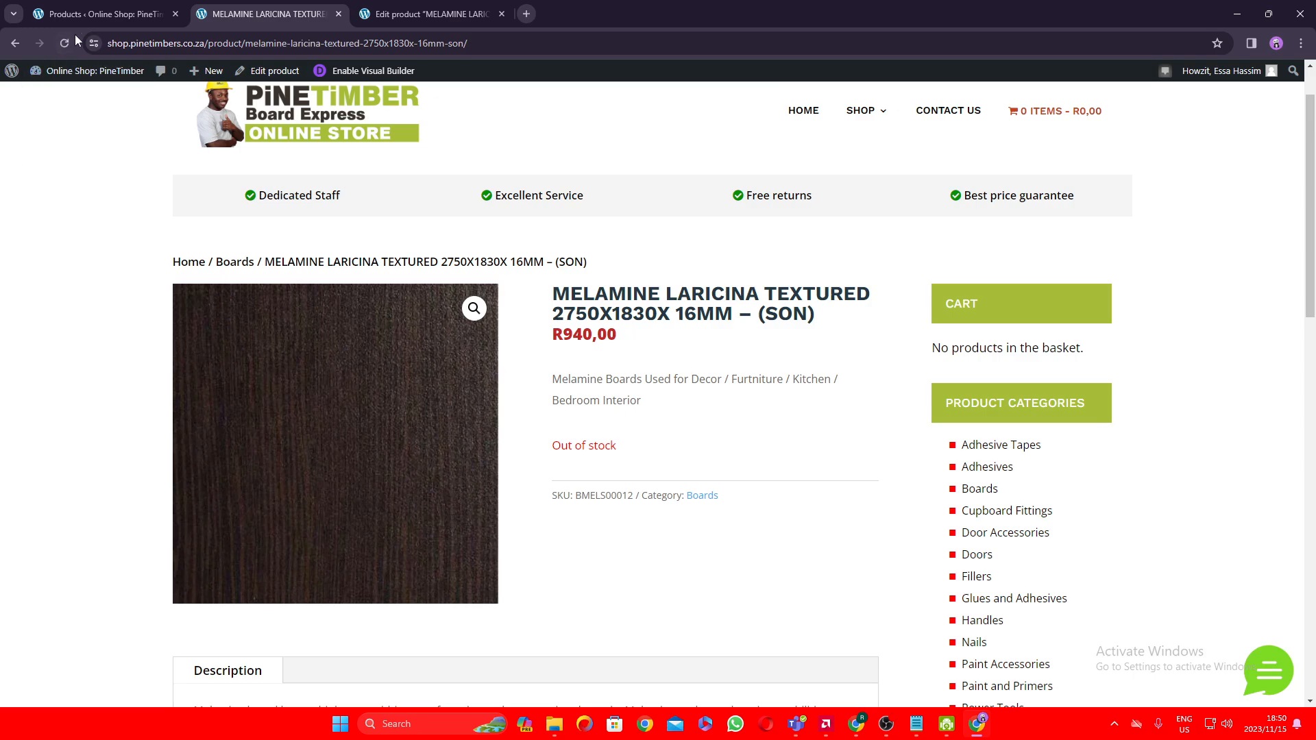
{"action": "left_click", "coordinate": [376, 7]}
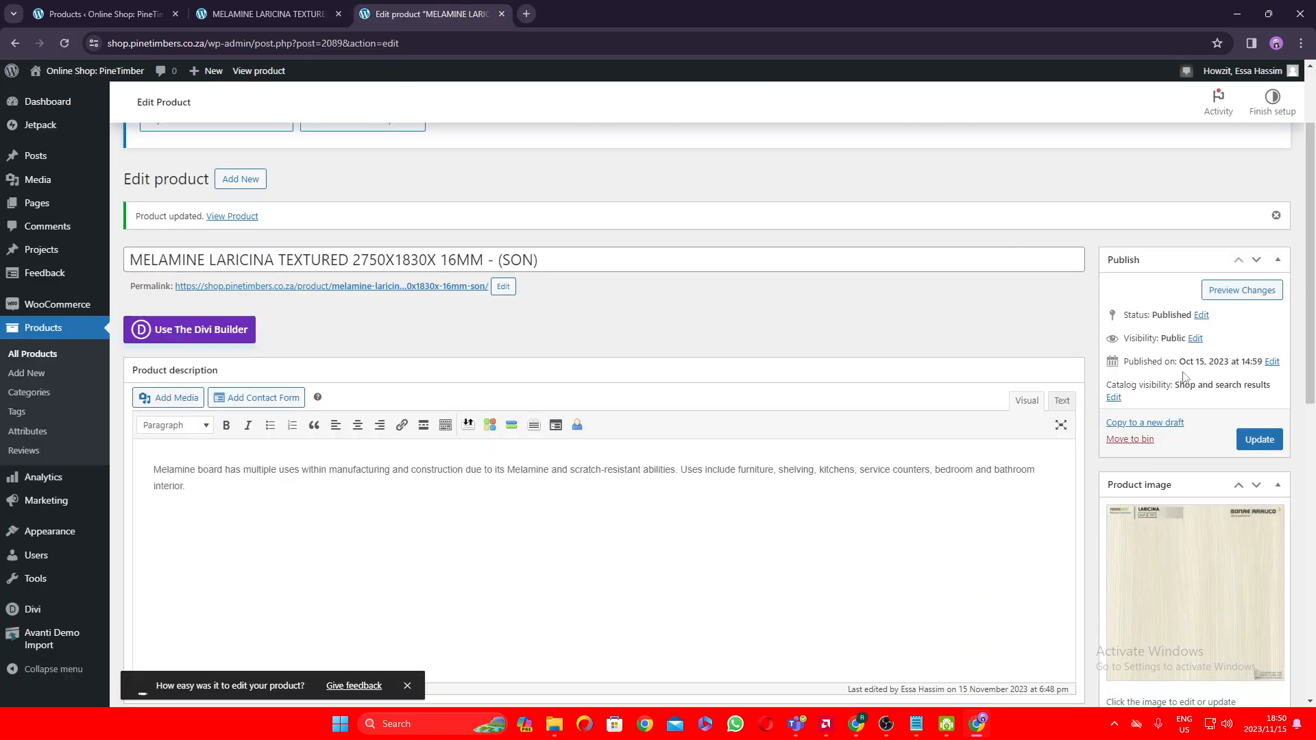
{"action": "left_click", "coordinate": [1280, 440]}
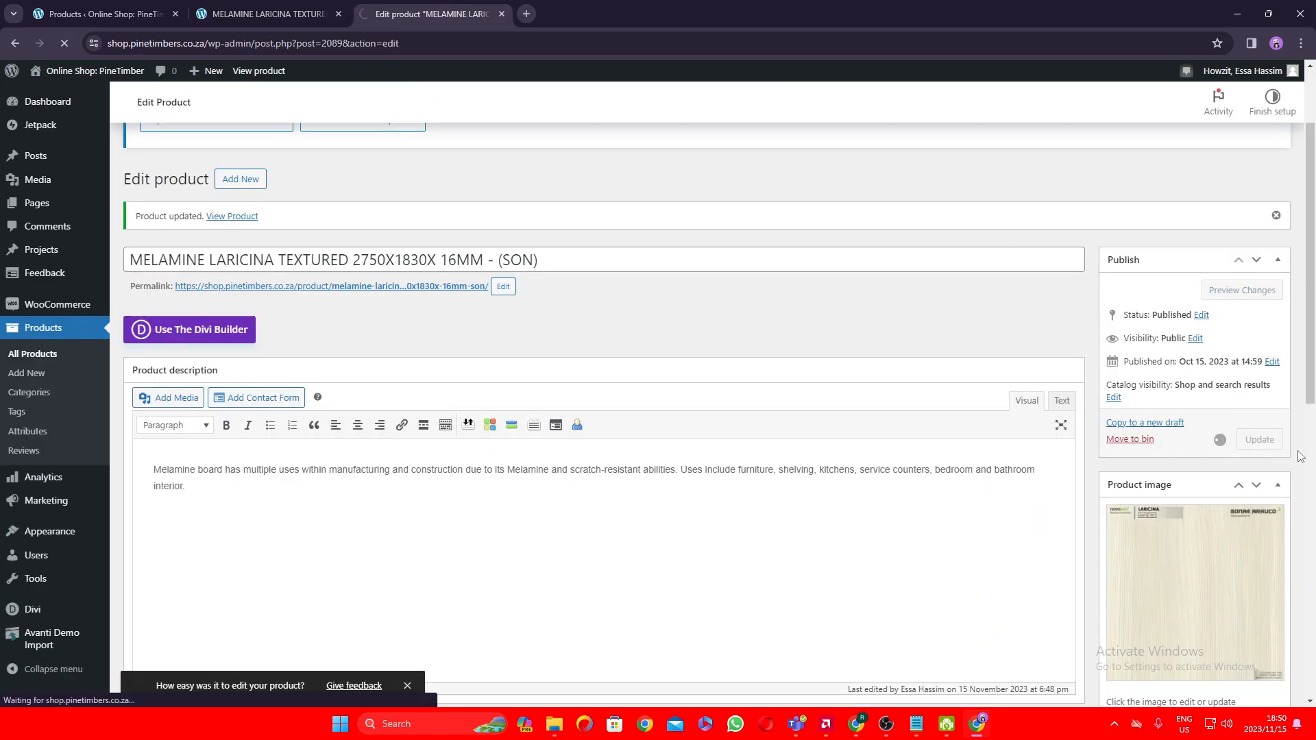
{"action": "scroll", "coordinate": [668, 528], "scroll_direction": "down", "scroll_amount": 6}
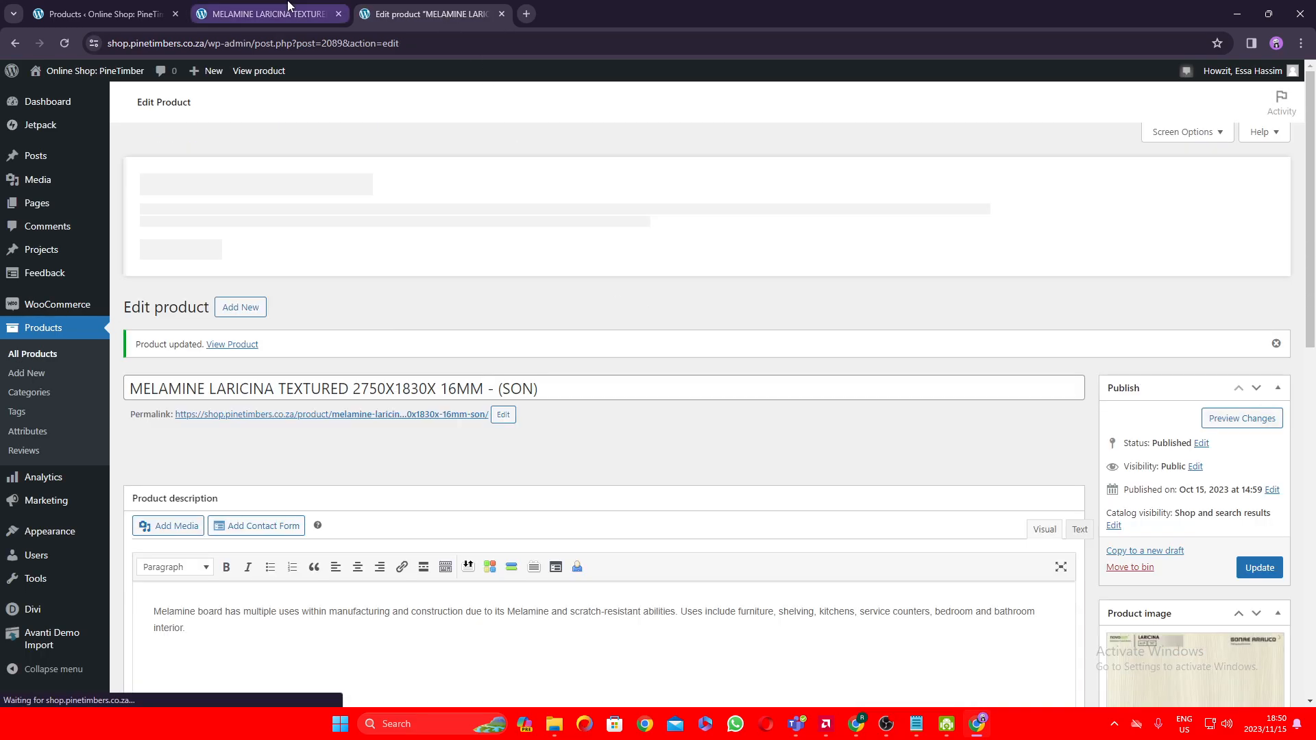
Step: Reload the live product page and check its image, basket option and description
{"action": "left_click", "coordinate": [288, 7]}
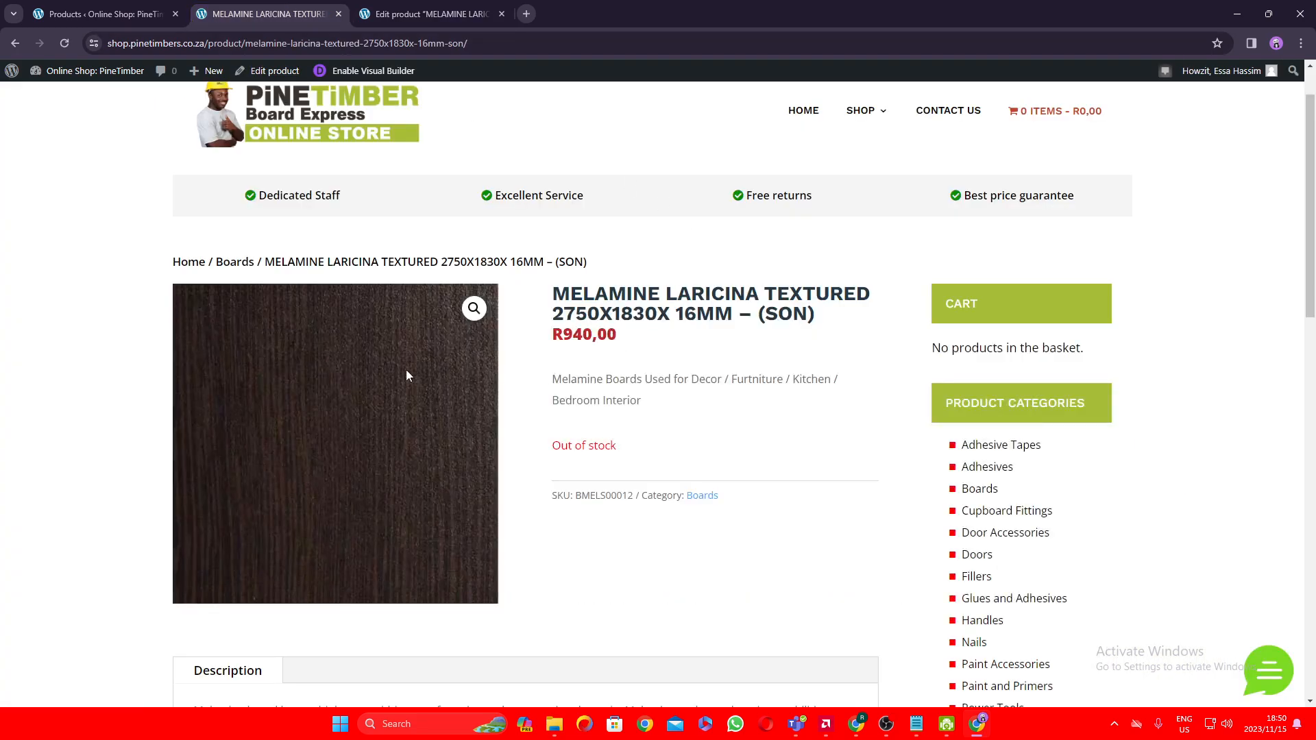
{"action": "left_click", "coordinate": [67, 47]}
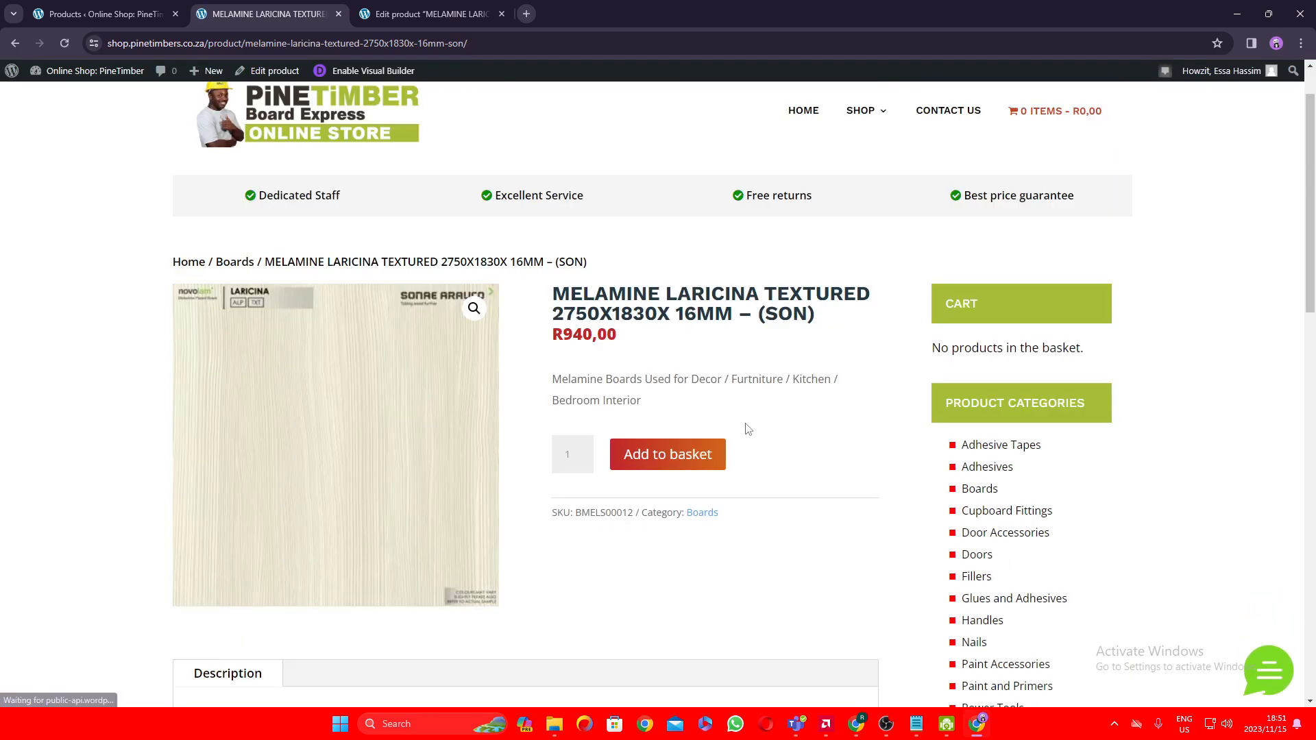
{"action": "scroll", "coordinate": [812, 423], "scroll_direction": "down", "scroll_amount": 1}
{"action": "scroll", "coordinate": [812, 423], "scroll_direction": "up", "scroll_amount": 2}
{"action": "scroll", "coordinate": [812, 424], "scroll_direction": "down", "scroll_amount": 2}
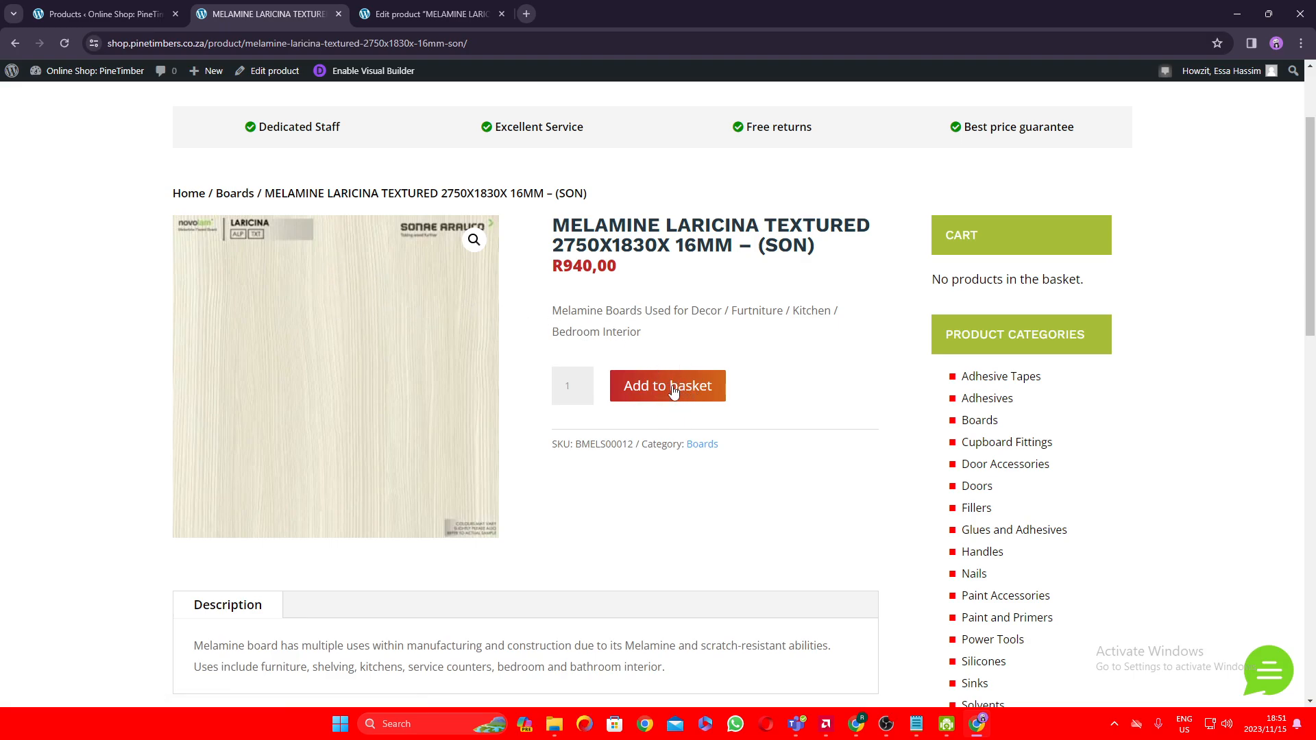
Step: Return to the product editor and examine the product title and description text
{"action": "left_click", "coordinate": [432, 14]}
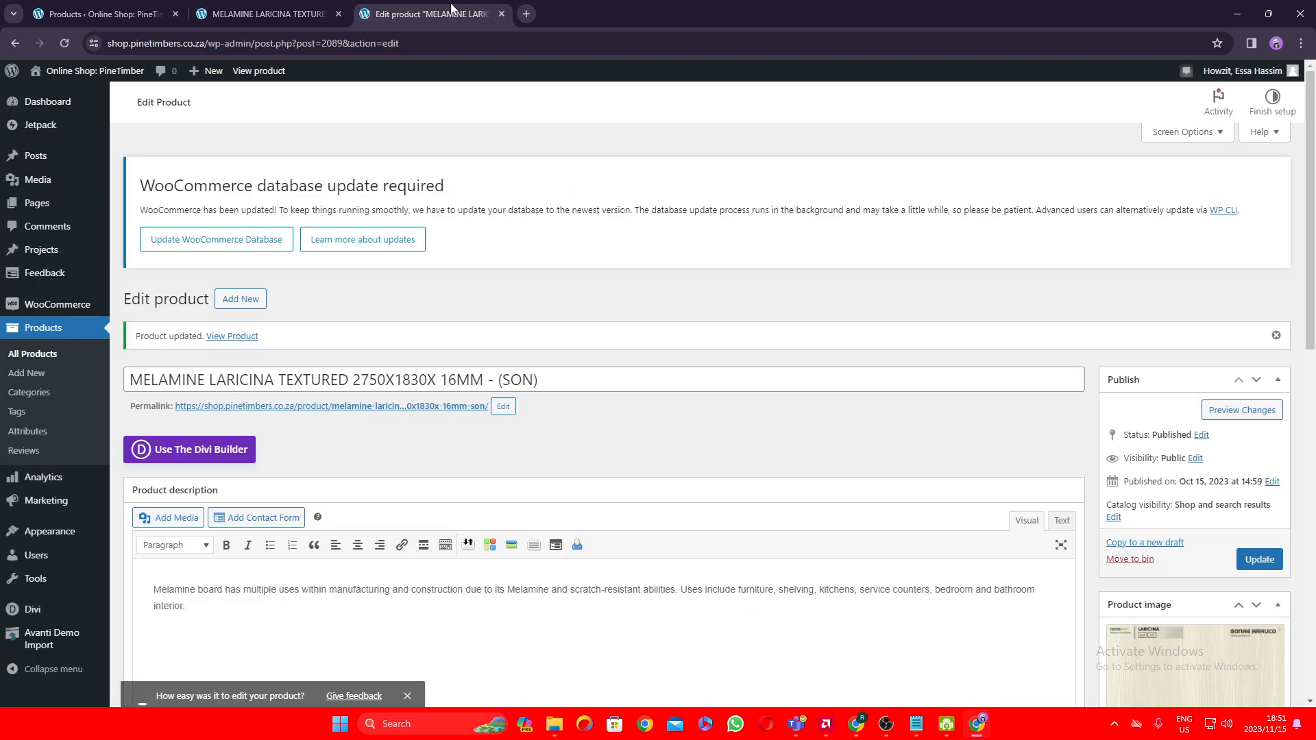
{"action": "scroll", "coordinate": [641, 341], "scroll_direction": "down", "scroll_amount": 3}
{"action": "scroll", "coordinate": [641, 340], "scroll_direction": "up", "scroll_amount": 3}
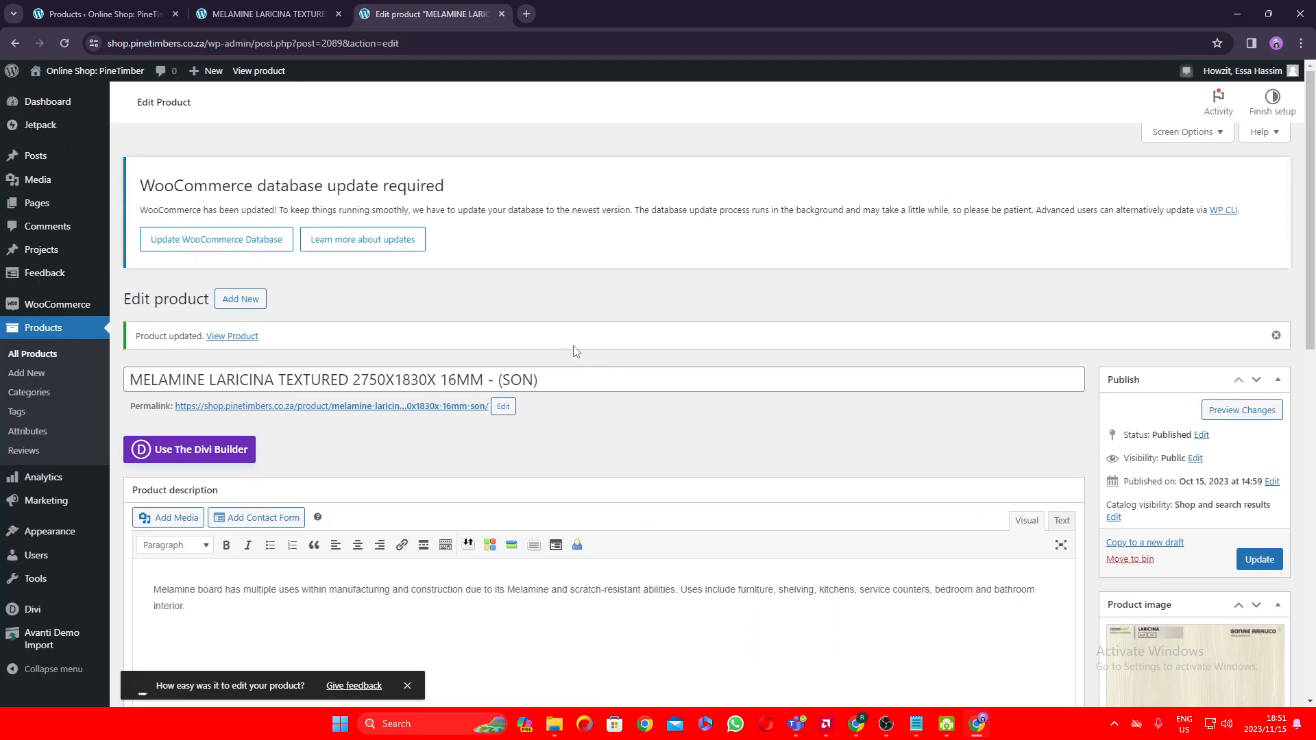
{"action": "scroll", "coordinate": [1001, 414], "scroll_direction": "down", "scroll_amount": 5}
{"action": "scroll", "coordinate": [538, 336], "scroll_direction": "up", "scroll_amount": 2}
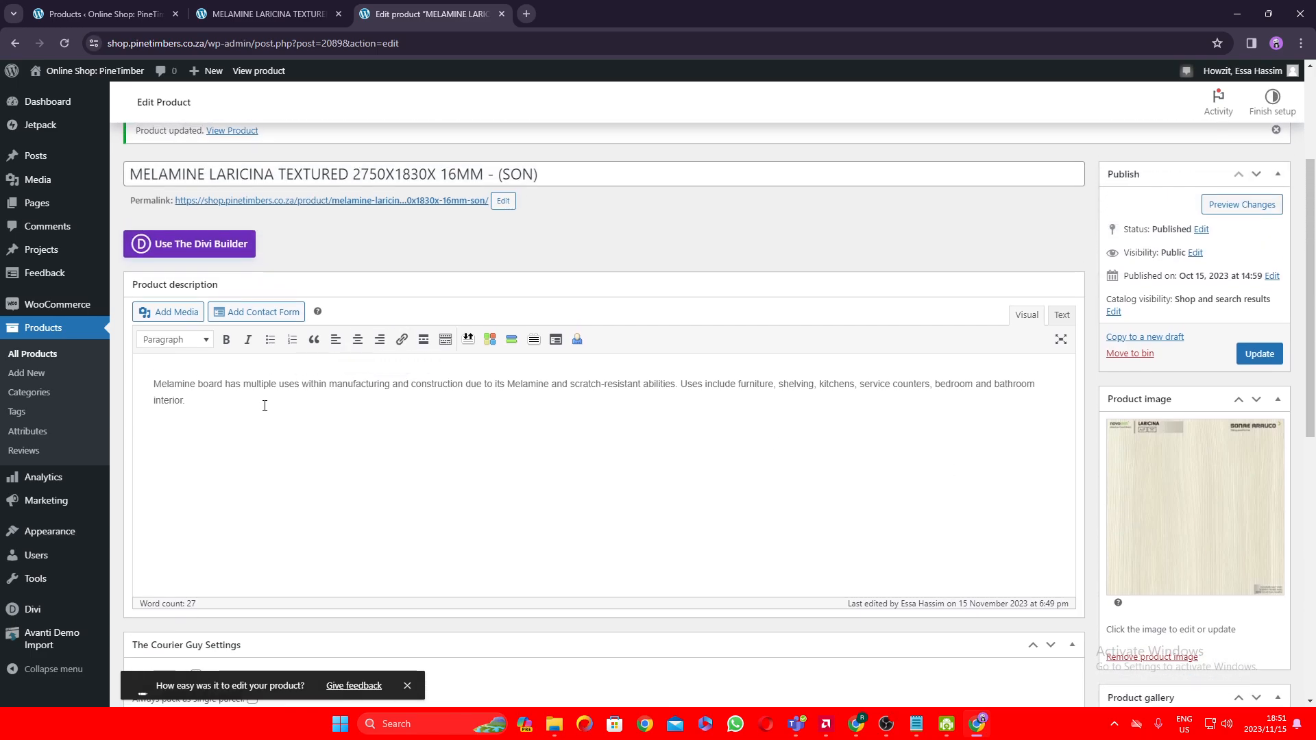
{"action": "left_click_drag", "start_coordinate": [264, 405], "coordinate": [152, 382]}
{"action": "left_click", "coordinate": [408, 408]}
Step: Examine the regular price in the general product data and the other fields of the product editor
{"action": "scroll", "coordinate": [409, 408], "scroll_direction": "down", "scroll_amount": 3}
{"action": "scroll", "coordinate": [346, 506], "scroll_direction": "down", "scroll_amount": 4}
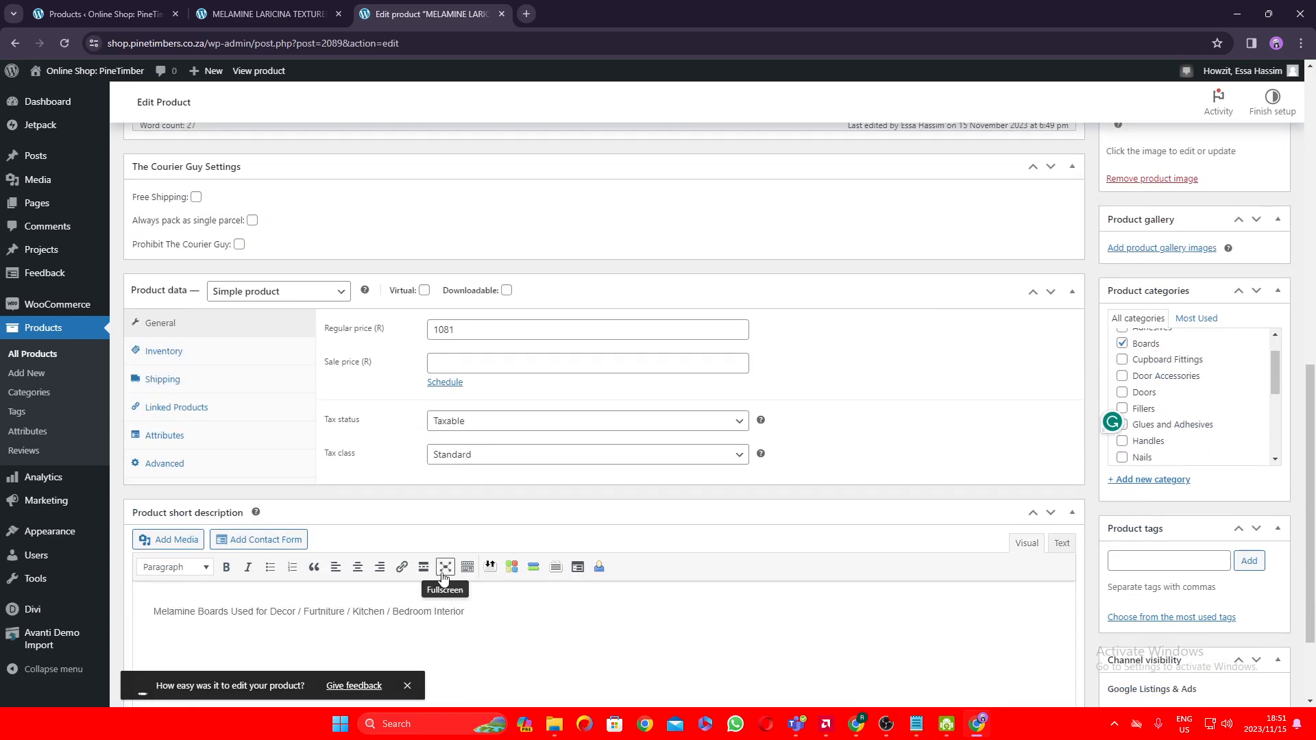
{"action": "left_click", "coordinate": [471, 323]}
{"action": "left_click_drag", "start_coordinate": [471, 323], "coordinate": [423, 331]}
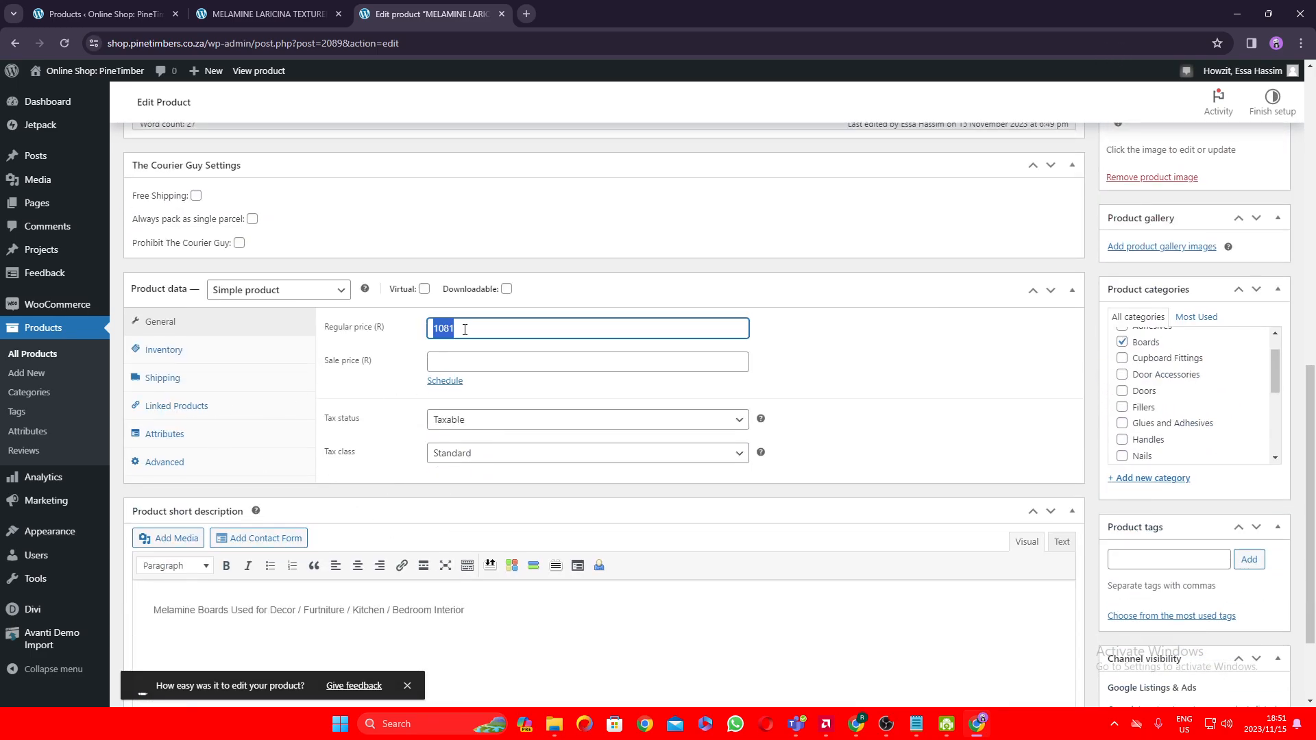
{"action": "left_click", "coordinate": [466, 328]}
{"action": "scroll", "coordinate": [557, 374], "scroll_direction": "down", "scroll_amount": 2}
{"action": "scroll", "coordinate": [724, 494], "scroll_direction": "up", "scroll_amount": 2}
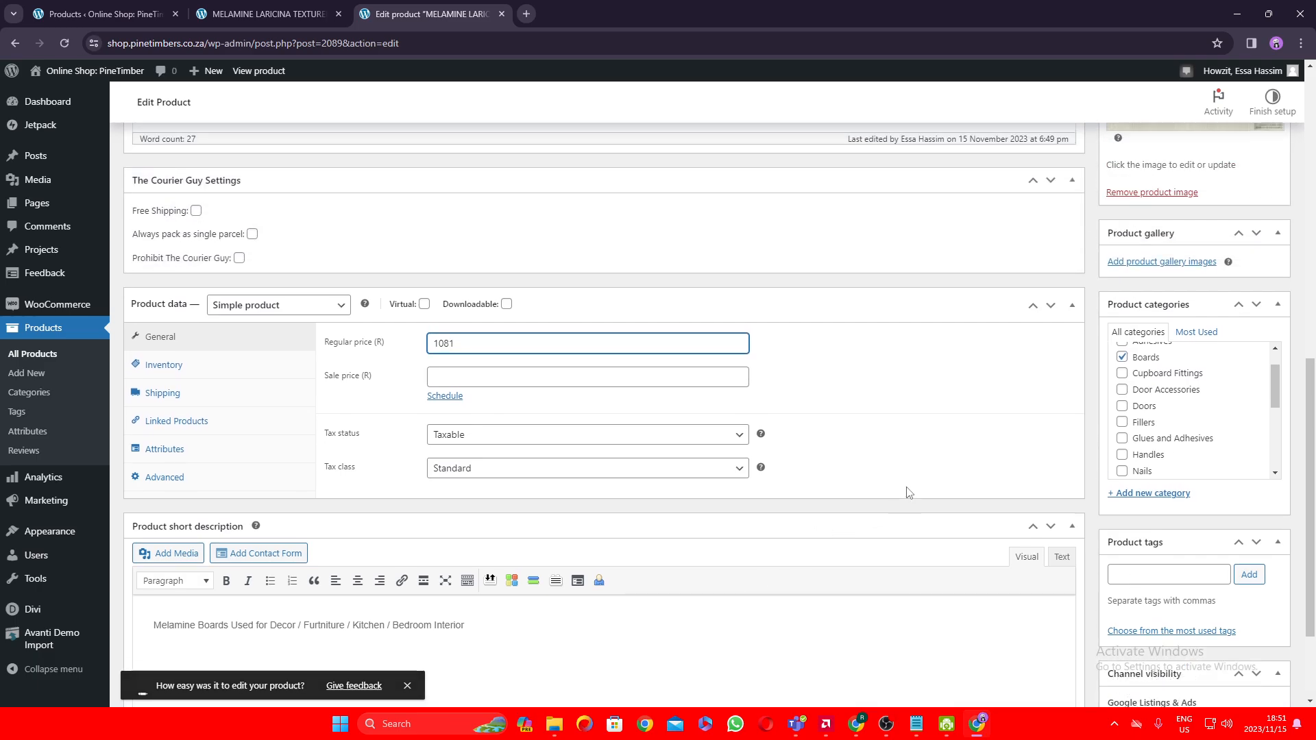
{"action": "scroll", "coordinate": [1165, 384], "scroll_direction": "up", "scroll_amount": 6}
{"action": "middle_click", "coordinate": [817, 464]}
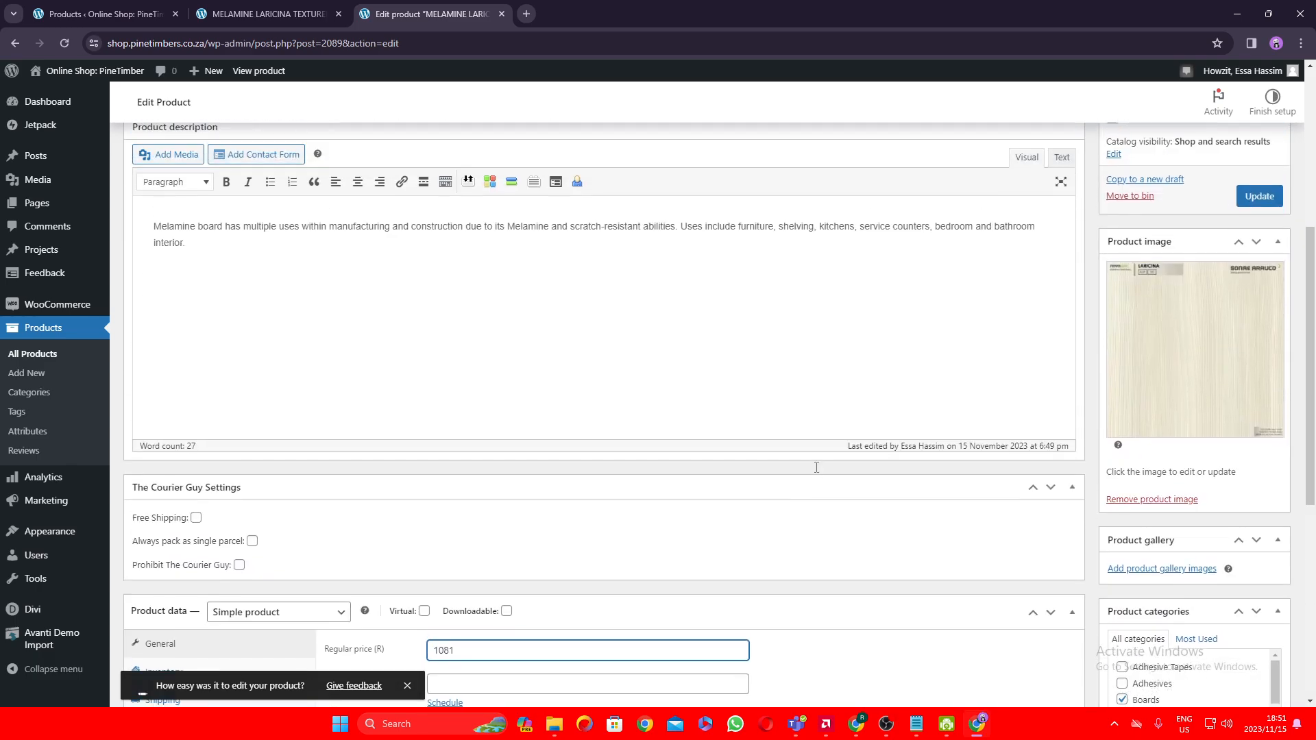
Step: Try out the Free Shipping option in The Courier Guy Settings
{"action": "scroll", "coordinate": [857, 479], "scroll_direction": "down", "scroll_amount": 3}
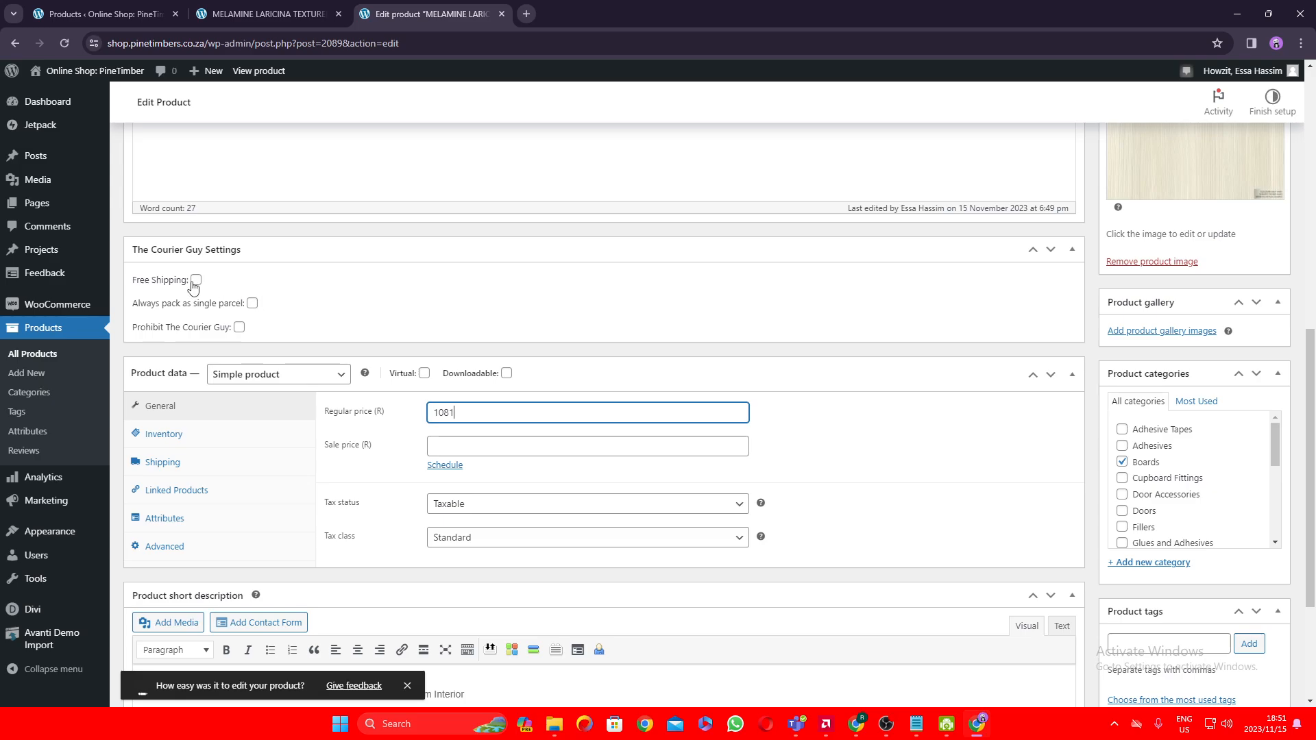
{"action": "left_click", "coordinate": [195, 281]}
{"action": "left_click", "coordinate": [196, 280]}
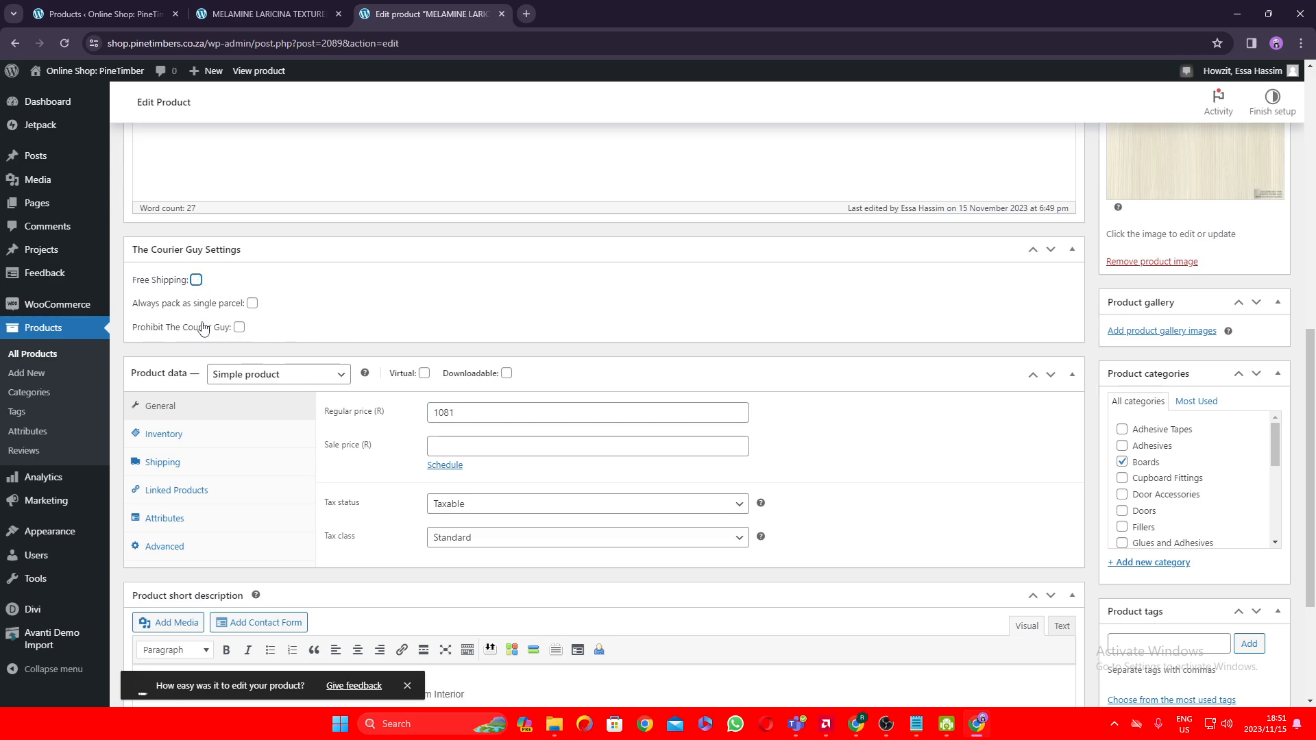
{"action": "scroll", "coordinate": [223, 418], "scroll_direction": "up", "scroll_amount": 2}
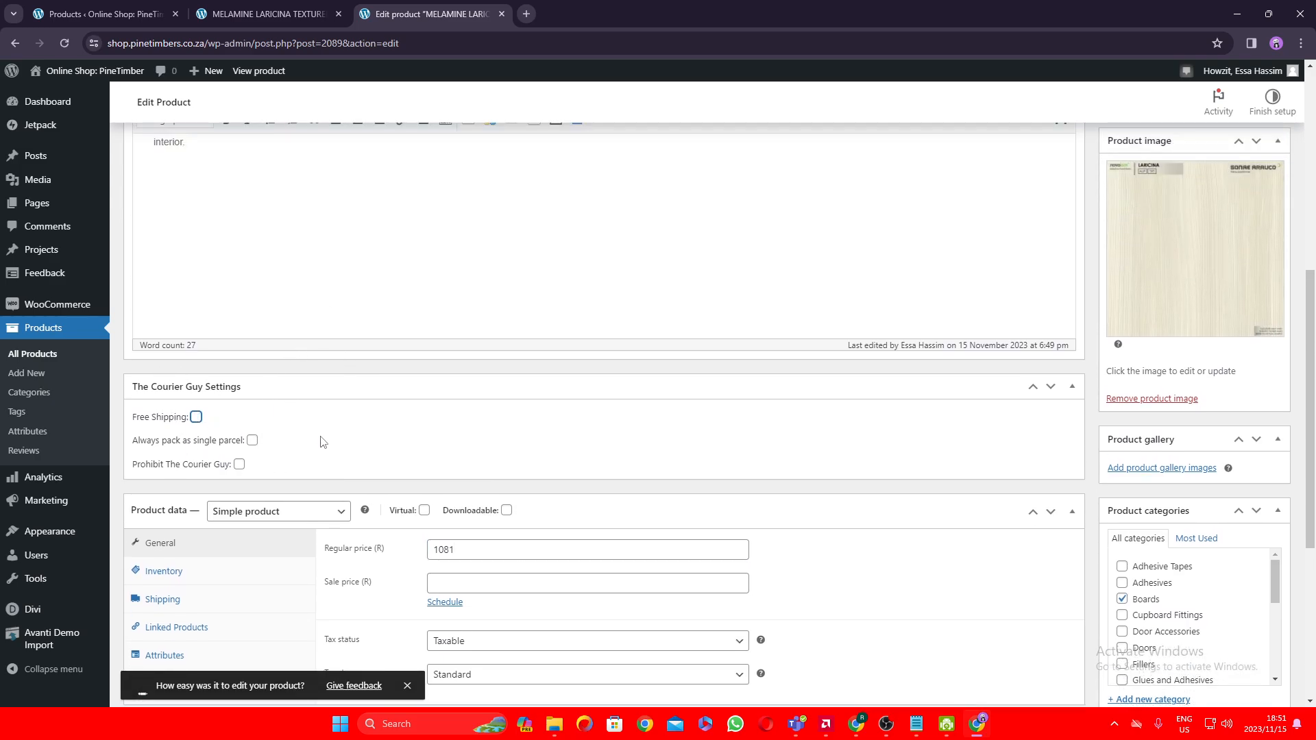
{"action": "scroll", "coordinate": [381, 442], "scroll_direction": "up", "scroll_amount": 2}
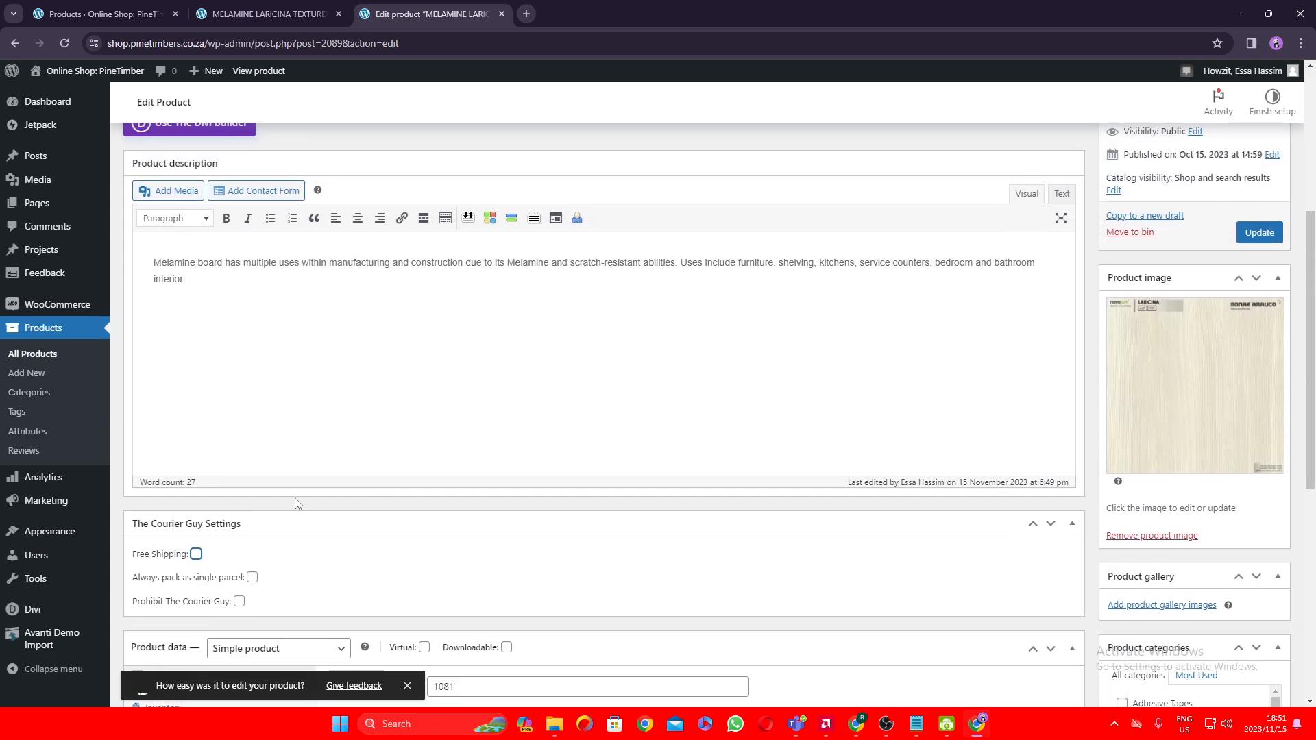
Step: Enable Free Shipping in The Courier Guy Settings and update the product to save the change
{"action": "left_click", "coordinate": [196, 556]}
{"action": "scroll", "coordinate": [553, 528], "scroll_direction": "up", "scroll_amount": 4}
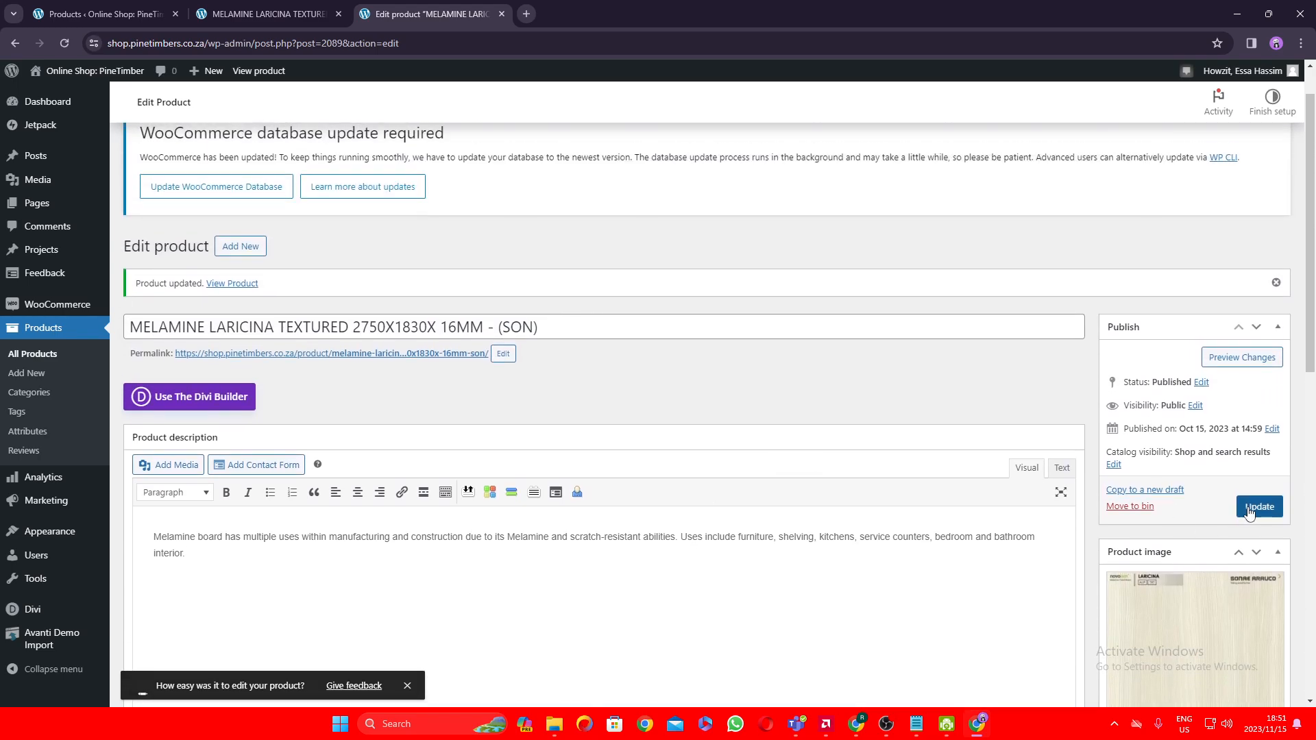
{"action": "left_click", "coordinate": [1249, 508]}
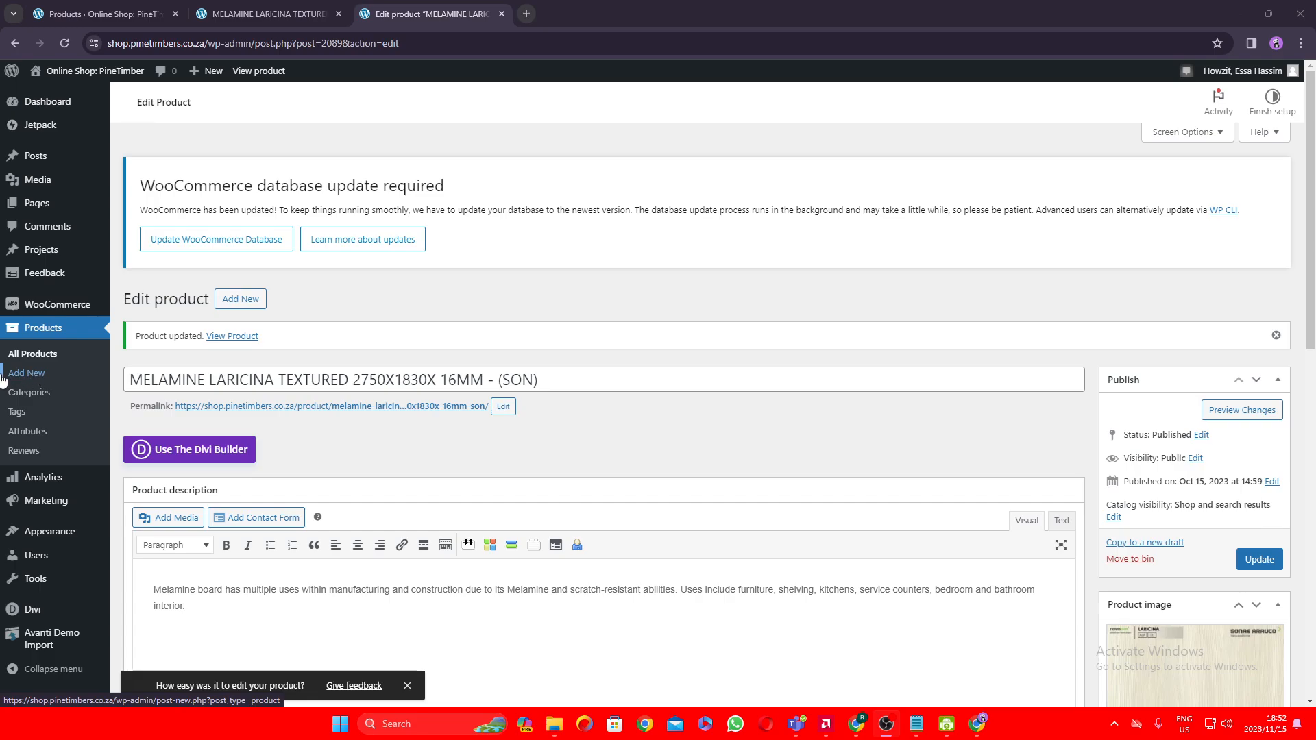
Step: Open a blank form for adding a new product
{"action": "left_click", "coordinate": [25, 377]}
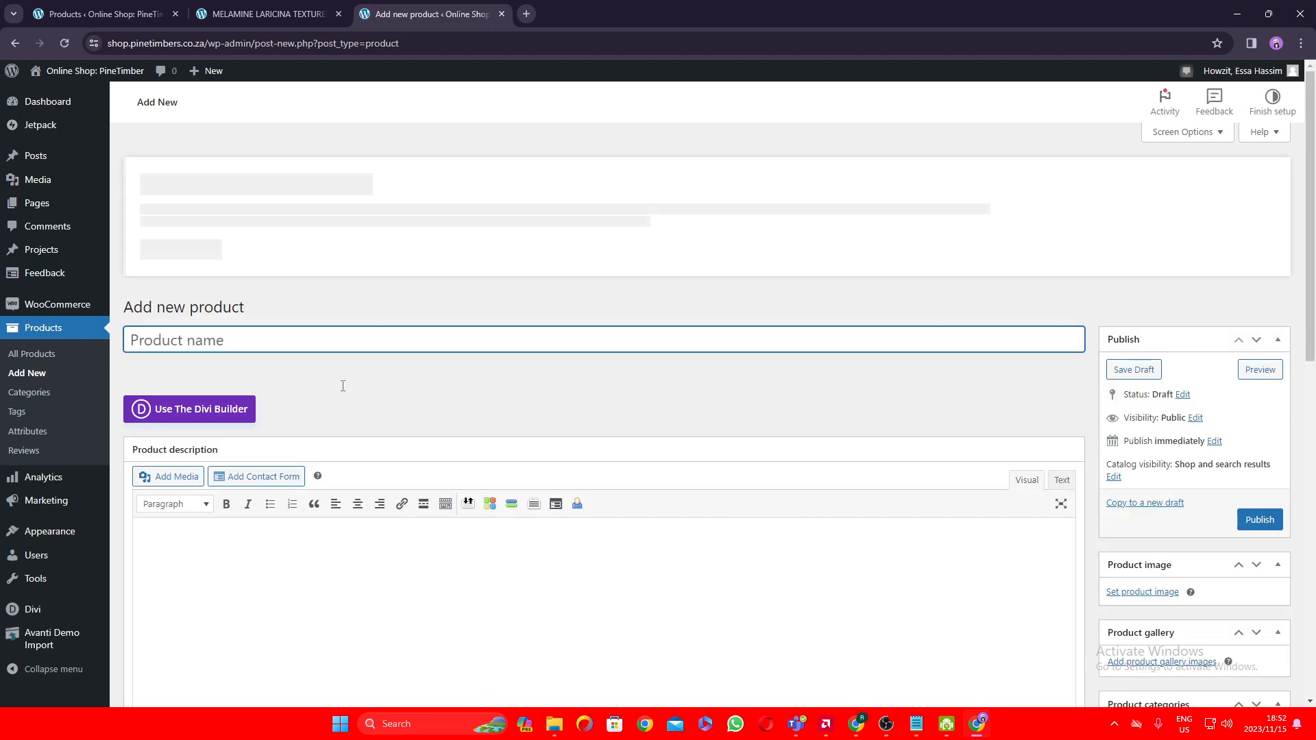
Step: Examine the sections of the blank product form, from name and description to product data and short description
{"action": "scroll", "coordinate": [499, 428], "scroll_direction": "down", "scroll_amount": 3}
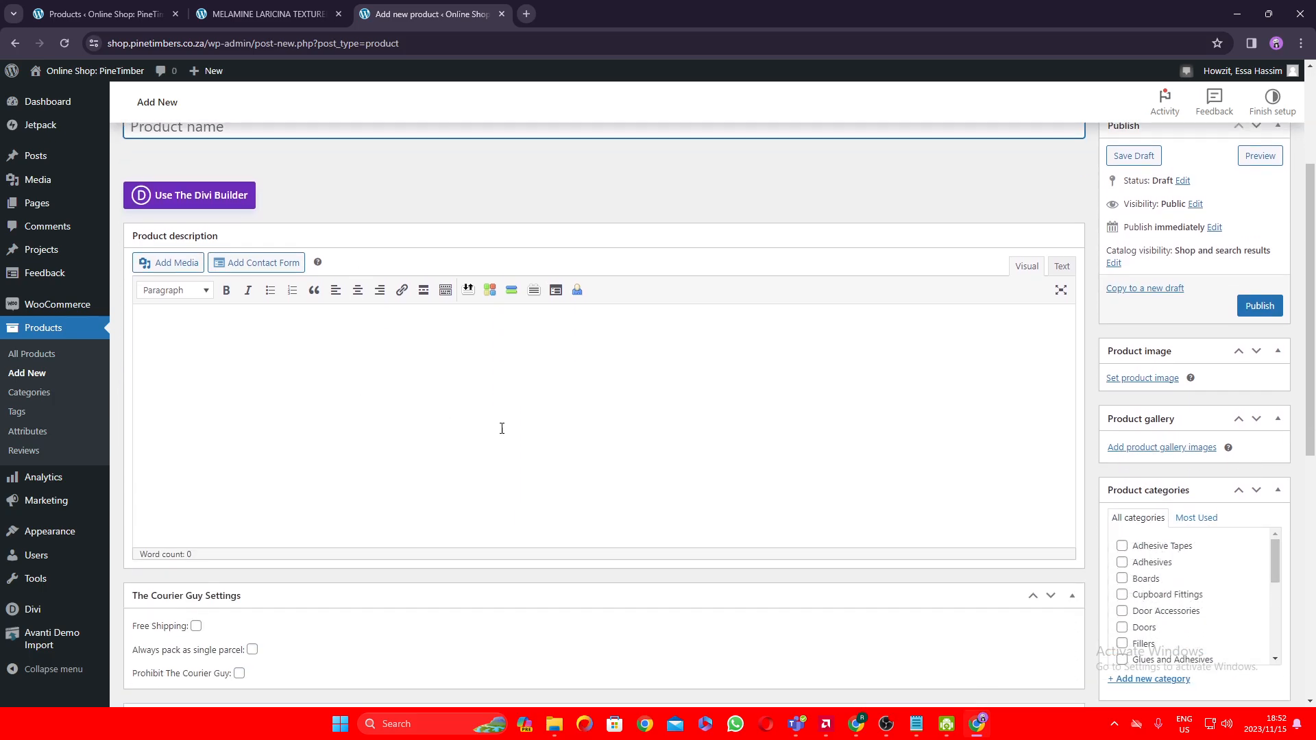
{"action": "scroll", "coordinate": [542, 433], "scroll_direction": "up", "scroll_amount": 4}
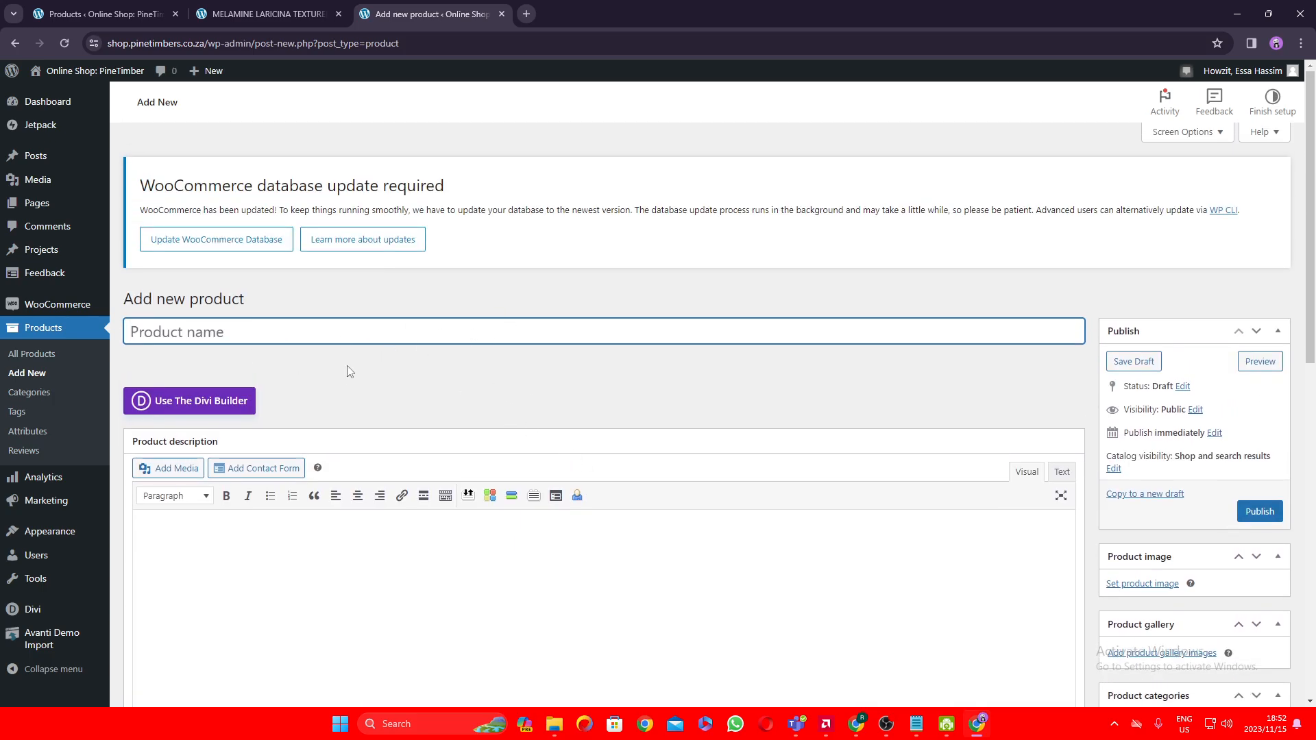
{"action": "scroll", "coordinate": [377, 369], "scroll_direction": "down", "scroll_amount": 1}
{"action": "scroll", "coordinate": [658, 332], "scroll_direction": "down", "scroll_amount": 3}
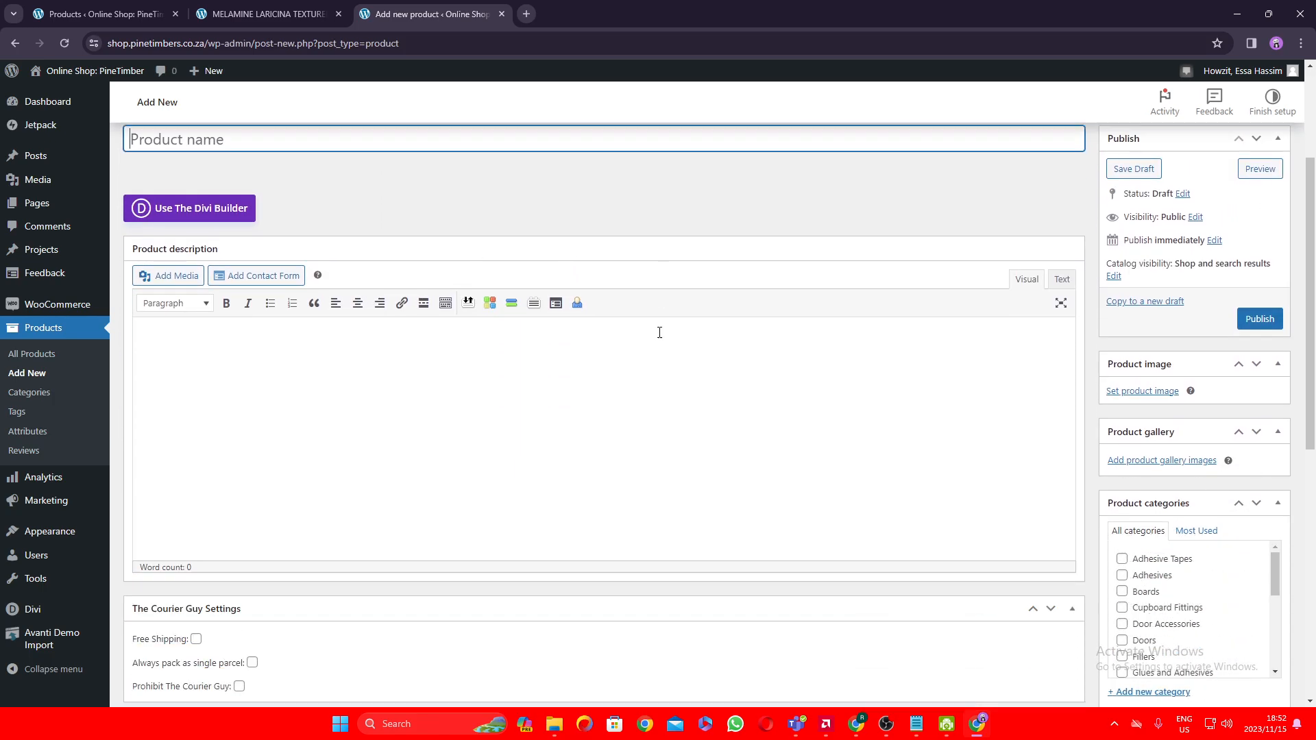
{"action": "scroll", "coordinate": [588, 352], "scroll_direction": "up", "scroll_amount": 3}
{"action": "scroll", "coordinate": [424, 476], "scroll_direction": "down", "scroll_amount": 10}
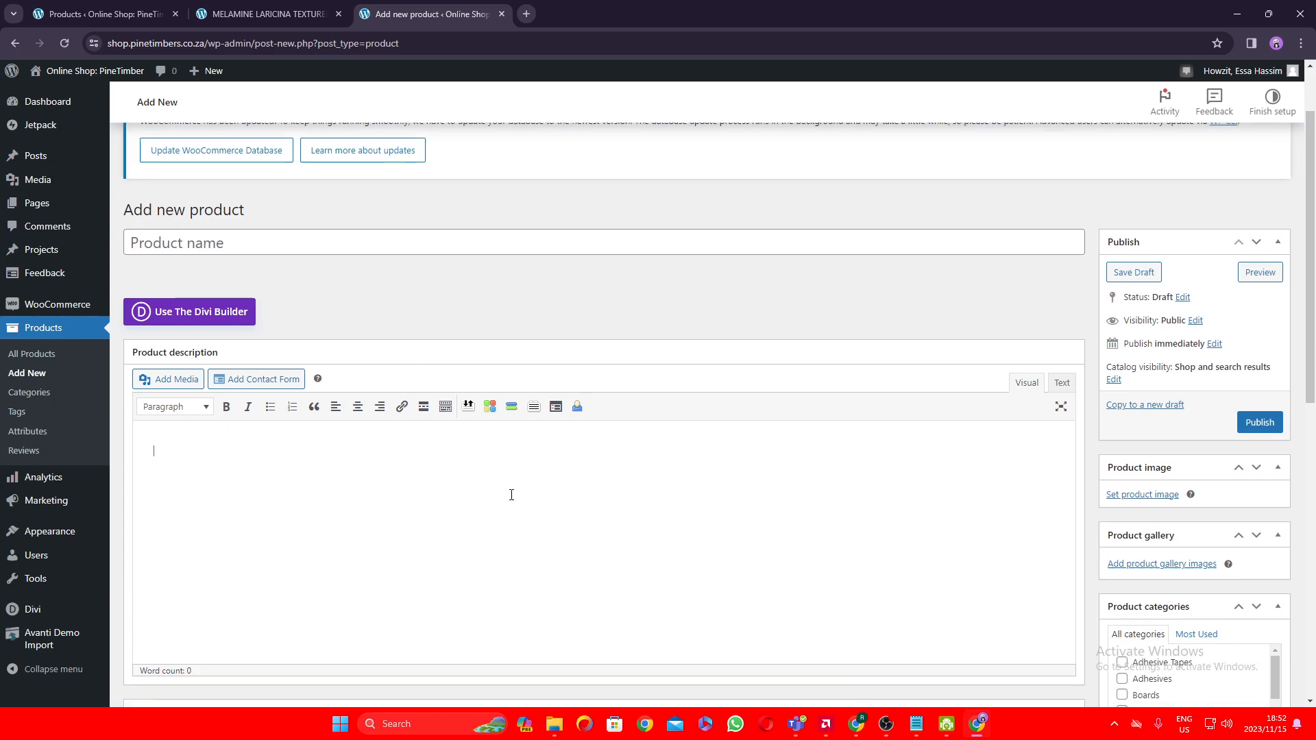
{"action": "scroll", "coordinate": [349, 591], "scroll_direction": "down", "scroll_amount": 1}
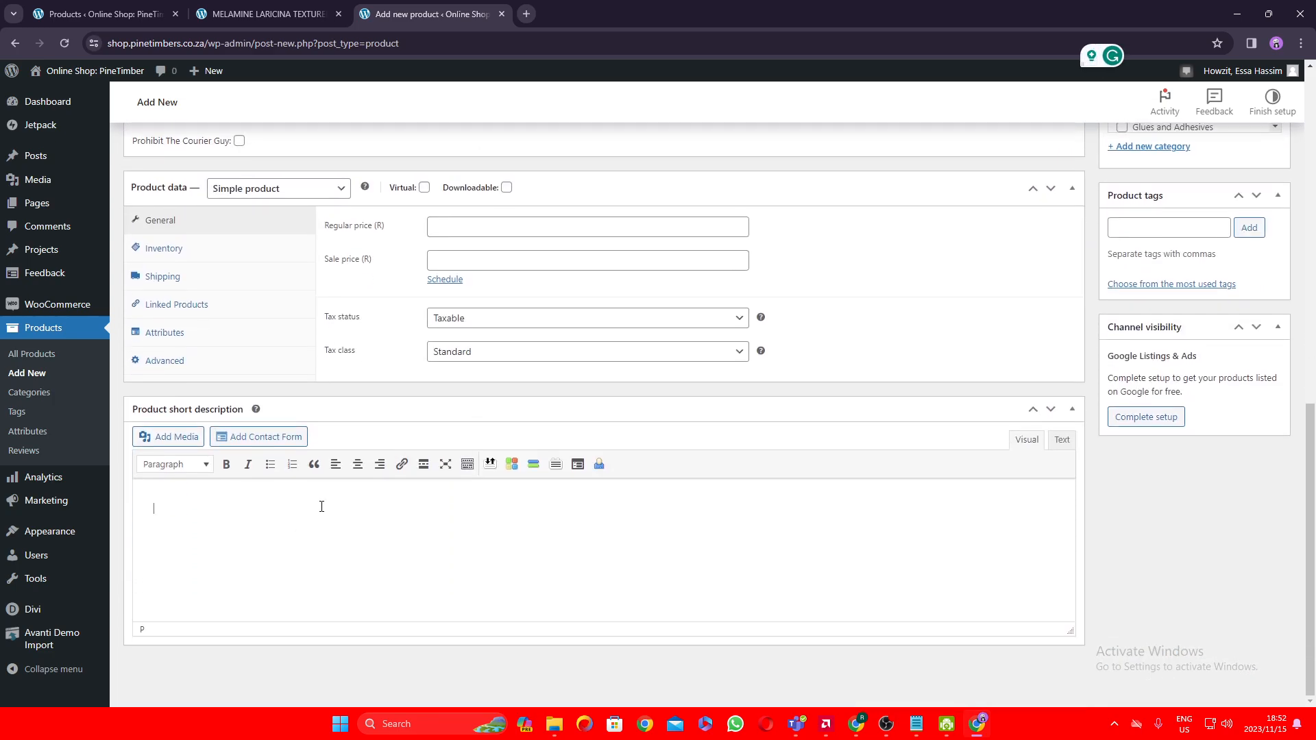
{"action": "scroll", "coordinate": [323, 505], "scroll_direction": "up", "scroll_amount": 5}
{"action": "scroll", "coordinate": [286, 484], "scroll_direction": "up", "scroll_amount": 8}
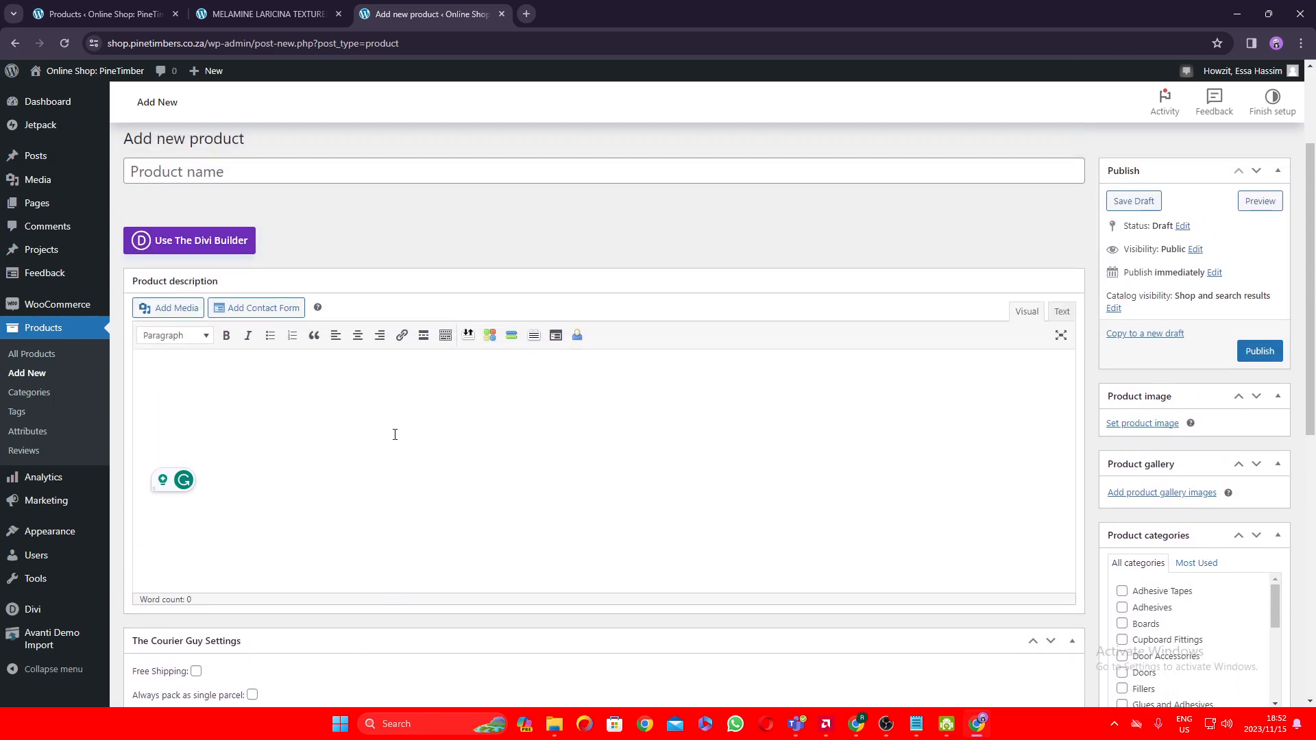
{"action": "left_click", "coordinate": [252, 329]}
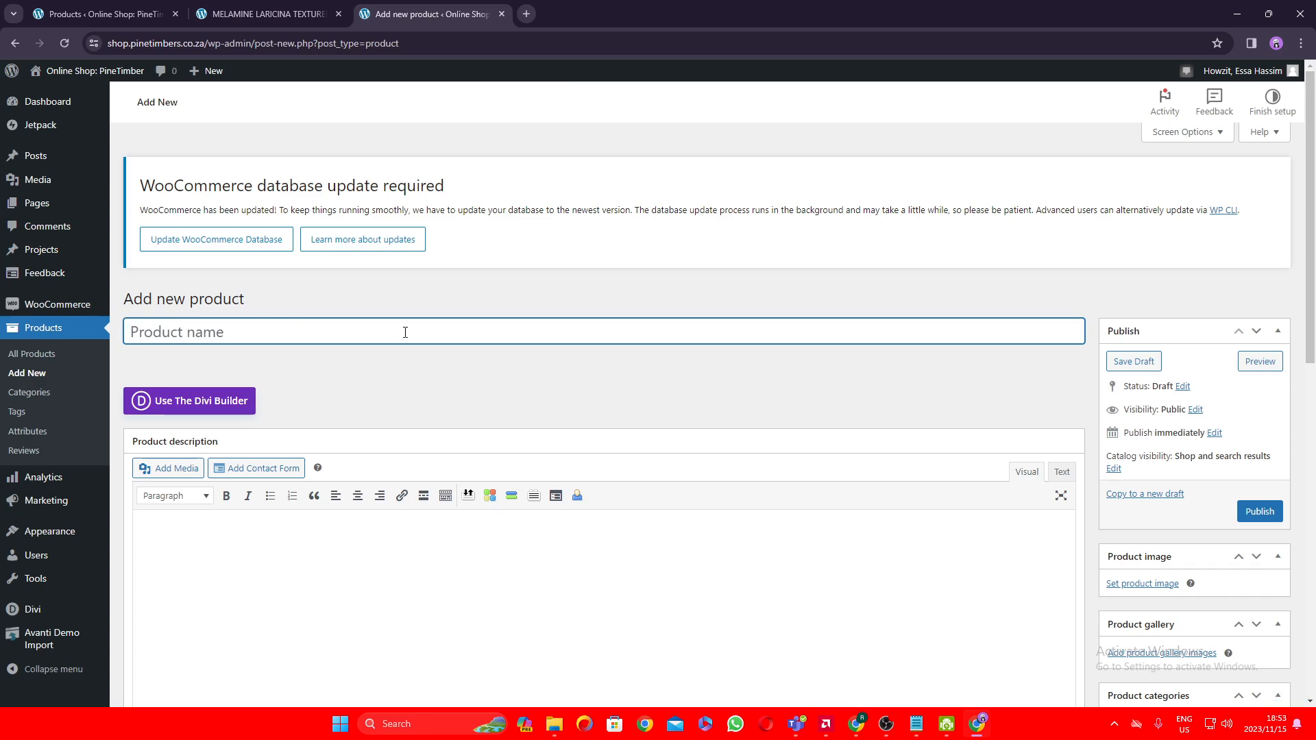
{"action": "scroll", "coordinate": [616, 401], "scroll_direction": "down", "scroll_amount": 3}
{"action": "scroll", "coordinate": [720, 425], "scroll_direction": "up", "scroll_amount": 2}
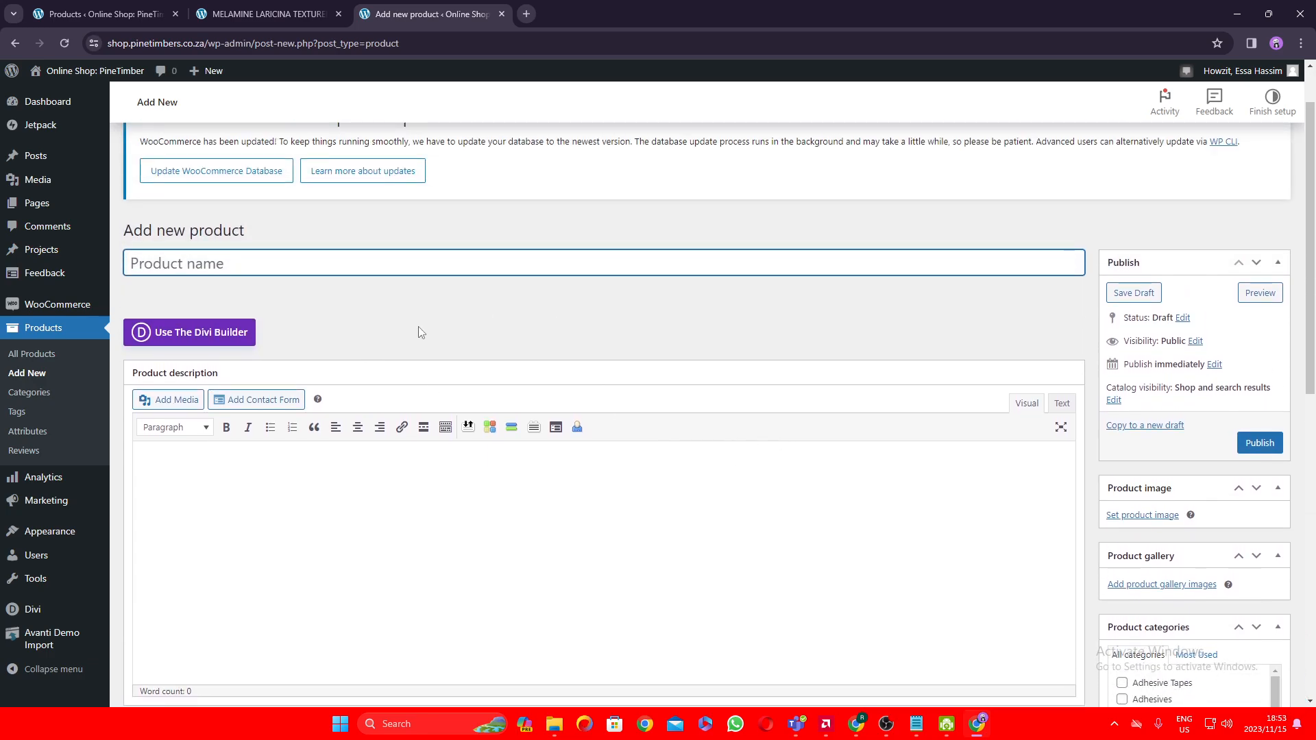
{"action": "left_click", "coordinate": [400, 477]}
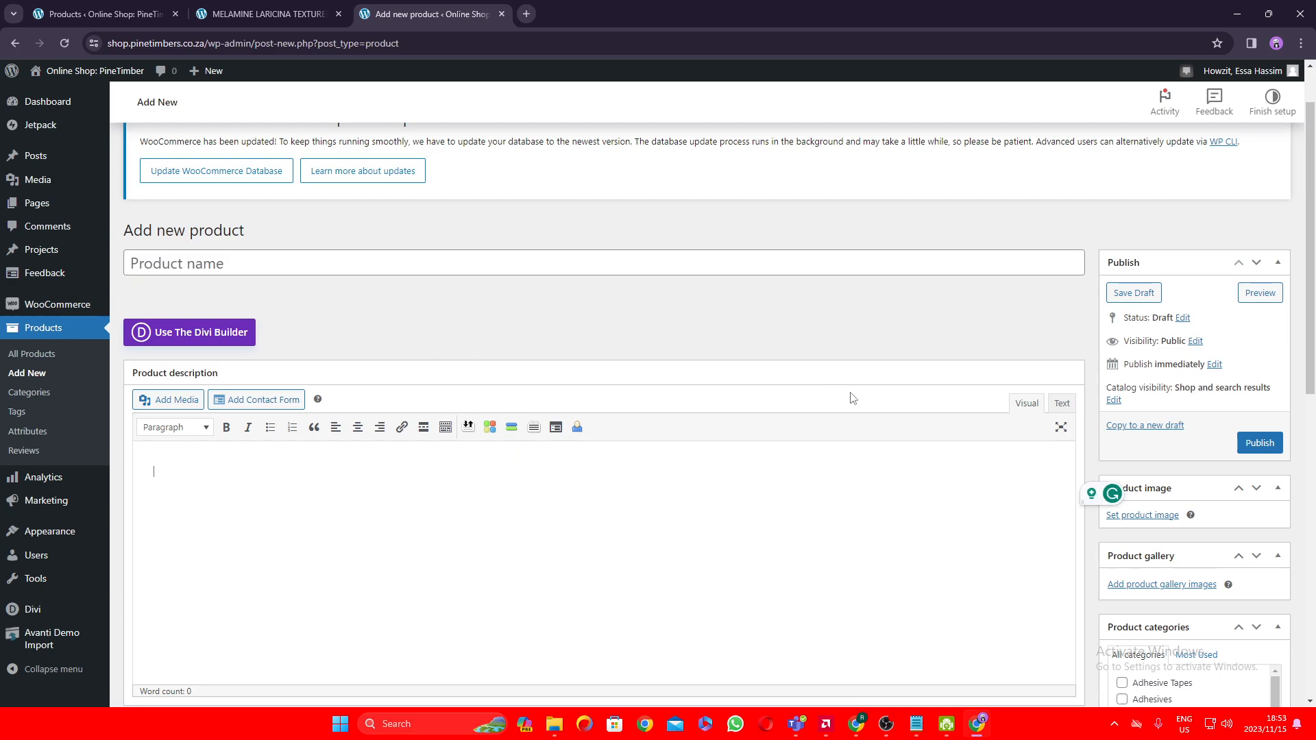
{"action": "scroll", "coordinate": [891, 411], "scroll_direction": "down", "scroll_amount": 2}
{"action": "scroll", "coordinate": [822, 438], "scroll_direction": "up", "scroll_amount": 2}
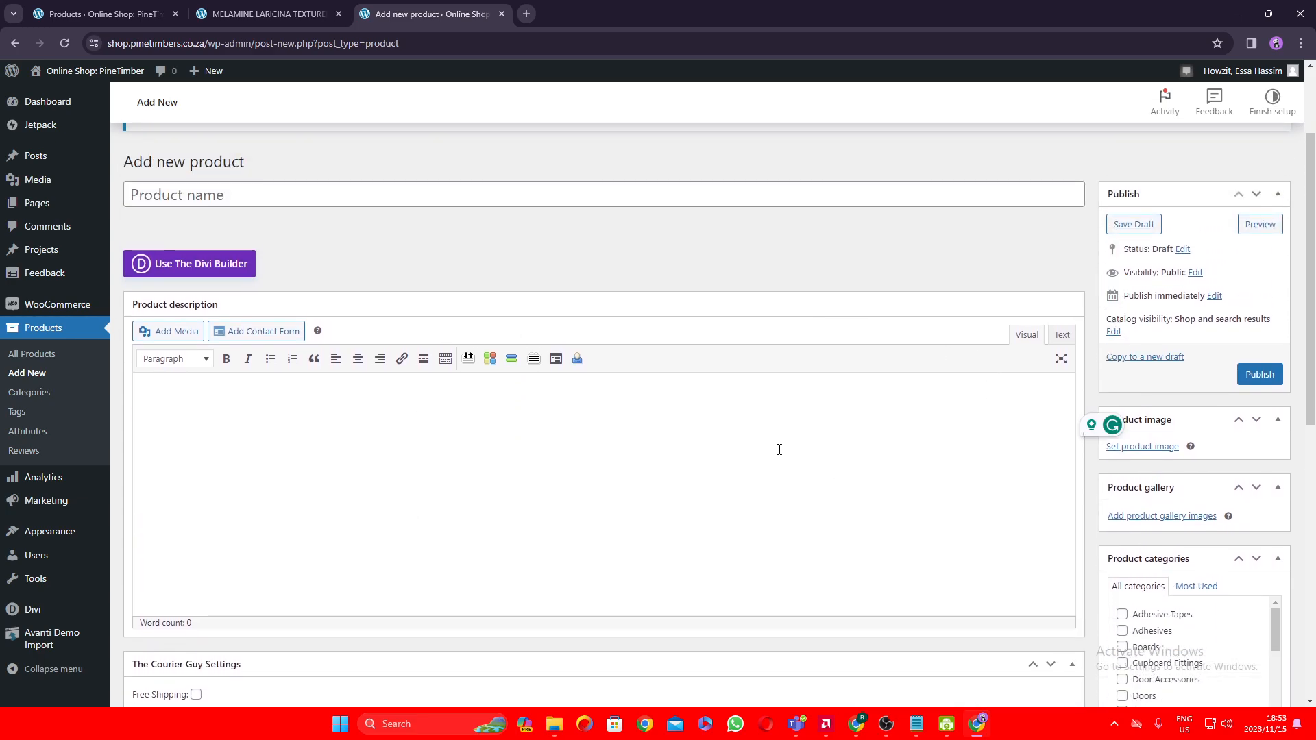
{"action": "scroll", "coordinate": [712, 444], "scroll_direction": "down", "scroll_amount": 5}
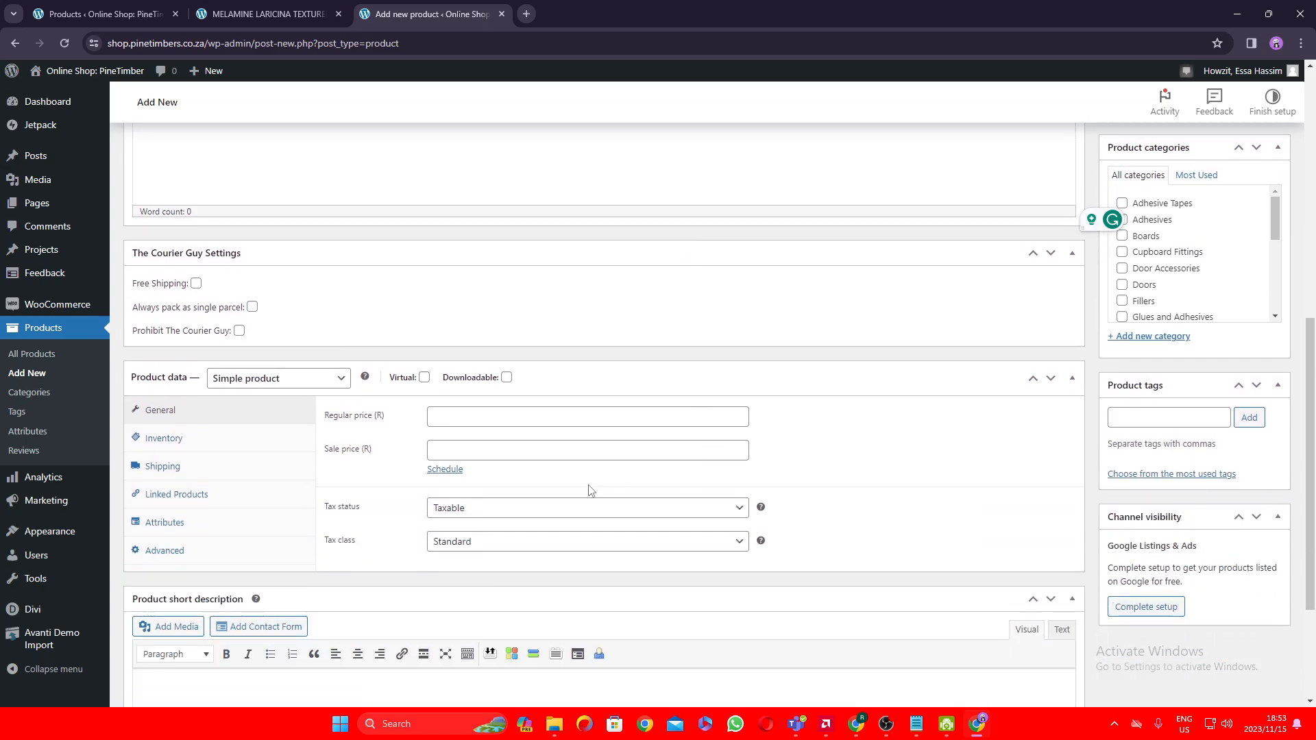
{"action": "scroll", "coordinate": [439, 416], "scroll_direction": "up", "scroll_amount": 8}
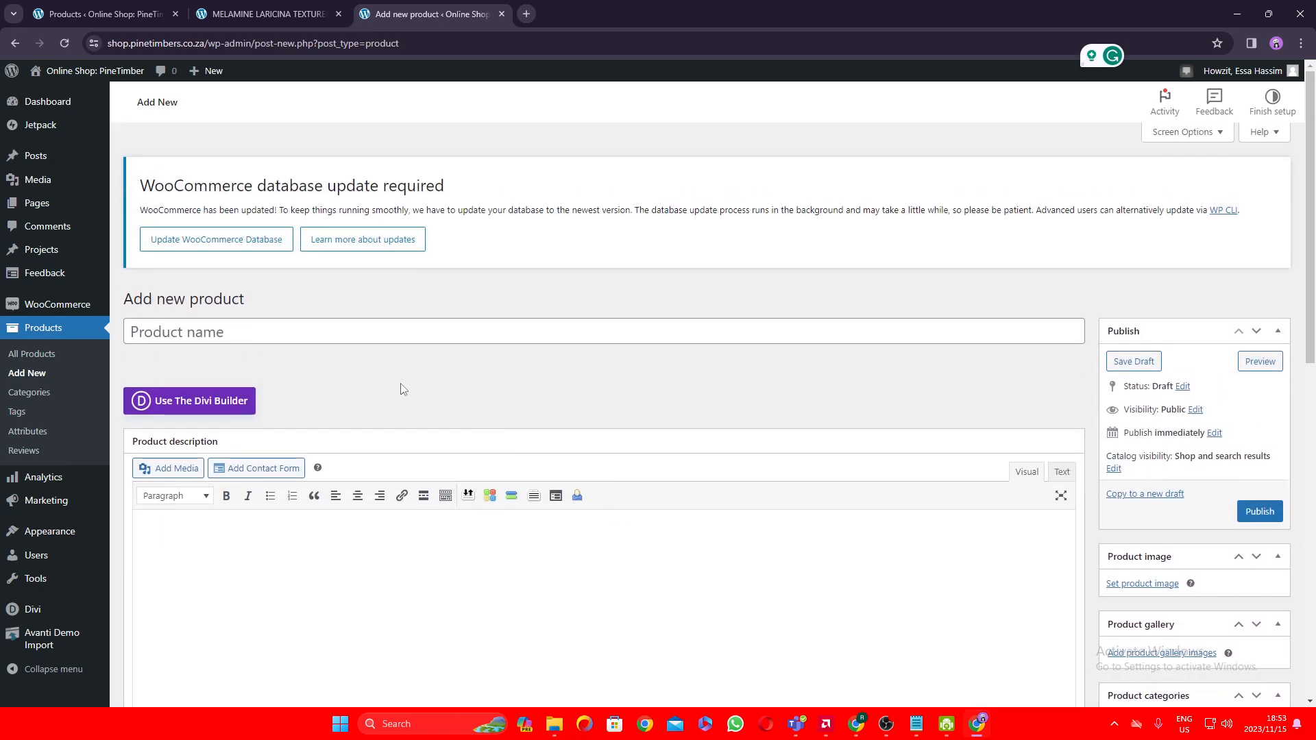
Step: Name the new product "African Wenge Melamine 2750x1830x16mm"
{"action": "left_click", "coordinate": [333, 335]}
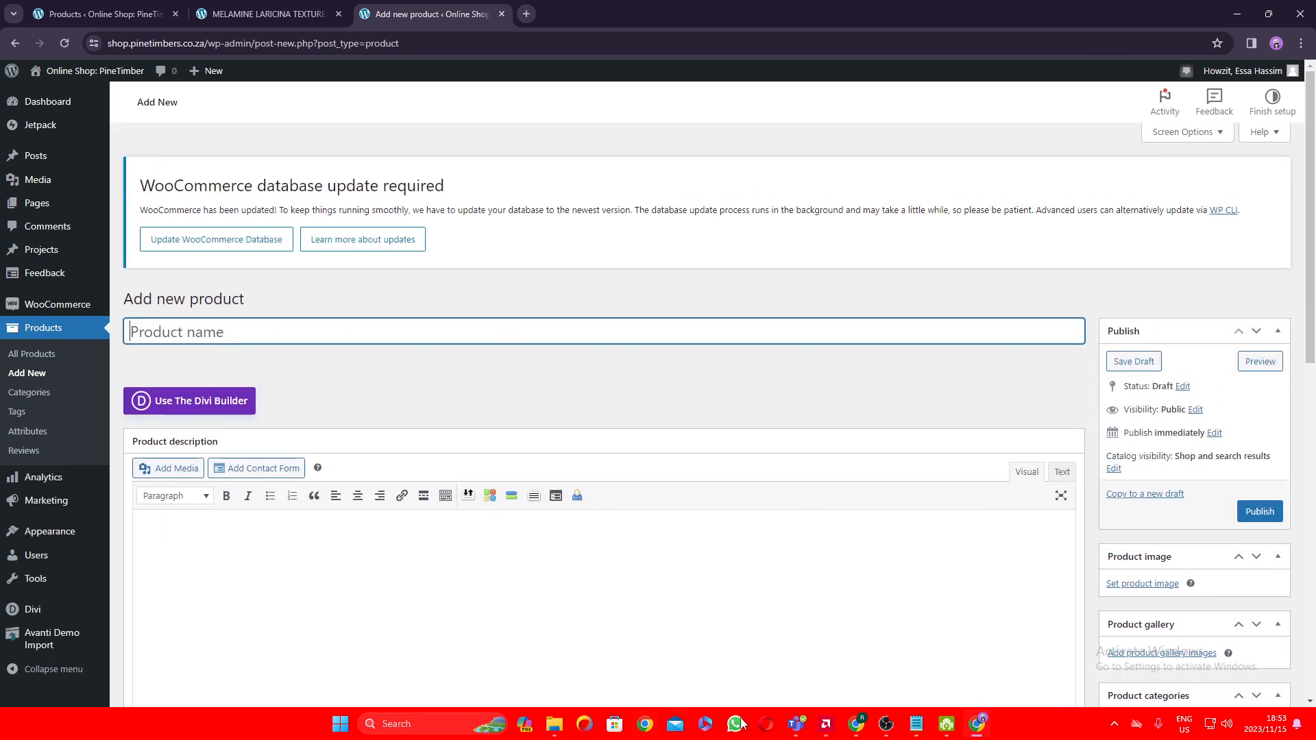
{"action": "left_click", "coordinate": [918, 719]}
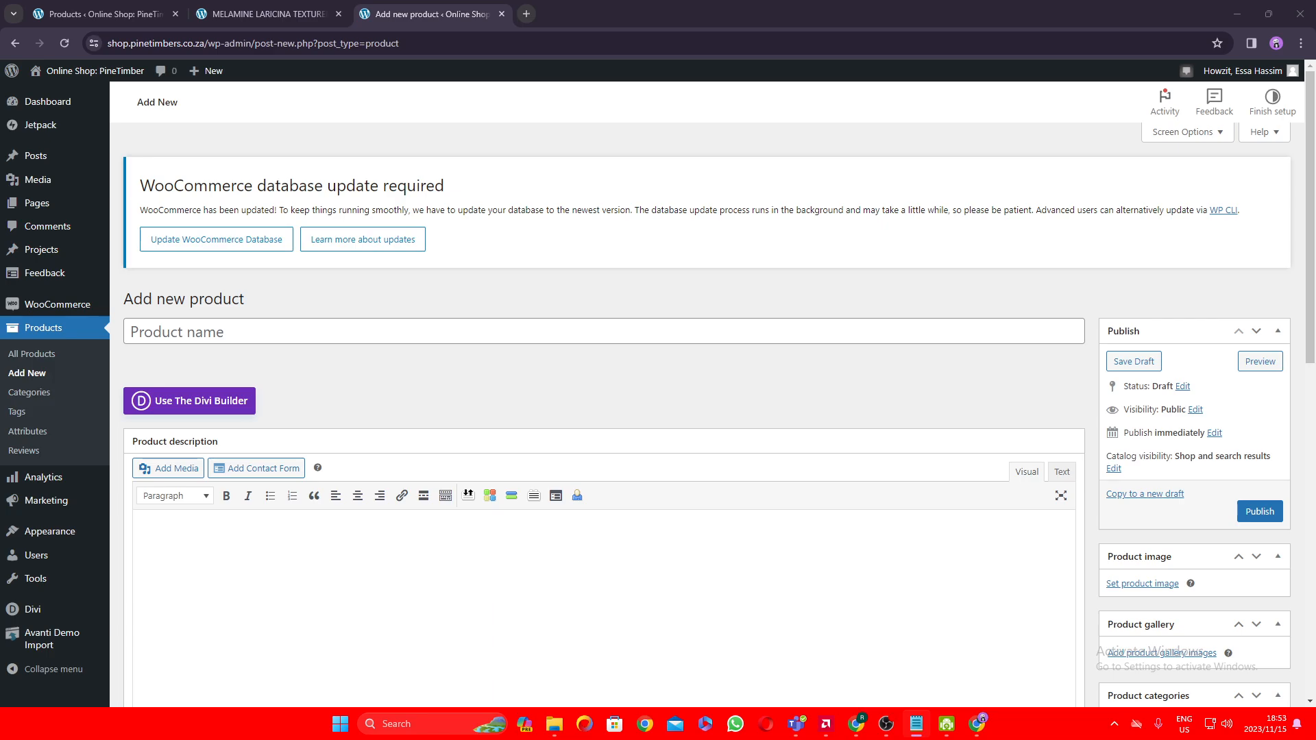
{"action": "left_click", "coordinate": [859, 723]}
{"action": "left_click", "coordinate": [315, 333]}
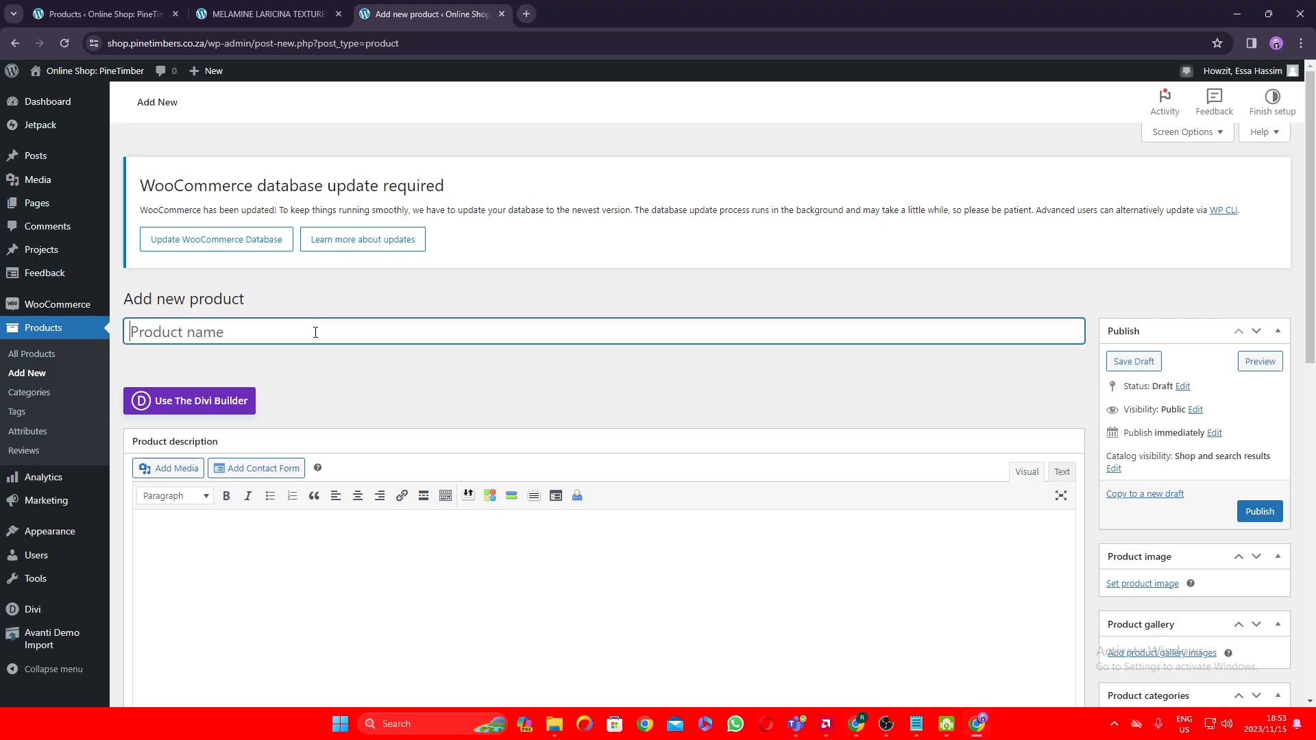
{"action": "type", "text": "African Wenge Melamine 2750x1830x16mm"}
{"action": "left_click", "coordinate": [324, 362]}
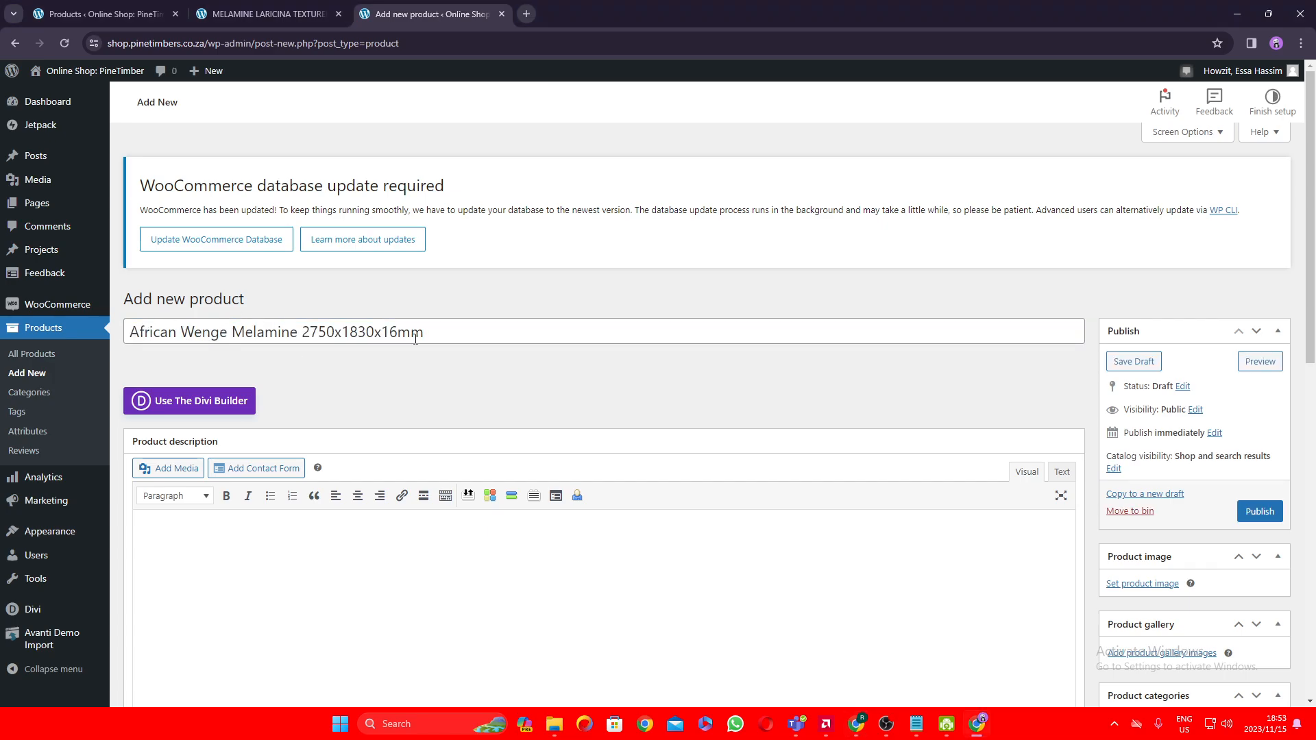
Step: Fill in the product description with the paragraph beginning "MelaWood® uses either BisonBord® or SupaWood® as a core, with melamine-impregnated, decor paper"
{"action": "scroll", "coordinate": [556, 327], "scroll_direction": "down", "scroll_amount": 2}
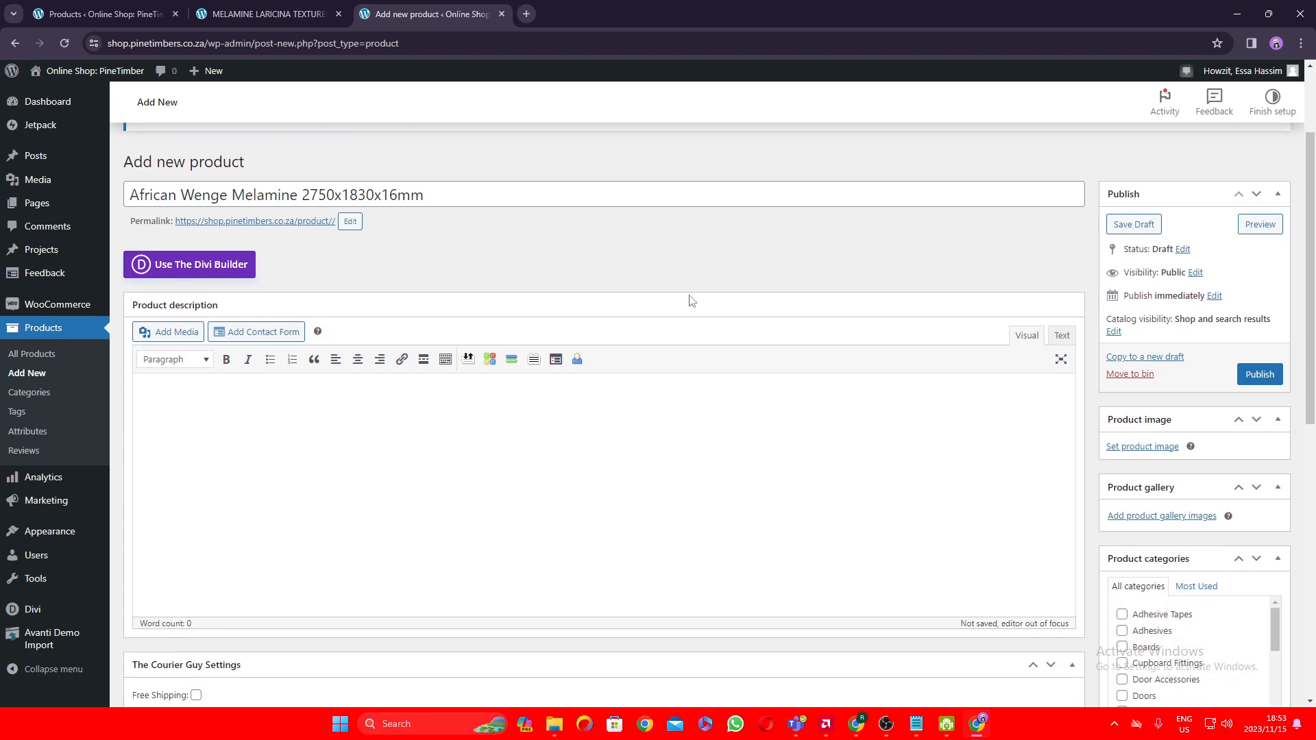
{"action": "scroll", "coordinate": [691, 300], "scroll_direction": "up", "scroll_amount": 2}
{"action": "scroll", "coordinate": [878, 297], "scroll_direction": "down", "scroll_amount": 5}
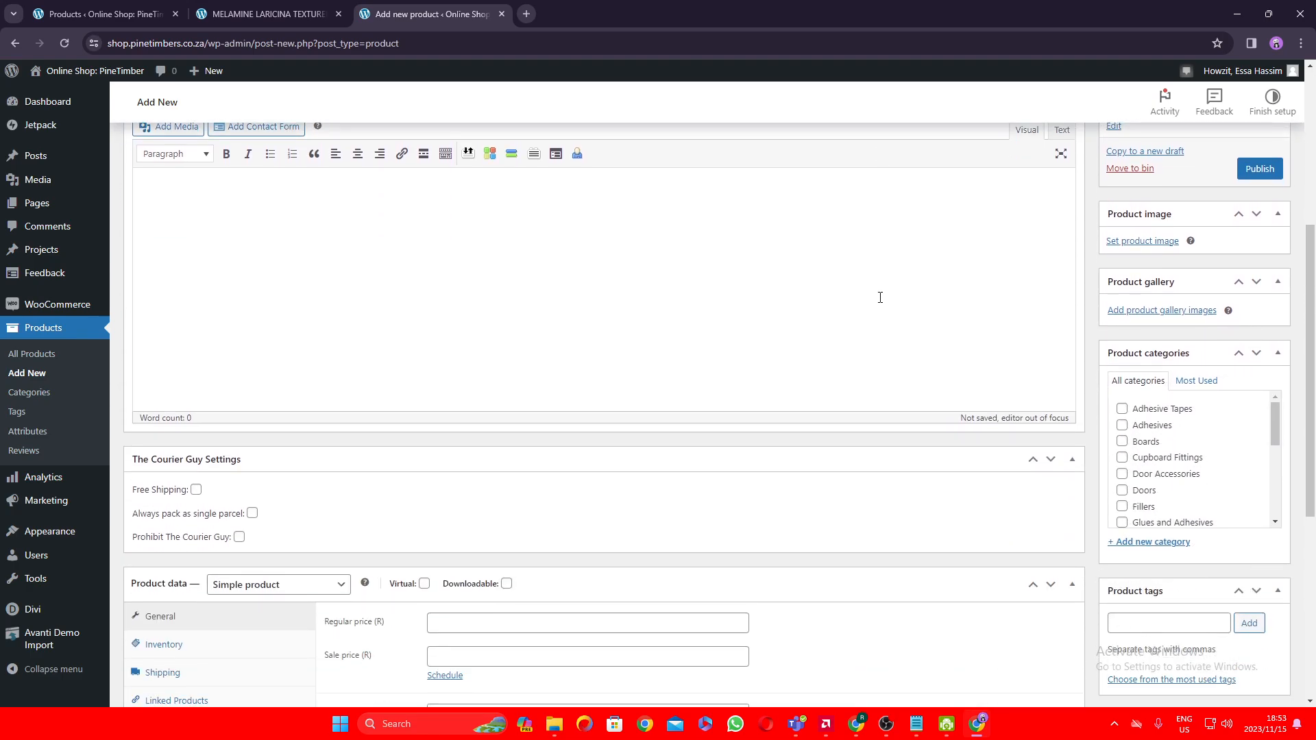
{"action": "scroll", "coordinate": [577, 307], "scroll_direction": "up", "scroll_amount": 2}
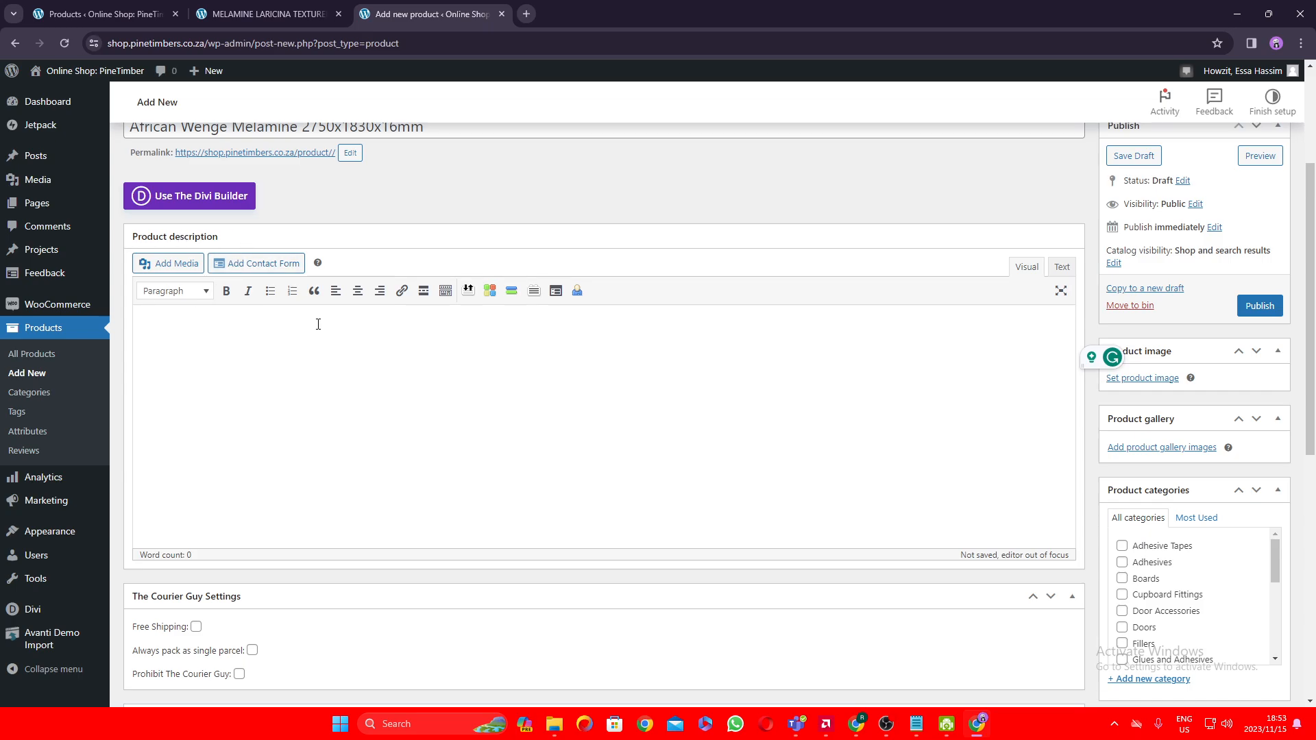
{"action": "scroll", "coordinate": [318, 324], "scroll_direction": "up", "scroll_amount": 2}
{"action": "scroll", "coordinate": [227, 470], "scroll_direction": "down", "scroll_amount": 2}
{"action": "key", "text": "alt+Tab"}
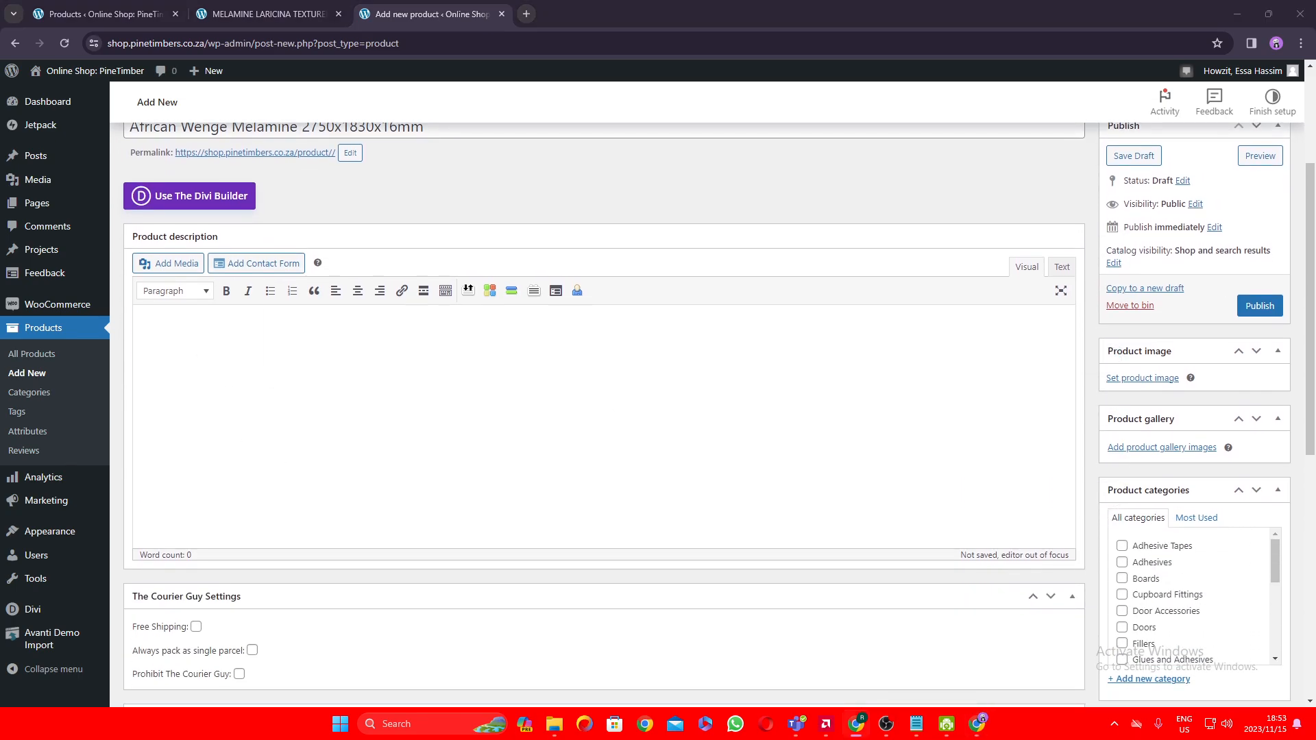
{"action": "key", "text": "alt+Tab"}
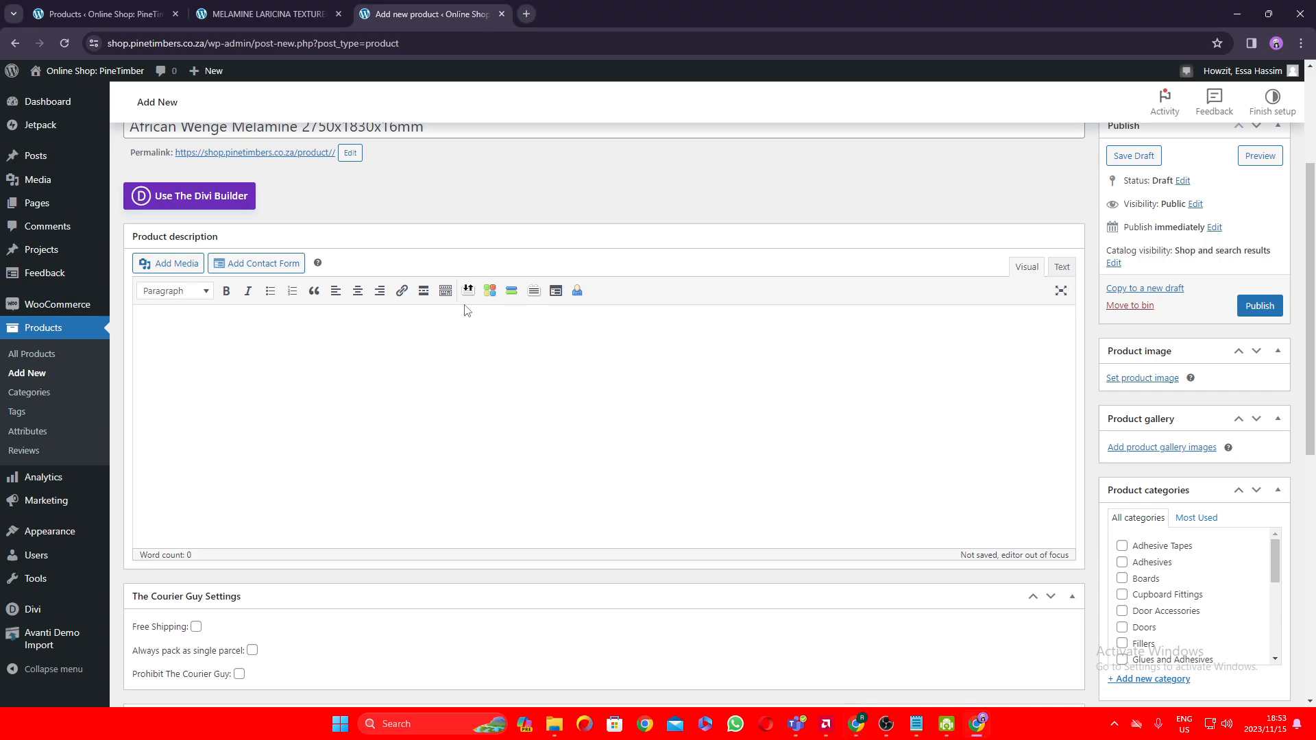
{"action": "type", "text": "MelaWood® uses either BisonBord® or SupaWood® as a core, with melamine-impregnated, decor paper bonded to the board's surfaces under heat and pressure. This gives MelaWood® its durable, moisture resistant surface, making it the ideal choice for kitchens, built-in-cupboards, furniture, offices and shopfitting."}
{"action": "key", "text": "ctrl+a"}
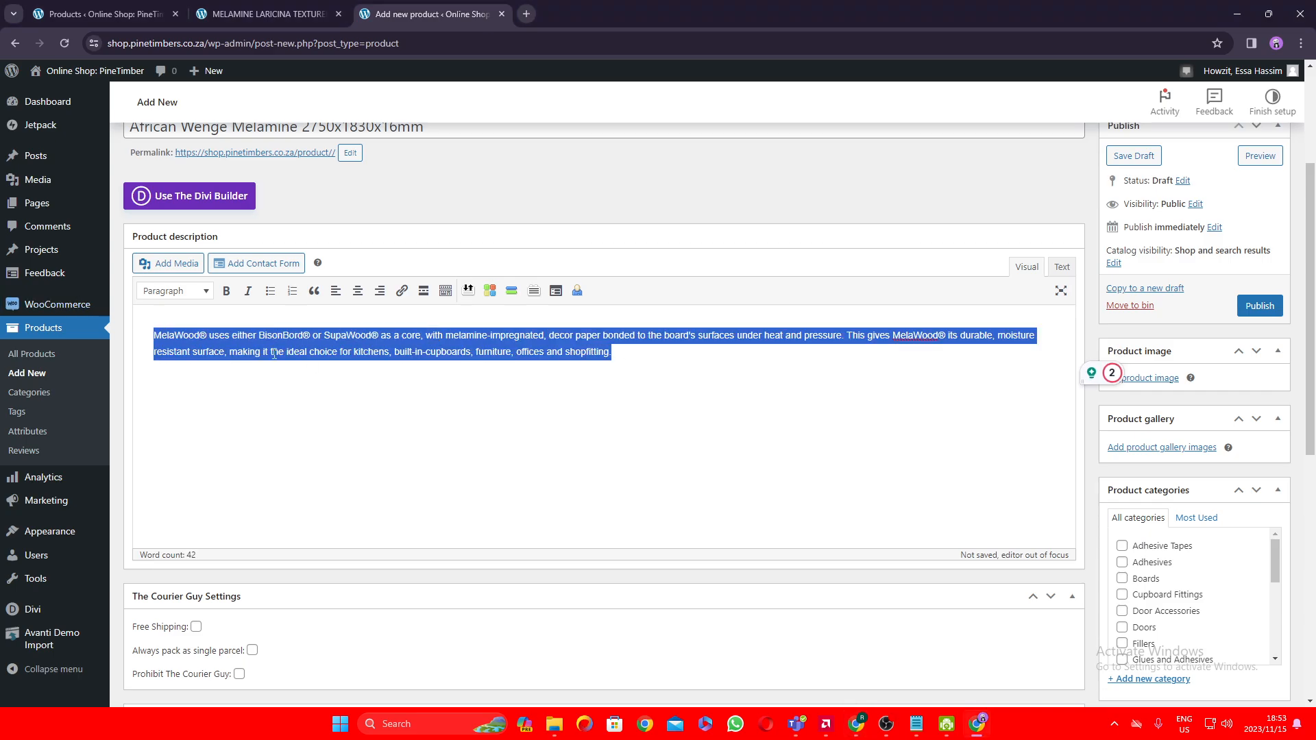
{"action": "left_click", "coordinate": [568, 382]}
{"action": "scroll", "coordinate": [651, 366], "scroll_direction": "up", "scroll_amount": 2}
Step: Set the product's regular price to 1500 and its sale price to 1200 in the general product data
{"action": "scroll", "coordinate": [652, 366], "scroll_direction": "down", "scroll_amount": 6}
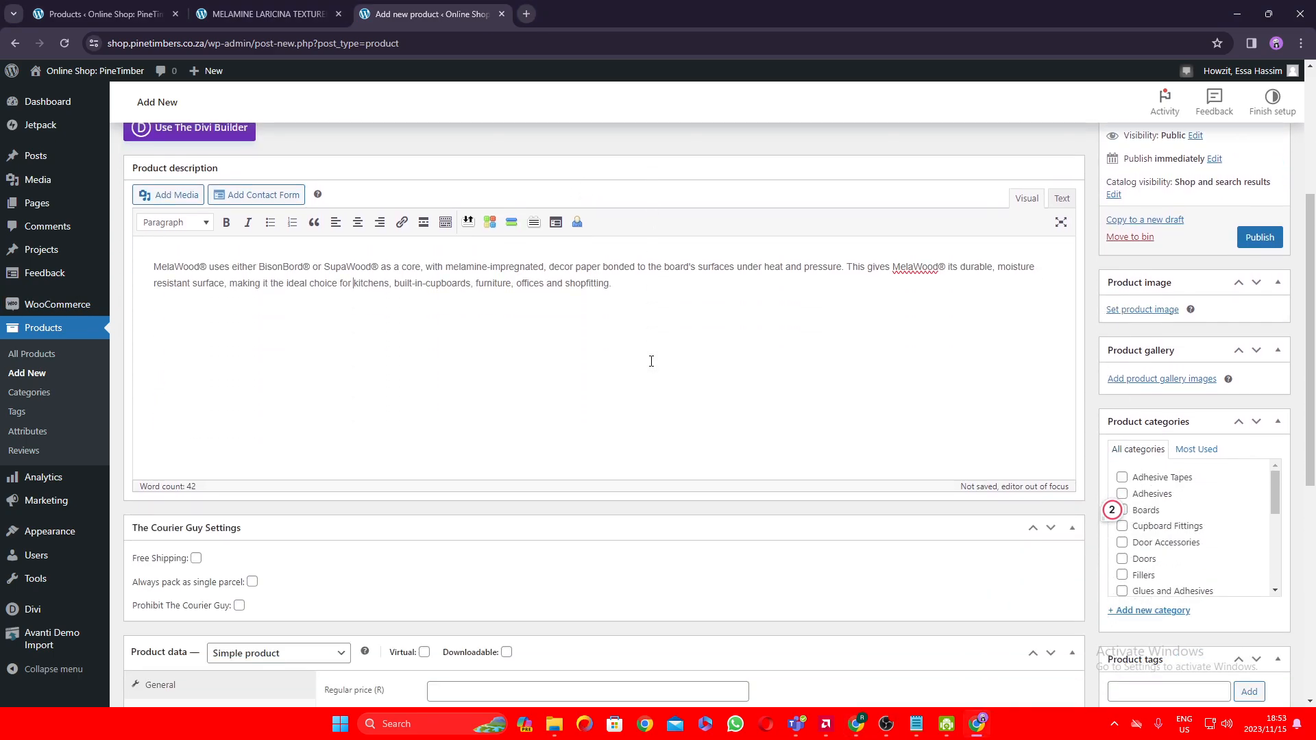
{"action": "scroll", "coordinate": [651, 366], "scroll_direction": "down", "scroll_amount": 3}
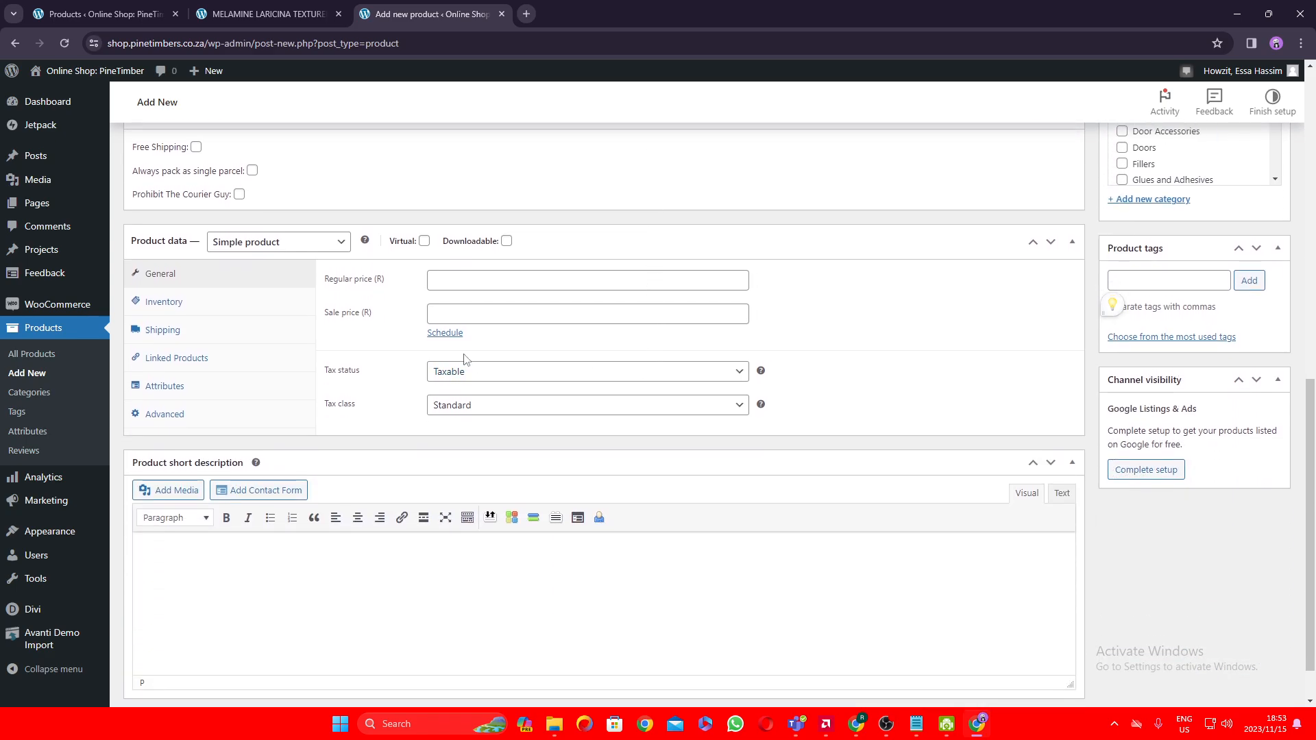
{"action": "left_click", "coordinate": [441, 281]}
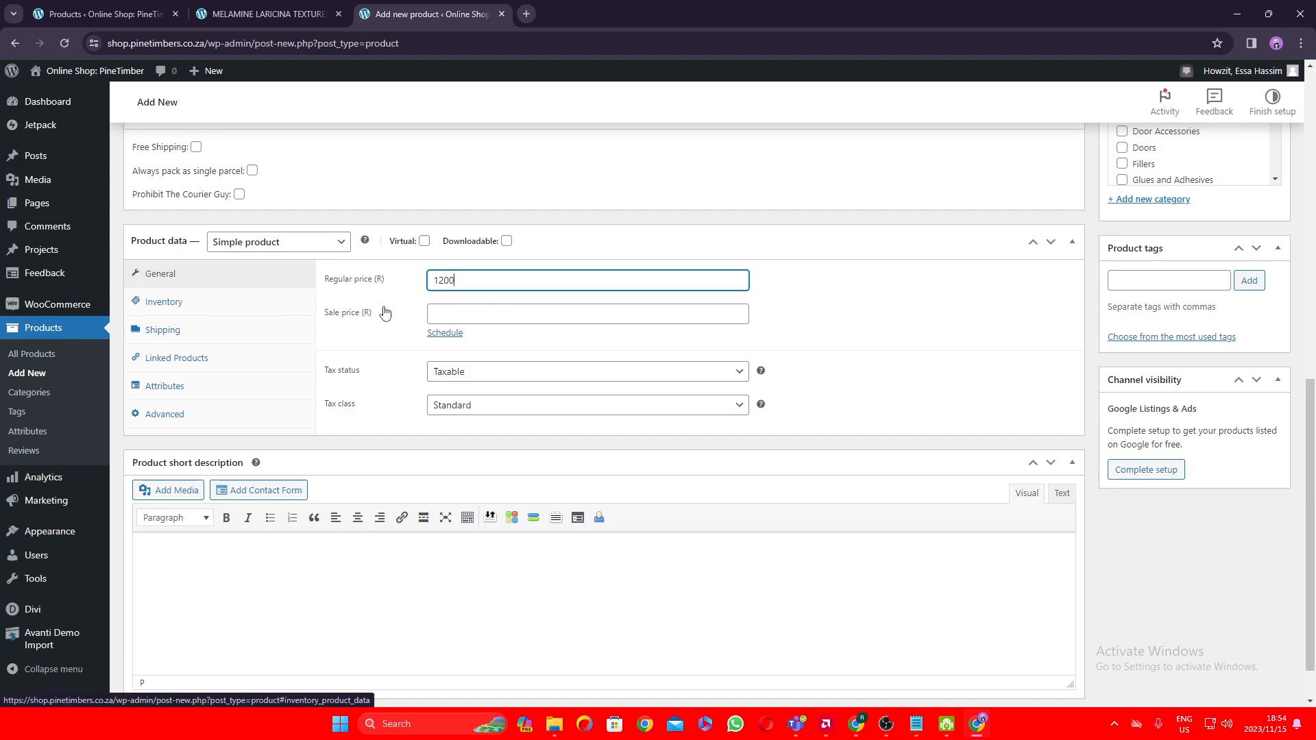
{"action": "left_click", "coordinate": [460, 316]}
{"action": "left_click", "coordinate": [494, 280]}
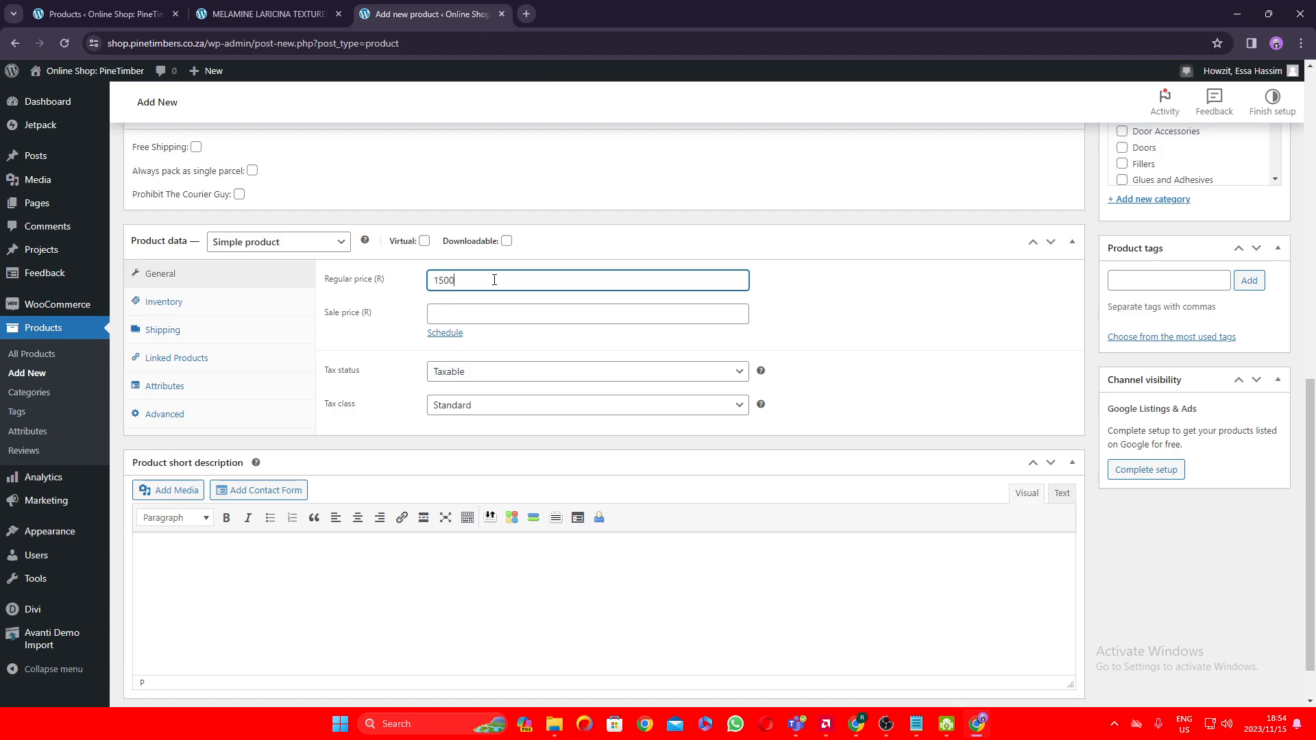
{"action": "left_click", "coordinate": [488, 314]}
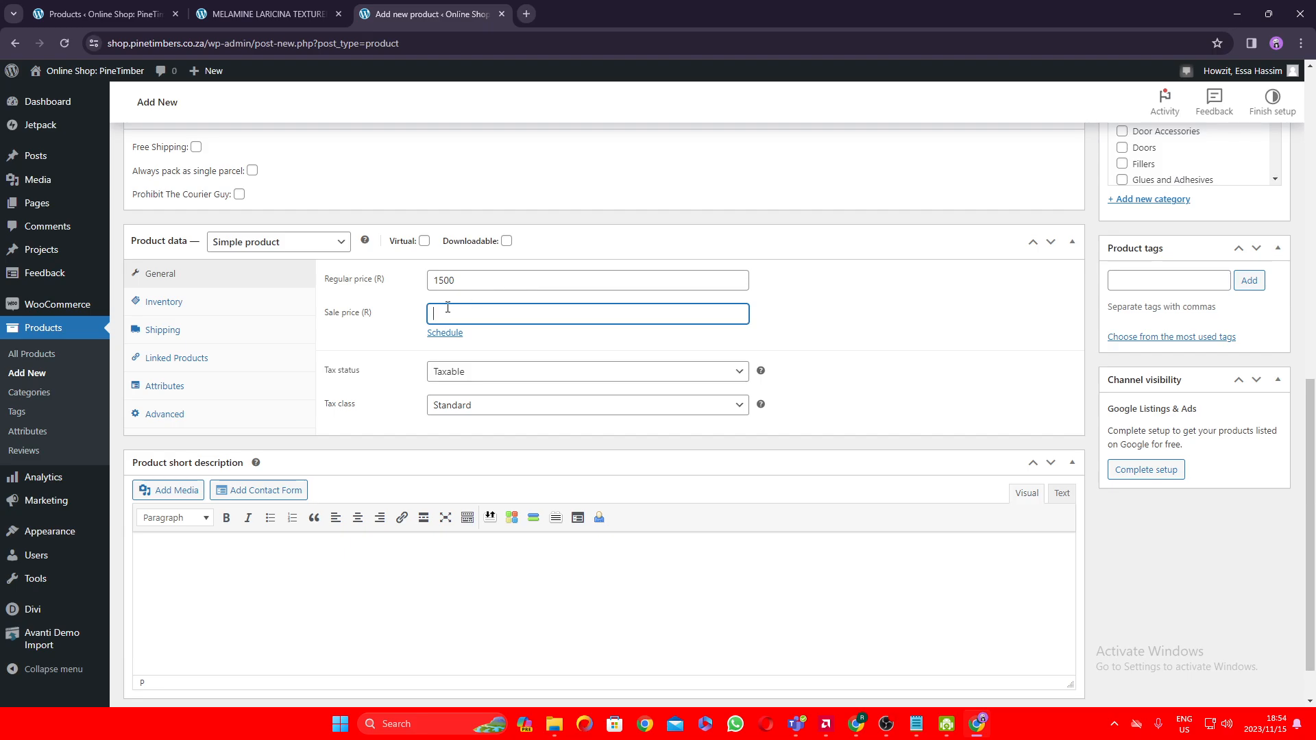
{"action": "type", "text": "12000"}
{"action": "key", "text": "BackSpace"}
{"action": "left_click", "coordinate": [801, 322]}
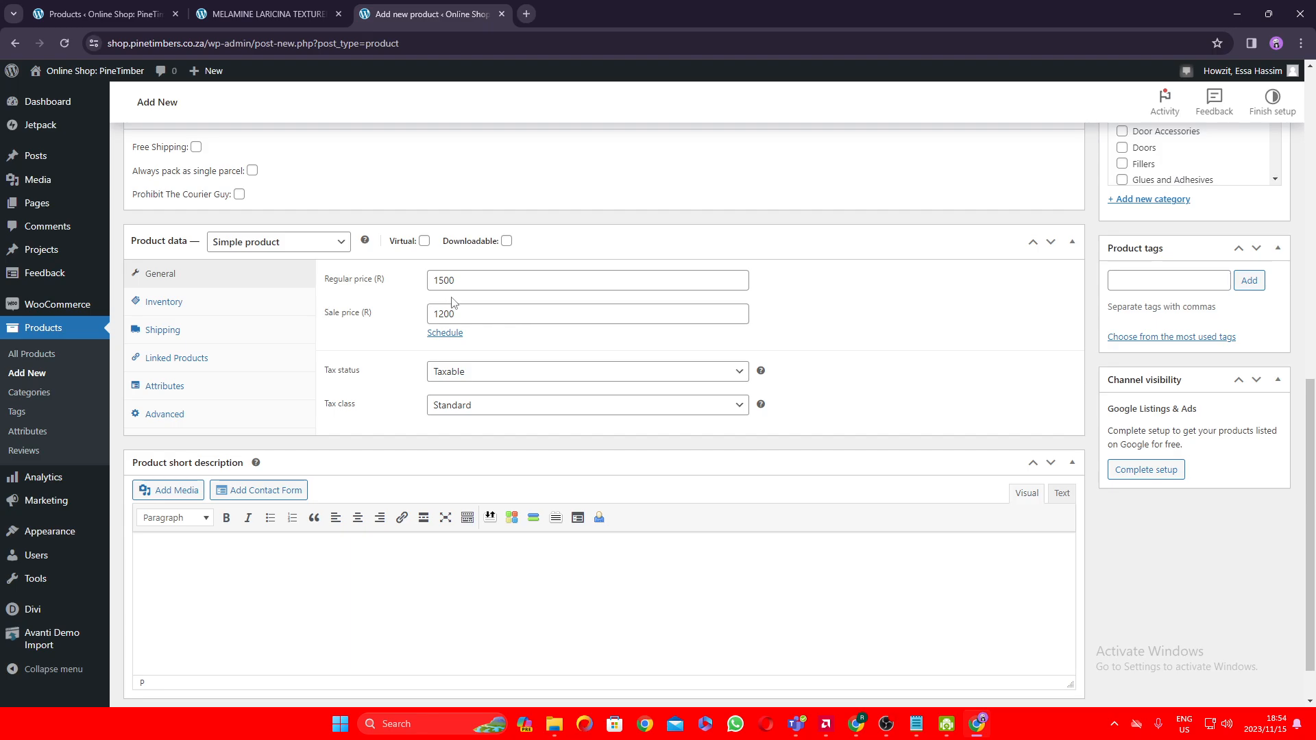
Step: Enter "Boardsexample" as the SKU in the product's inventory data
{"action": "left_click", "coordinate": [252, 309]}
{"action": "left_click", "coordinate": [508, 283]}
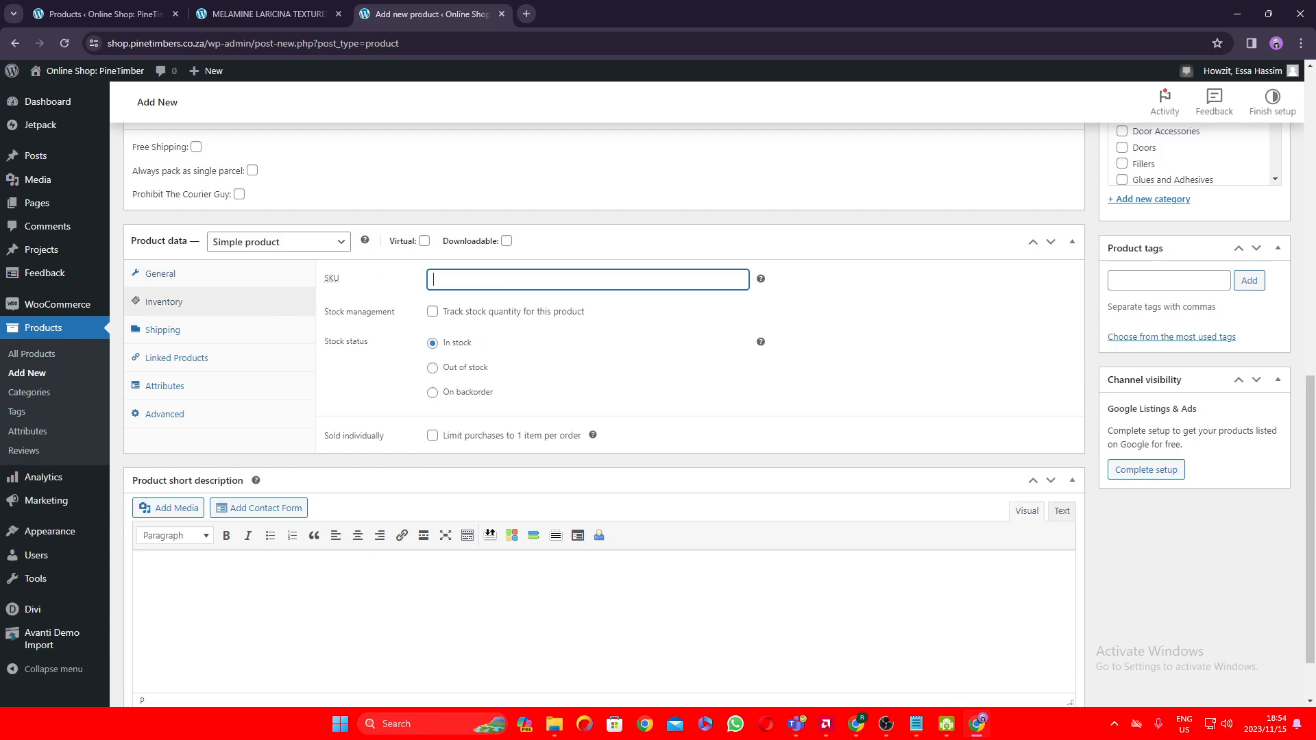
{"action": "key", "text": "alt+Tab"}
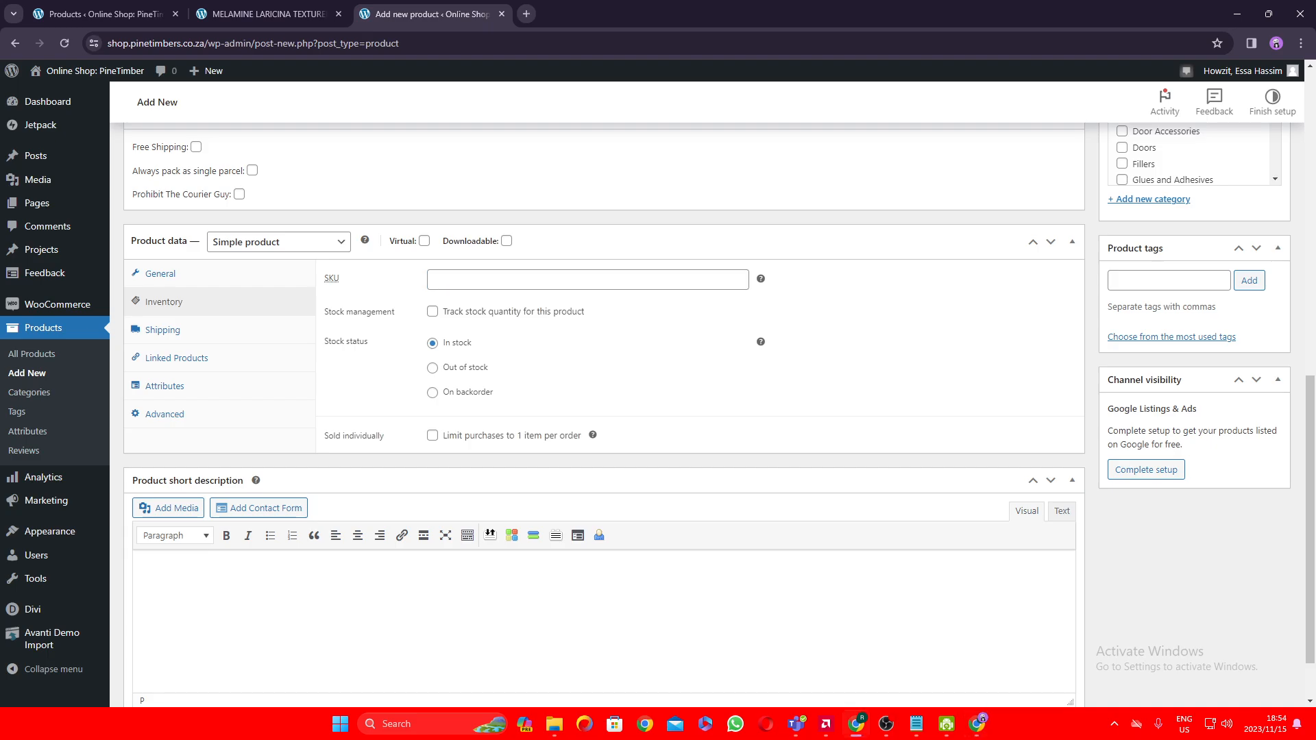
{"action": "left_click", "coordinate": [562, 283]}
{"action": "type", "text": "Boardsexample"}
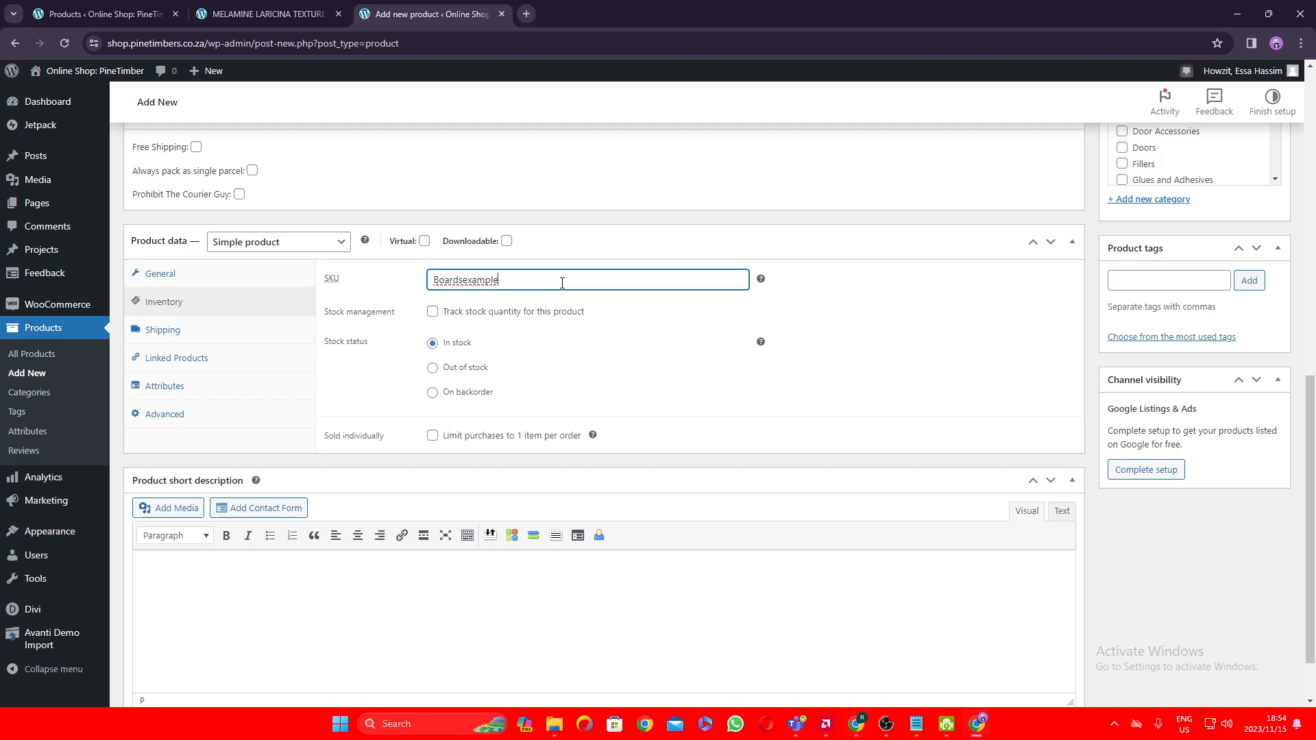
{"action": "left_click", "coordinate": [807, 322]}
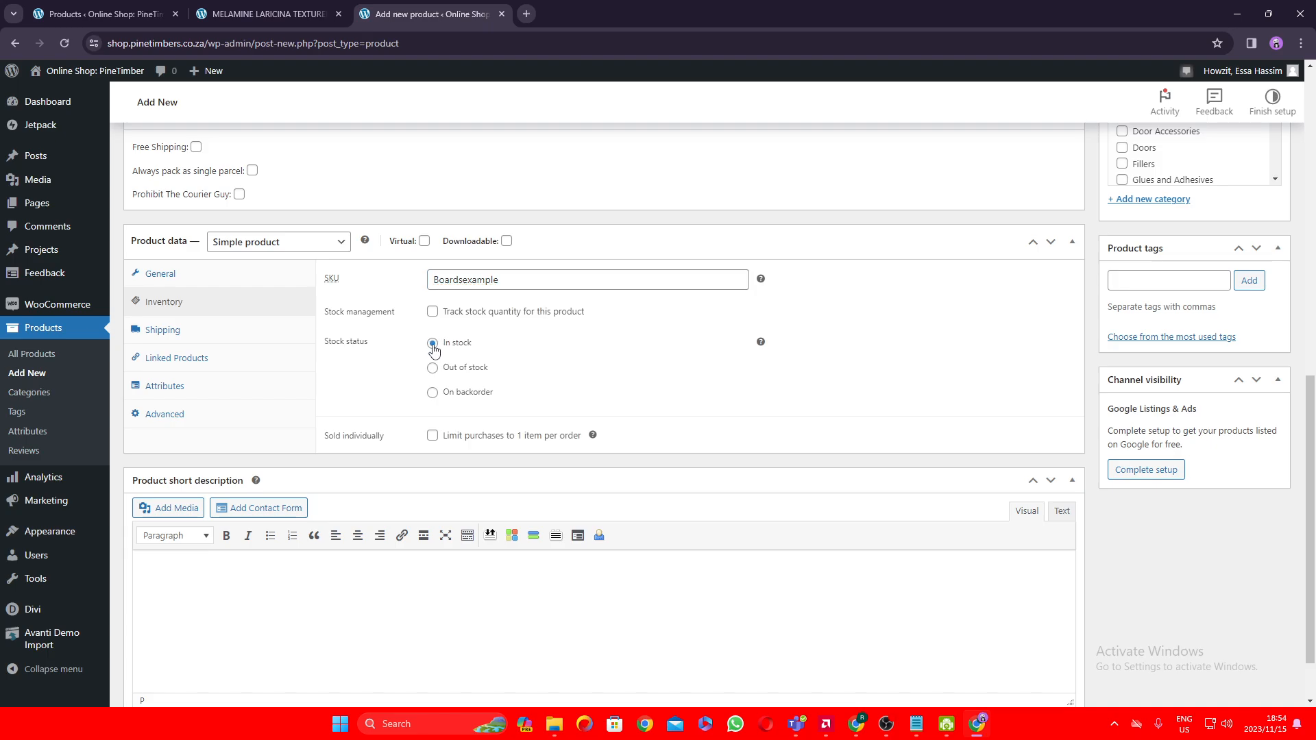
Step: Fill in the product short description with the text beginning "Enjoy top quality colours that suit a wide variety of applications."
{"action": "scroll", "coordinate": [642, 348], "scroll_direction": "down", "scroll_amount": 1}
{"action": "scroll", "coordinate": [641, 347], "scroll_direction": "down", "scroll_amount": 1}
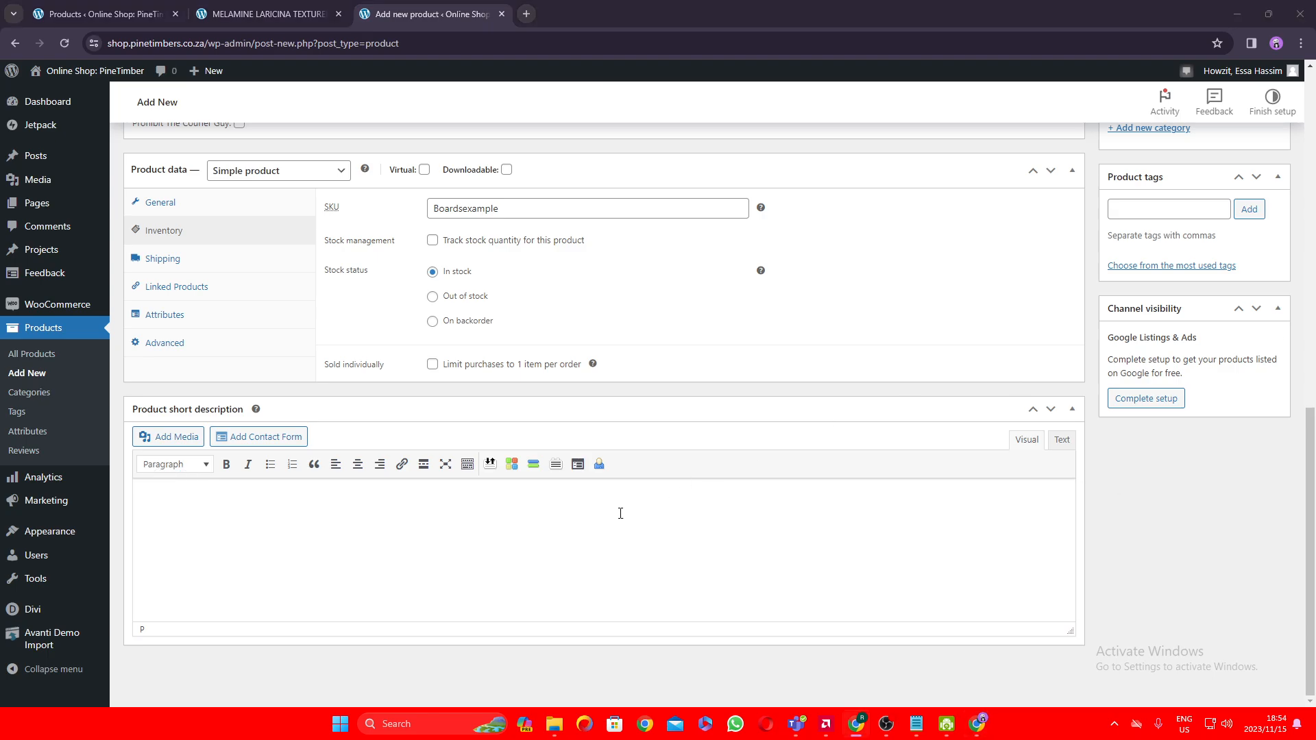
{"action": "type", "text": "Enjoy top quality colours that suit a wide variety of applications. The Value Range is packed full of designs and finishes to compliment every possible space."}
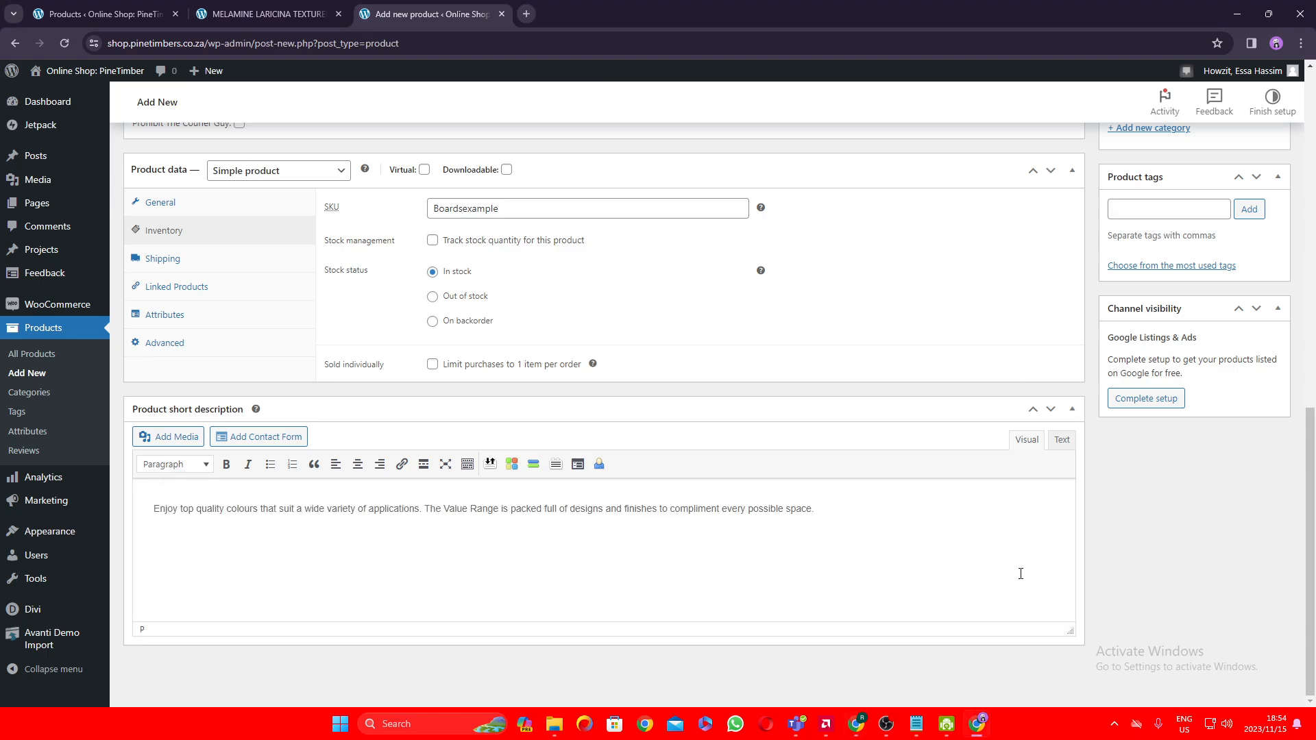
{"action": "scroll", "coordinate": [579, 535], "scroll_direction": "up", "scroll_amount": 8}
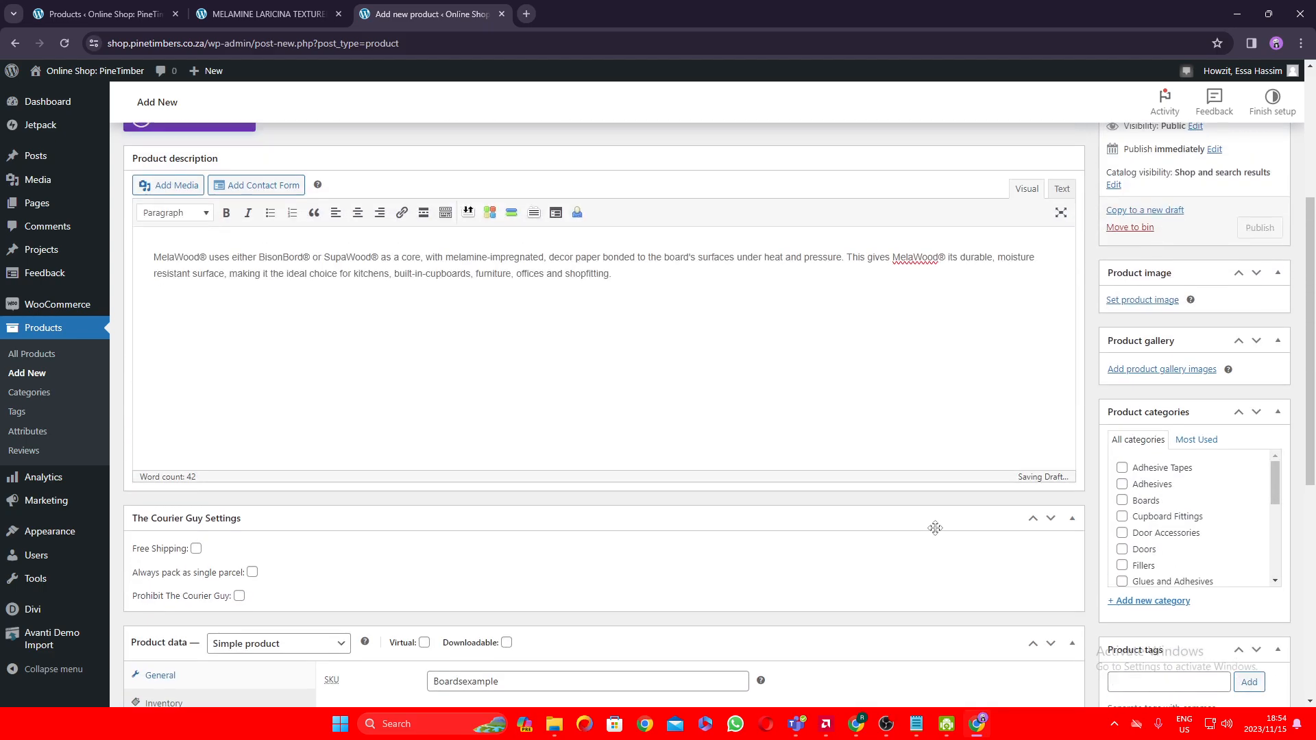
Step: Open the product image chooser and check its file upload option before returning to the media library
{"action": "scroll", "coordinate": [918, 510], "scroll_direction": "up", "scroll_amount": 2}
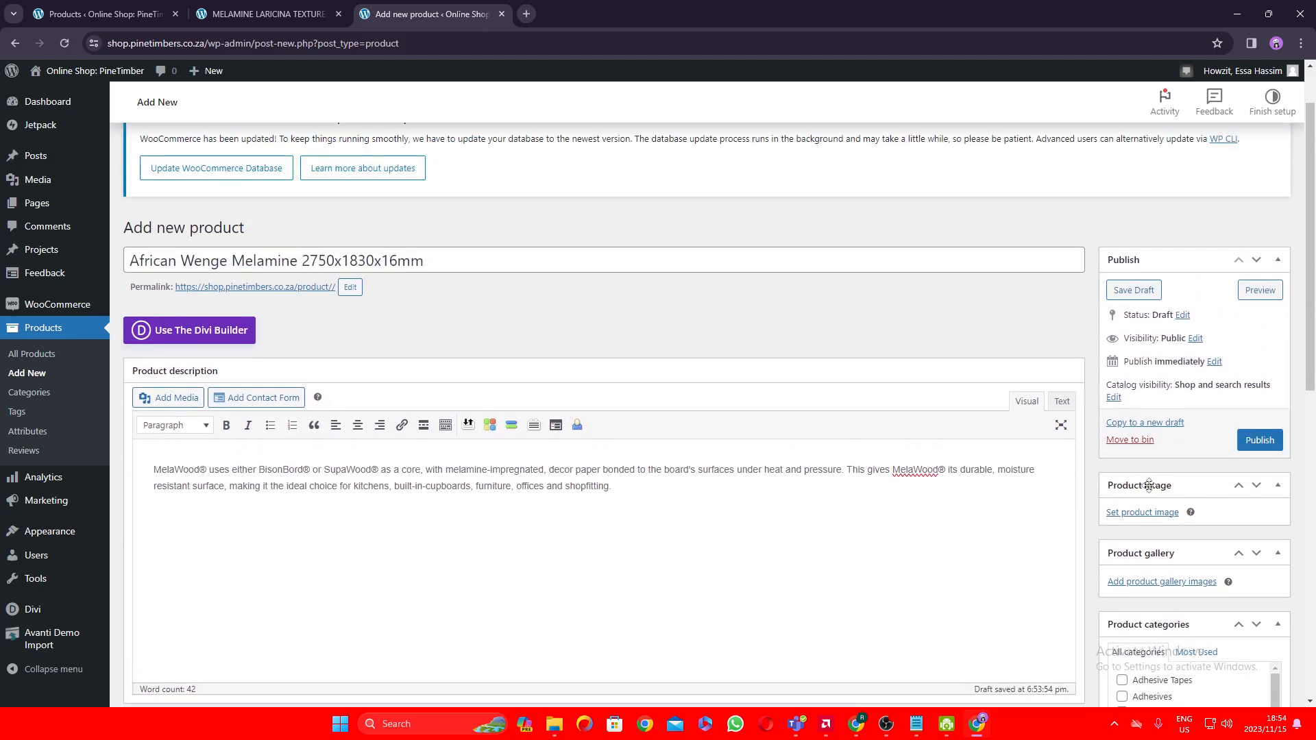
{"action": "scroll", "coordinate": [802, 444], "scroll_direction": "down", "scroll_amount": 2}
{"action": "scroll", "coordinate": [802, 444], "scroll_direction": "up", "scroll_amount": 2}
{"action": "scroll", "coordinate": [1220, 453], "scroll_direction": "down", "scroll_amount": 2}
{"action": "scroll", "coordinate": [1223, 459], "scroll_direction": "down", "scroll_amount": 2}
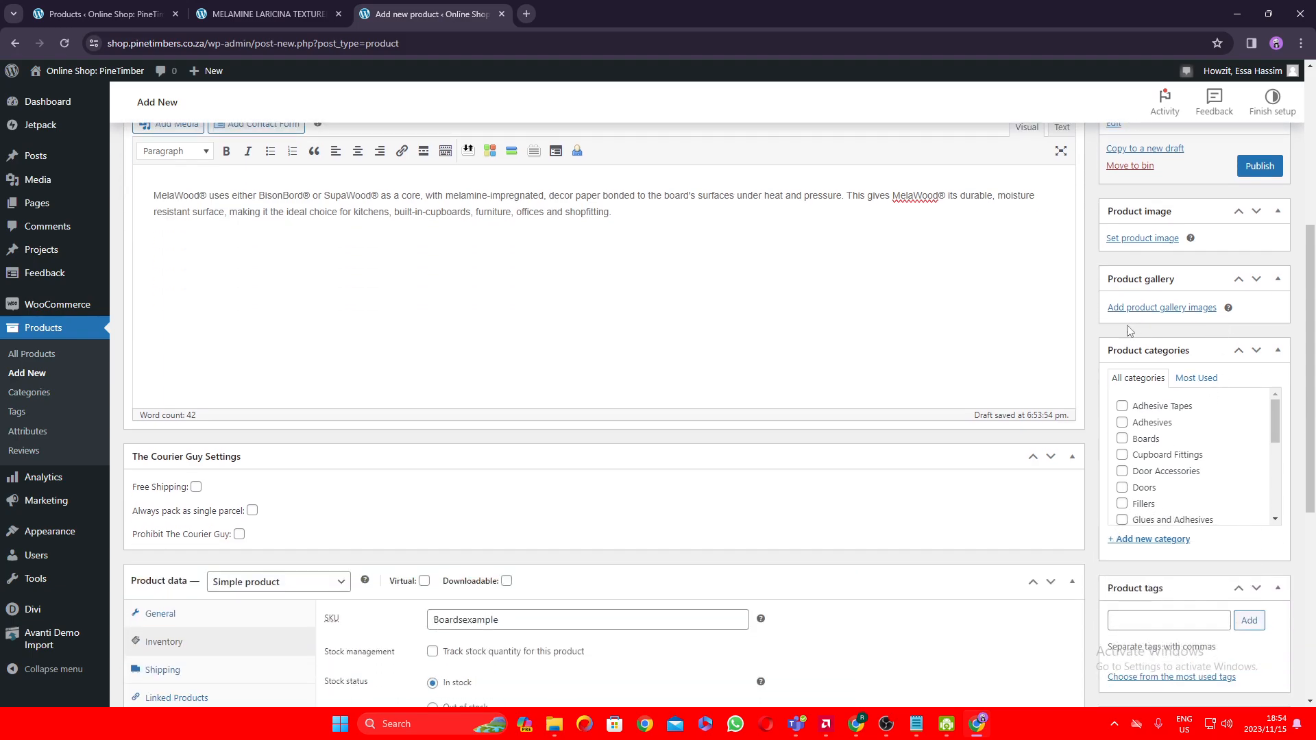
{"action": "left_click", "coordinate": [1144, 243]}
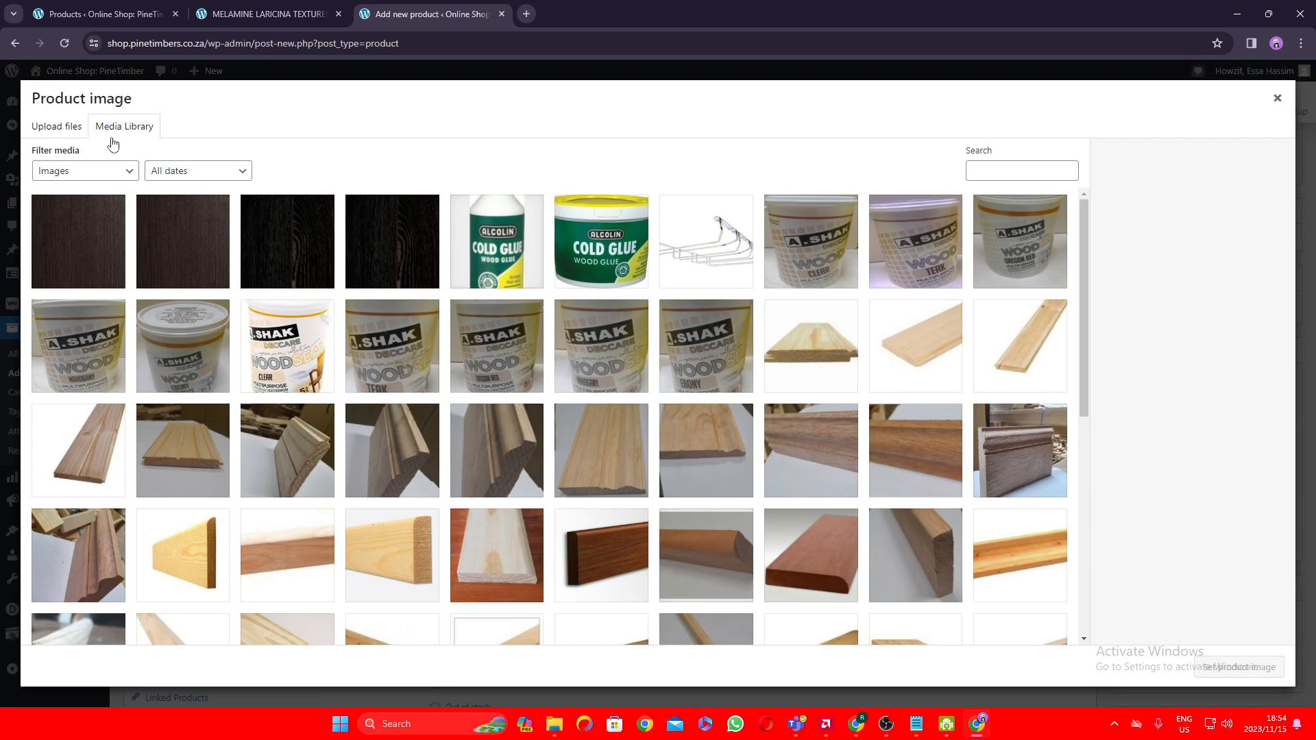
{"action": "left_click", "coordinate": [61, 128]}
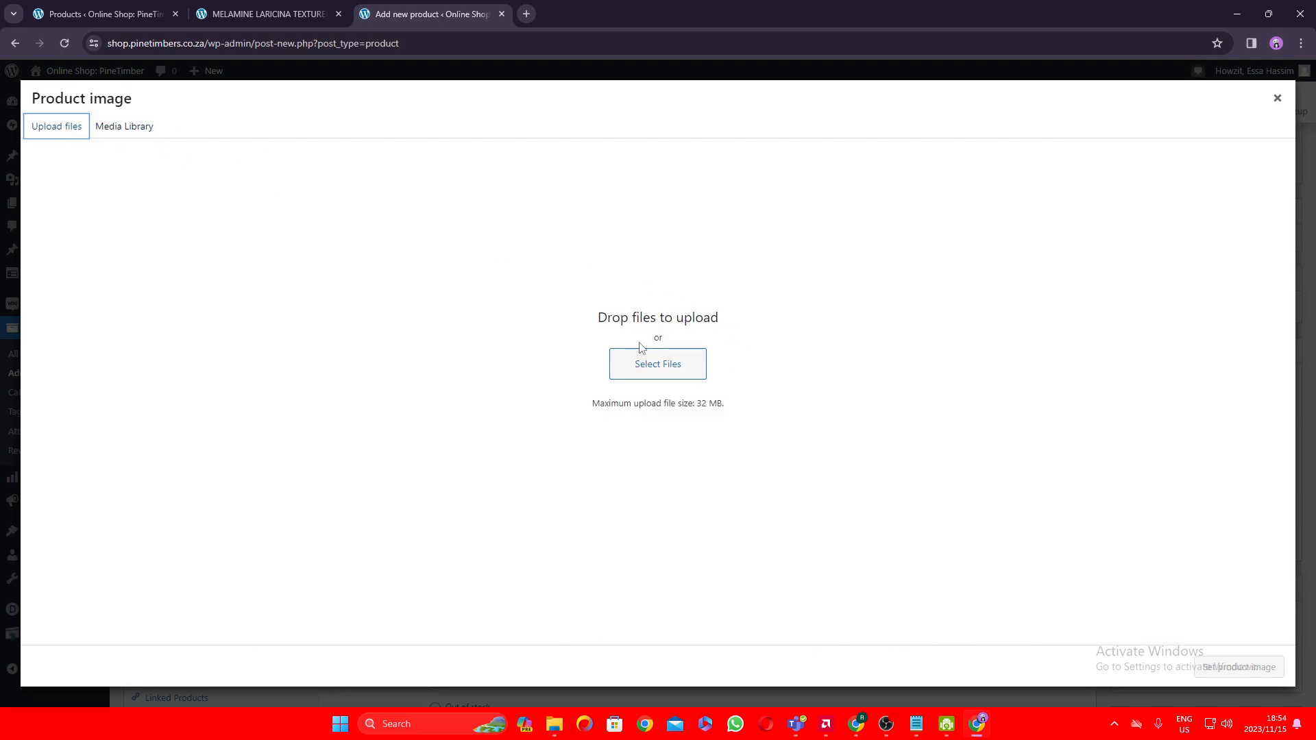
{"action": "left_click", "coordinate": [101, 127]}
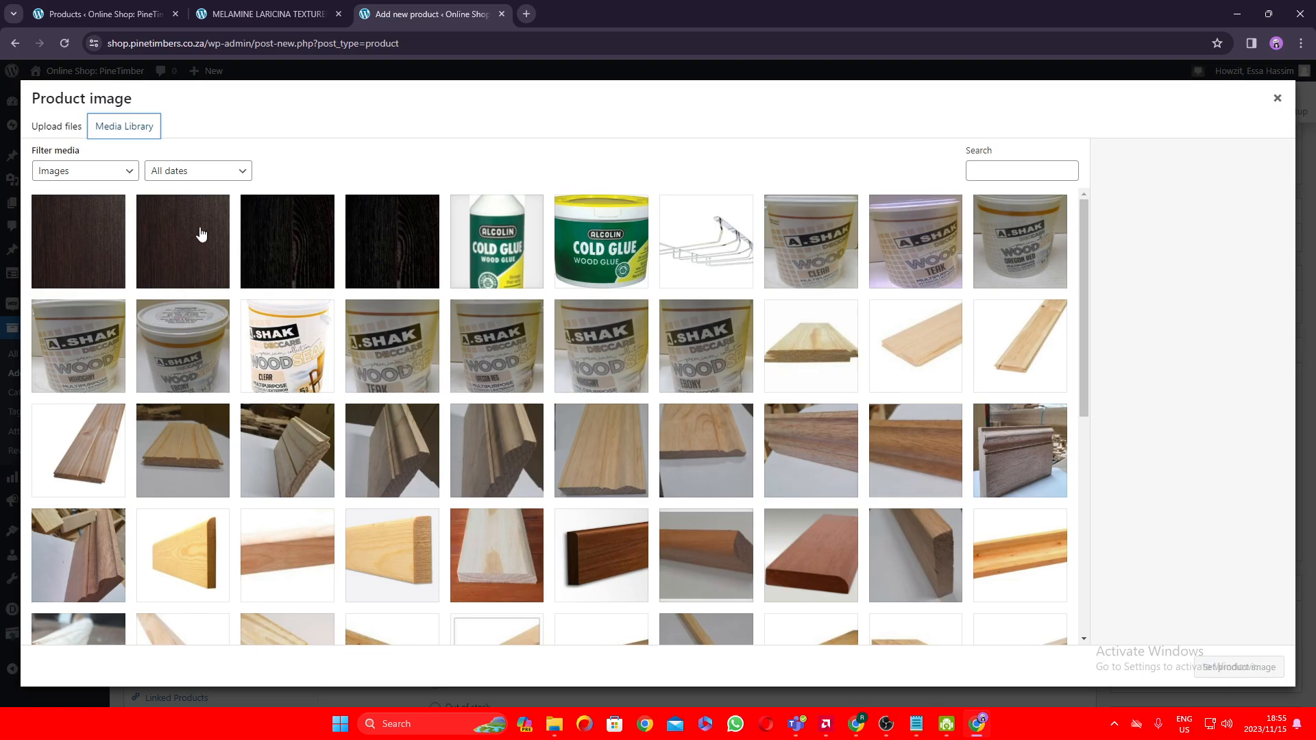
Step: Browse the media library and select the dark wood-grain image 566x566.webp for the product
{"action": "scroll", "coordinate": [498, 255], "scroll_direction": "down", "scroll_amount": 4}
{"action": "scroll", "coordinate": [625, 346], "scroll_direction": "up", "scroll_amount": 2}
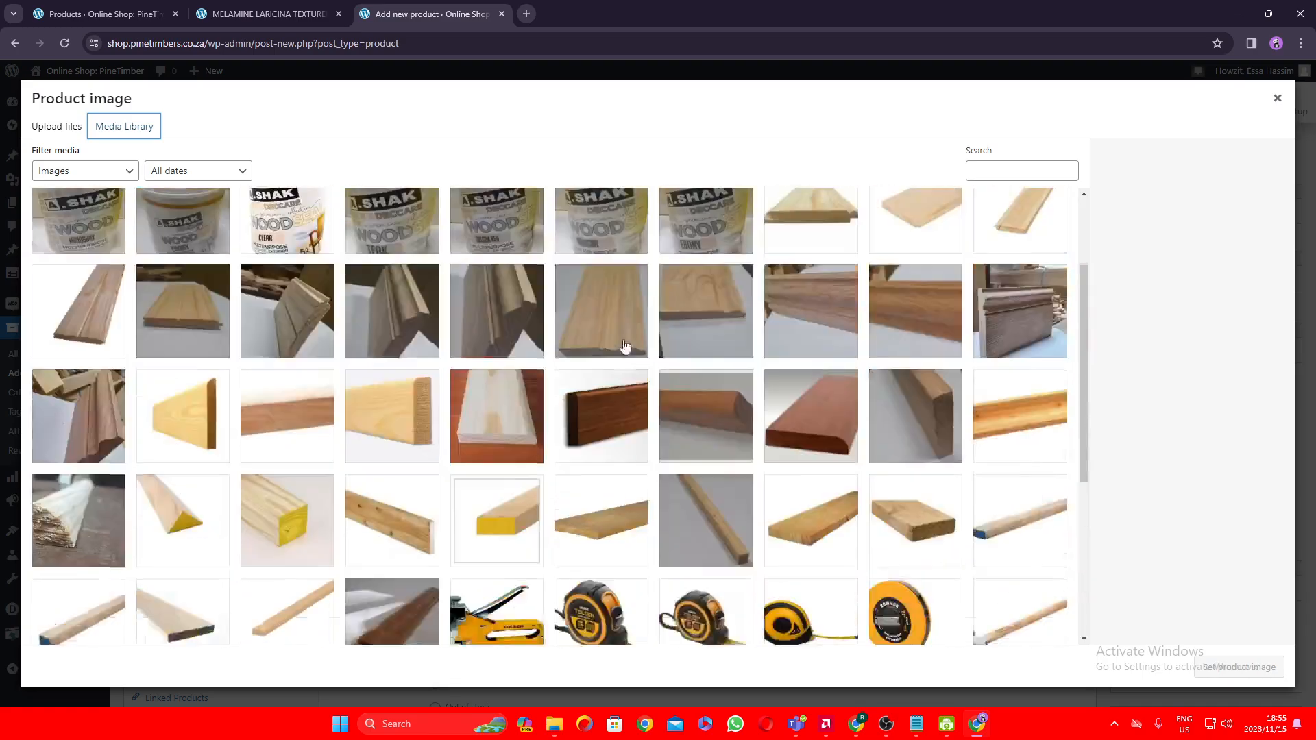
{"action": "scroll", "coordinate": [625, 346], "scroll_direction": "up", "scroll_amount": 3}
{"action": "scroll", "coordinate": [624, 346], "scroll_direction": "down", "scroll_amount": 8}
{"action": "scroll", "coordinate": [303, 301], "scroll_direction": "up", "scroll_amount": 2}
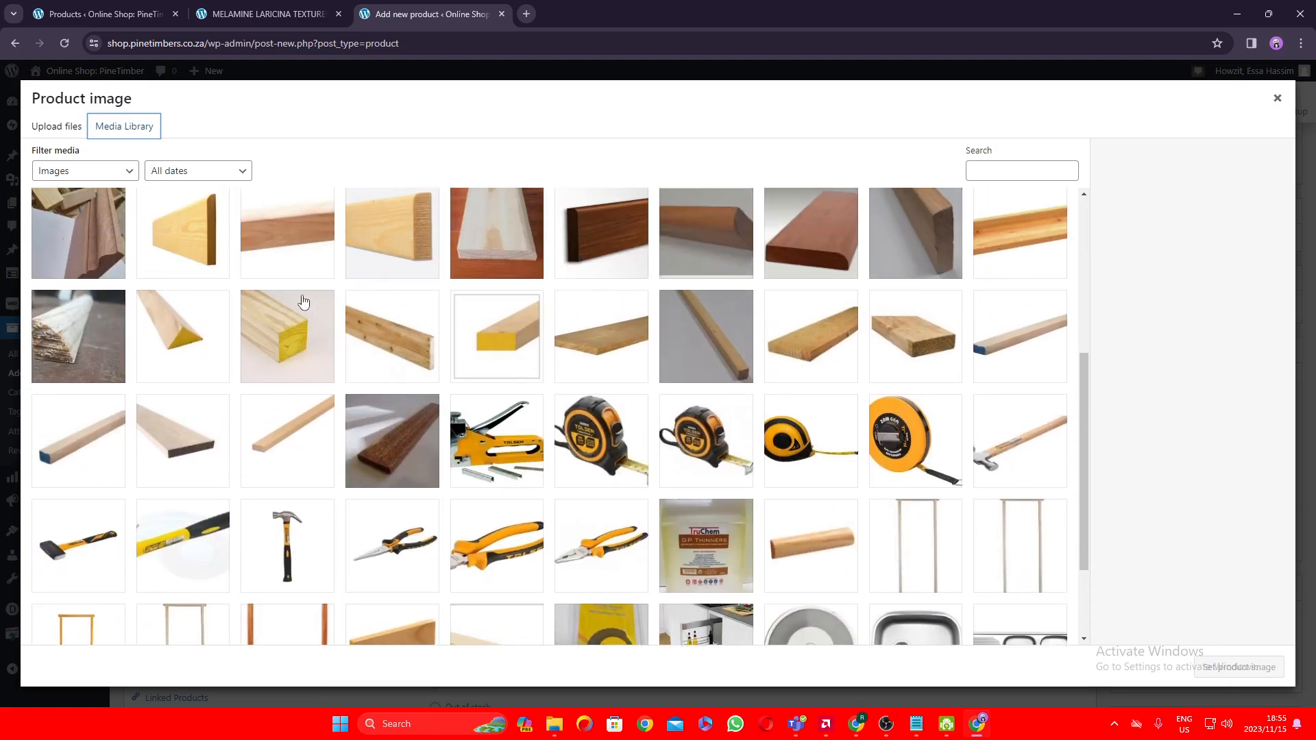
{"action": "scroll", "coordinate": [304, 301], "scroll_direction": "up", "scroll_amount": 3}
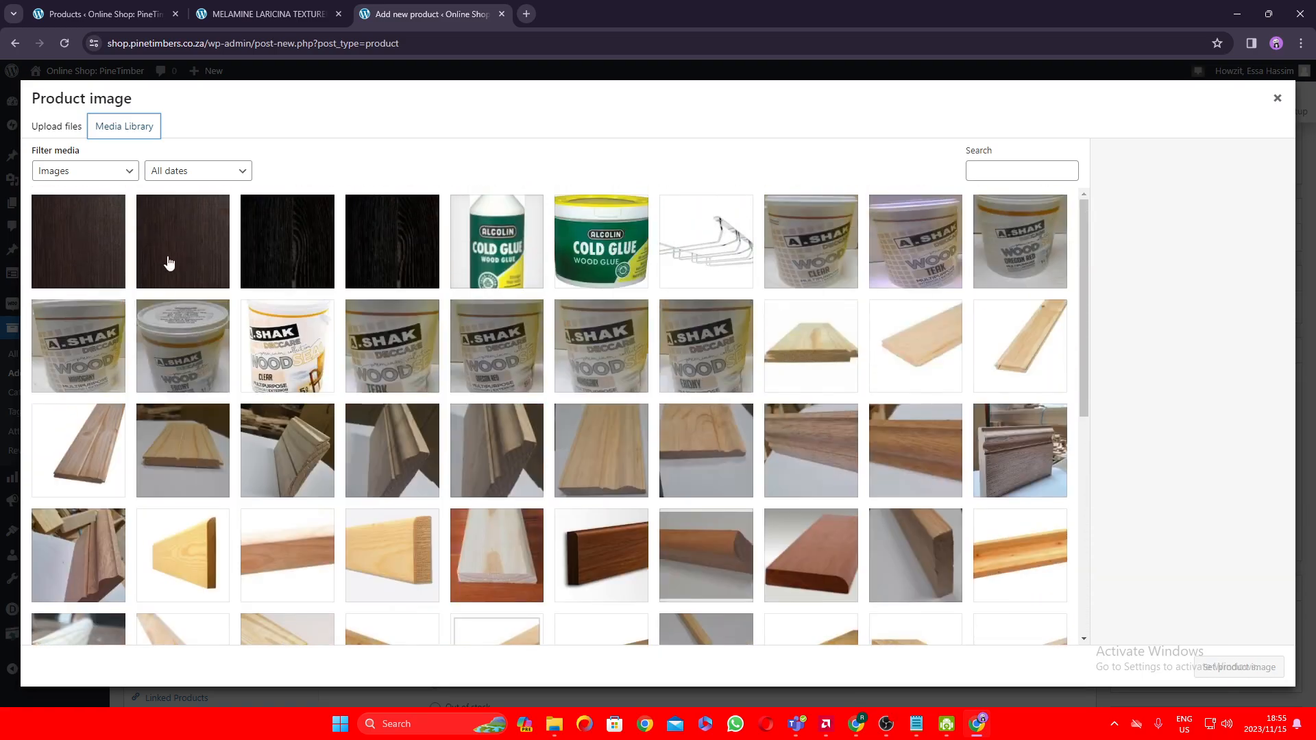
{"action": "left_click", "coordinate": [83, 252]}
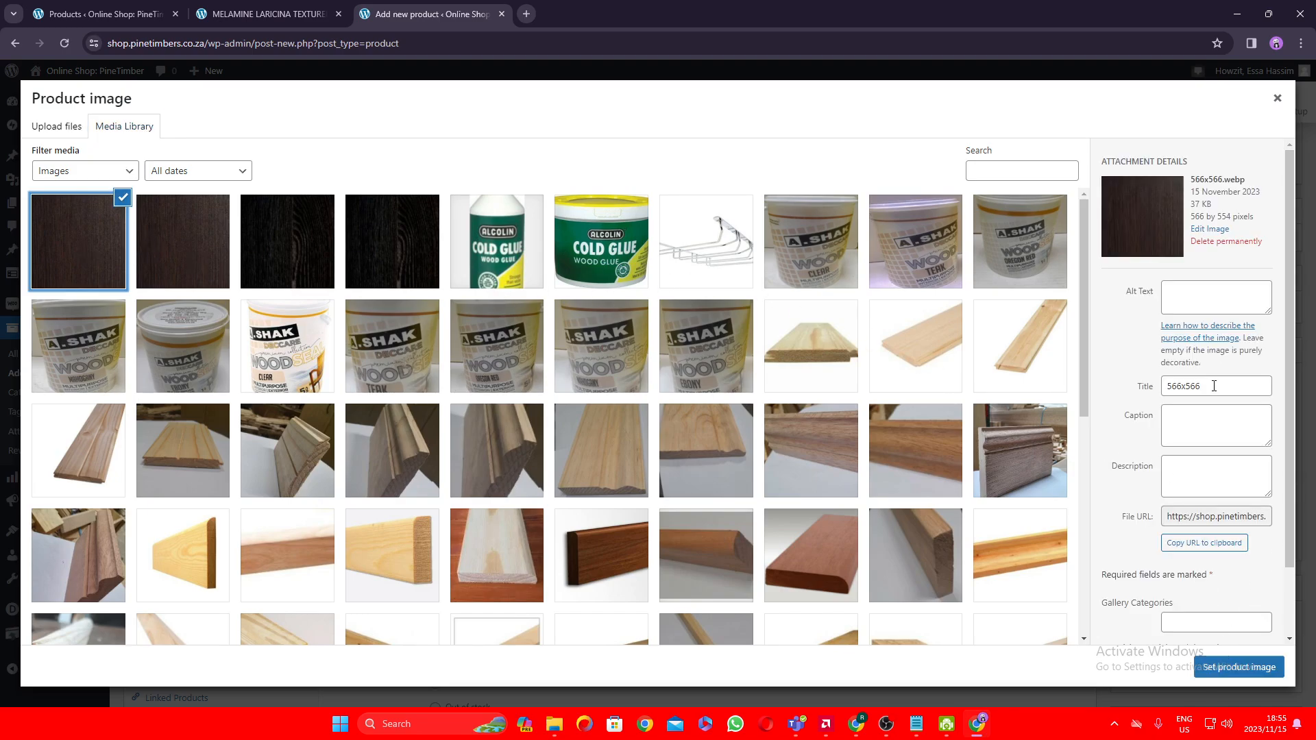
Step: Replace the selected image's title with "African Wenge Melamine"
{"action": "left_click_drag", "start_coordinate": [1213, 386], "coordinate": [1110, 395]}
{"action": "key", "text": "BackSpace"}
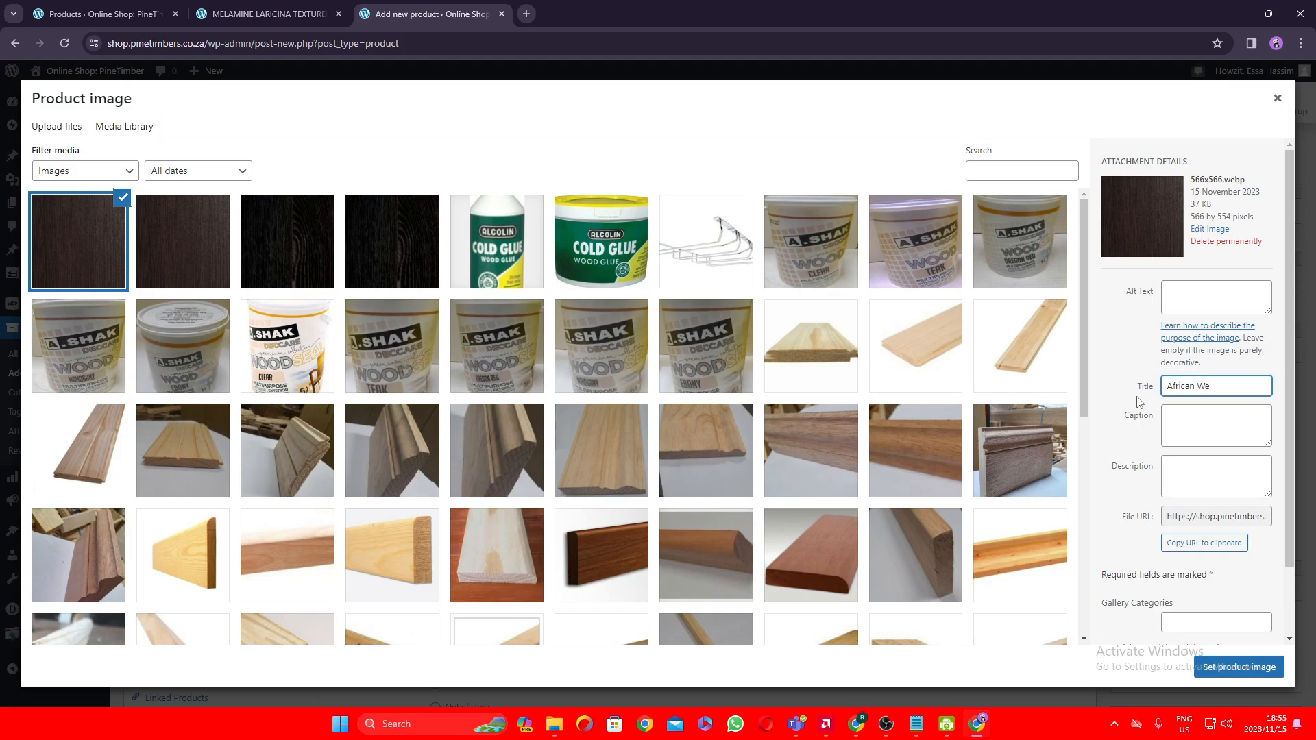
{"action": "type", "text": "Melamine"}
{"action": "left_click_drag", "start_coordinate": [1166, 388], "coordinate": [1269, 389]}
Step: Copy the image title "African Wenge Melamine" into the image's alt text
{"action": "left_click", "coordinate": [1178, 310]}
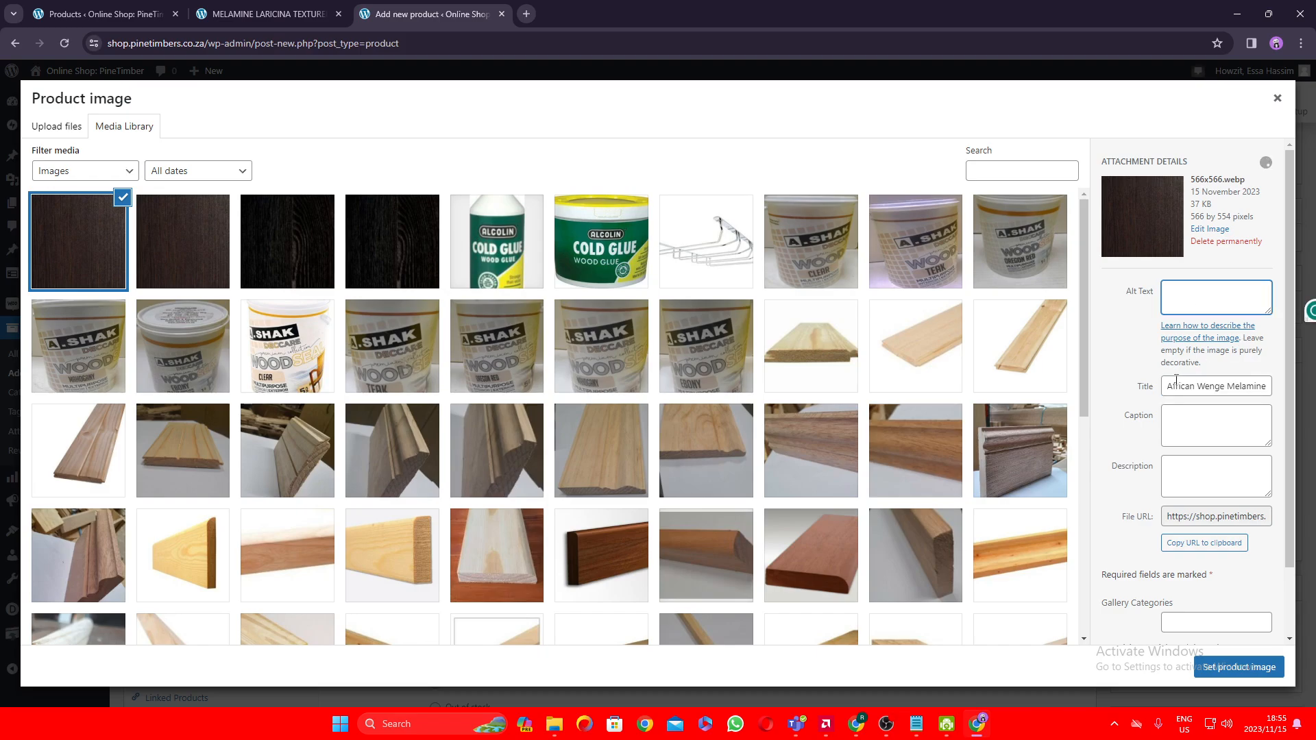
{"action": "triple_click", "coordinate": [1230, 388]}
{"action": "right_click", "coordinate": [1231, 389]}
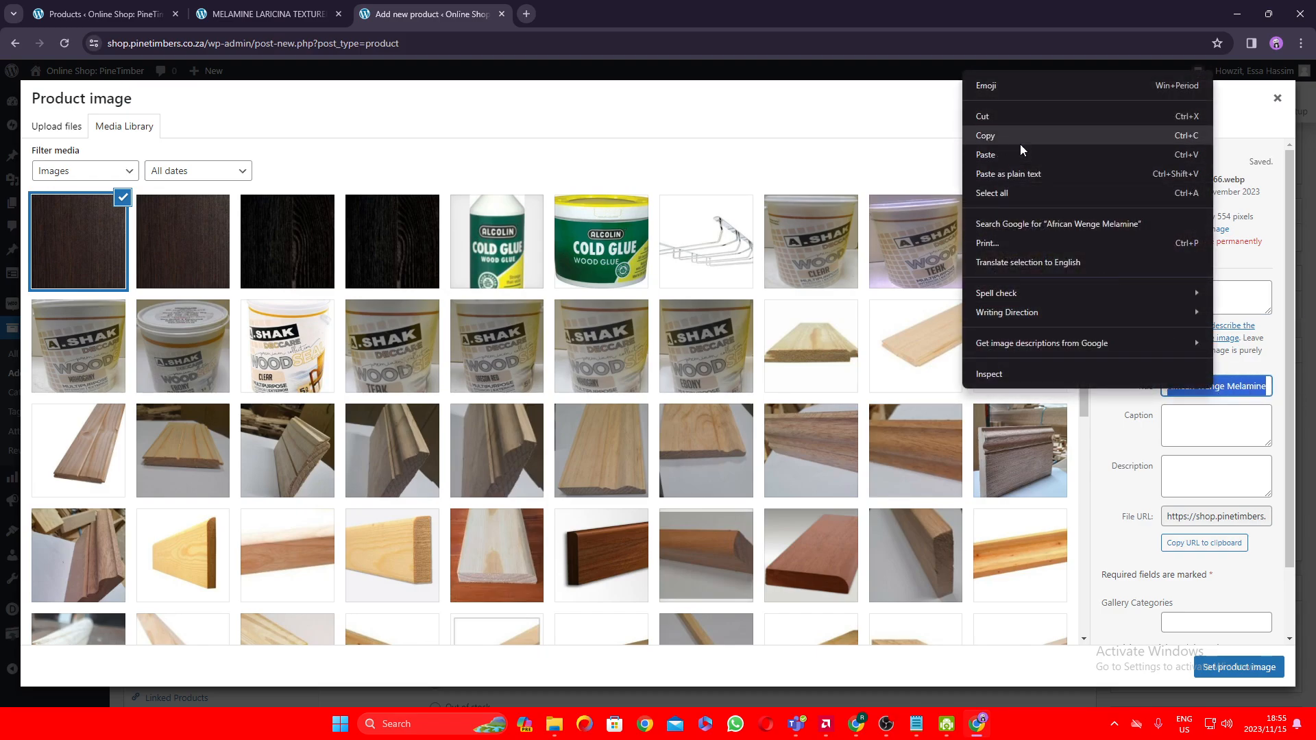
{"action": "left_click", "coordinate": [1115, 137]}
{"action": "left_click", "coordinate": [1189, 300]}
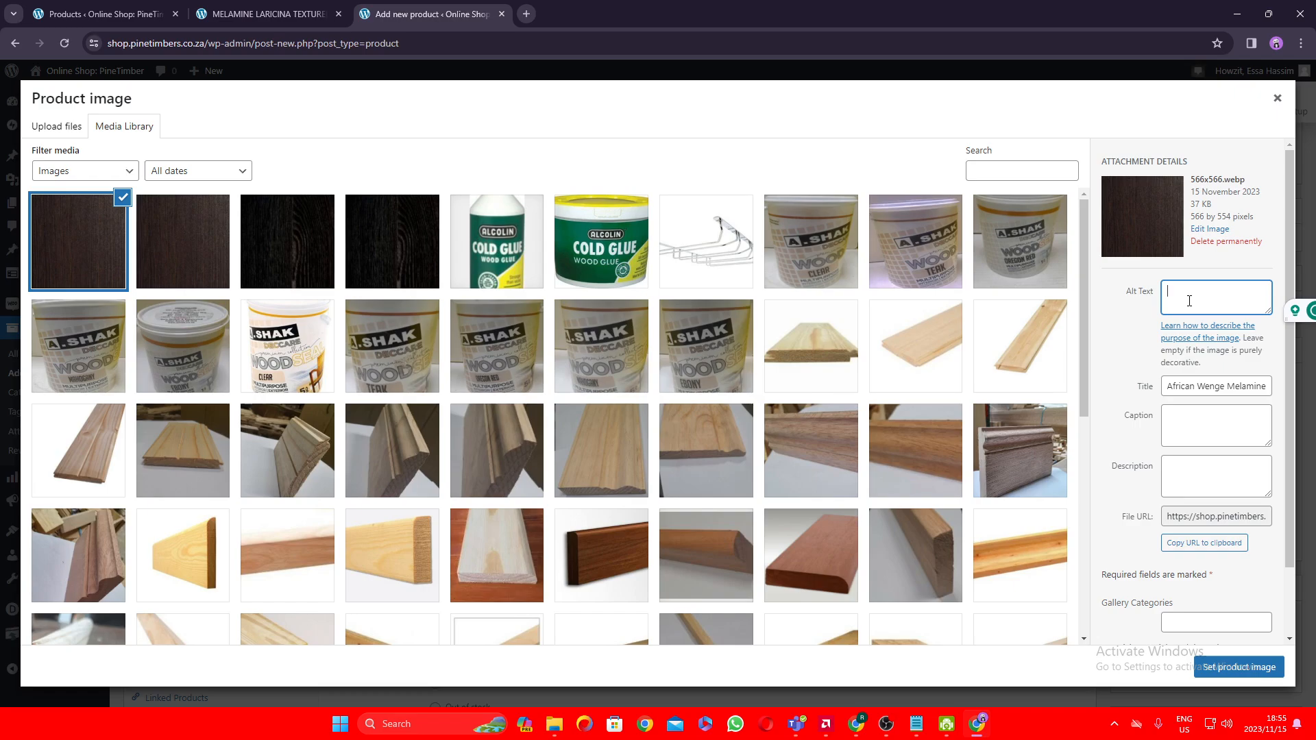
{"action": "key", "text": "ctrl+v"}
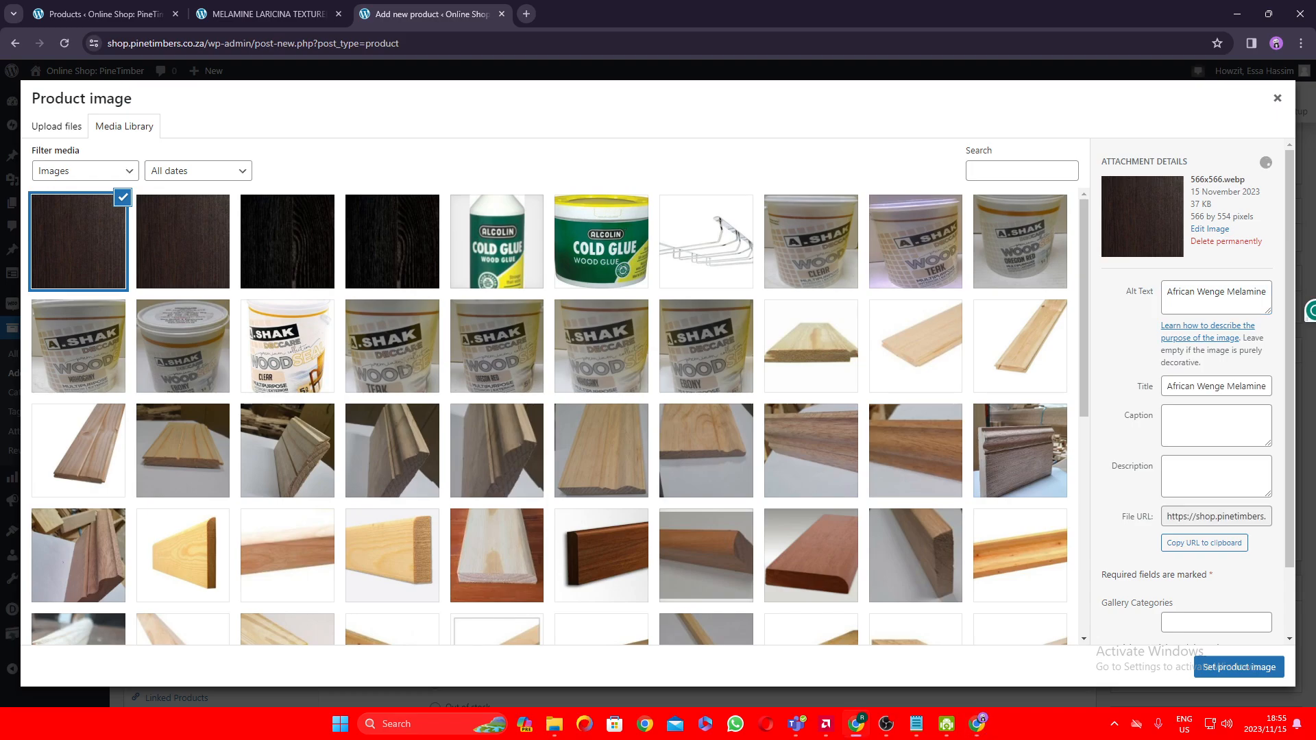
Step: Replace the image's alt text with "African Wenge Melamine 2750x1830x16mm"
{"action": "key", "text": "alt+Tab"}
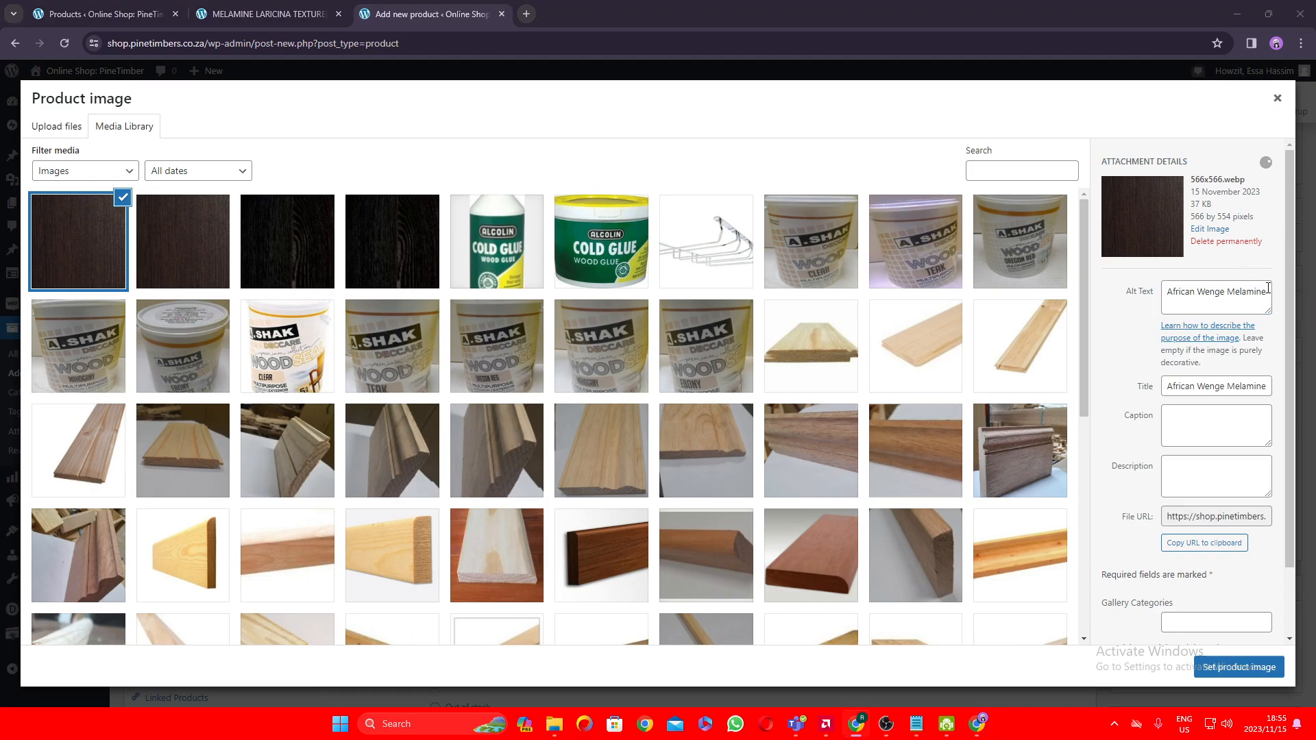
{"action": "triple_click", "coordinate": [1267, 288]}
{"action": "key", "text": "BackSpace"}
{"action": "key", "text": "ctrl+v"}
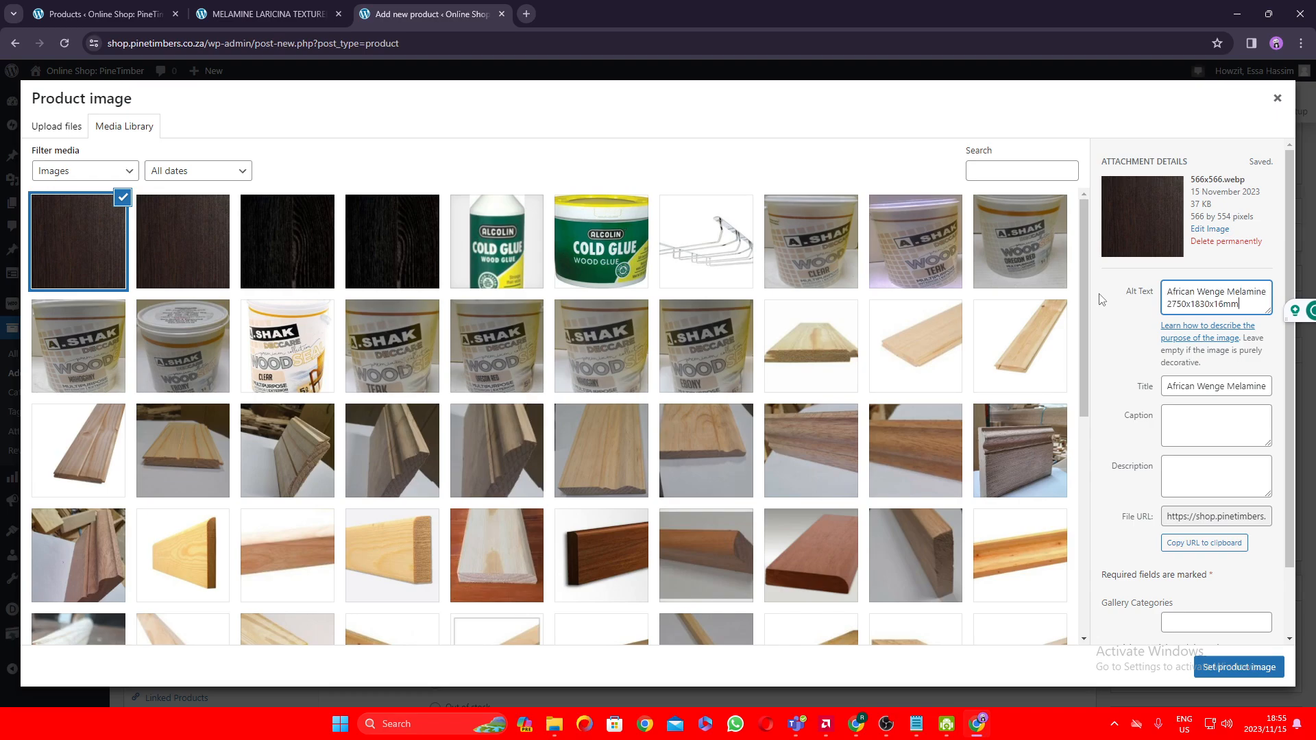
{"action": "left_click_drag", "start_coordinate": [1204, 305], "coordinate": [1165, 305]}
{"action": "left_click", "coordinate": [1237, 306]}
{"action": "left_click", "coordinate": [1127, 312]}
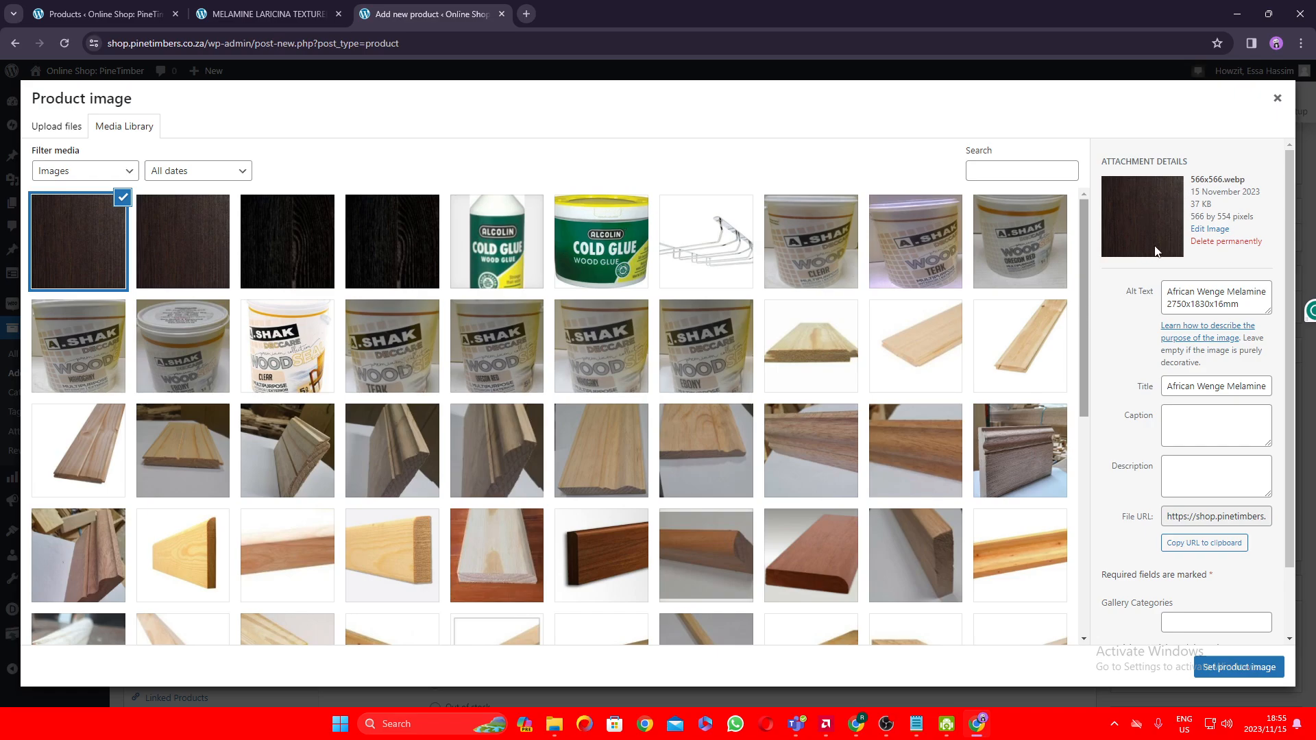
Step: Check the remaining attachment details and set the selected wenge image as the product image
{"action": "left_click_drag", "start_coordinate": [1246, 308], "coordinate": [1147, 302]}
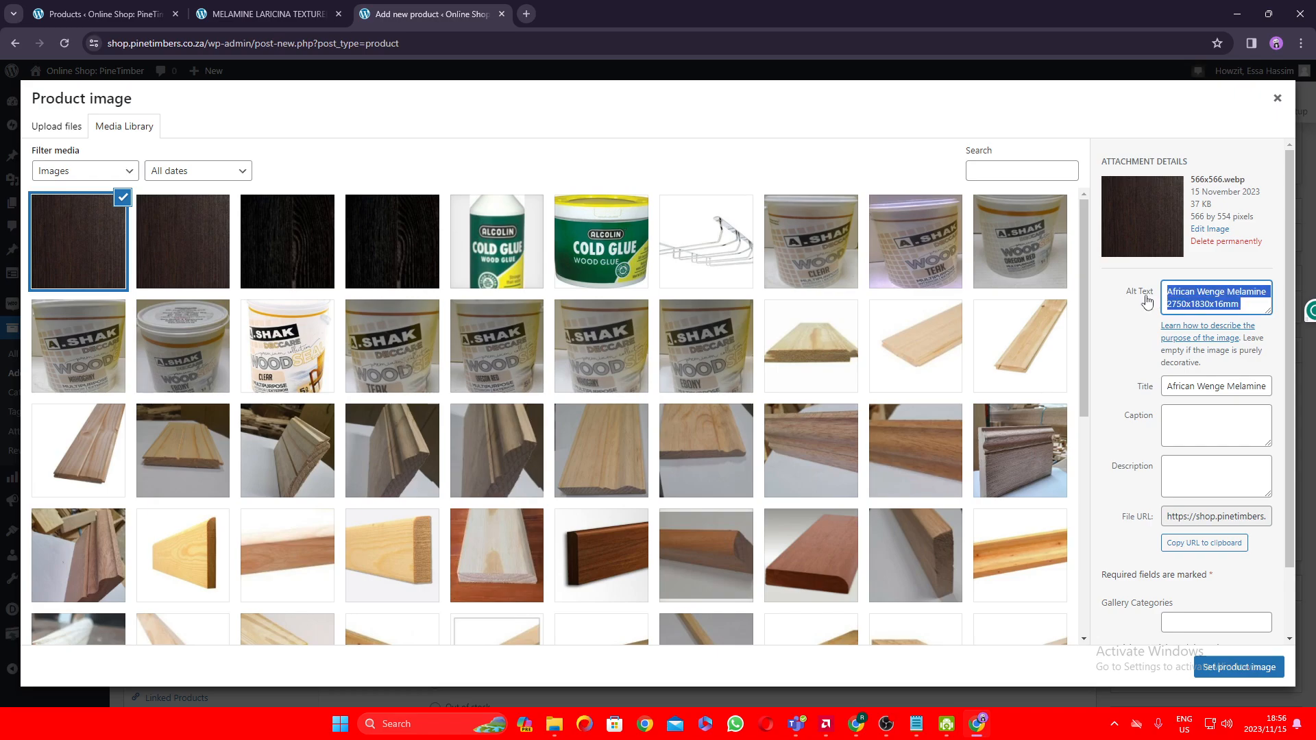
{"action": "scroll", "coordinate": [1119, 388], "scroll_direction": "down", "scroll_amount": 2}
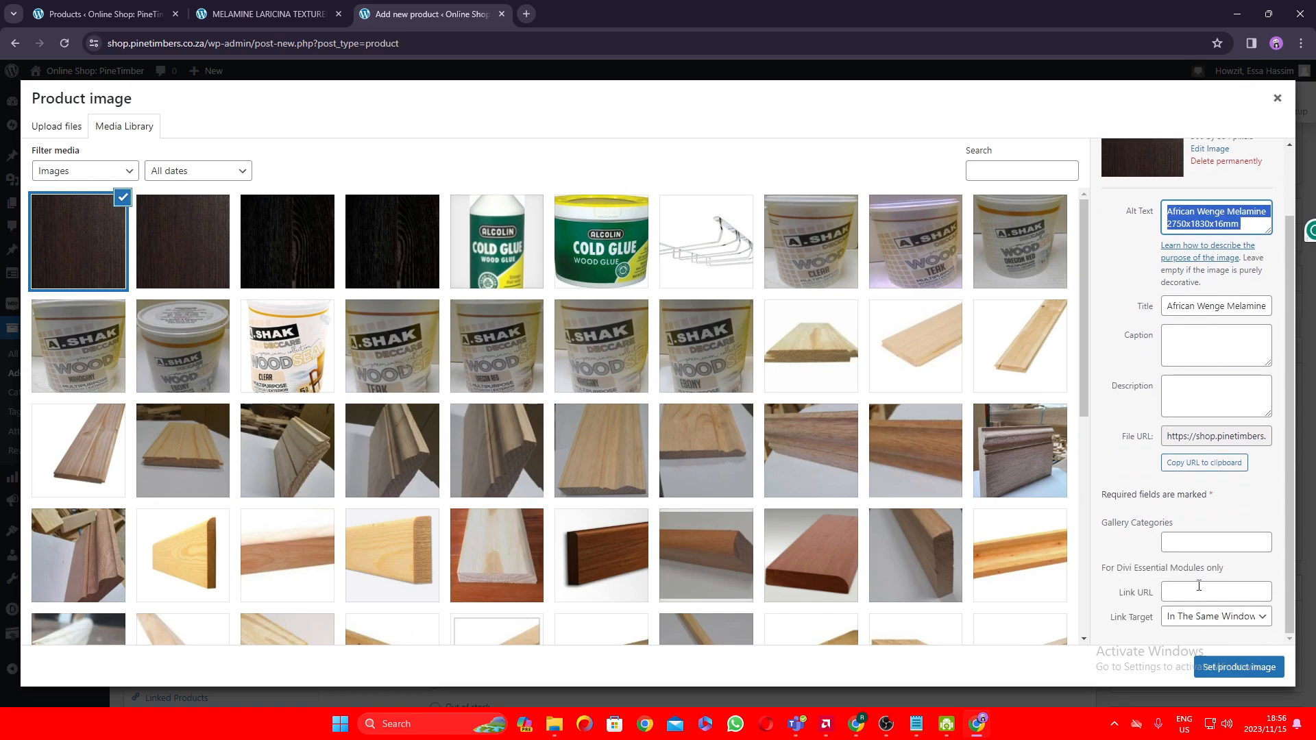
{"action": "left_click", "coordinate": [1219, 668]}
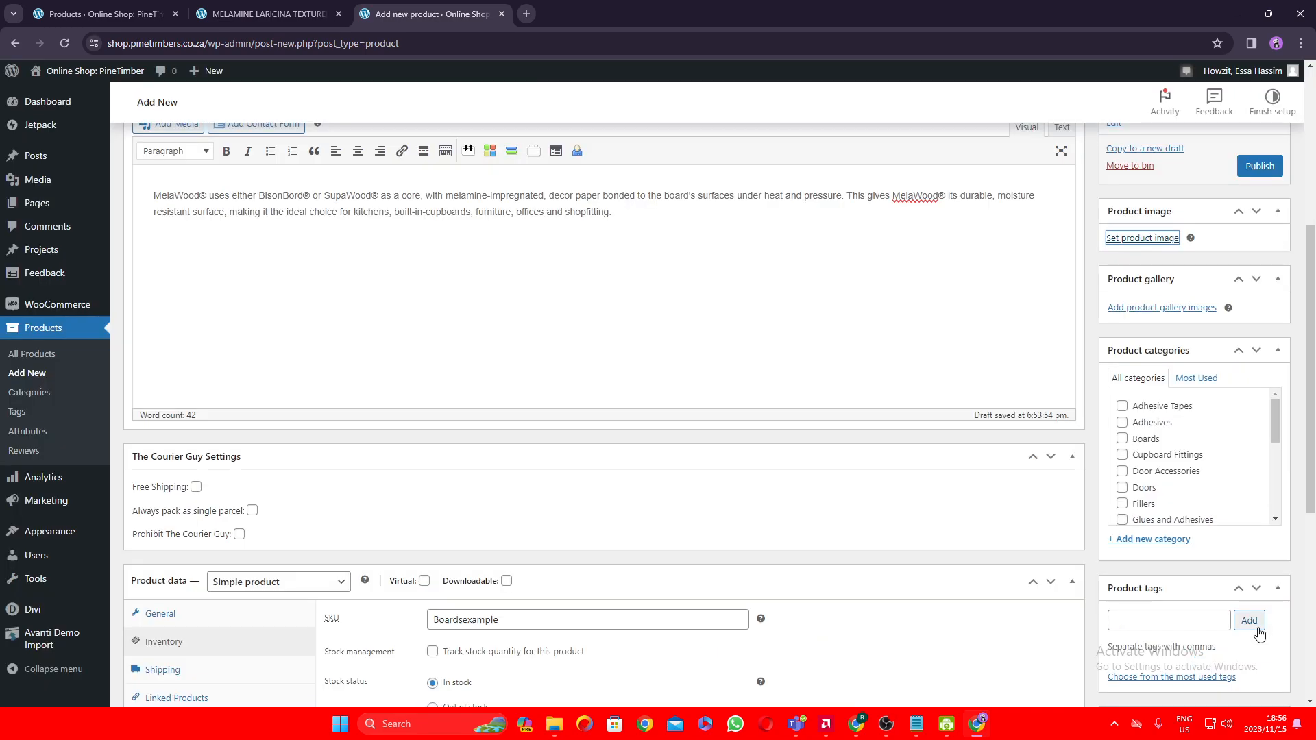
Step: Review the new product's details and assign the product to the Boards category
{"action": "scroll", "coordinate": [1010, 450], "scroll_direction": "down", "scroll_amount": 4}
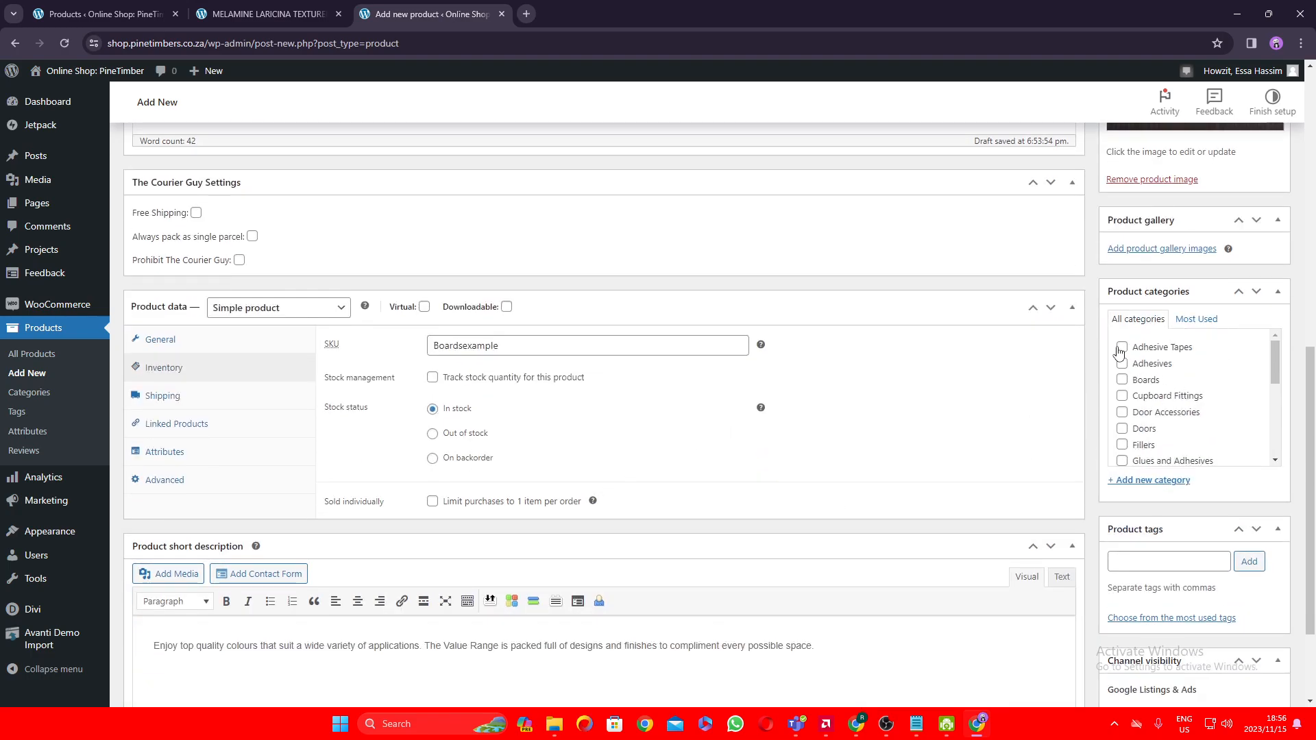
{"action": "scroll", "coordinate": [1132, 397], "scroll_direction": "down", "scroll_amount": 3}
{"action": "scroll", "coordinate": [1151, 379], "scroll_direction": "up", "scroll_amount": 3}
{"action": "scroll", "coordinate": [1158, 404], "scroll_direction": "down", "scroll_amount": 8}
{"action": "scroll", "coordinate": [1165, 428], "scroll_direction": "up", "scroll_amount": 8}
{"action": "scroll", "coordinate": [1116, 356], "scroll_direction": "up", "scroll_amount": 5}
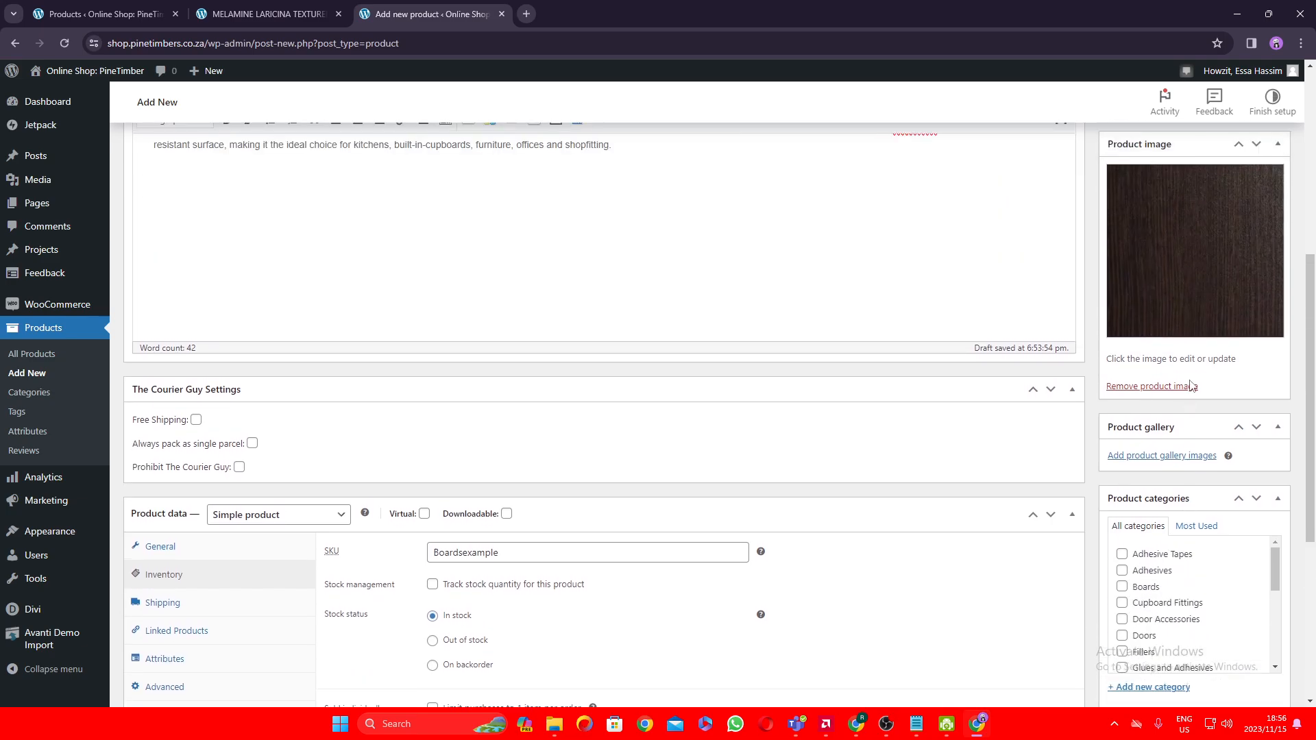
{"action": "scroll", "coordinate": [608, 359], "scroll_direction": "up", "scroll_amount": 2}
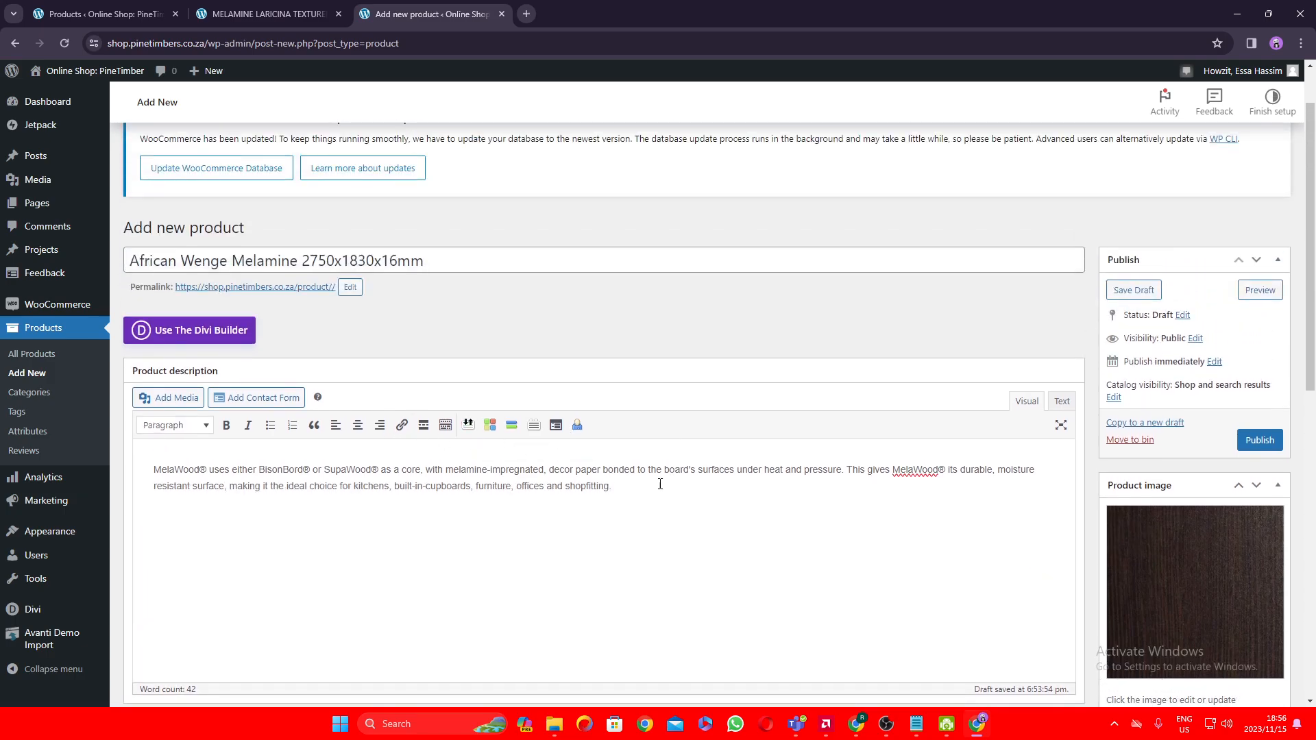
{"action": "scroll", "coordinate": [657, 481], "scroll_direction": "down", "scroll_amount": 9}
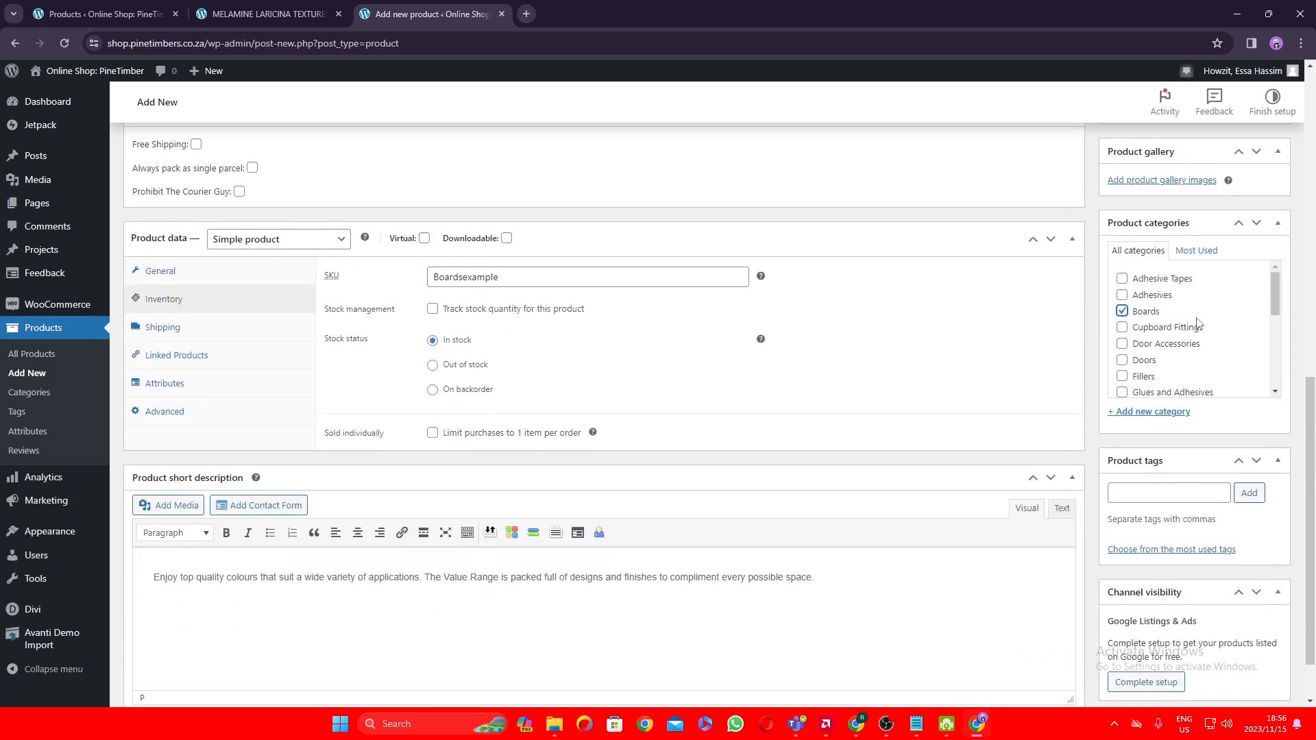
Step: Try opening the link for adding a new category in a separate tab, and return to the product being edited
{"action": "scroll", "coordinate": [1163, 340], "scroll_direction": "down", "scroll_amount": 1}
{"action": "scroll", "coordinate": [1163, 341], "scroll_direction": "up", "scroll_amount": 1}
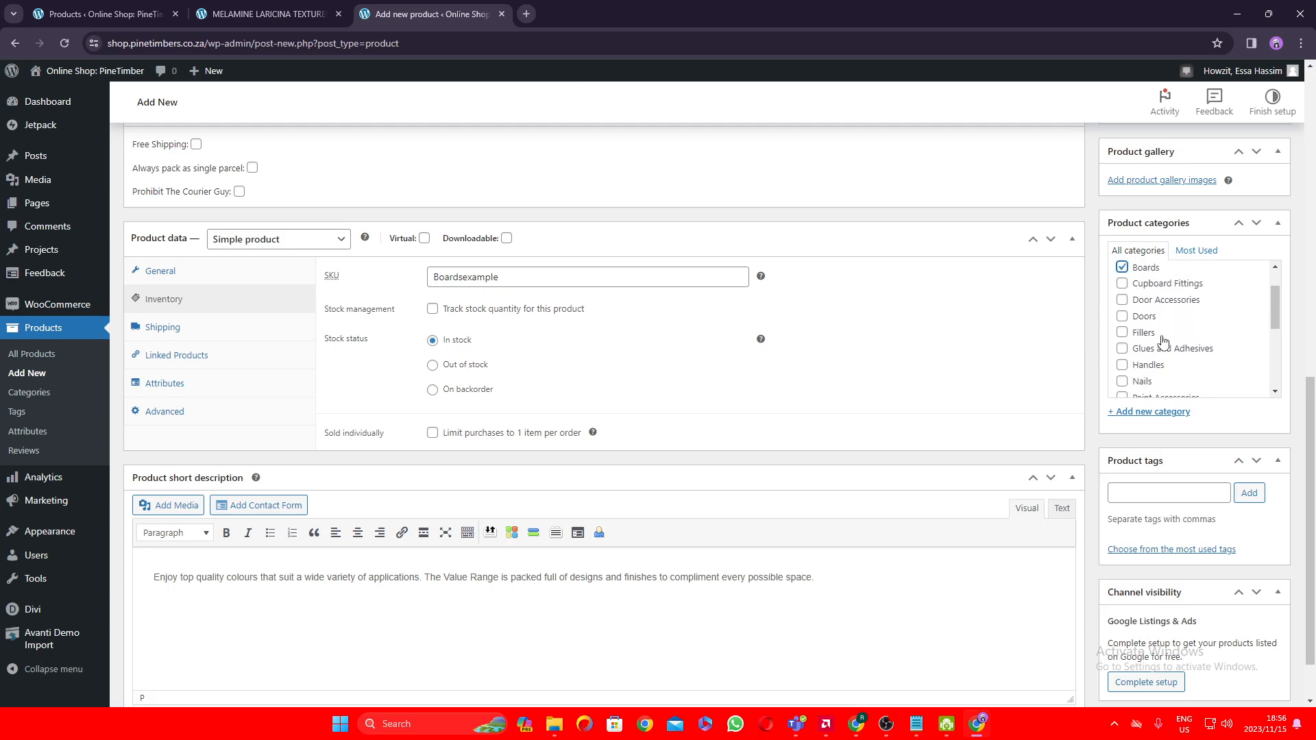
{"action": "right_click", "coordinate": [1143, 412]}
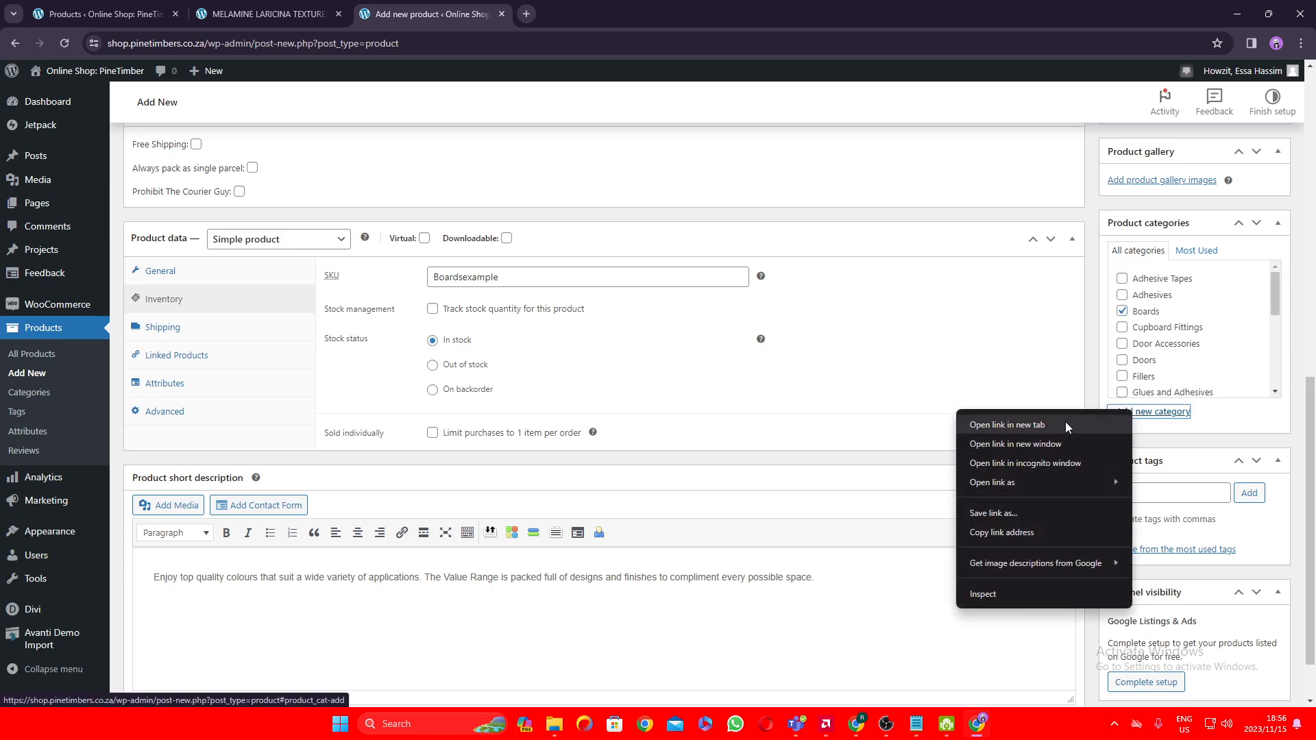
{"action": "left_click", "coordinate": [1065, 424]}
{"action": "left_click", "coordinate": [580, 3]}
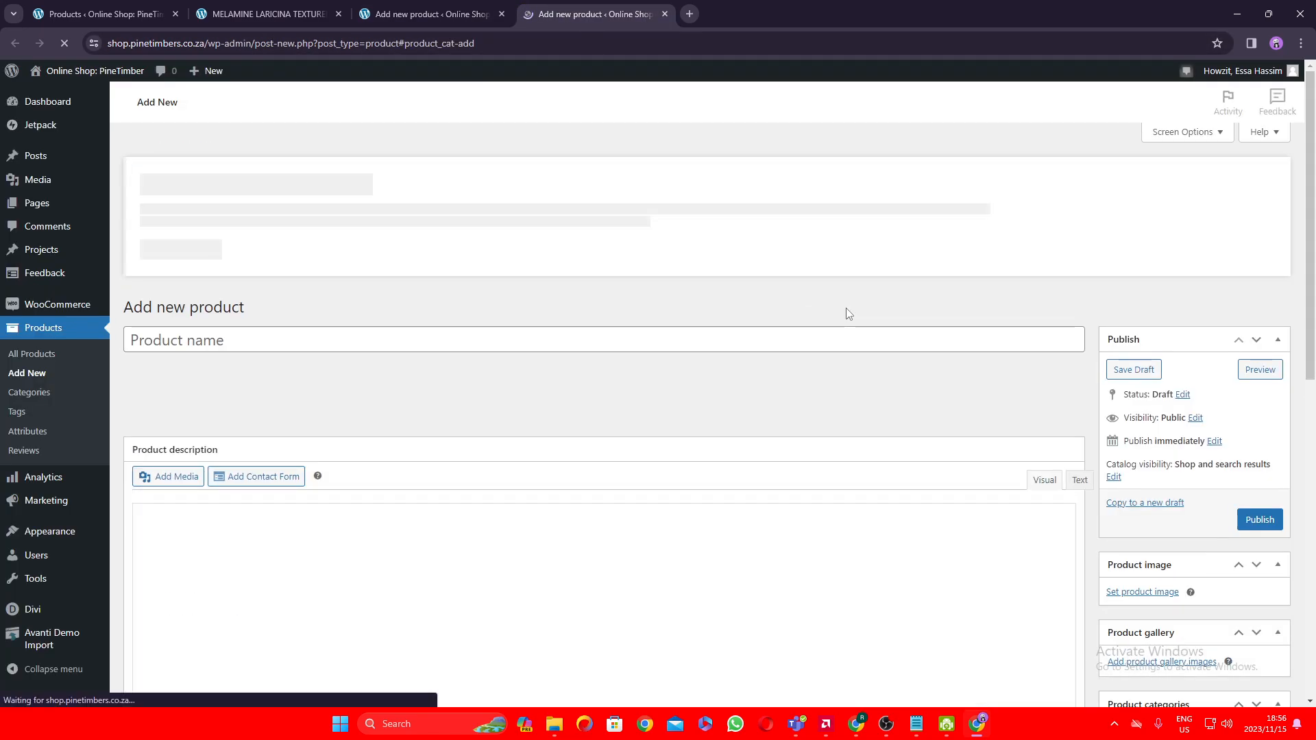
{"action": "left_click", "coordinate": [431, 14]}
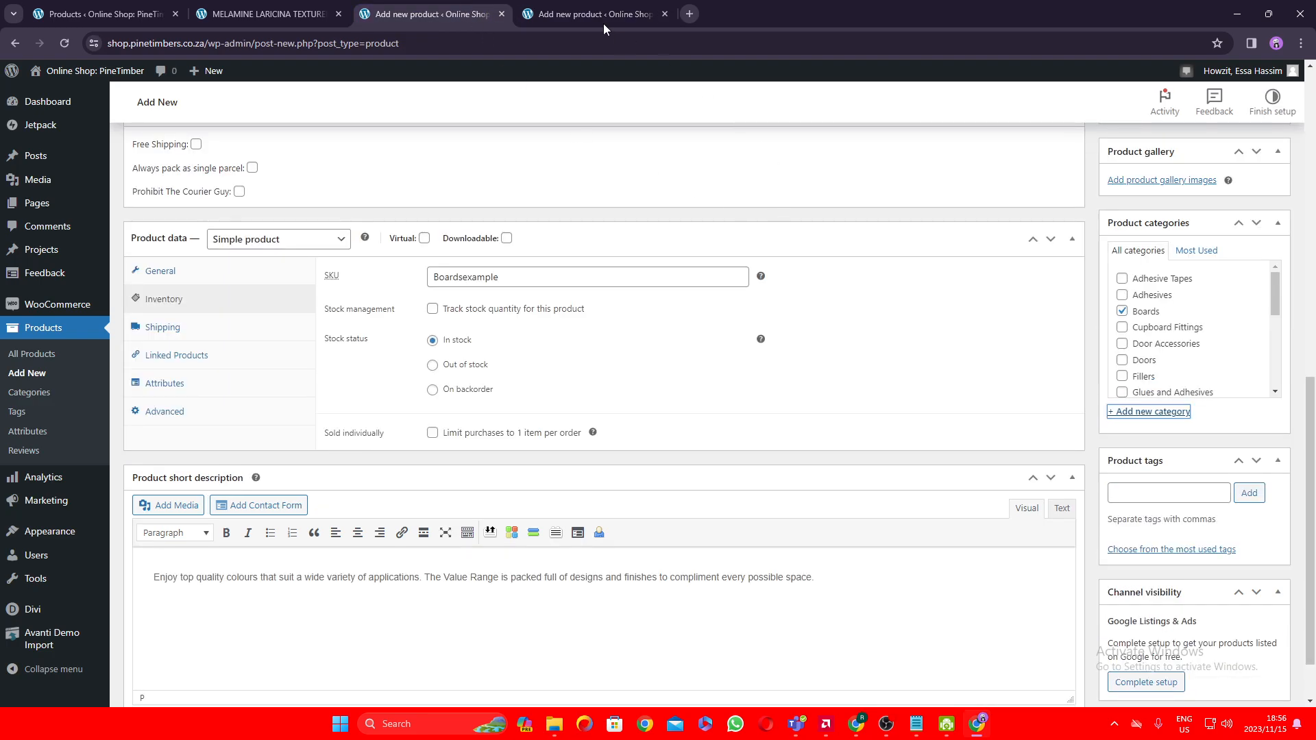
{"action": "scroll", "coordinate": [1158, 427], "scroll_direction": "down", "scroll_amount": 1}
{"action": "left_click", "coordinate": [1209, 352]}
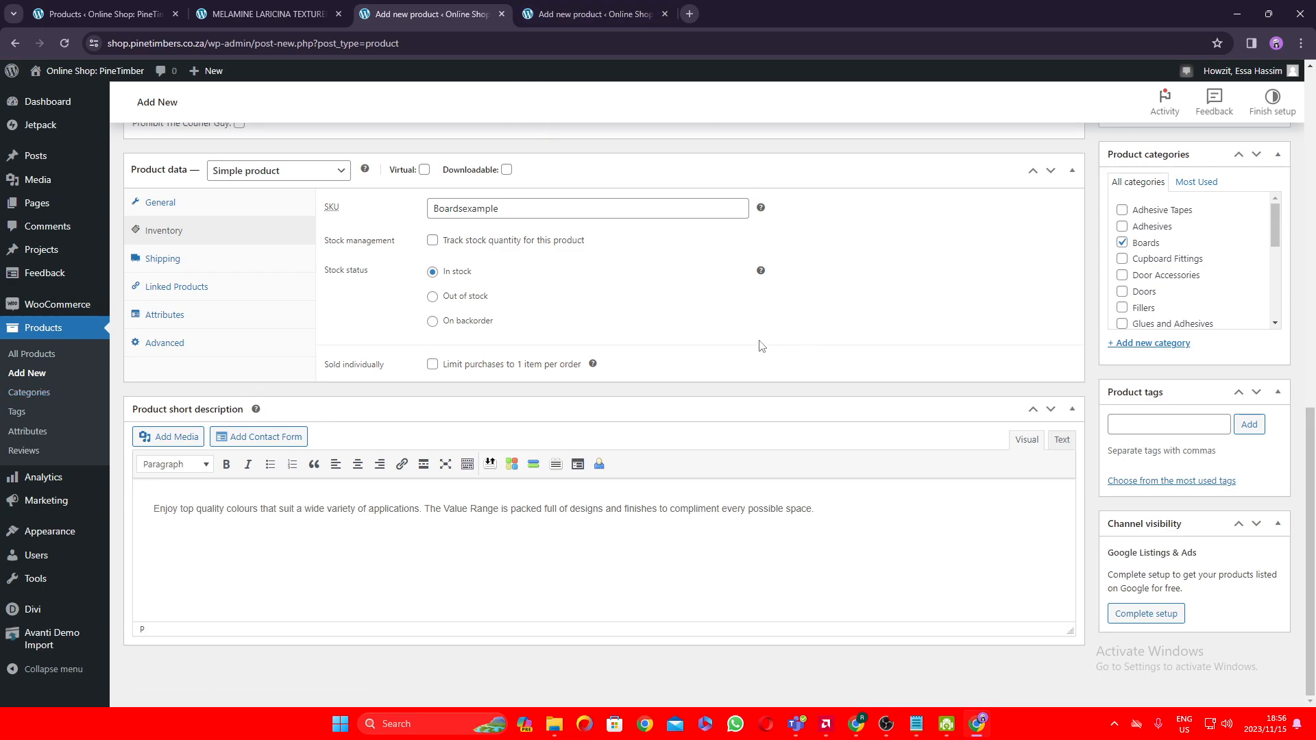
Step: Open the product categories page in a new tab and close the extra blank new-product tab
{"action": "right_click", "coordinate": [37, 398]}
{"action": "left_click", "coordinate": [76, 402]}
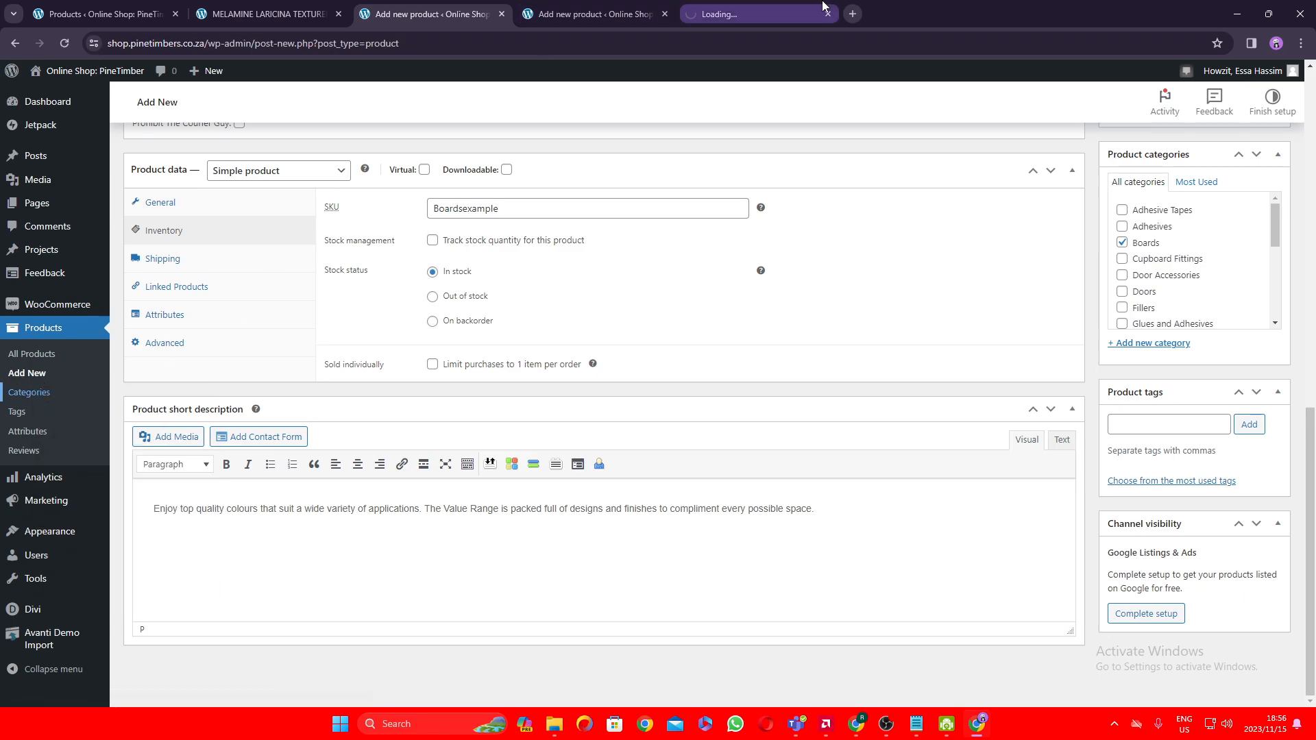
{"action": "left_click", "coordinate": [821, 7]}
{"action": "left_click", "coordinate": [664, 14]}
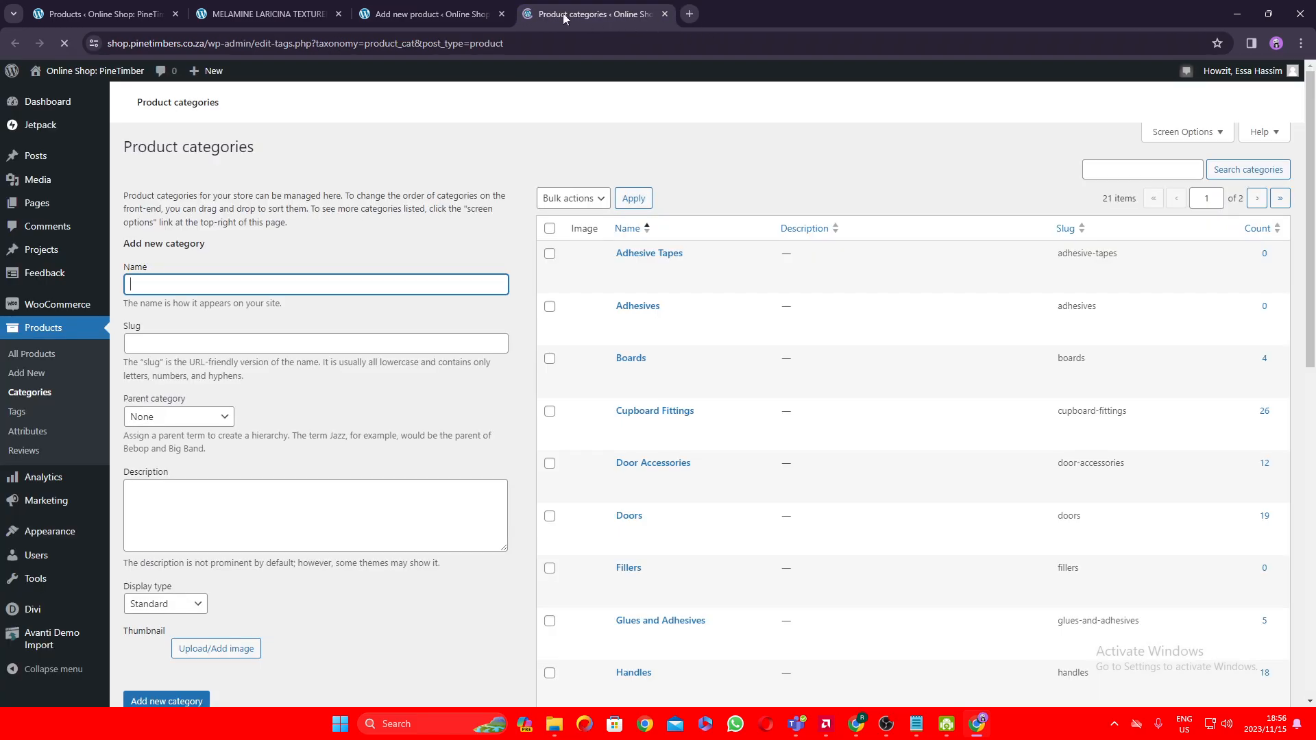
Step: Look through the list of existing product categories
{"action": "scroll", "coordinate": [666, 364], "scroll_direction": "down", "scroll_amount": 5}
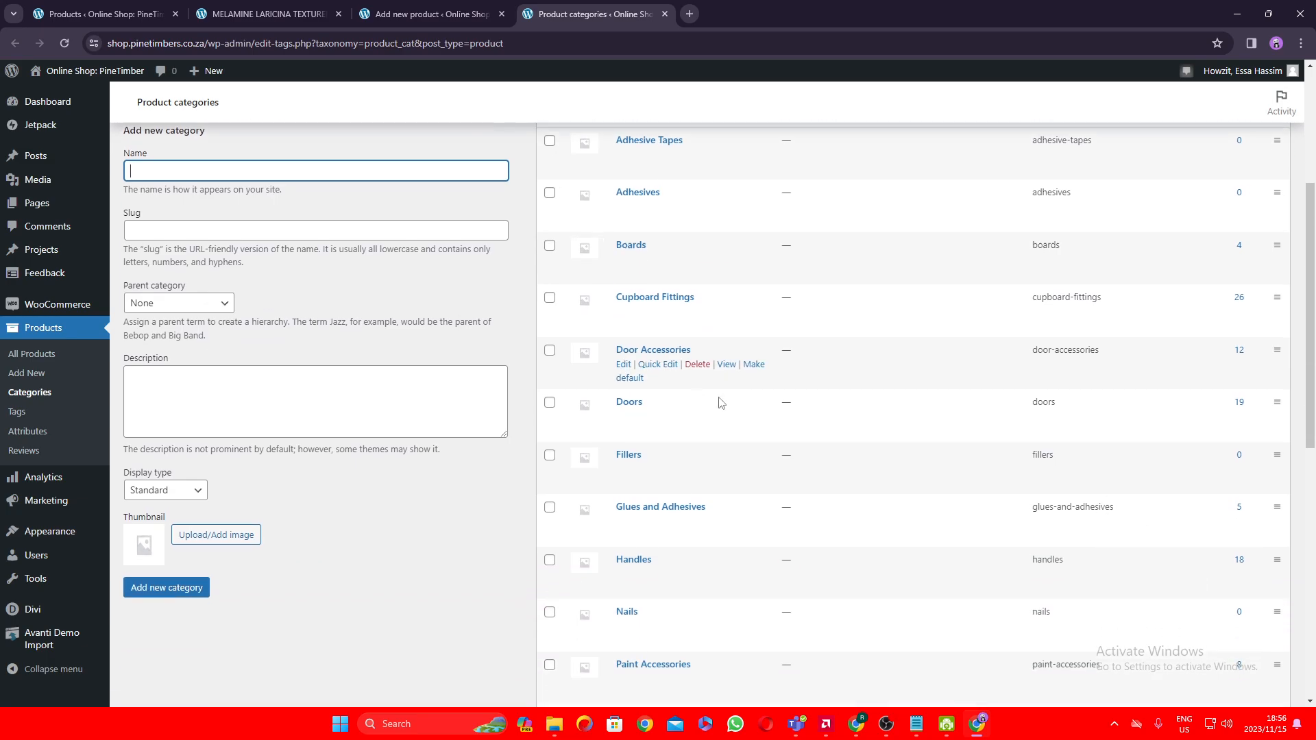
{"action": "scroll", "coordinate": [750, 424], "scroll_direction": "down", "scroll_amount": 3}
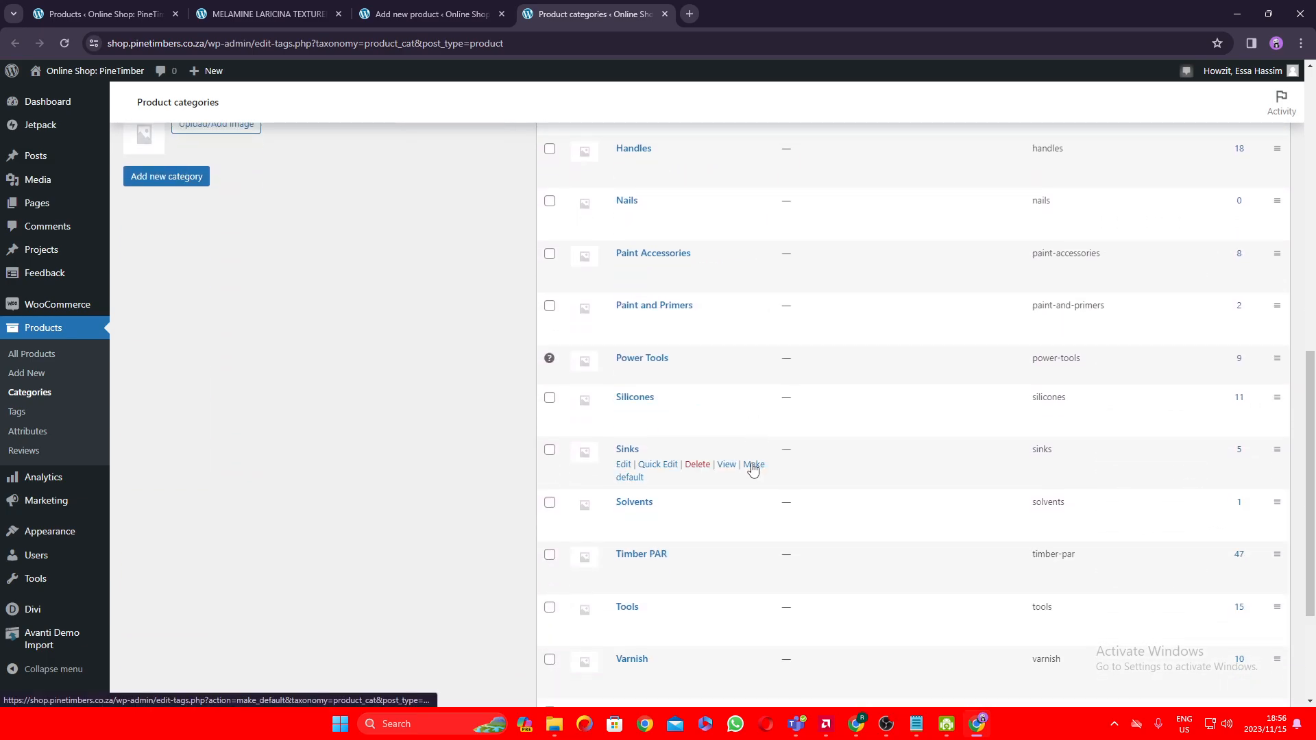
{"action": "scroll", "coordinate": [757, 465], "scroll_direction": "down", "scroll_amount": 3}
{"action": "scroll", "coordinate": [759, 466], "scroll_direction": "up", "scroll_amount": 10}
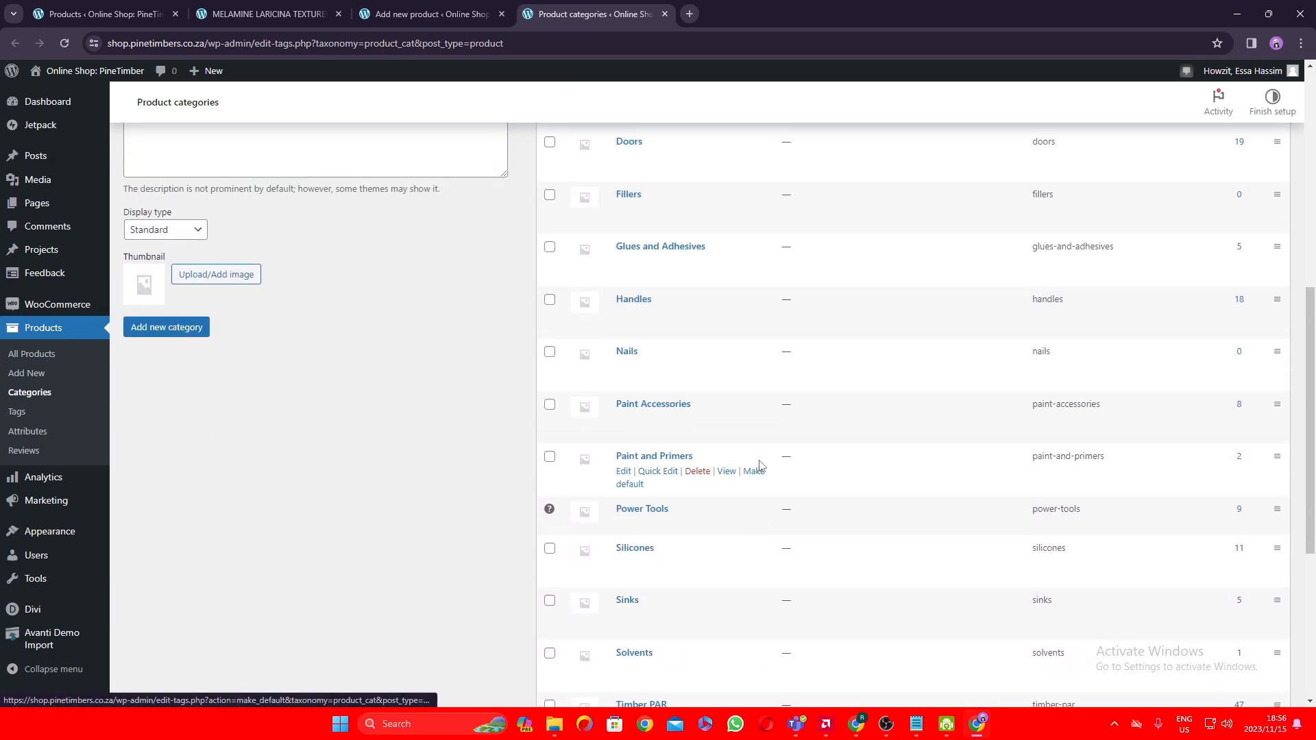
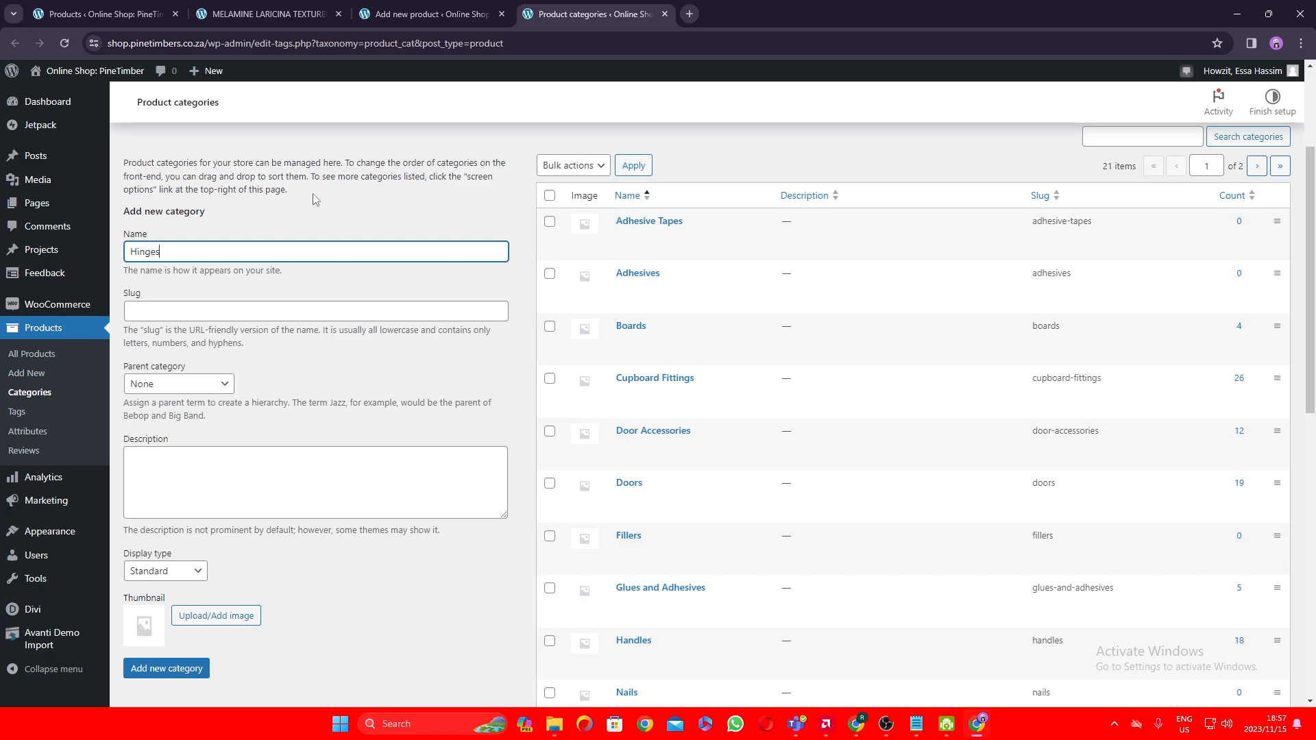
Step: Examine the name and slug fields of the new category form for the Hinges category
{"action": "left_click", "coordinate": [389, 219]}
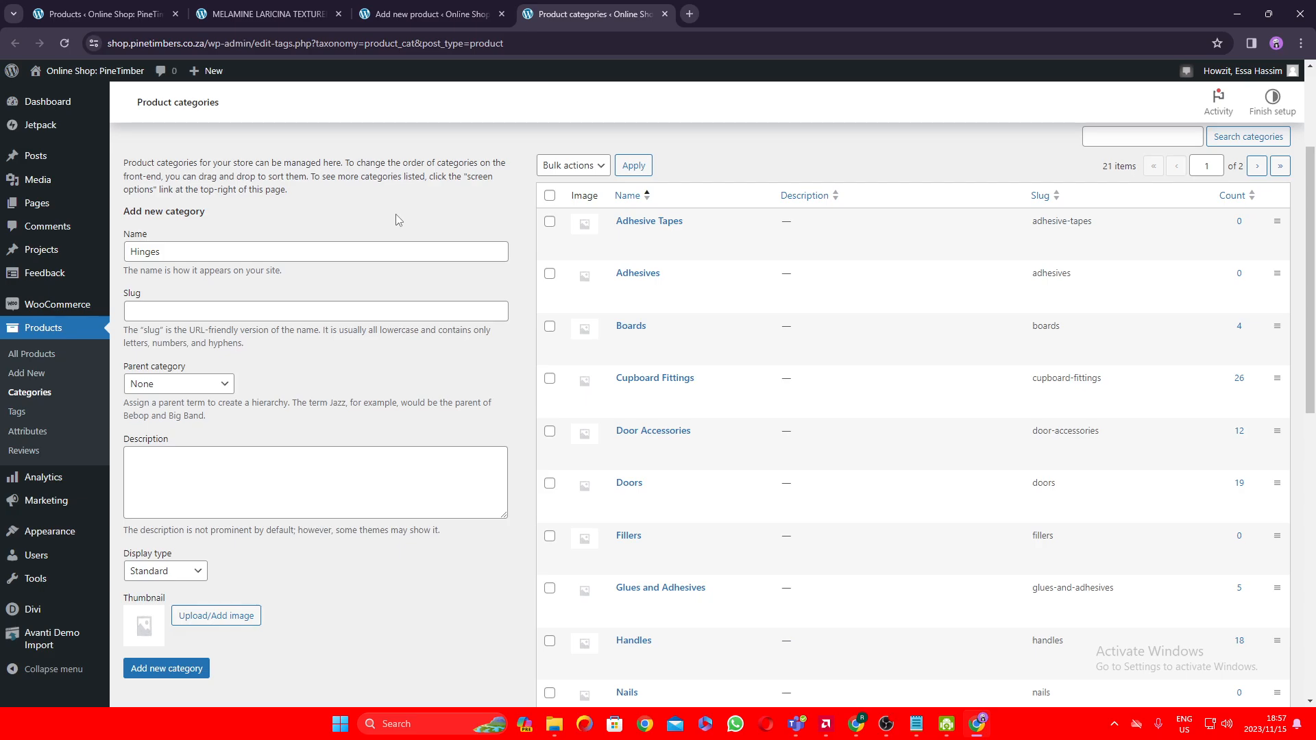
{"action": "scroll", "coordinate": [376, 235], "scroll_direction": "down", "scroll_amount": 3}
{"action": "scroll", "coordinate": [331, 244], "scroll_direction": "up", "scroll_amount": 3}
{"action": "double_click", "coordinate": [310, 252]}
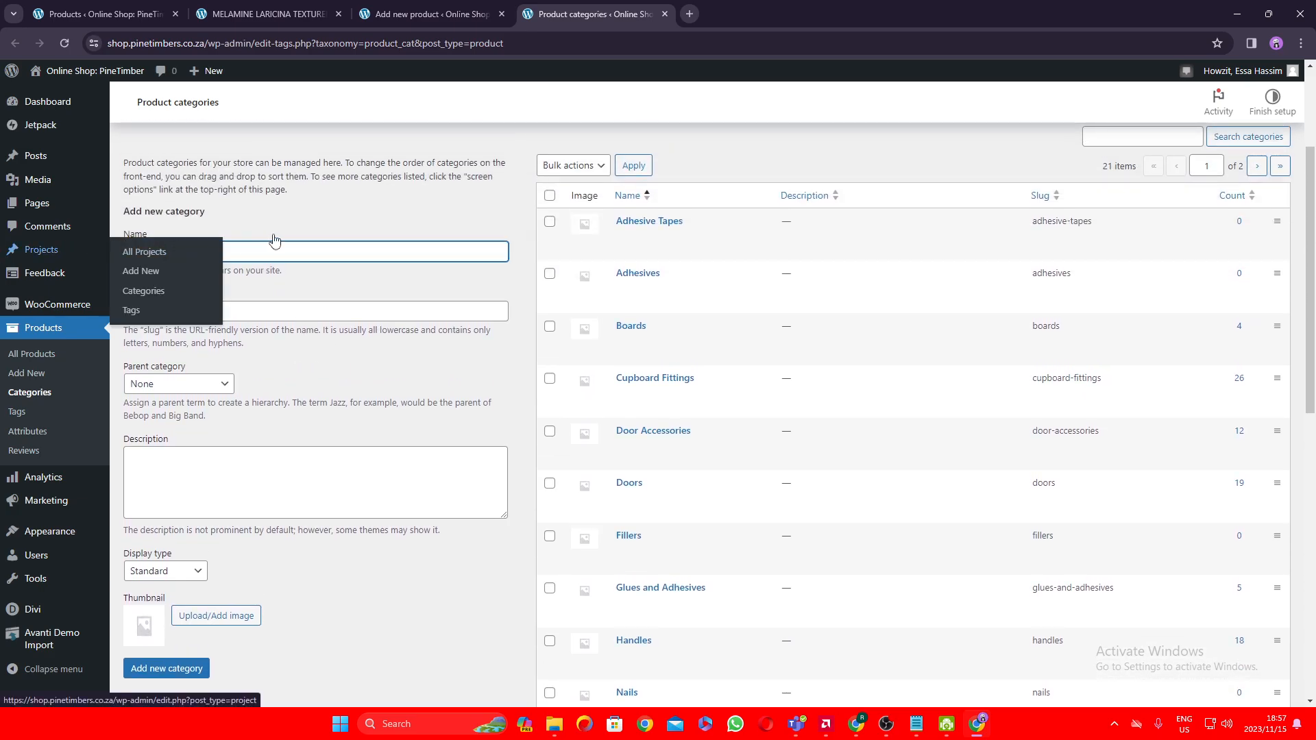
{"action": "left_click", "coordinate": [290, 253]}
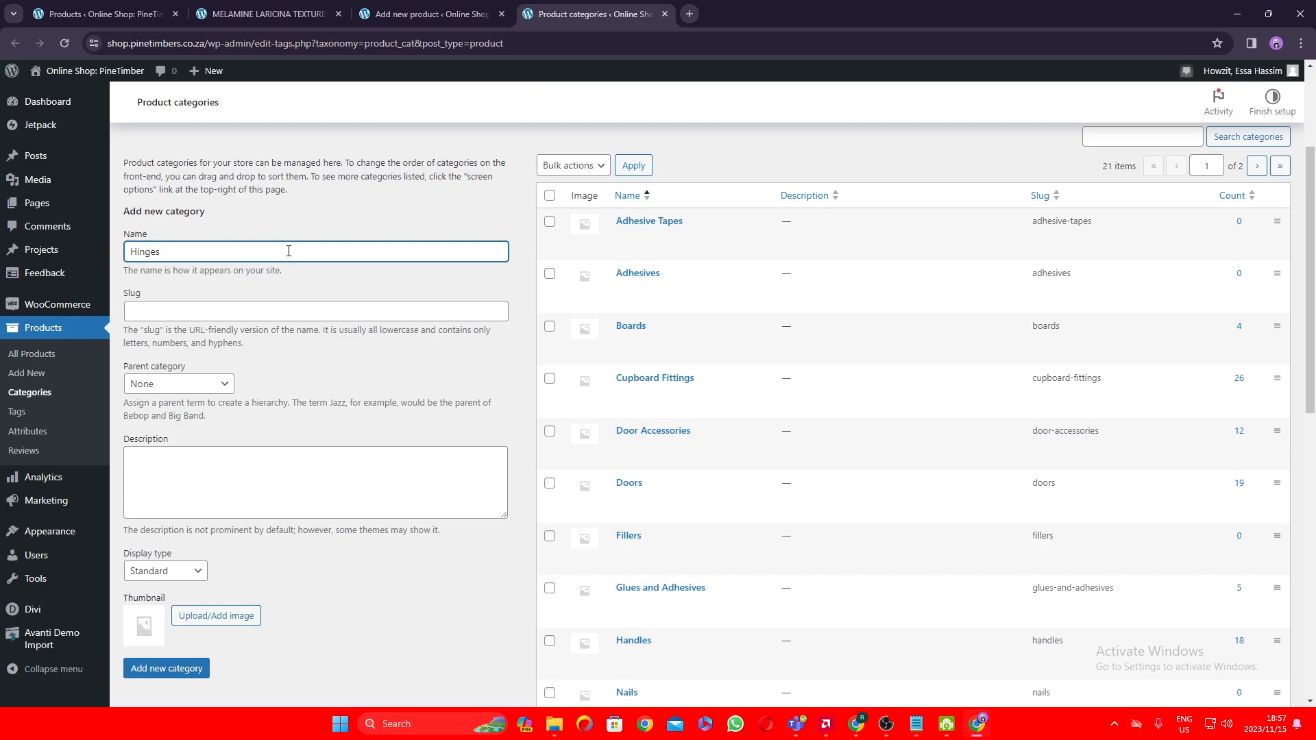
{"action": "left_click_drag", "start_coordinate": [175, 256], "coordinate": [127, 253]}
{"action": "left_click", "coordinate": [176, 310]}
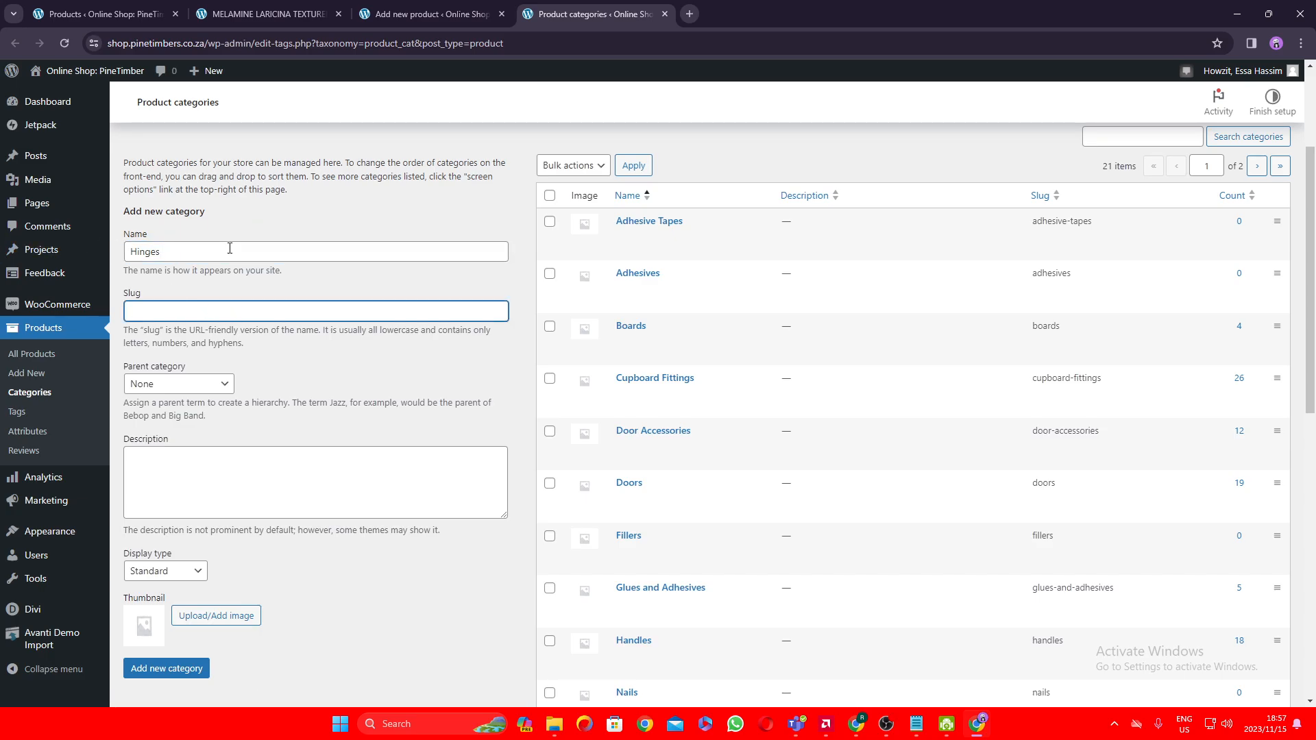
Step: Look through the parent category options available for the new Hinges category
{"action": "scroll", "coordinate": [262, 299], "scroll_direction": "down", "scroll_amount": 1}
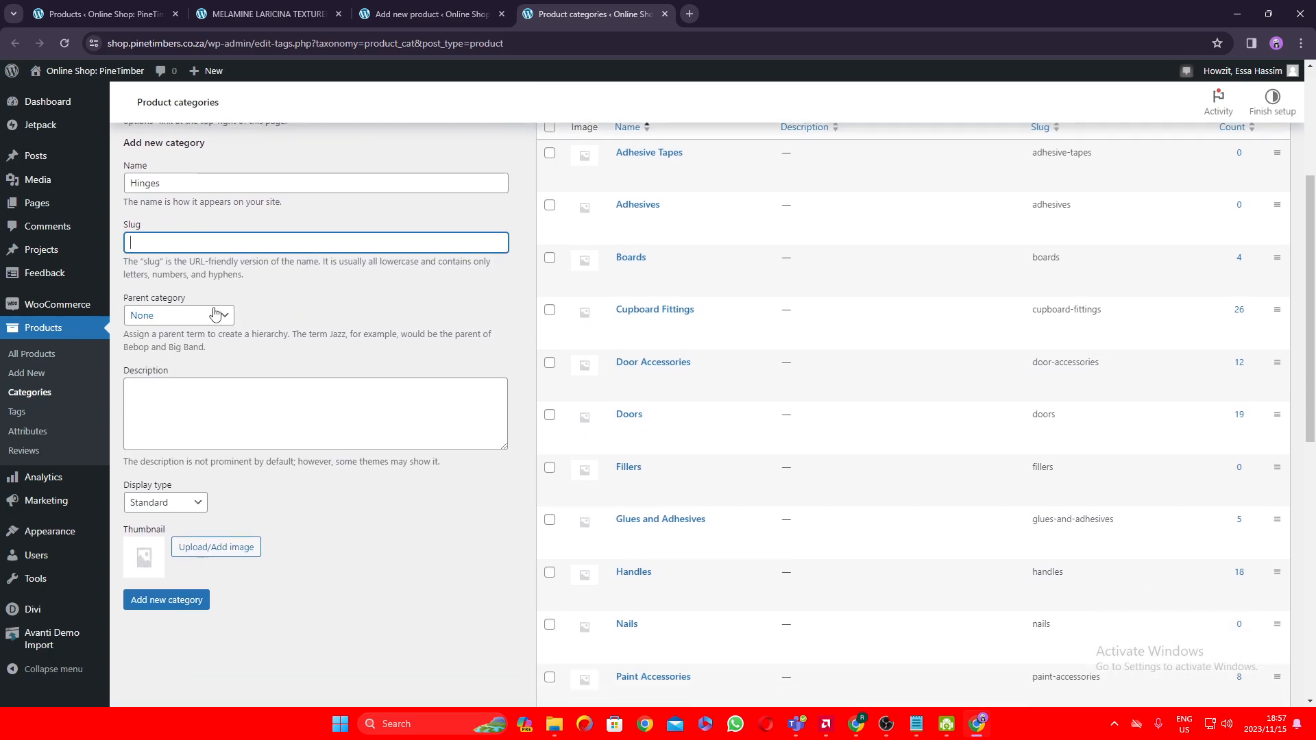
{"action": "scroll", "coordinate": [267, 296], "scroll_direction": "down", "scroll_amount": 2}
{"action": "scroll", "coordinate": [267, 291], "scroll_direction": "up", "scroll_amount": 1}
{"action": "left_click", "coordinate": [189, 249]}
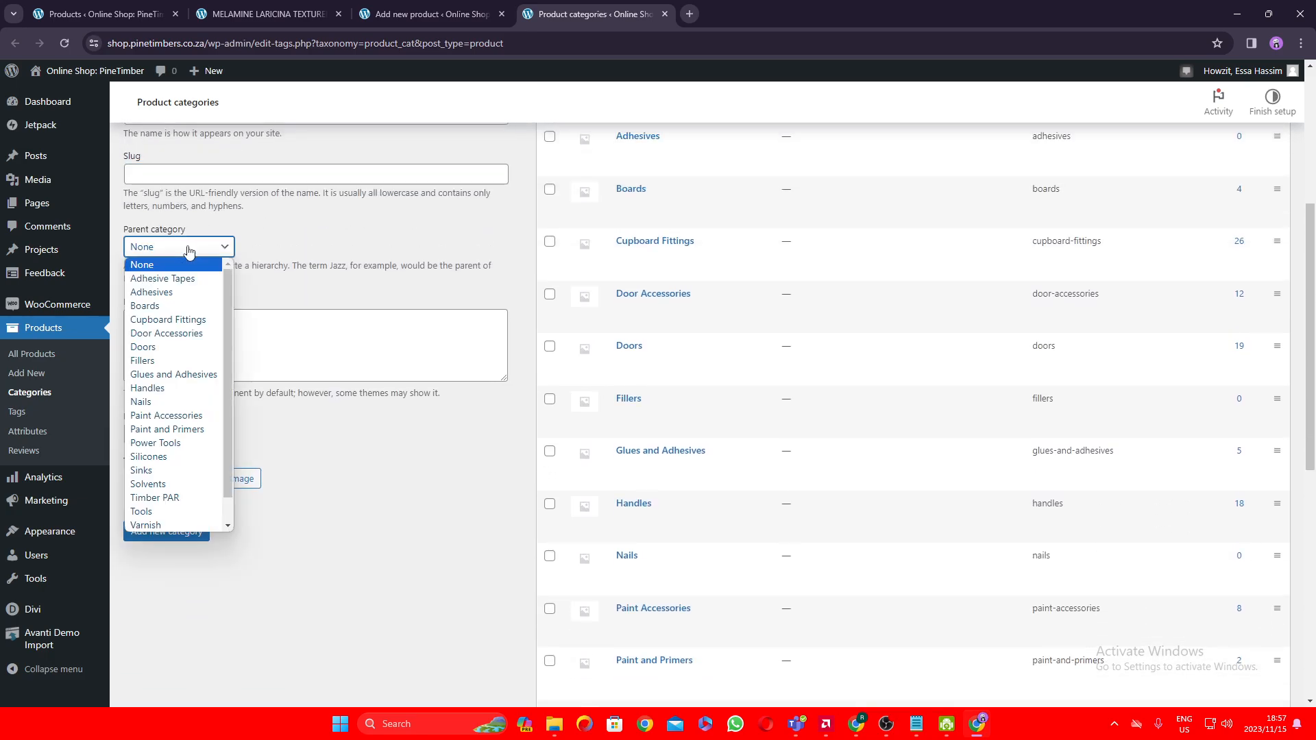
{"action": "left_click", "coordinate": [189, 250]}
{"action": "scroll", "coordinate": [281, 260], "scroll_direction": "up", "scroll_amount": 1}
{"action": "scroll", "coordinate": [266, 298], "scroll_direction": "up", "scroll_amount": 1}
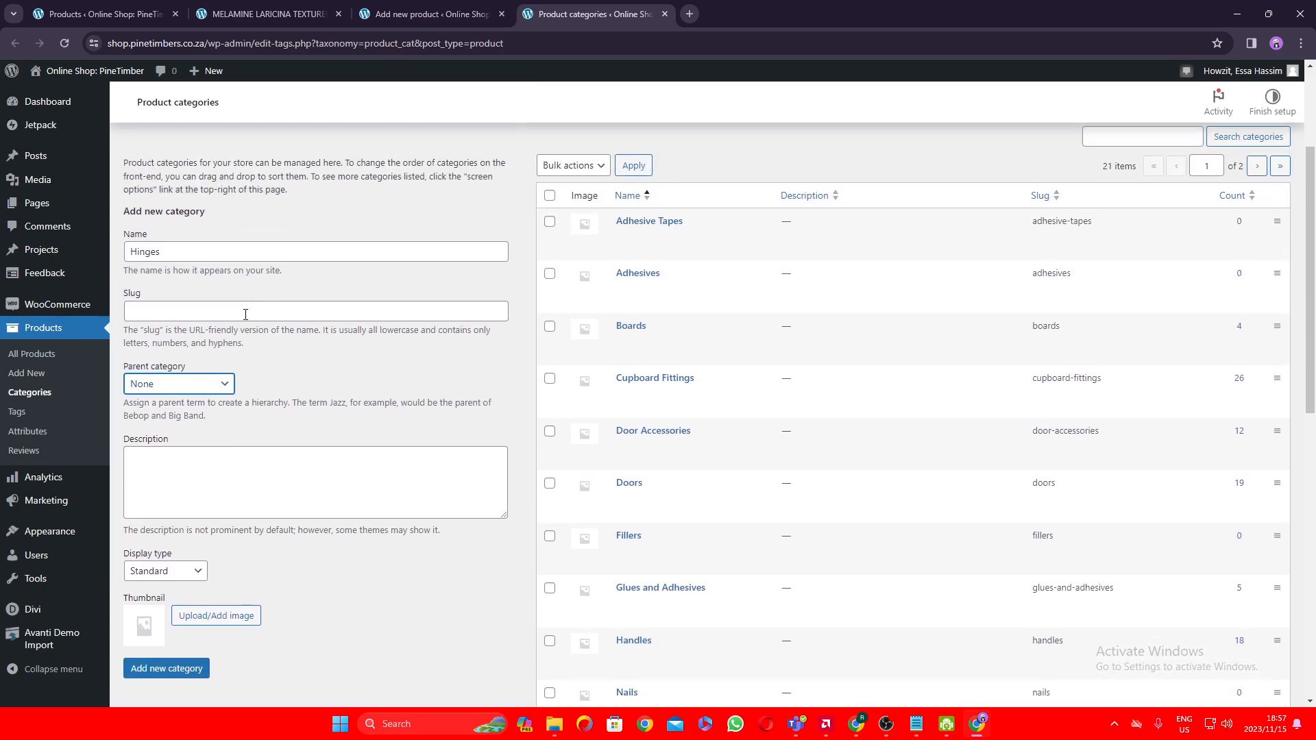
{"action": "scroll", "coordinate": [286, 303], "scroll_direction": "up", "scroll_amount": 1}
{"action": "scroll", "coordinate": [297, 250], "scroll_direction": "down", "scroll_amount": 2}
{"action": "scroll", "coordinate": [361, 256], "scroll_direction": "up", "scroll_amount": 2}
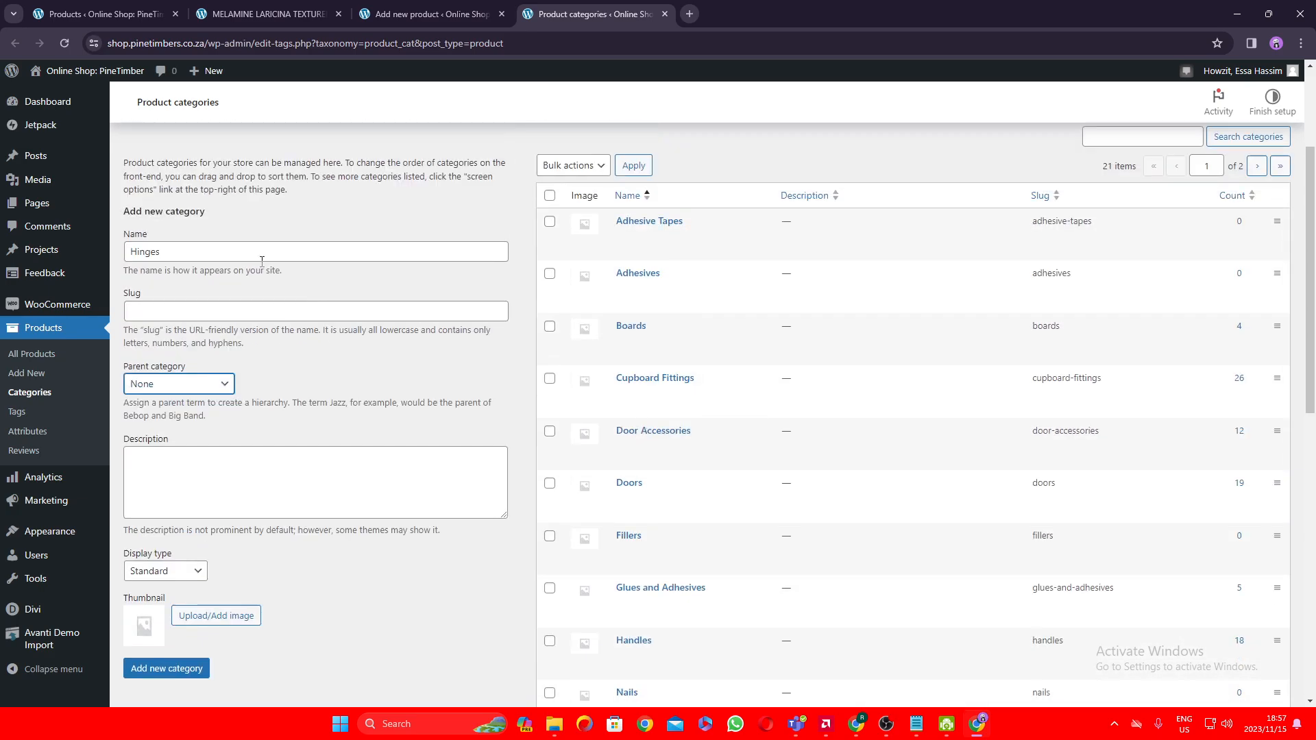
Step: Review the Hinges category form from the name field down to the thumbnail settings
{"action": "left_click", "coordinate": [190, 256]}
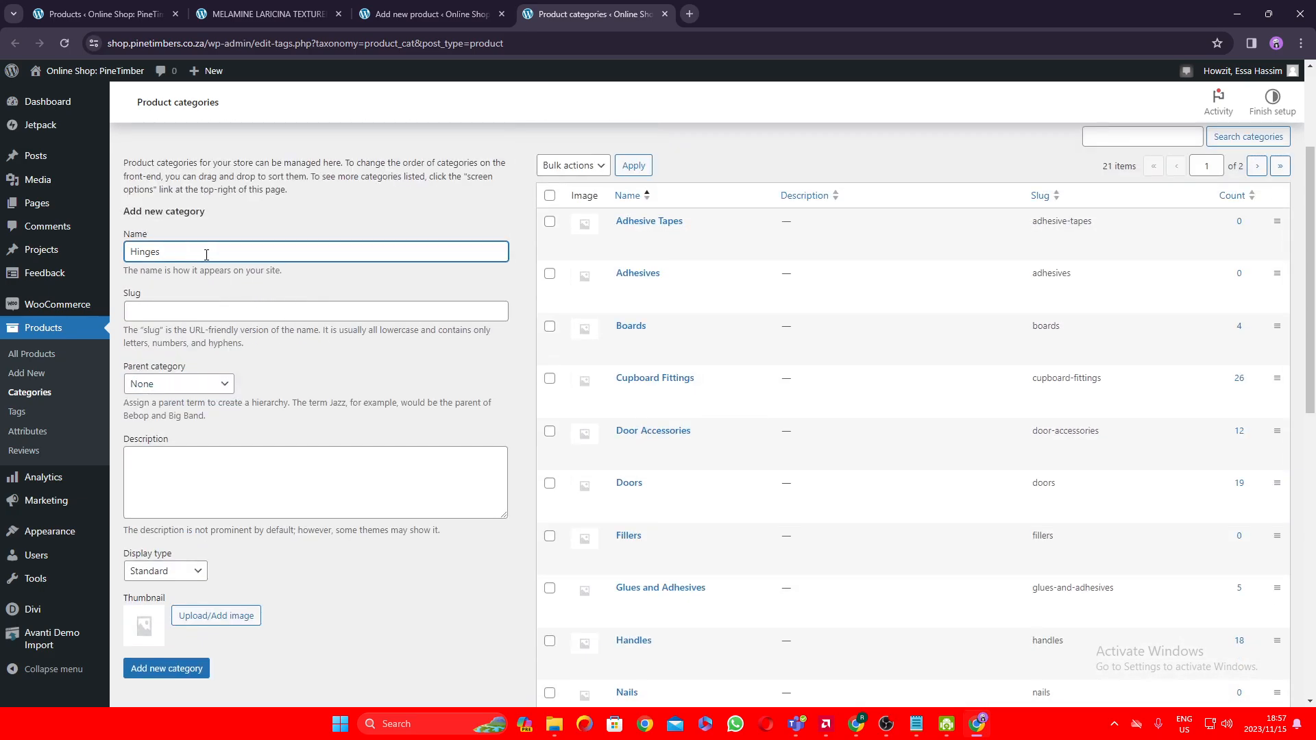
{"action": "left_click", "coordinate": [317, 219]}
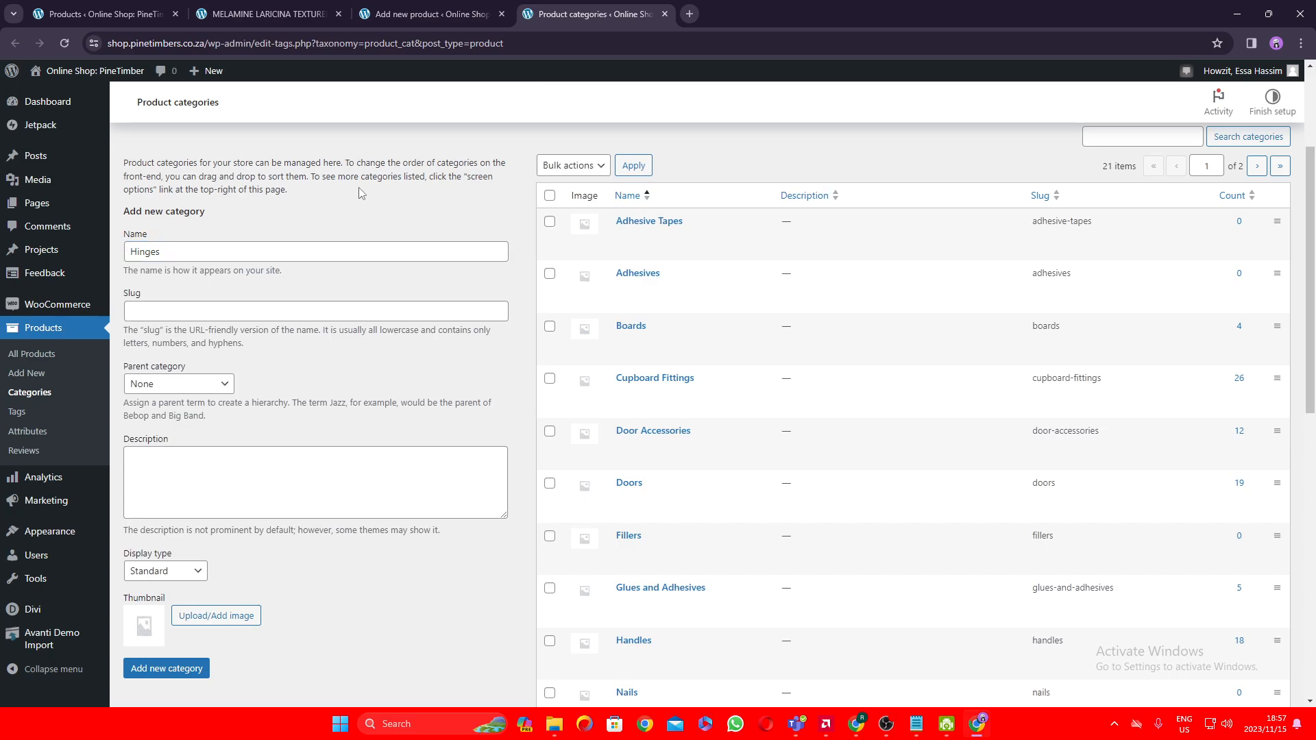
{"action": "scroll", "coordinate": [358, 199], "scroll_direction": "down", "scroll_amount": 2}
{"action": "scroll", "coordinate": [365, 225], "scroll_direction": "up", "scroll_amount": 2}
{"action": "left_click", "coordinate": [250, 259]}
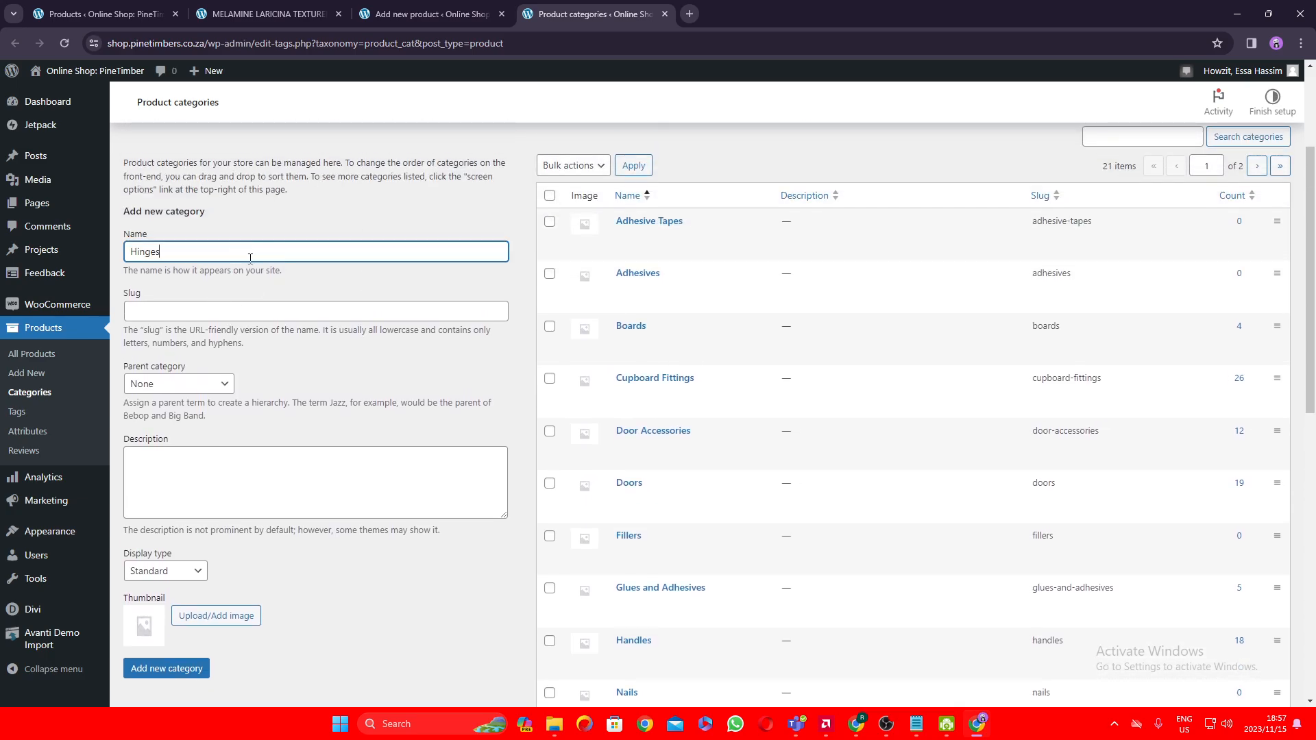
{"action": "scroll", "coordinate": [260, 301], "scroll_direction": "down", "scroll_amount": 2}
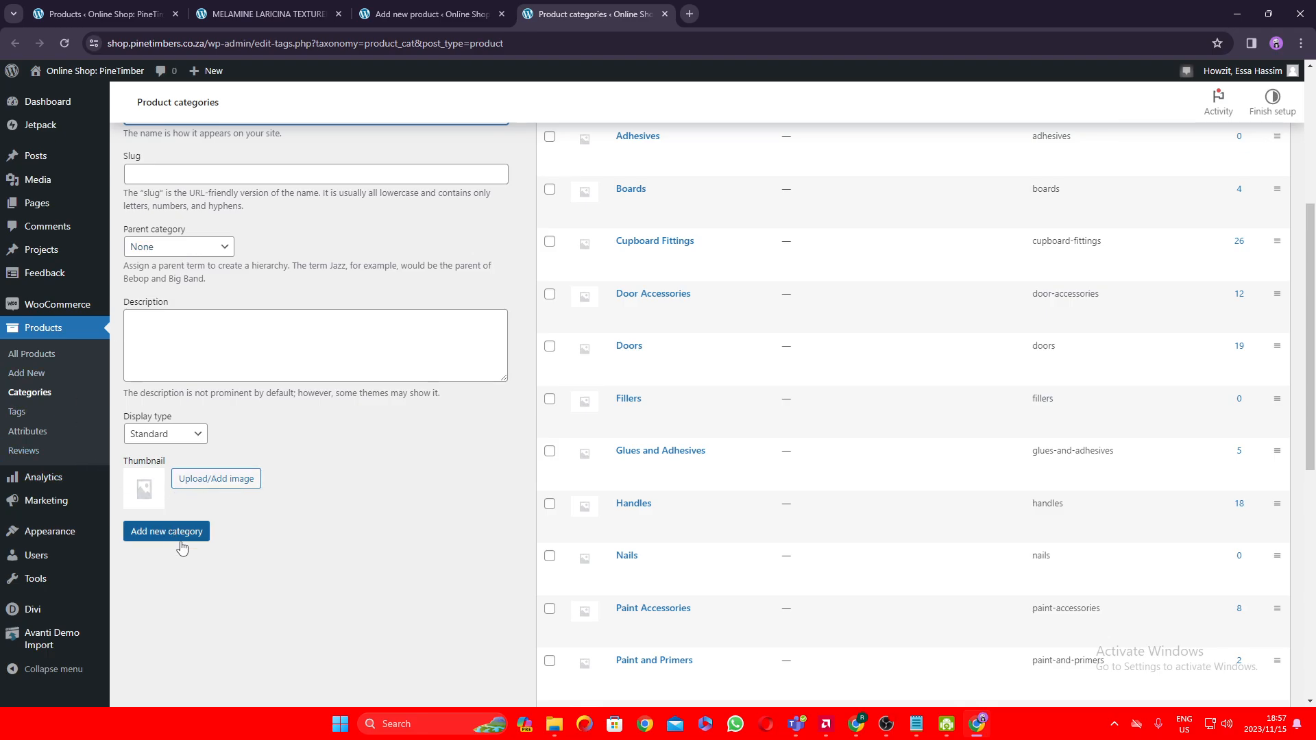
{"action": "scroll", "coordinate": [229, 196], "scroll_direction": "up", "scroll_amount": 2}
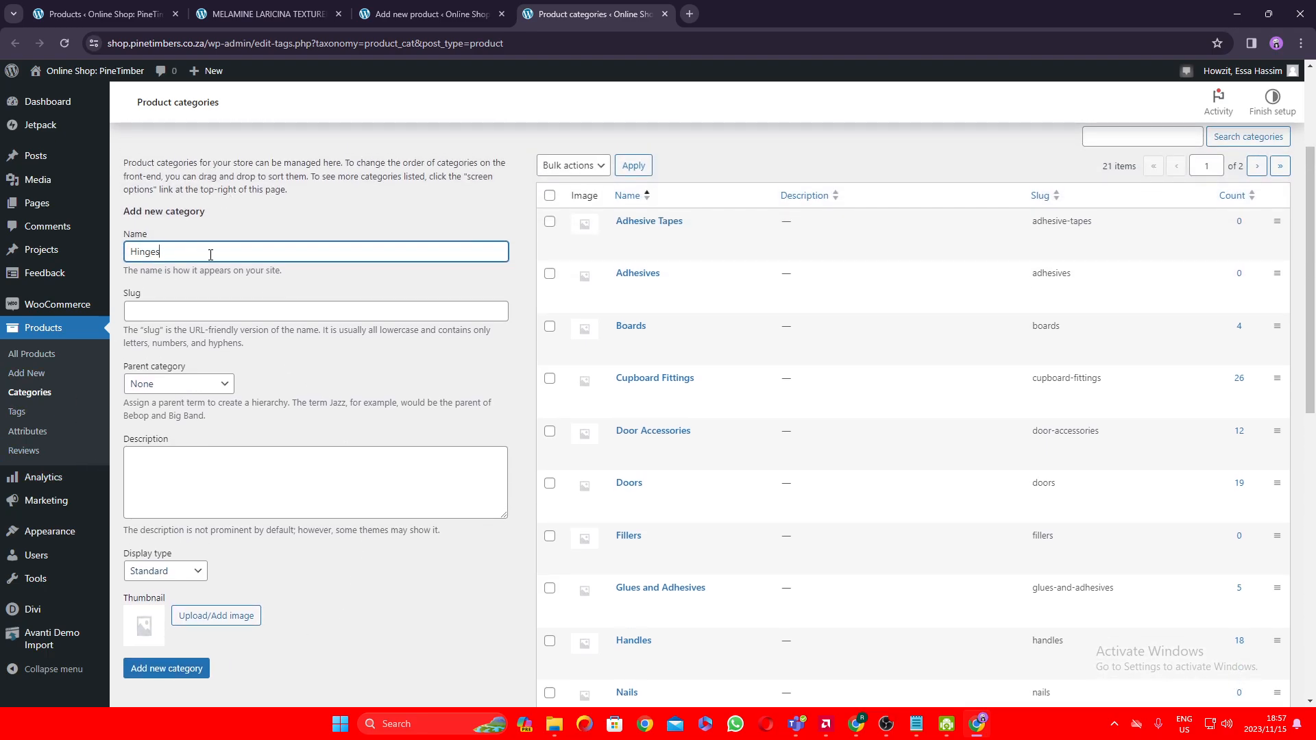
Step: Change the new category's name to Small Hinges and look through the parent category options without choosing one
{"action": "left_click", "coordinate": [133, 250]}
{"action": "type", "text": "S"}
{"action": "type", "text": "elf"}
{"action": "left_click", "coordinate": [157, 378]}
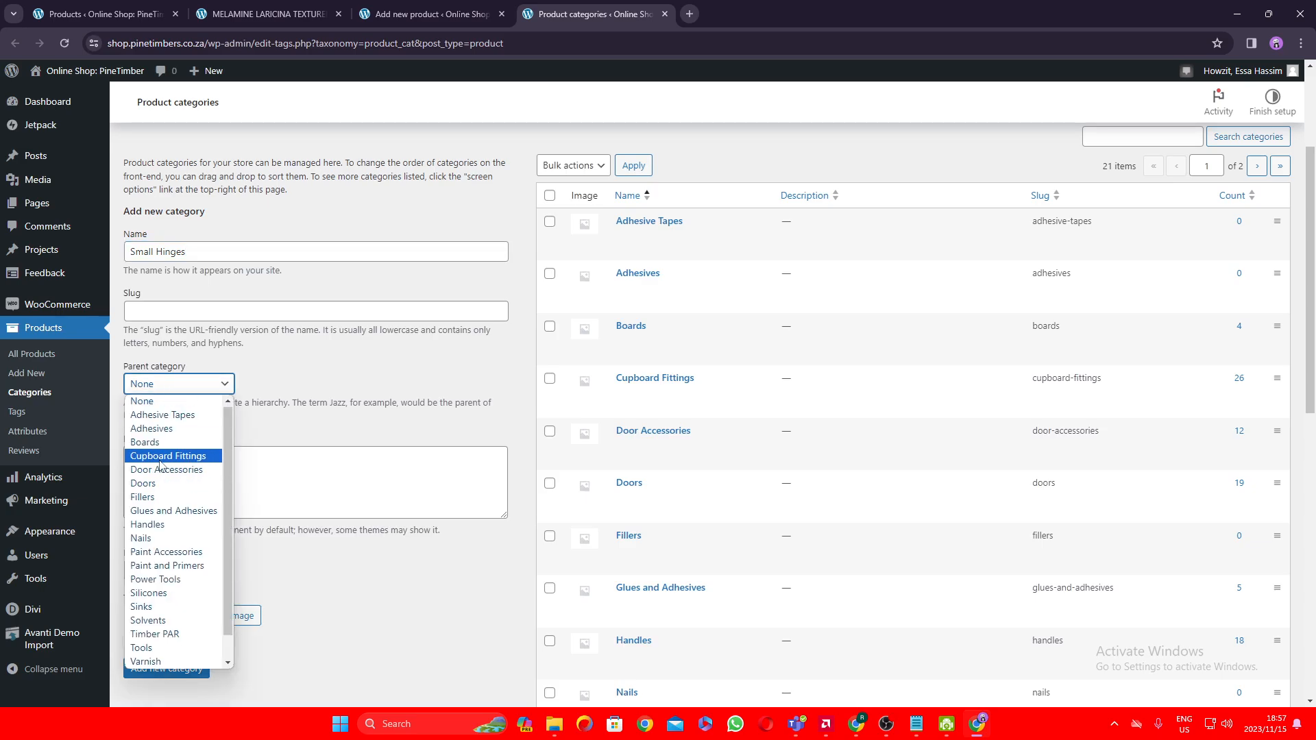
{"action": "scroll", "coordinate": [182, 479], "scroll_direction": "down", "scroll_amount": 1}
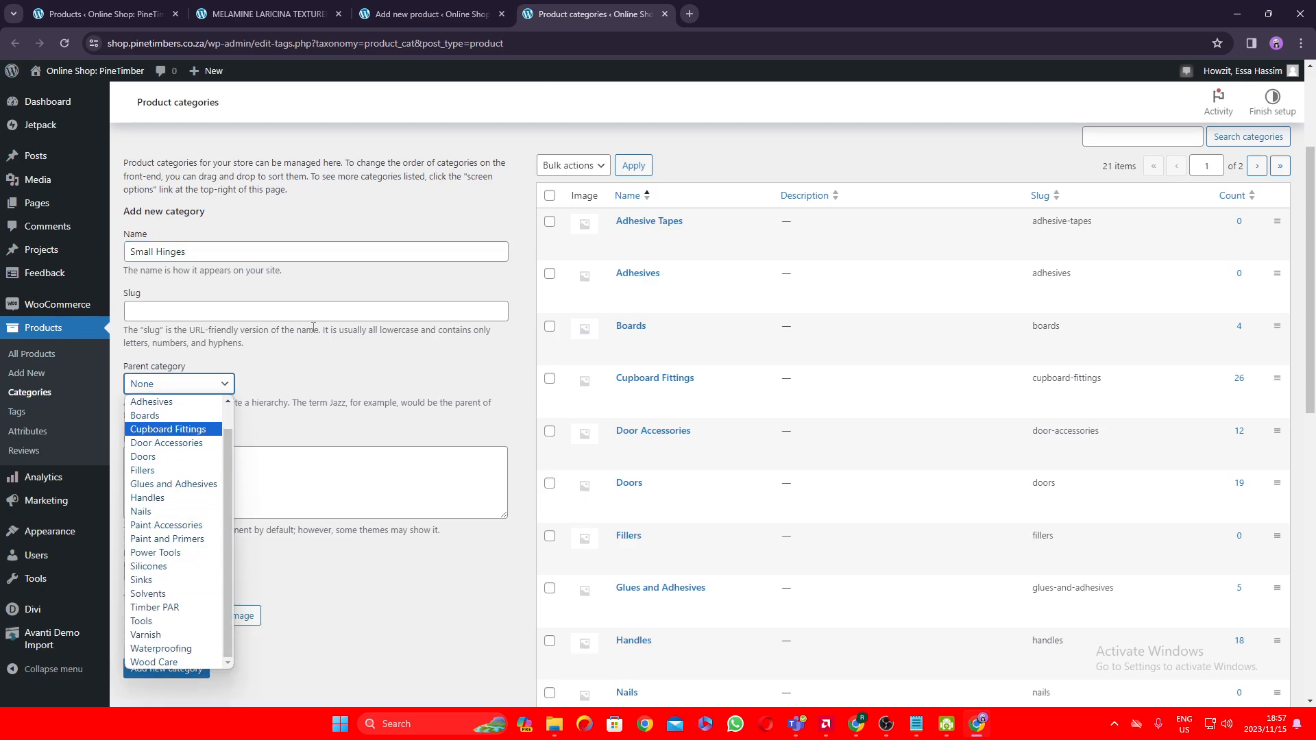
{"action": "left_click", "coordinate": [299, 363]}
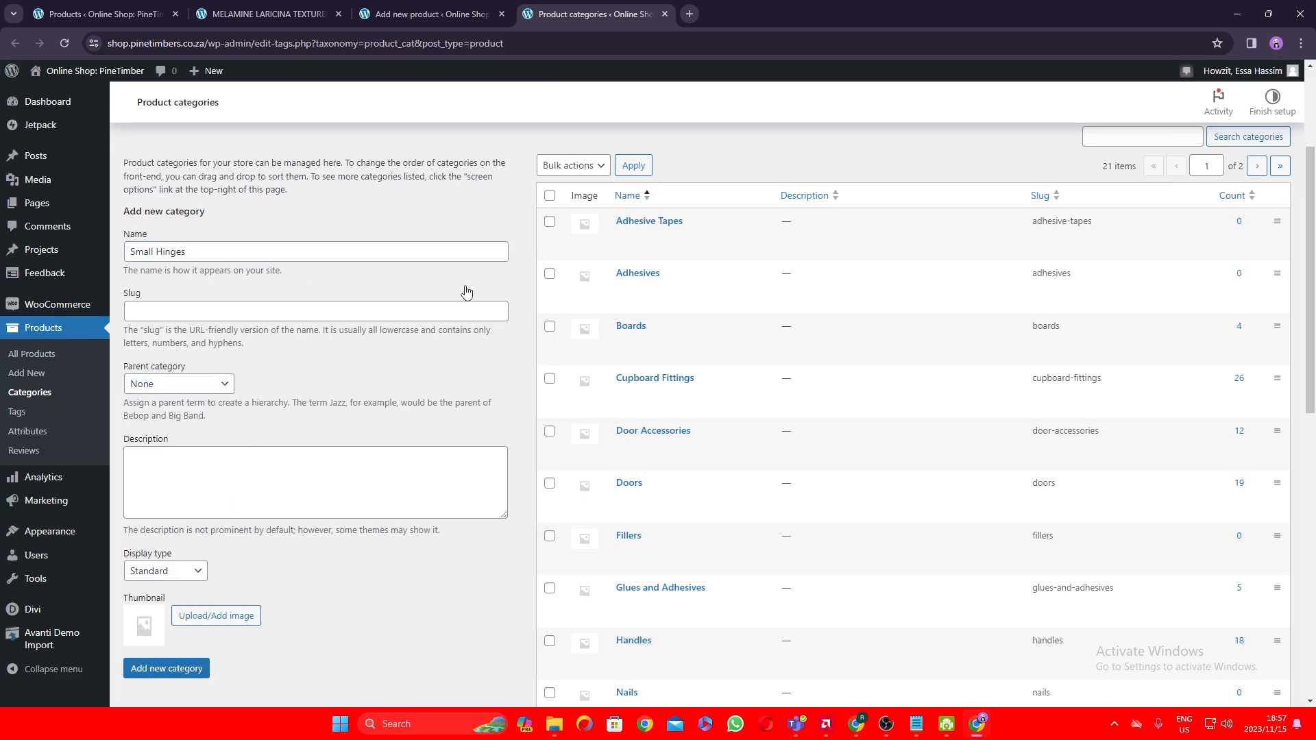
Step: Review the rest of the new category form and clear the category name Small Hinges
{"action": "scroll", "coordinate": [276, 364], "scroll_direction": "down", "scroll_amount": 2}
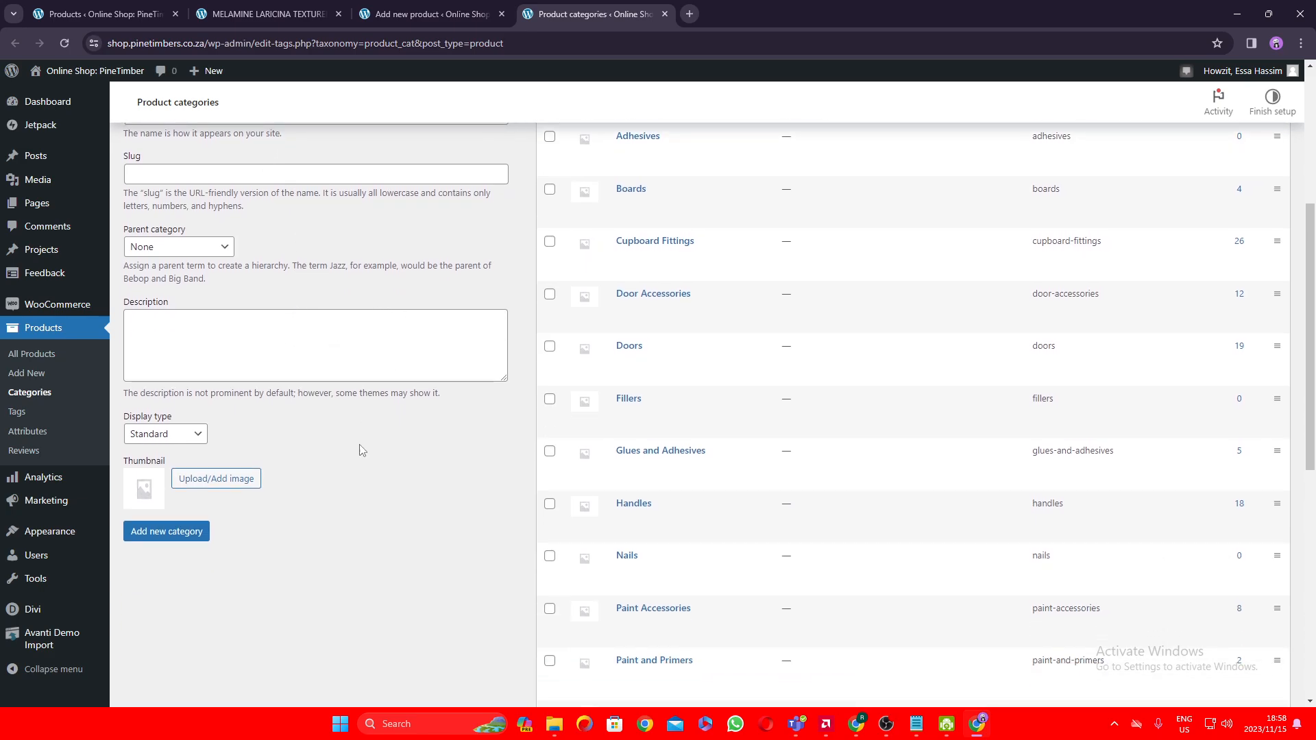
{"action": "scroll", "coordinate": [365, 418], "scroll_direction": "down", "scroll_amount": 3}
{"action": "scroll", "coordinate": [336, 446], "scroll_direction": "up", "scroll_amount": 3}
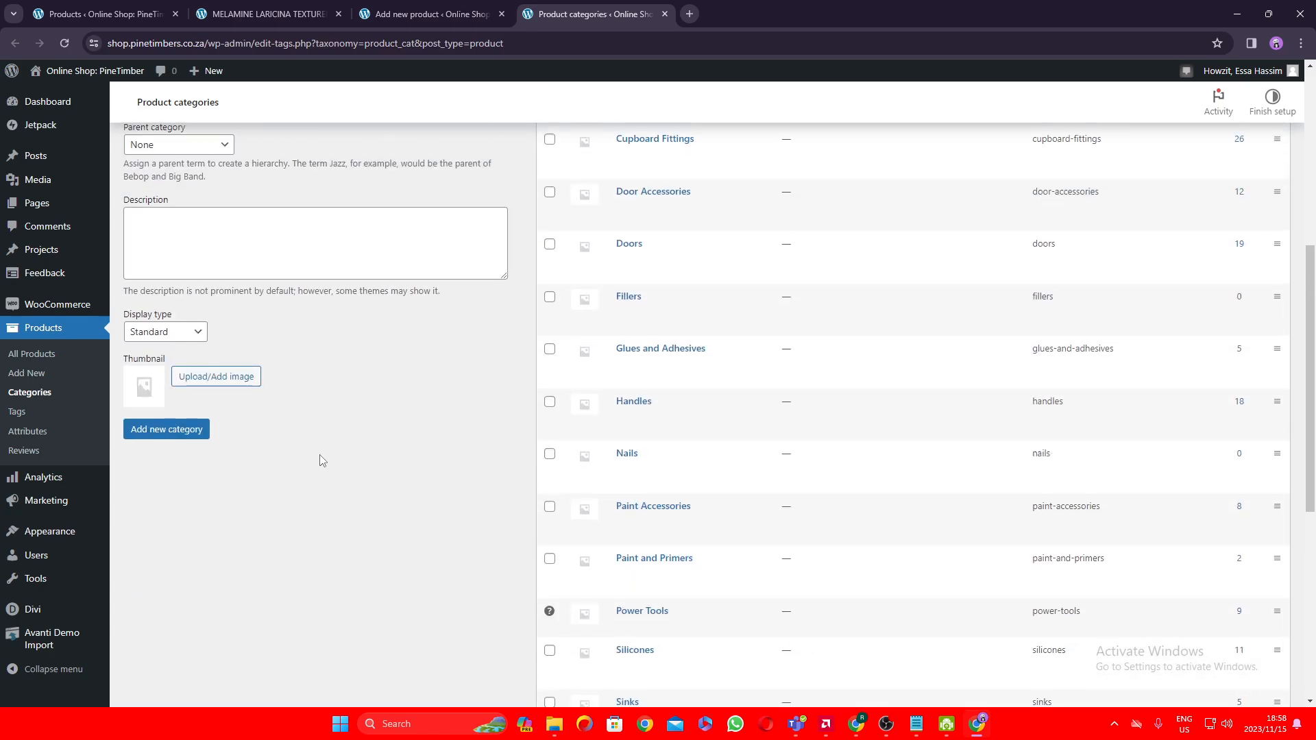
{"action": "scroll", "coordinate": [191, 350], "scroll_direction": "up", "scroll_amount": 2}
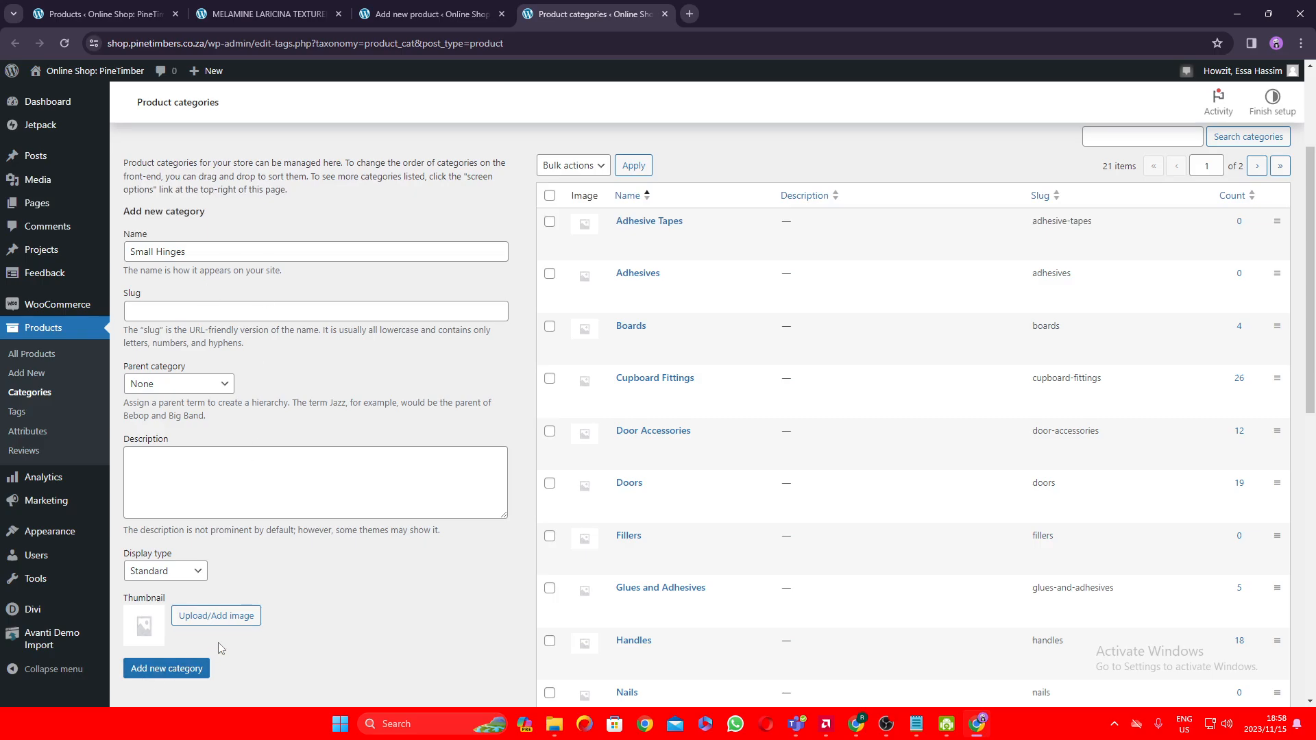
{"action": "scroll", "coordinate": [165, 617], "scroll_direction": "down", "scroll_amount": 2}
{"action": "left_click", "coordinate": [134, 538]}
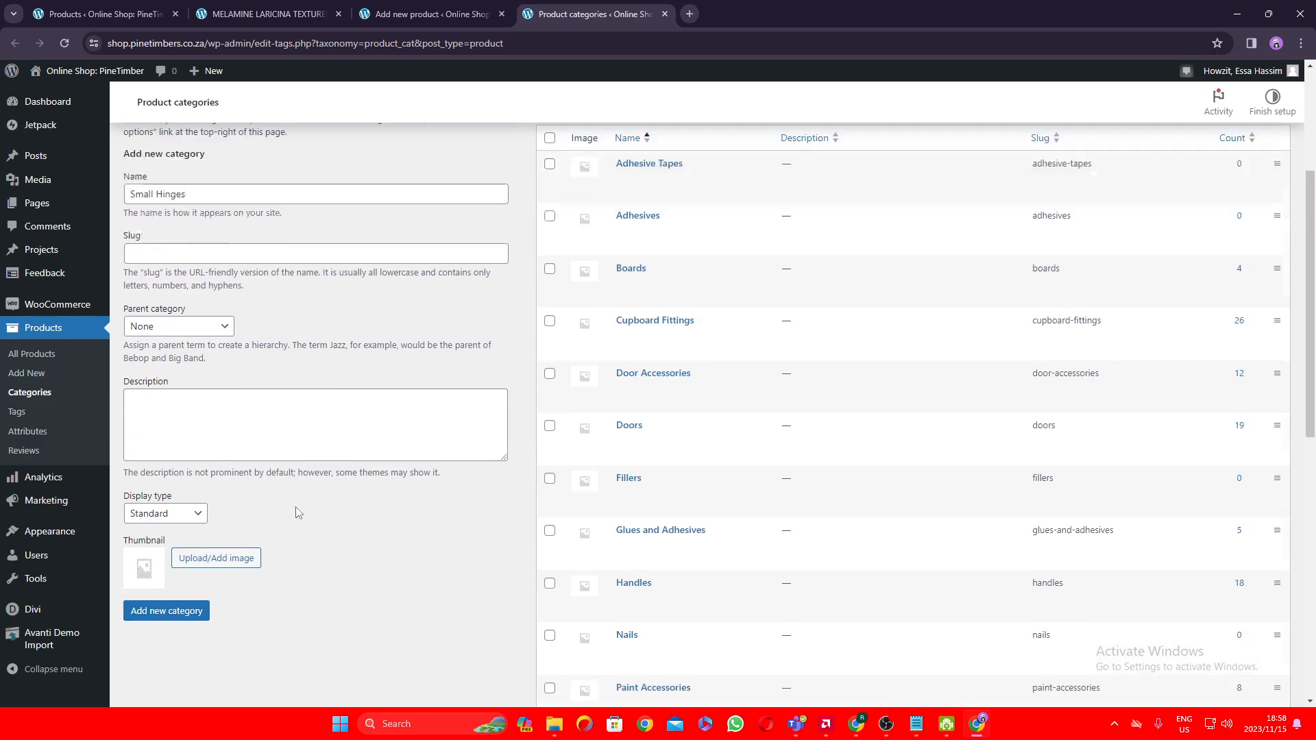
{"action": "left_click_drag", "start_coordinate": [208, 398], "coordinate": [95, 399]}
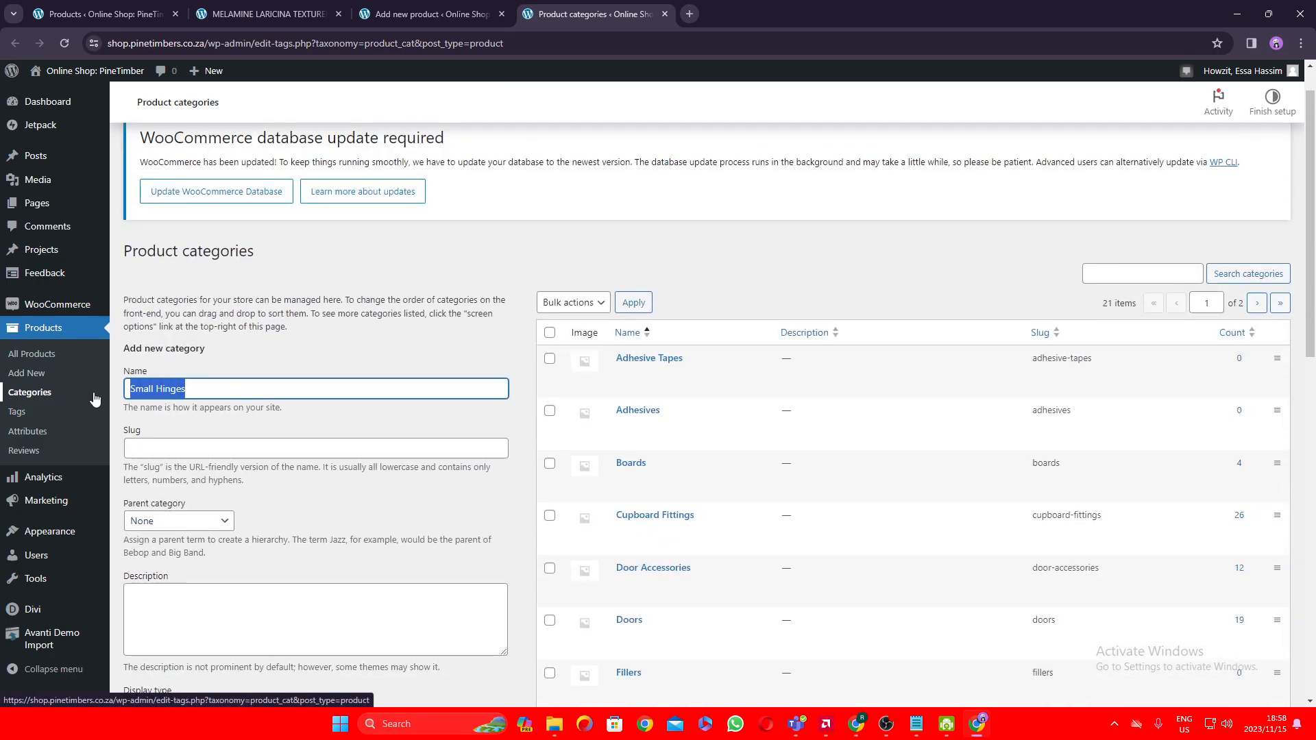
{"action": "key", "text": "BackSpace"}
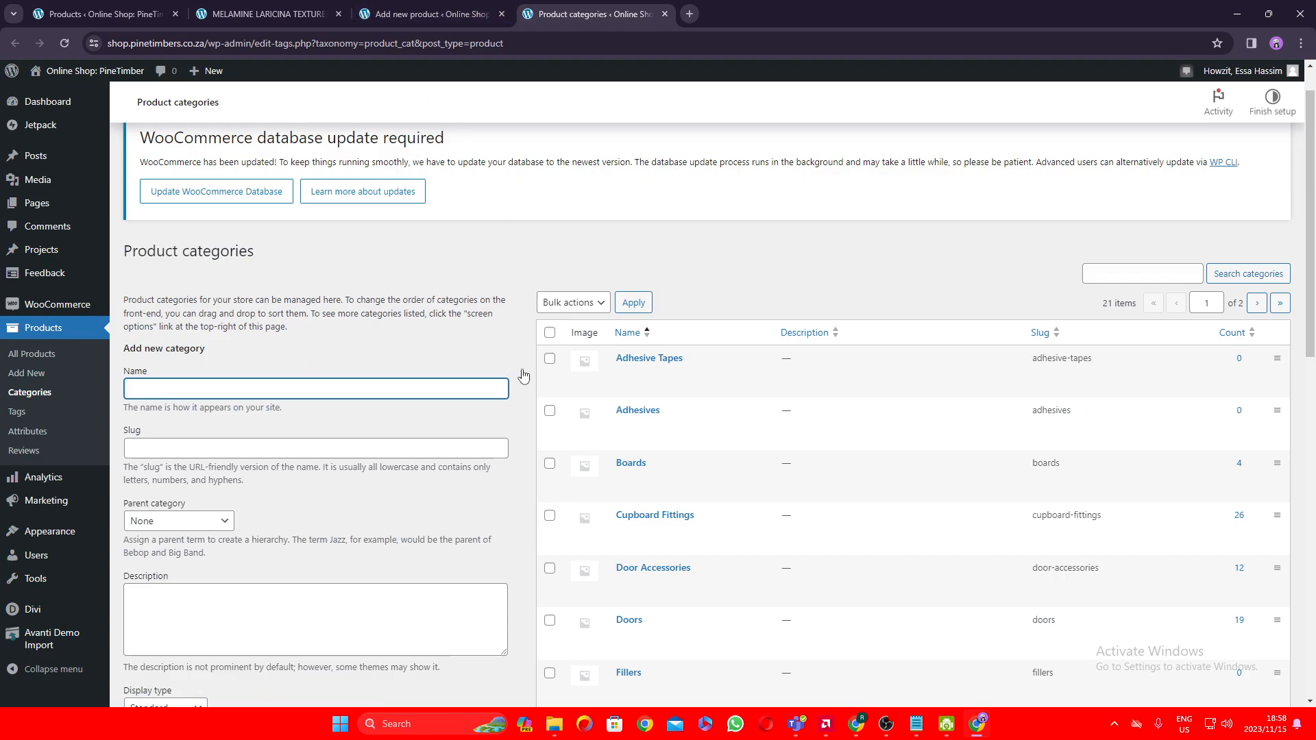
Step: Look over the existing product categories and the blank new category form
{"action": "scroll", "coordinate": [448, 473], "scroll_direction": "down", "scroll_amount": 3}
{"action": "scroll", "coordinate": [537, 523], "scroll_direction": "up", "scroll_amount": 2}
{"action": "scroll", "coordinate": [871, 489], "scroll_direction": "down", "scroll_amount": 6}
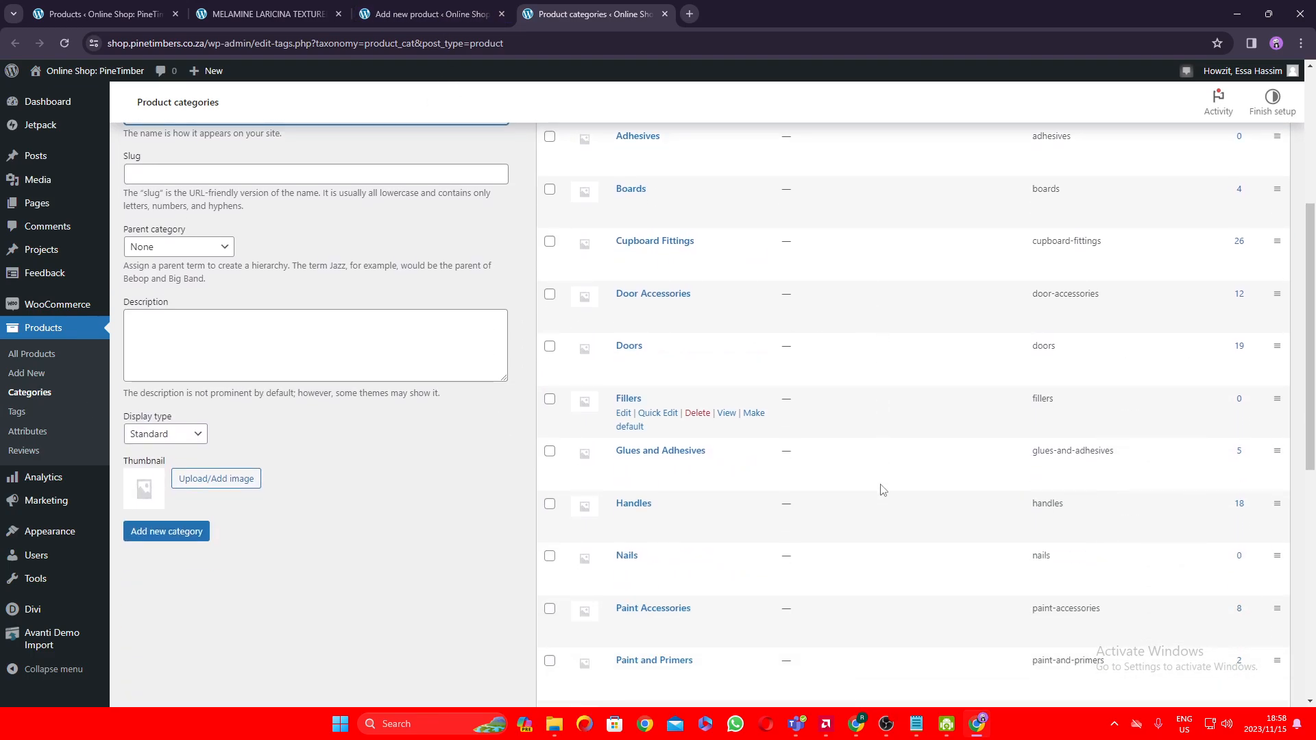
{"action": "scroll", "coordinate": [877, 490], "scroll_direction": "up", "scroll_amount": 6}
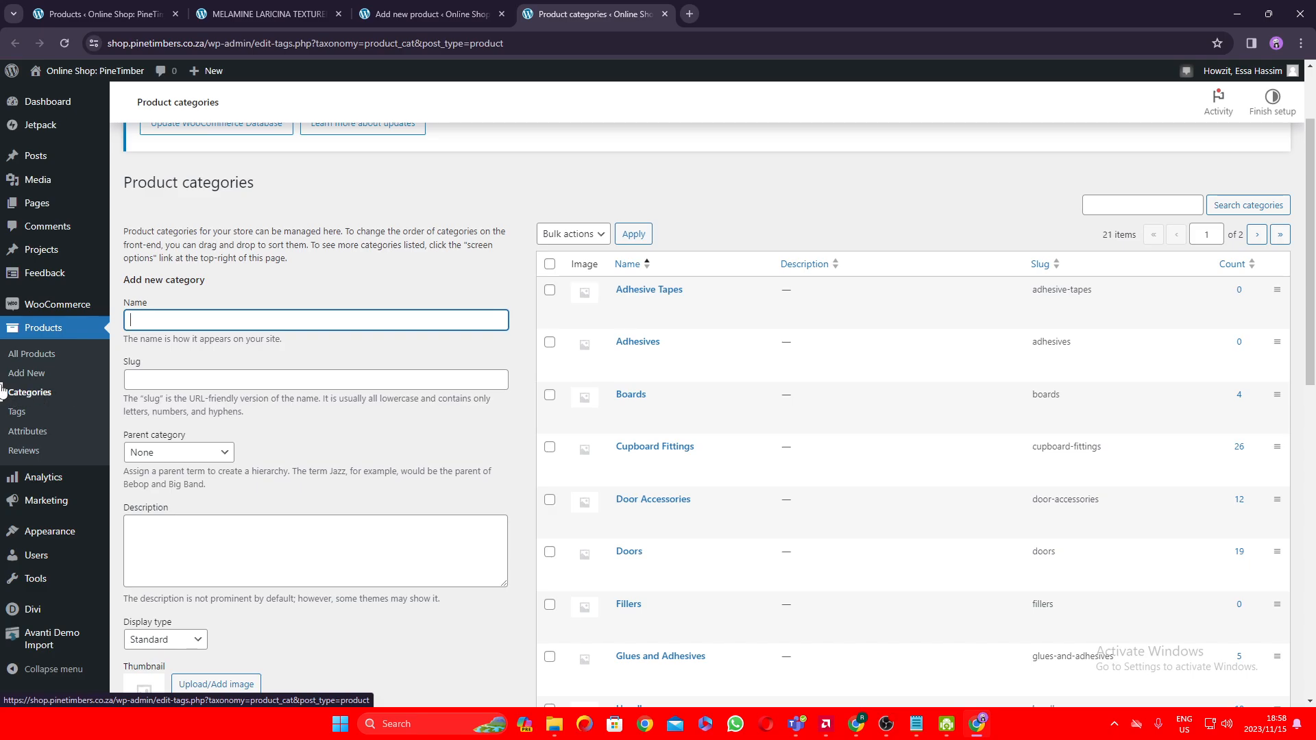
{"action": "scroll", "coordinate": [235, 367], "scroll_direction": "down", "scroll_amount": 3}
{"action": "scroll", "coordinate": [152, 270], "scroll_direction": "up", "scroll_amount": 2}
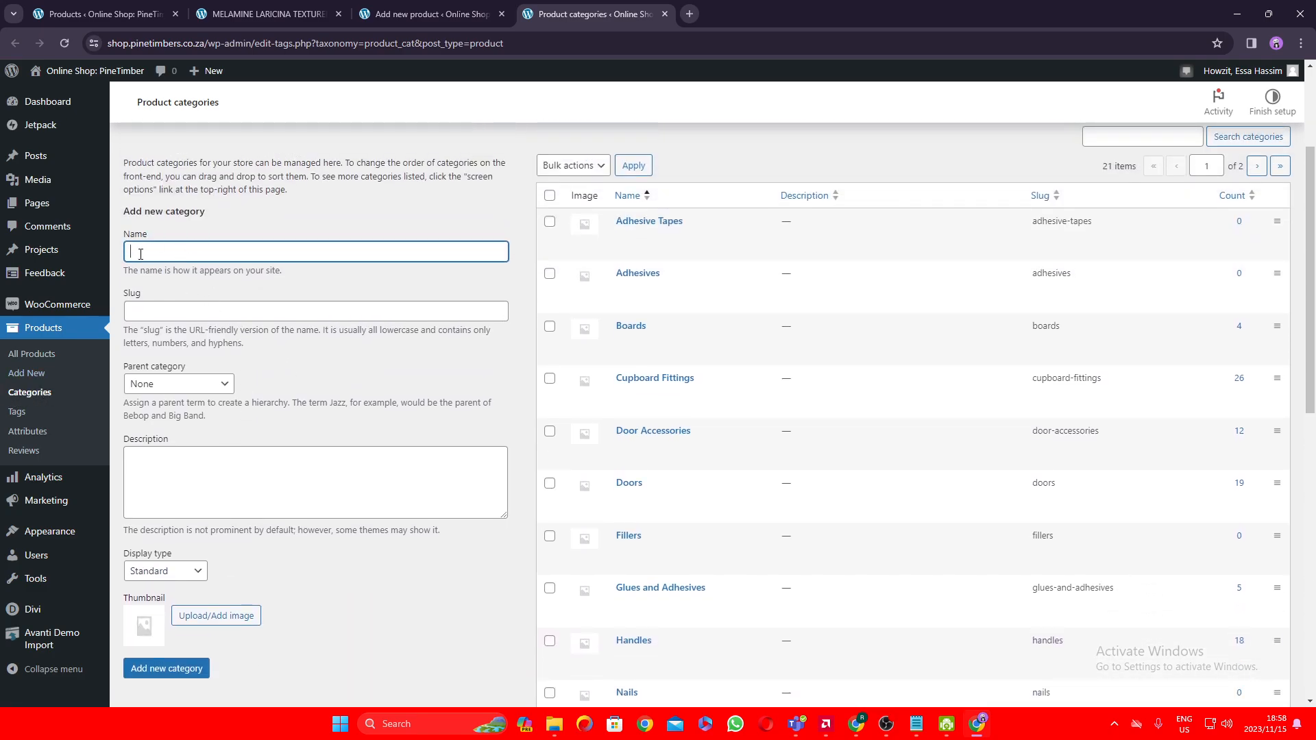
{"action": "scroll", "coordinate": [284, 364], "scroll_direction": "down", "scroll_amount": 2}
{"action": "scroll", "coordinate": [215, 378], "scroll_direction": "up", "scroll_amount": 2}
Step: Examine the slug, parent category and description fields of the new category form
{"action": "left_click", "coordinate": [257, 320]}
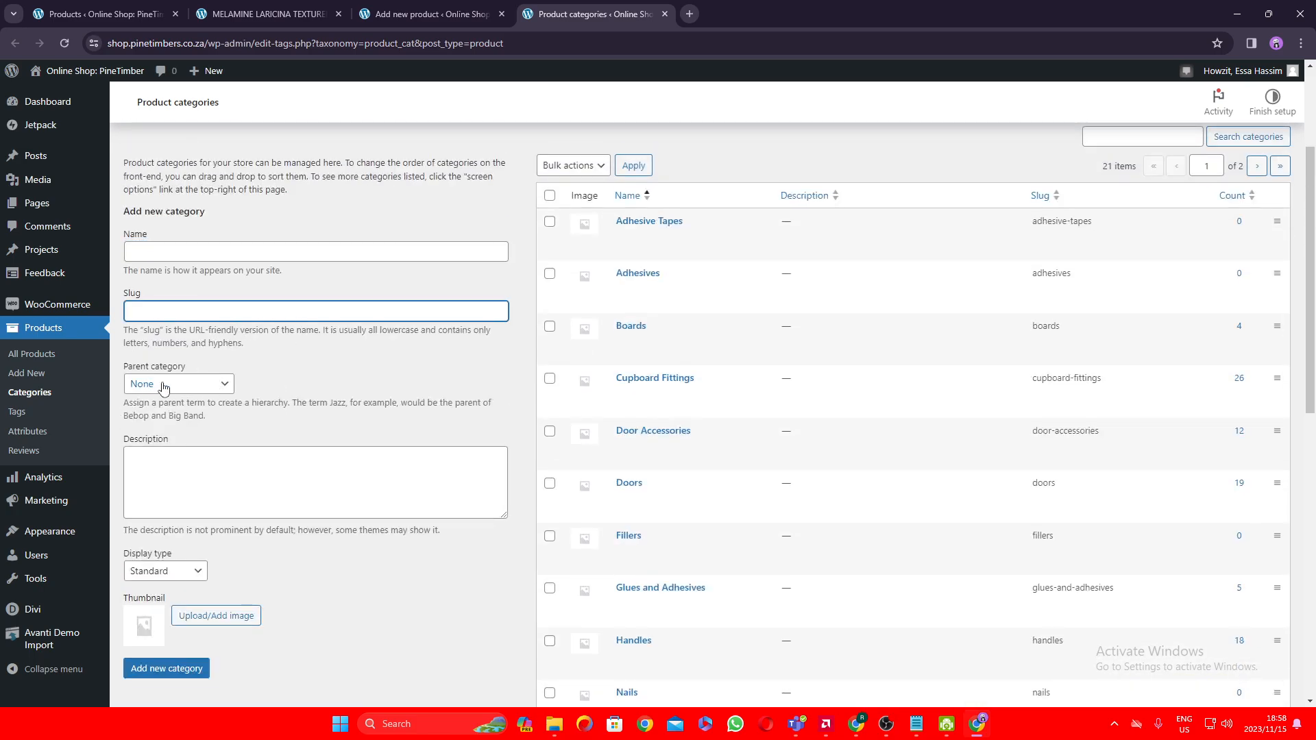
{"action": "scroll", "coordinate": [301, 394], "scroll_direction": "down", "scroll_amount": 2}
{"action": "left_click", "coordinate": [244, 333]}
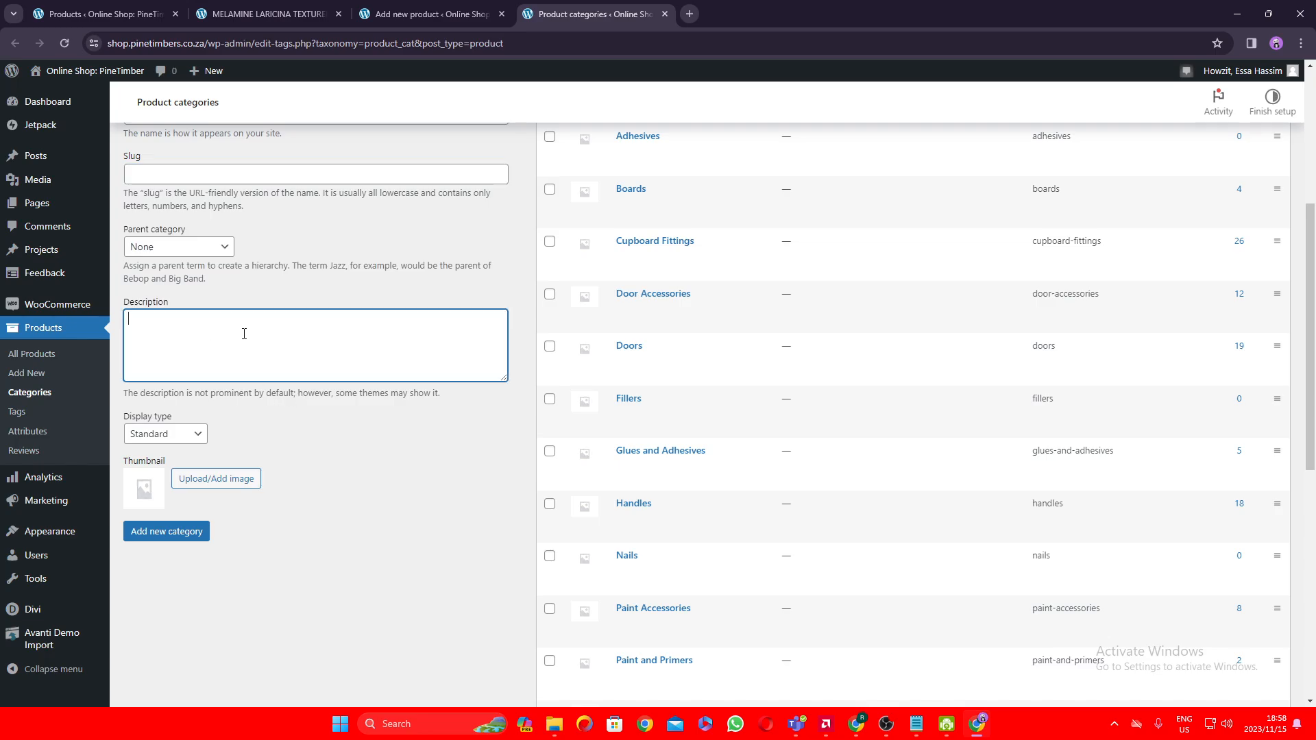
{"action": "scroll", "coordinate": [279, 408], "scroll_direction": "up", "scroll_amount": 2}
{"action": "scroll", "coordinate": [226, 446], "scroll_direction": "down", "scroll_amount": 2}
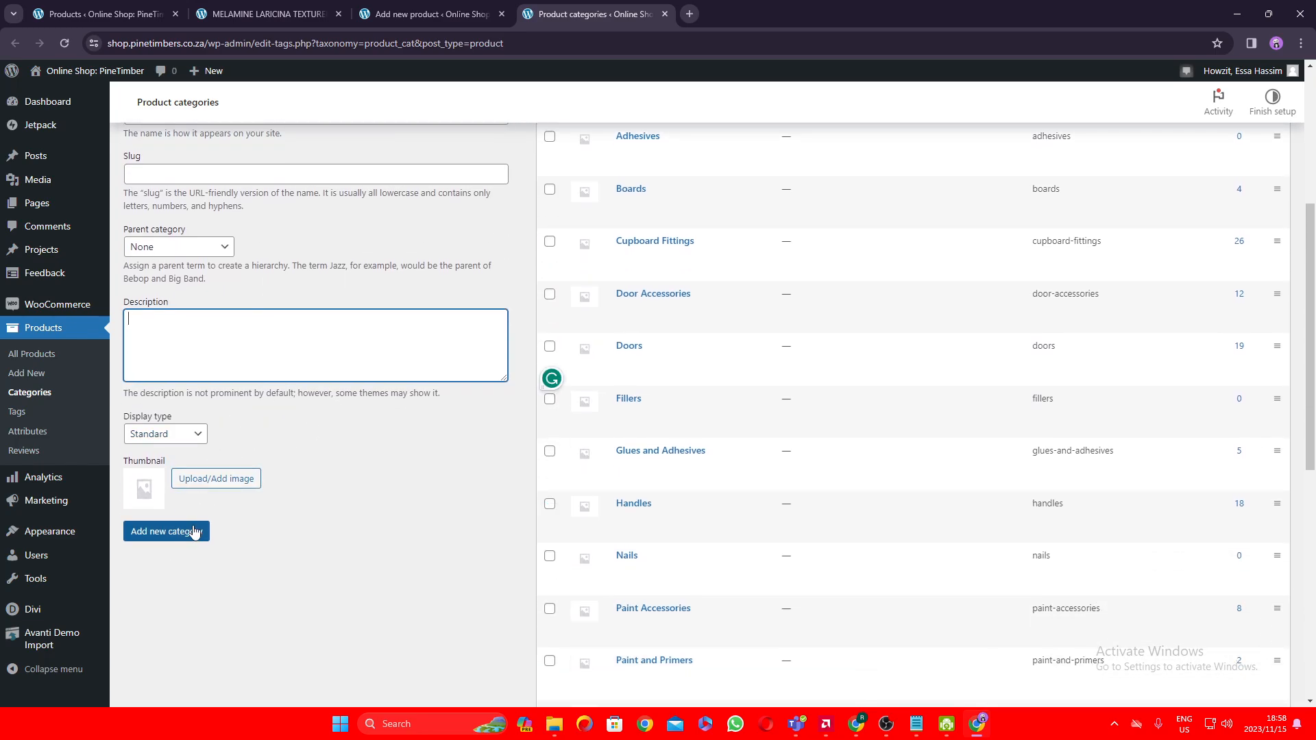
Step: Try to add a new product category with the name left blank
{"action": "scroll", "coordinate": [477, 485], "scroll_direction": "up", "scroll_amount": 4}
{"action": "scroll", "coordinate": [745, 456], "scroll_direction": "down", "scroll_amount": 1}
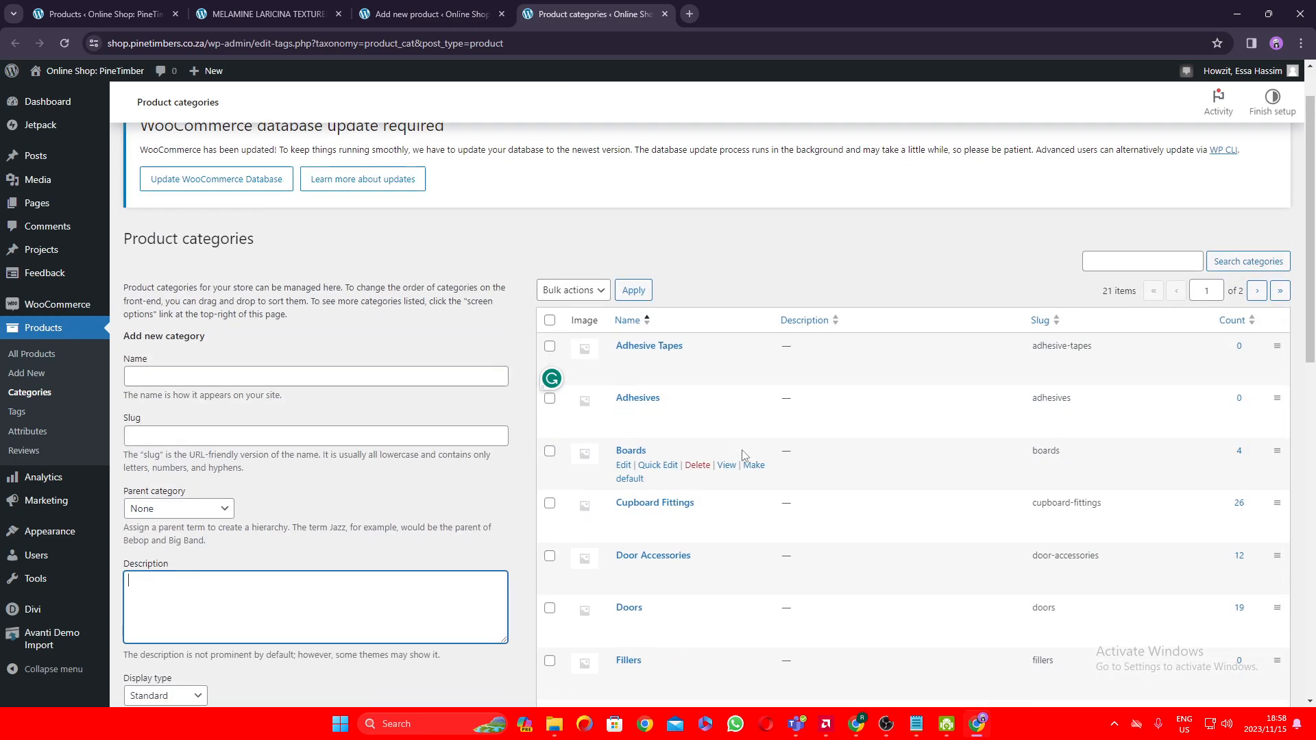
{"action": "scroll", "coordinate": [750, 480], "scroll_direction": "down", "scroll_amount": 8}
{"action": "scroll", "coordinate": [757, 531], "scroll_direction": "up", "scroll_amount": 6}
{"action": "left_click", "coordinate": [166, 668]}
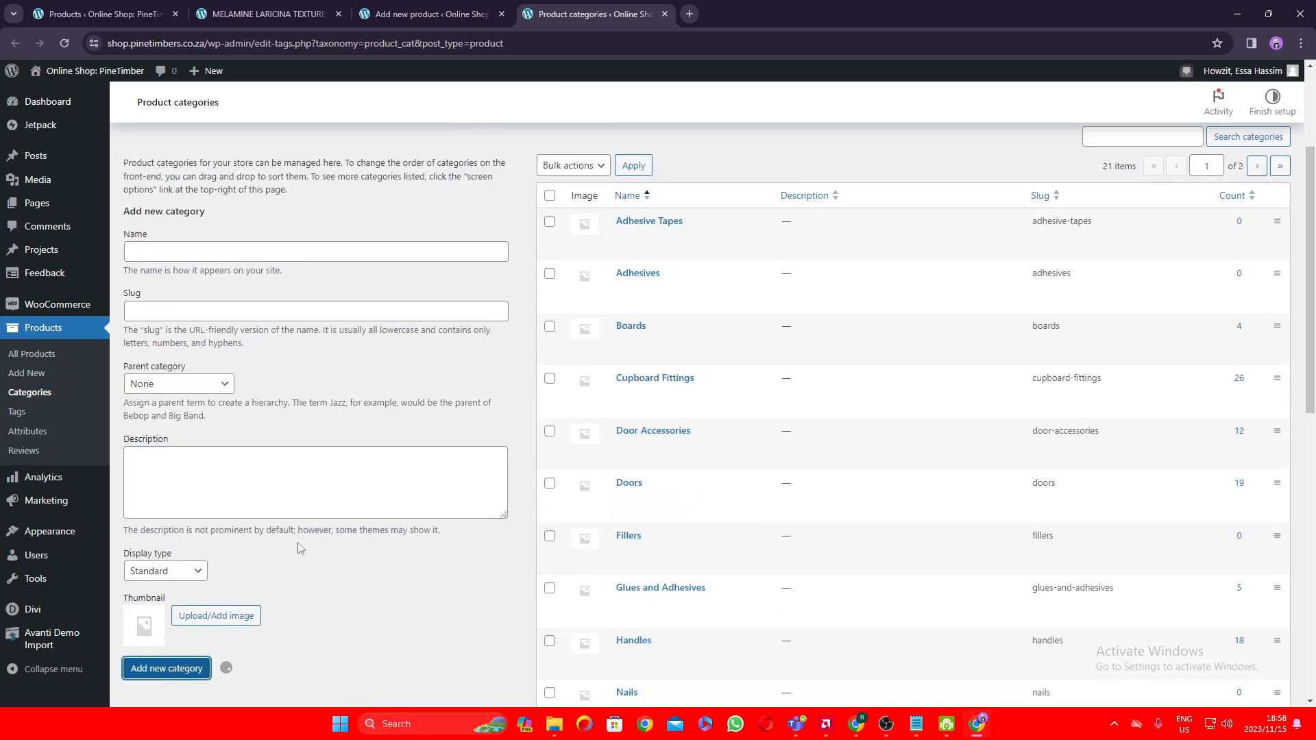
{"action": "scroll", "coordinate": [433, 374], "scroll_direction": "up", "scroll_amount": 3}
{"action": "scroll", "coordinate": [471, 429], "scroll_direction": "down", "scroll_amount": 3}
{"action": "scroll", "coordinate": [463, 400], "scroll_direction": "up", "scroll_amount": 3}
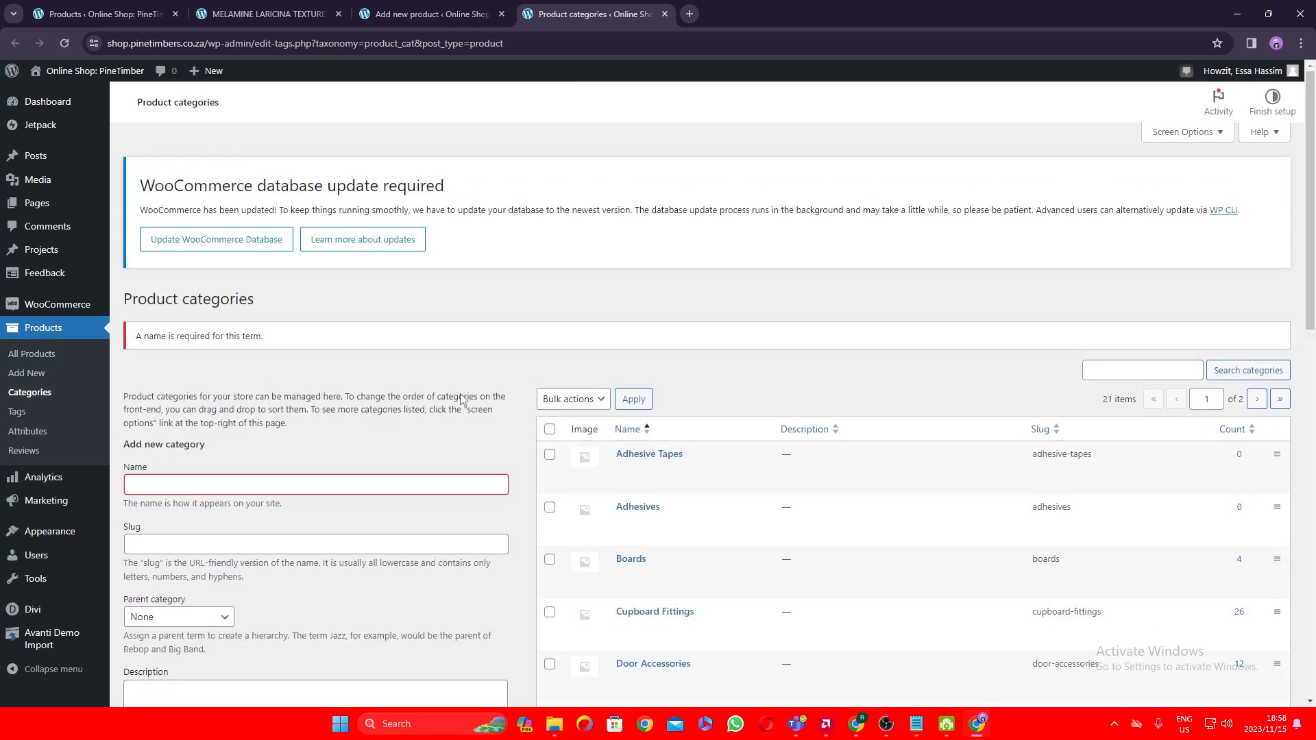
Step: Close the product categories tab and return to the title of the African Wenge Melamine product being edited
{"action": "left_click", "coordinate": [426, 15]}
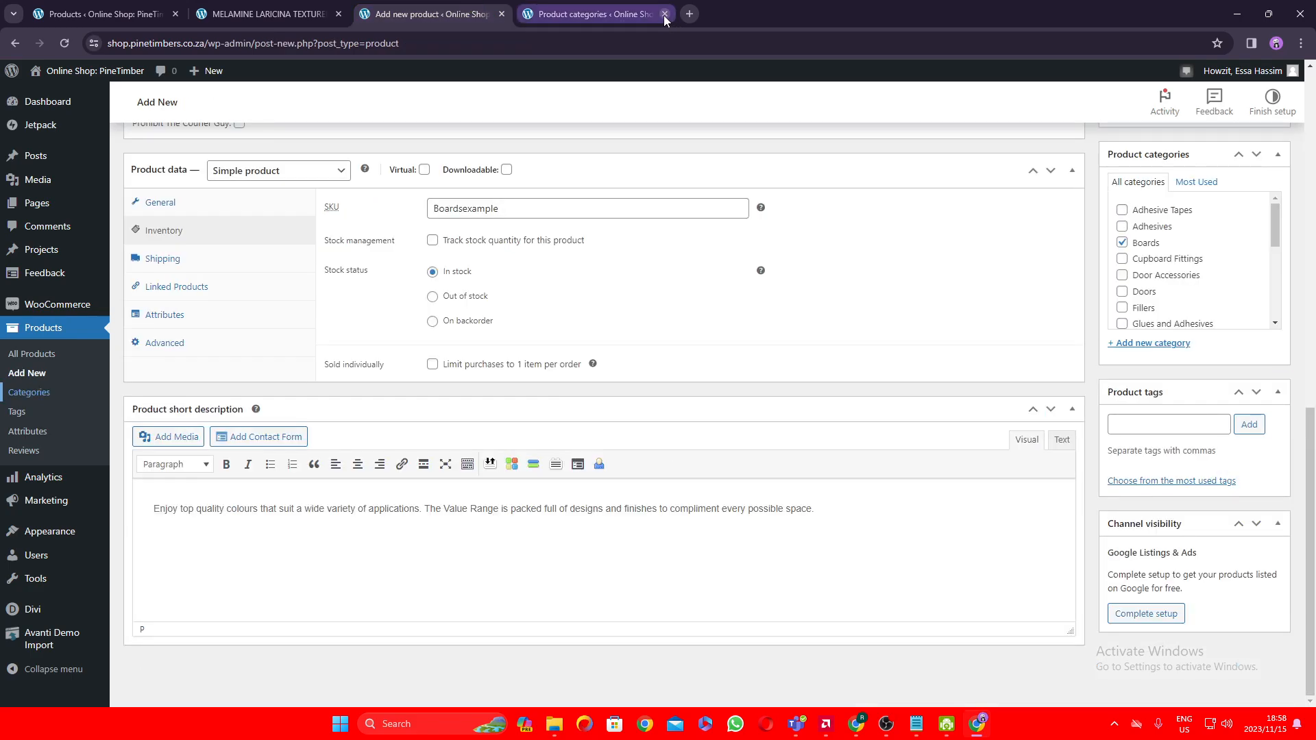
{"action": "left_click", "coordinate": [664, 14]}
{"action": "scroll", "coordinate": [651, 480], "scroll_direction": "up", "scroll_amount": 6}
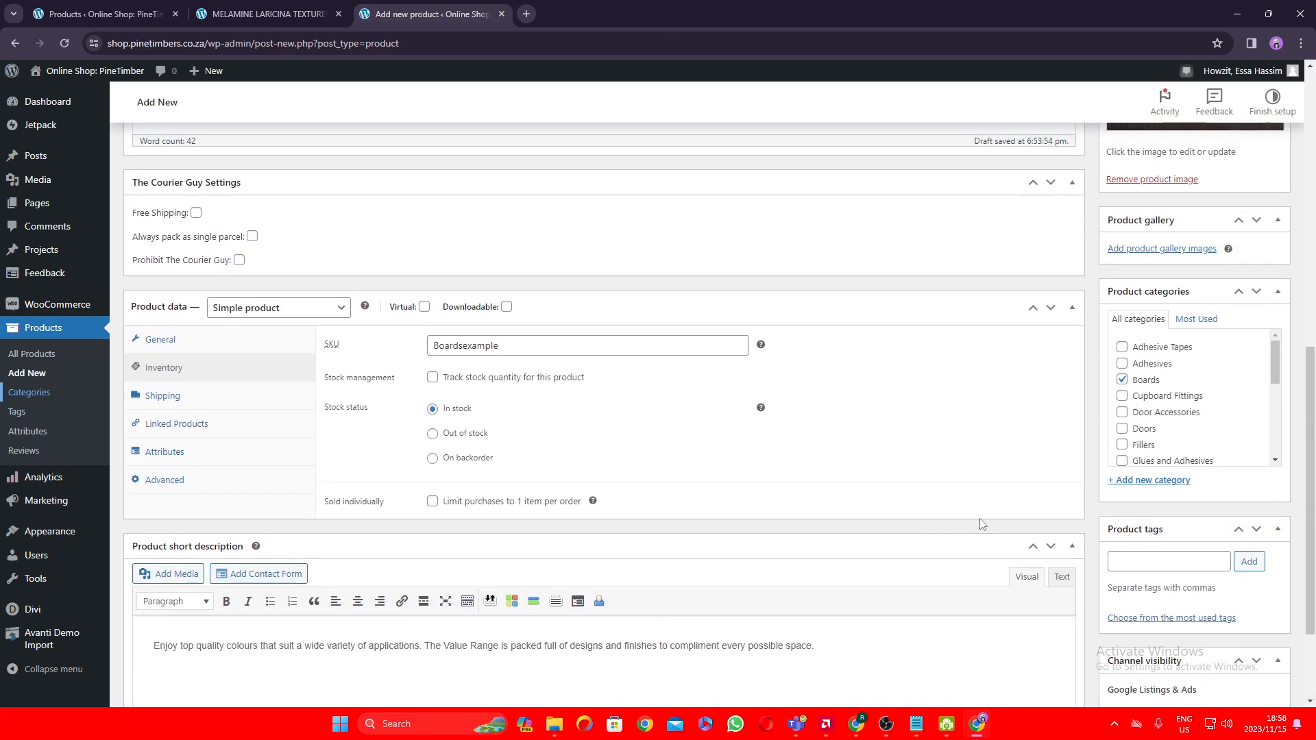
{"action": "scroll", "coordinate": [1060, 459], "scroll_direction": "up", "scroll_amount": 4}
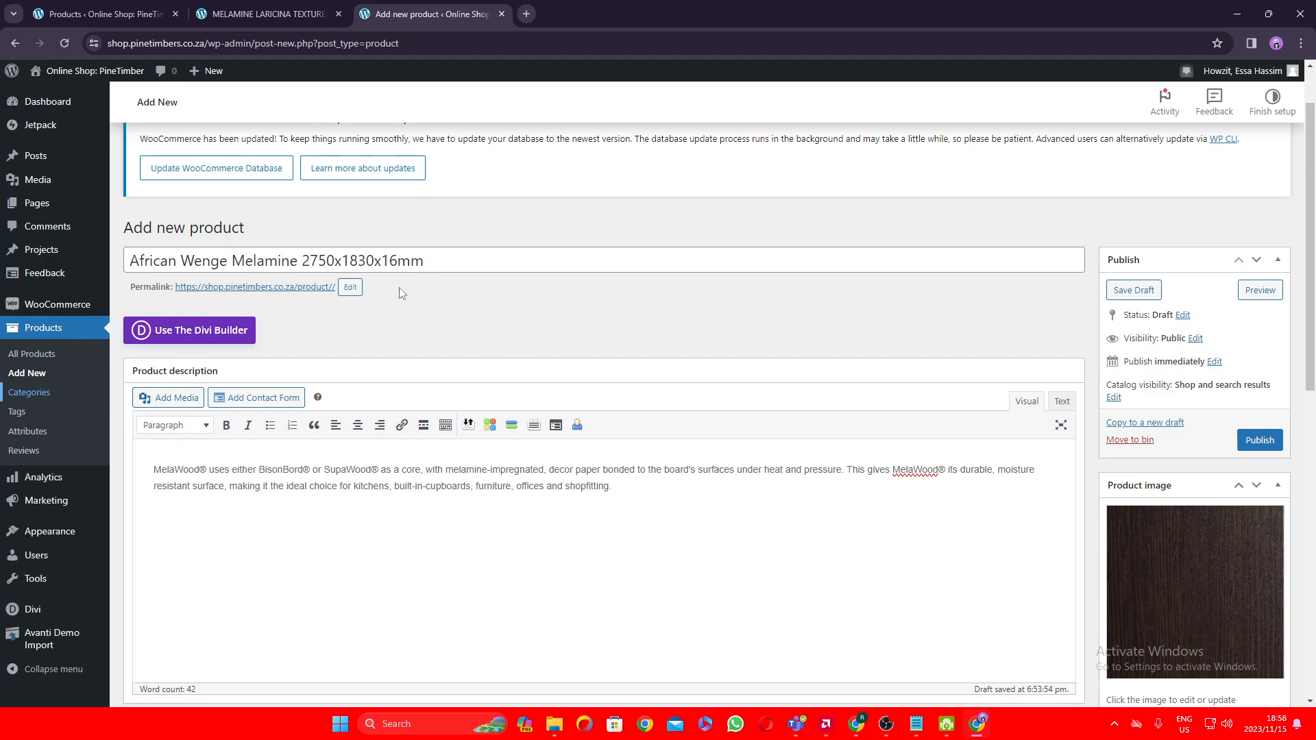
{"action": "left_click", "coordinate": [425, 272]}
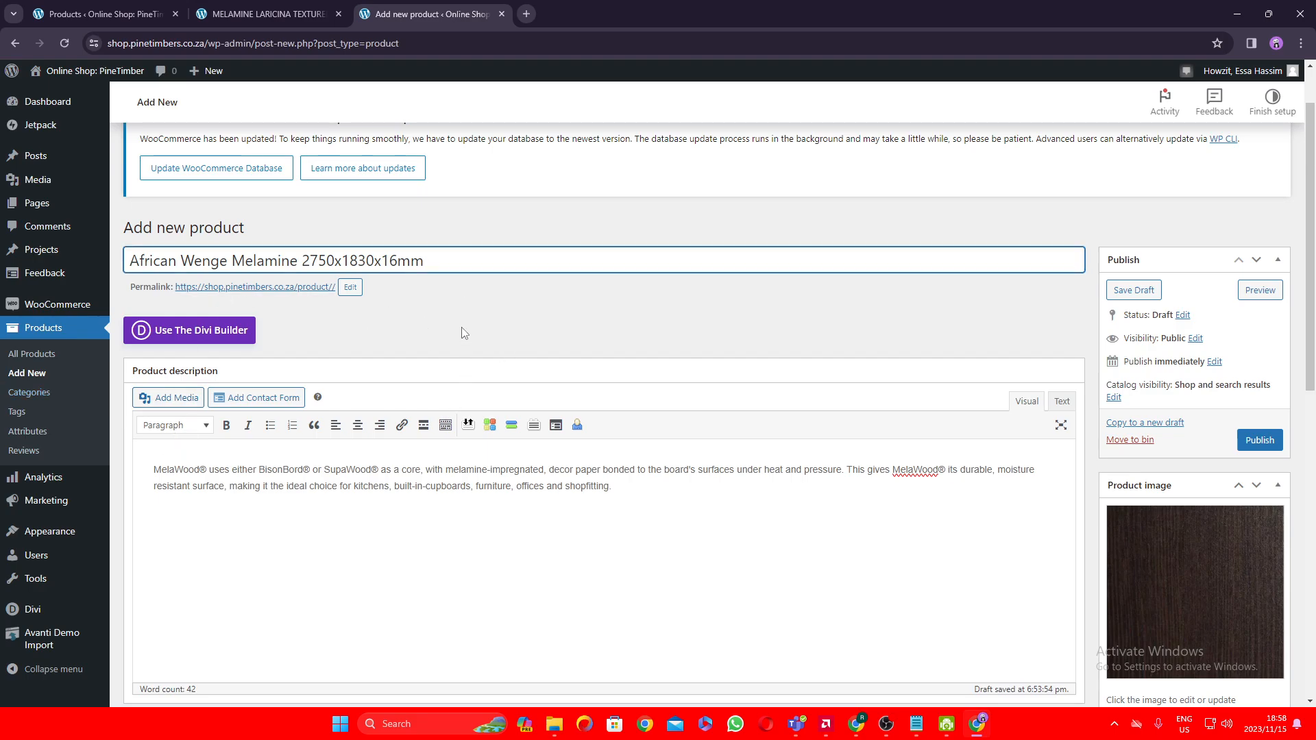
Step: Review the regular and sale prices in the new product's general data
{"action": "scroll", "coordinate": [415, 305], "scroll_direction": "down", "scroll_amount": 3}
{"action": "scroll", "coordinate": [411, 356], "scroll_direction": "up", "scroll_amount": 2}
{"action": "scroll", "coordinate": [365, 286], "scroll_direction": "down", "scroll_amount": 4}
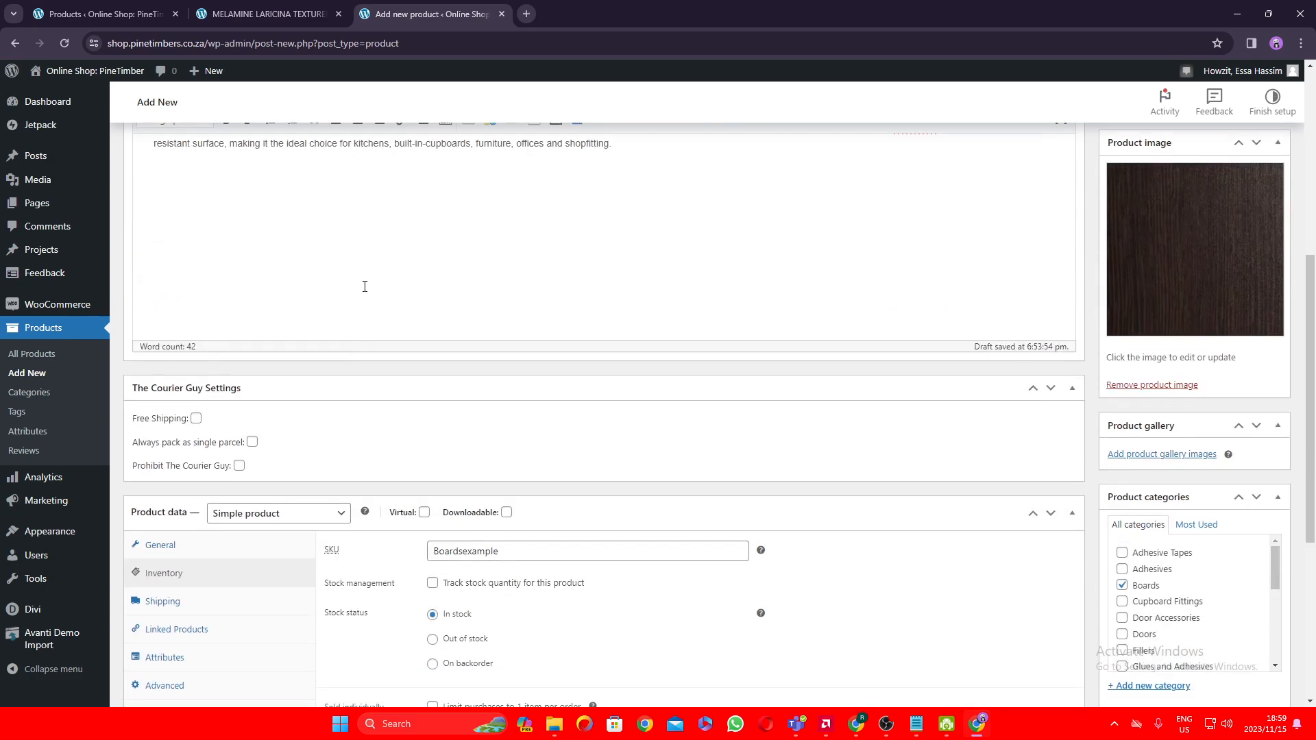
{"action": "scroll", "coordinate": [381, 293], "scroll_direction": "up", "scroll_amount": 2}
{"action": "scroll", "coordinate": [623, 455], "scroll_direction": "down", "scroll_amount": 4}
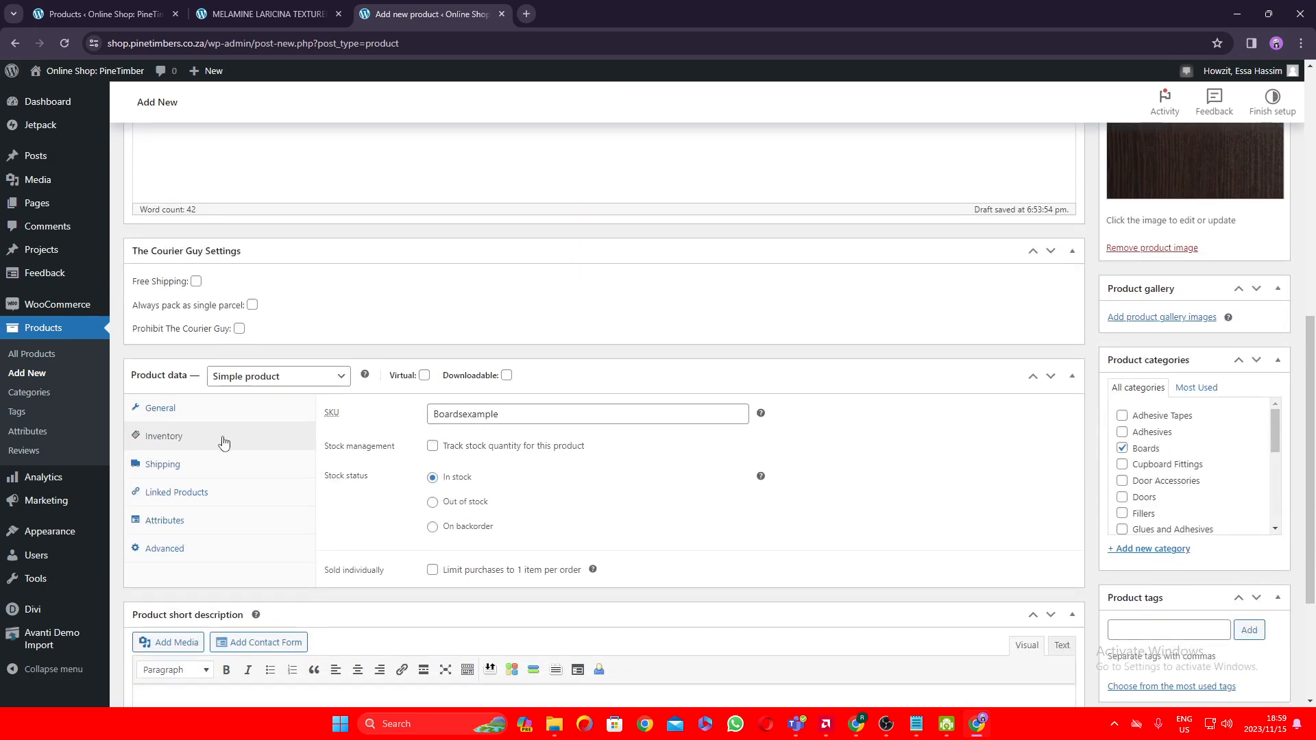
{"action": "left_click", "coordinate": [206, 411]}
{"action": "left_click", "coordinate": [464, 414]}
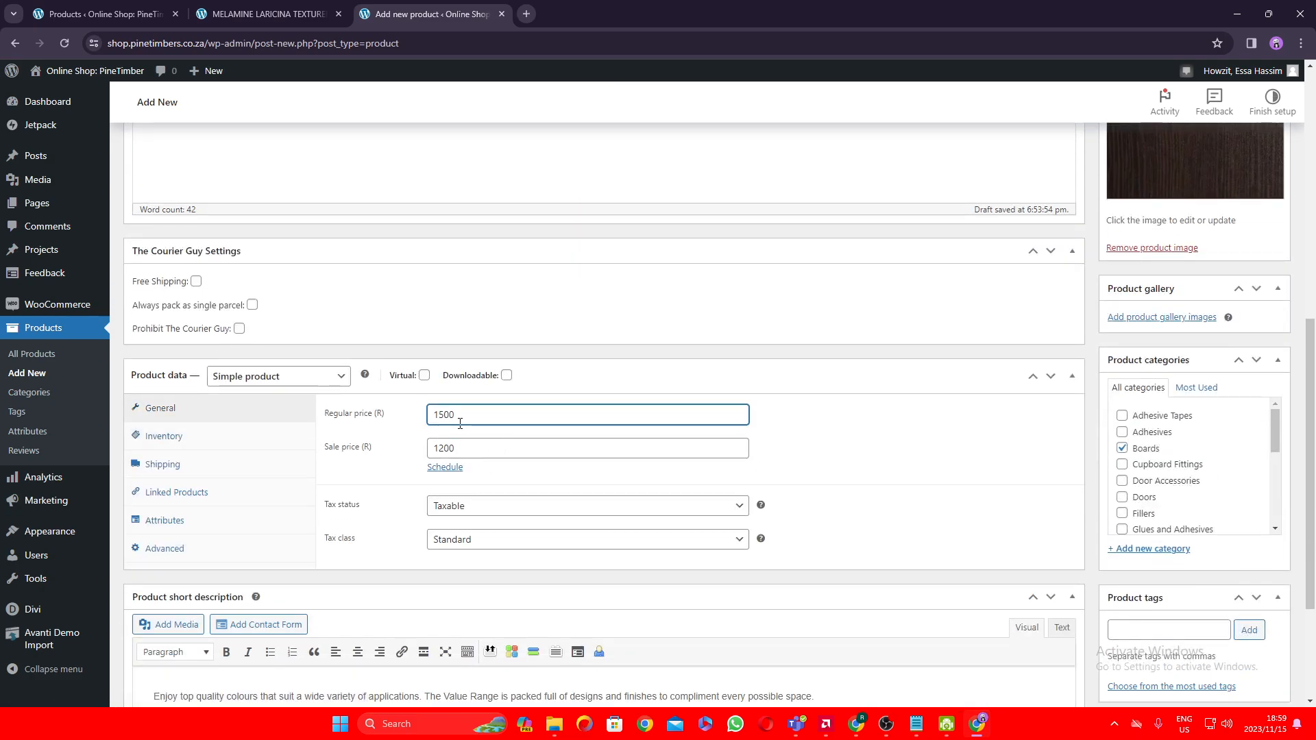
{"action": "mouse_move", "coordinate": [431, 416]}
{"action": "left_mouse_down"}
{"action": "mouse_move", "coordinate": [455, 416]}
{"action": "mouse_move", "coordinate": [418, 420]}
{"action": "left_mouse_up"}
{"action": "left_click", "coordinate": [457, 450]}
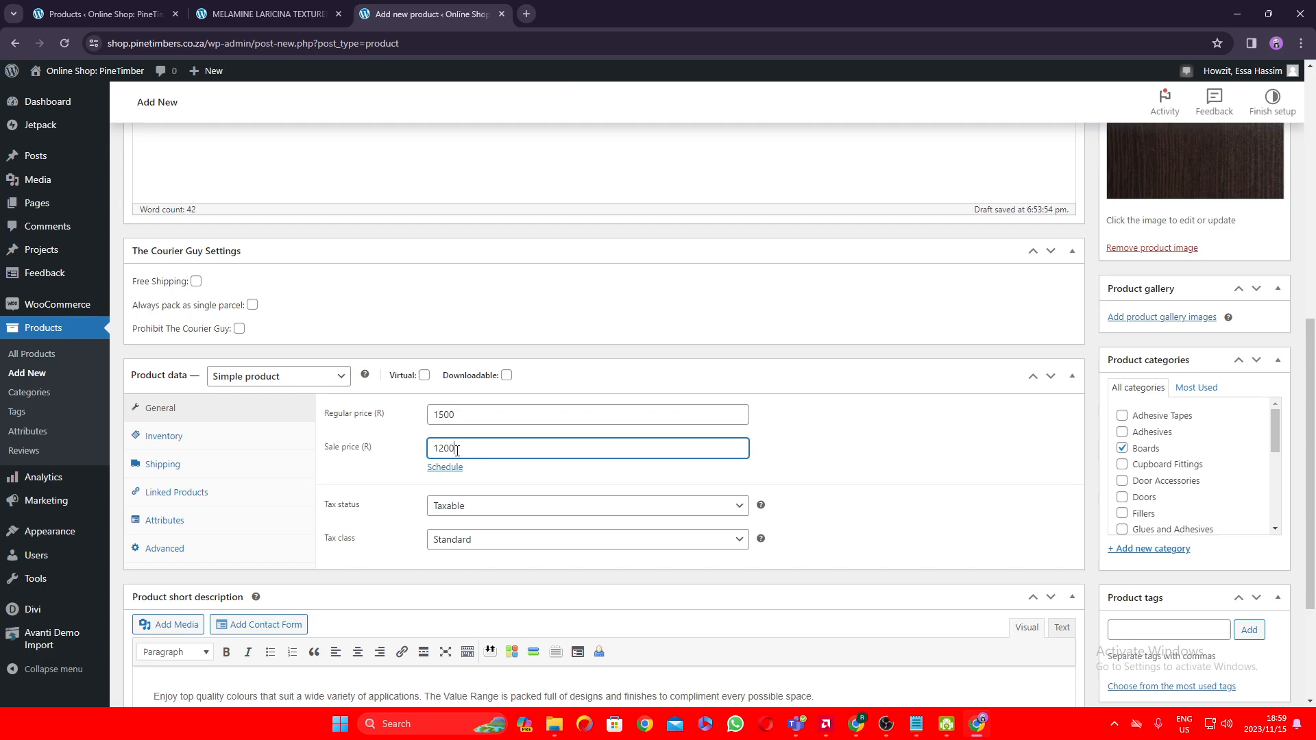
{"action": "double_click", "coordinate": [473, 417]}
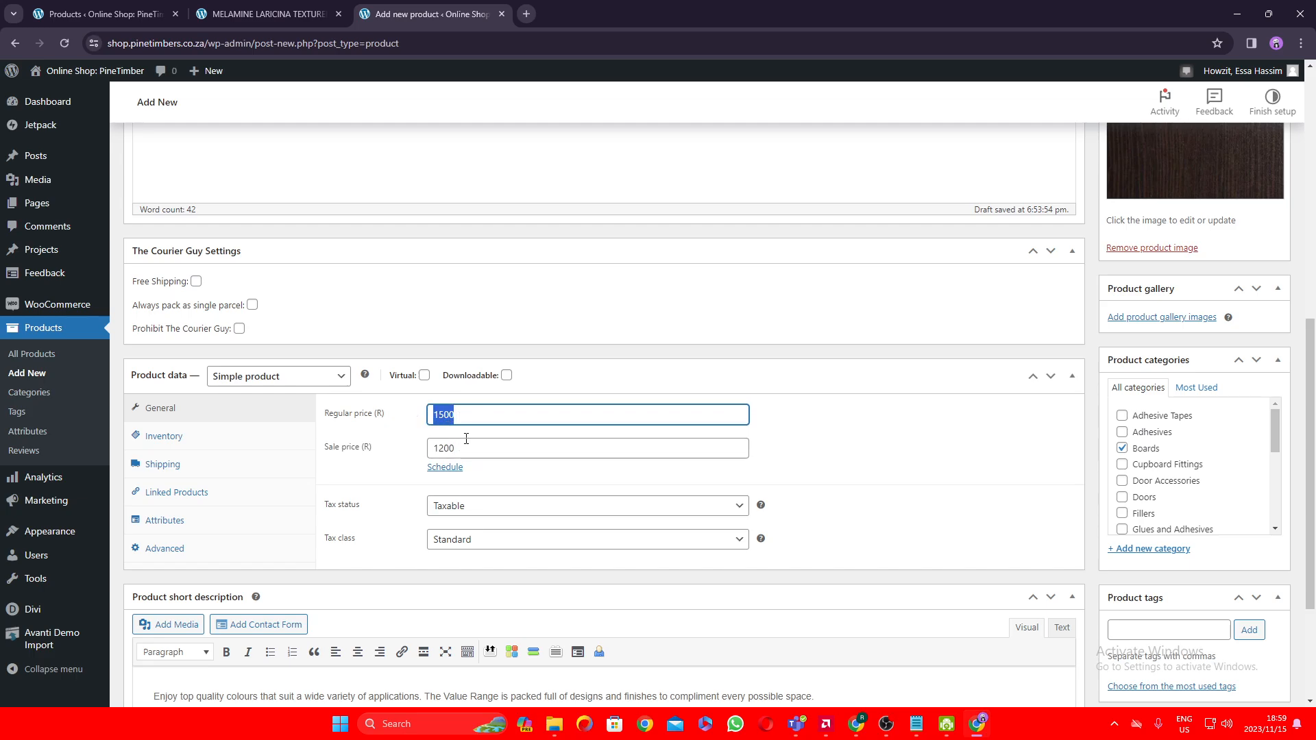
{"action": "left_click", "coordinate": [466, 446]}
{"action": "double_click", "coordinate": [441, 450]}
{"action": "left_click", "coordinate": [464, 449]}
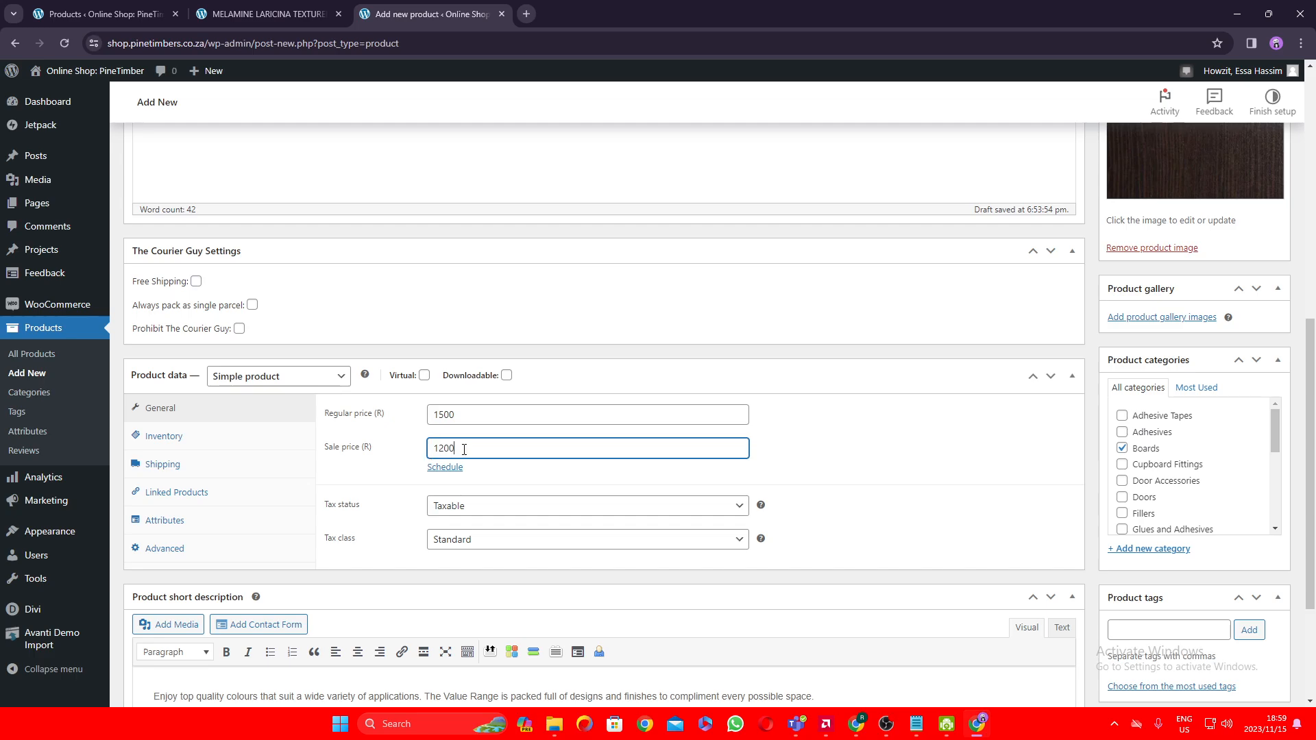
Step: Review the product's inventory settings, including the SKU, stock status and the limit of one item per order
{"action": "scroll", "coordinate": [514, 437], "scroll_direction": "down", "scroll_amount": 1}
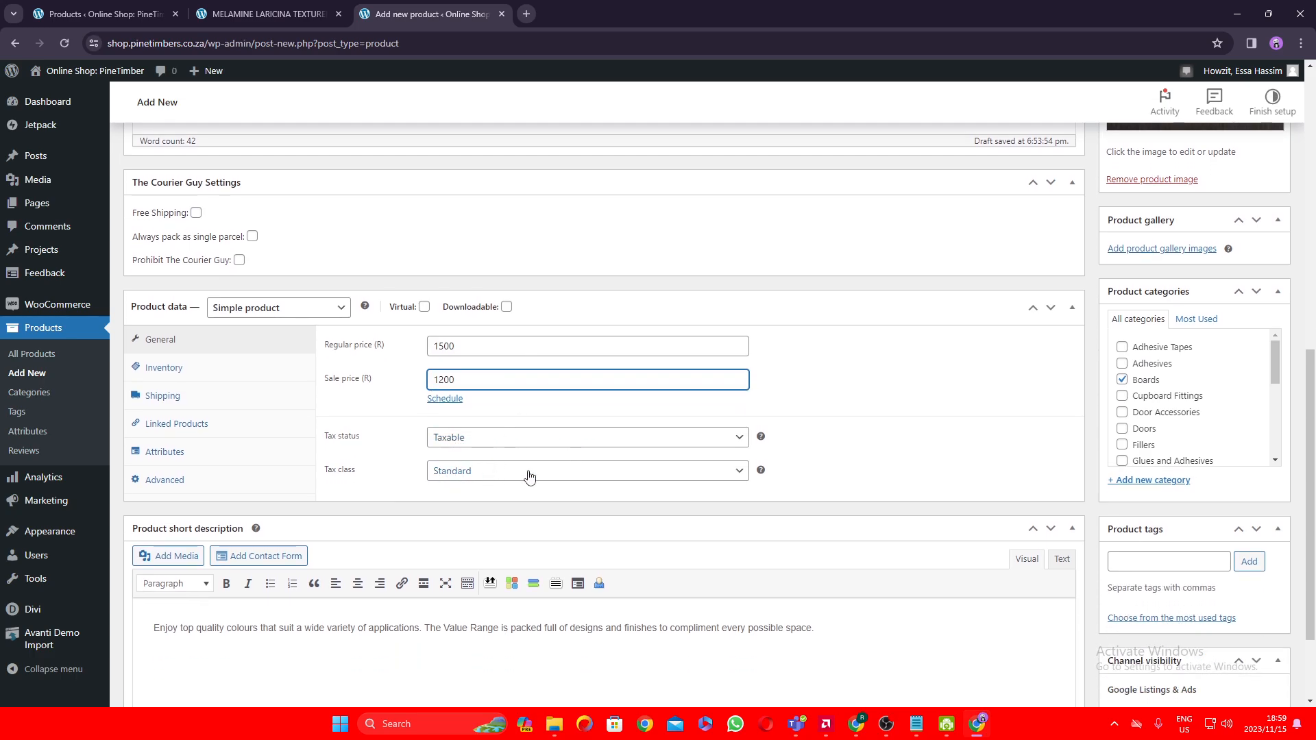
{"action": "left_click", "coordinate": [217, 370]}
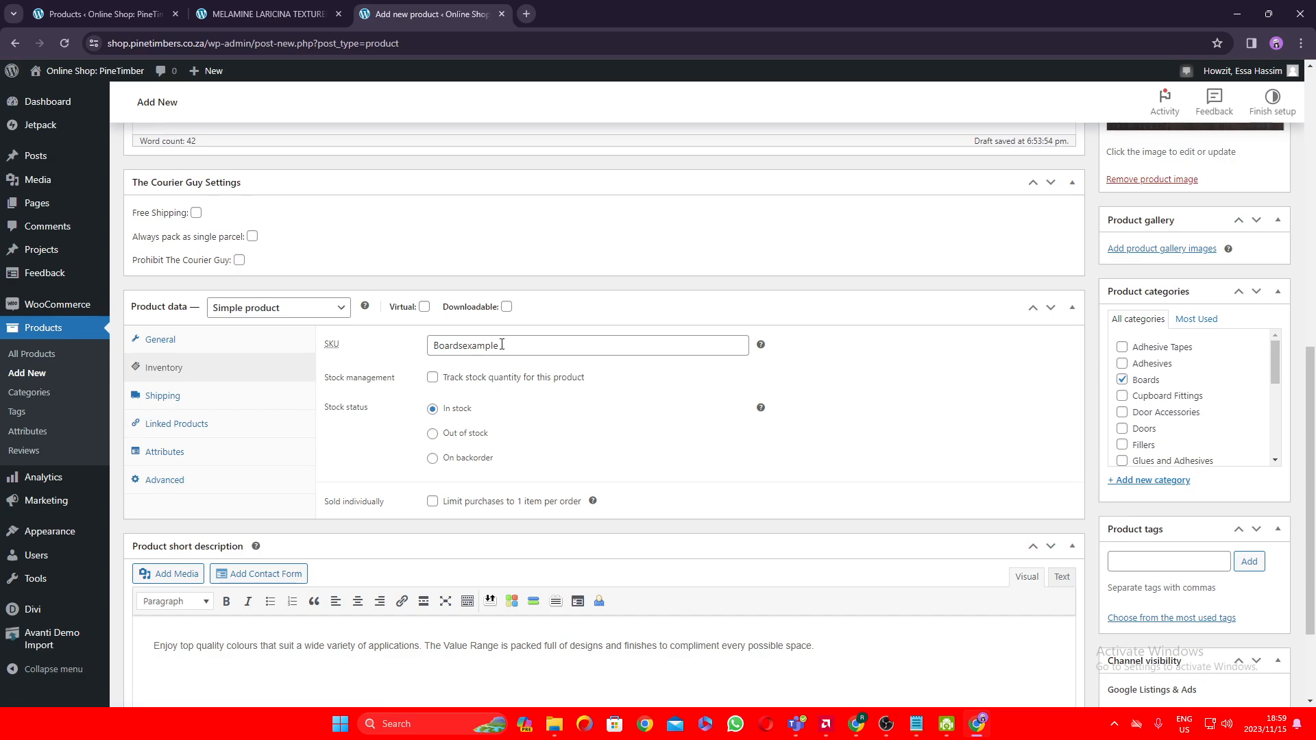
{"action": "left_click_drag", "start_coordinate": [511, 346], "coordinate": [407, 336]}
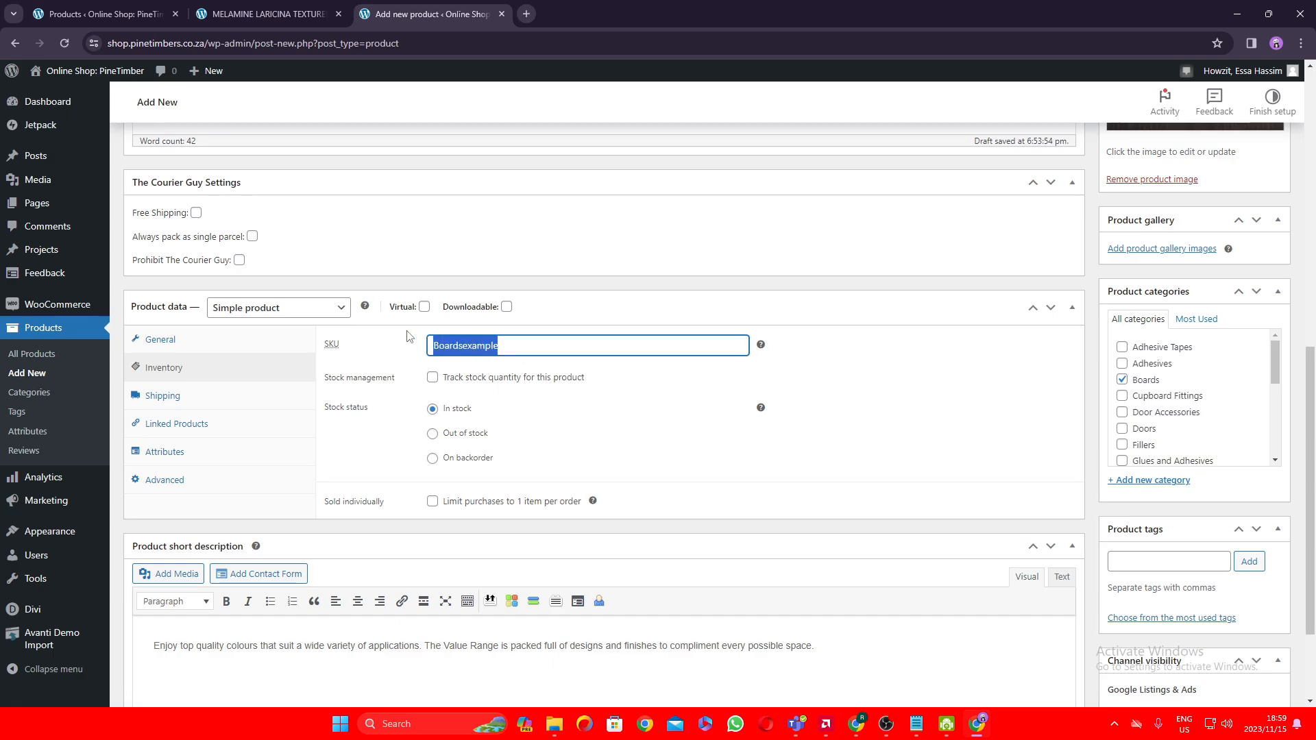
{"action": "left_click", "coordinate": [508, 346]}
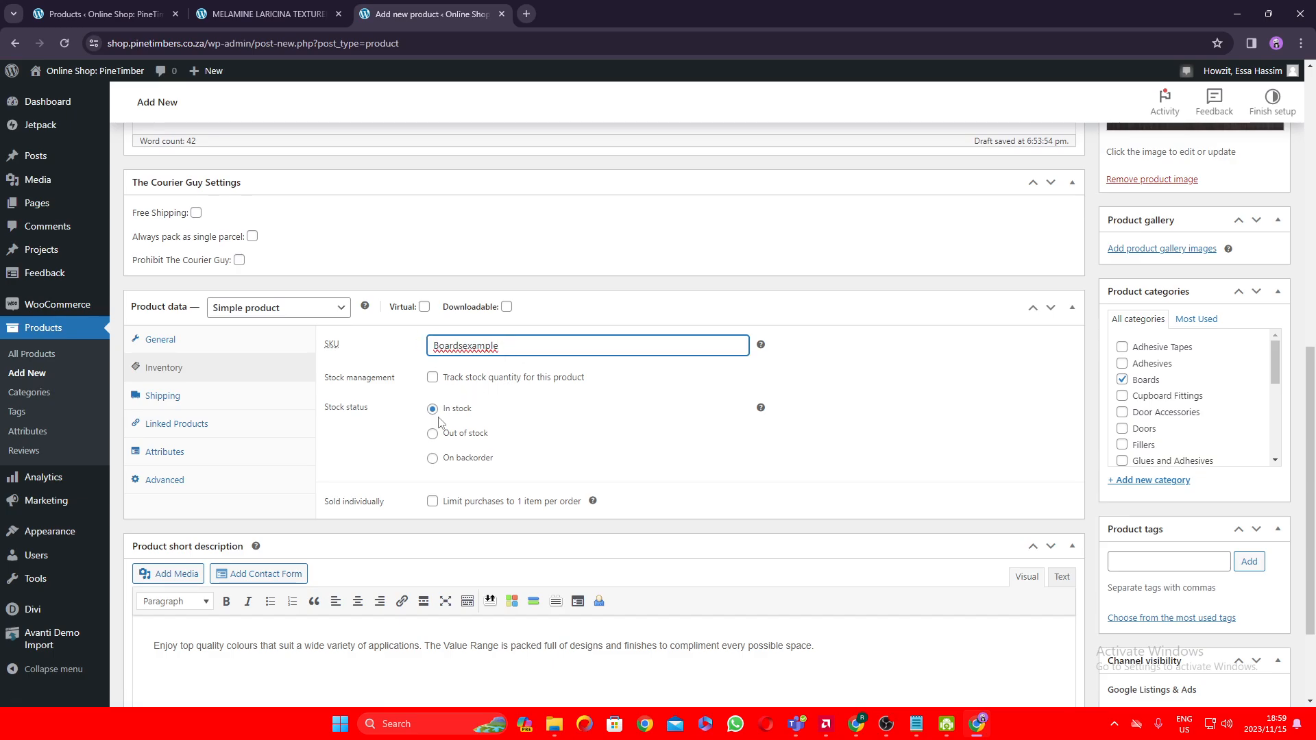
{"action": "scroll", "coordinate": [596, 423], "scroll_direction": "down", "scroll_amount": 1}
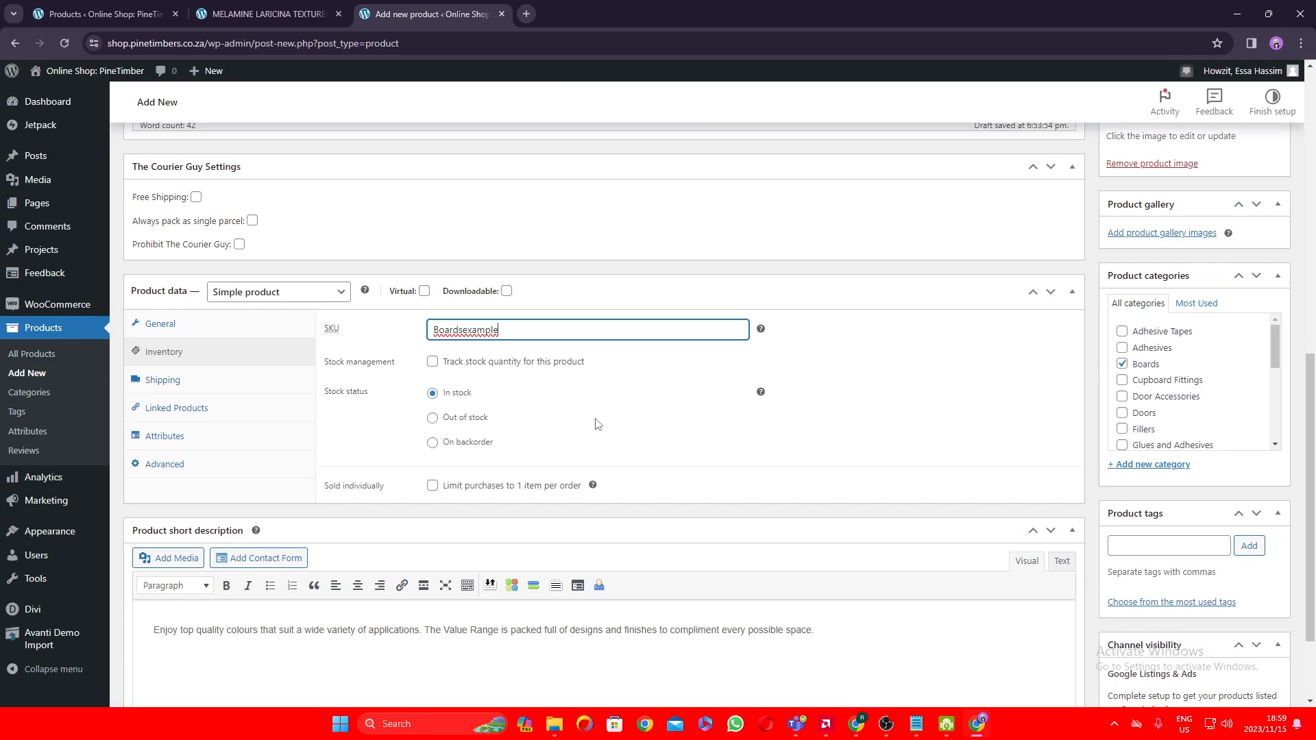
{"action": "scroll", "coordinate": [597, 423], "scroll_direction": "down", "scroll_amount": 2}
{"action": "left_click", "coordinate": [433, 365]}
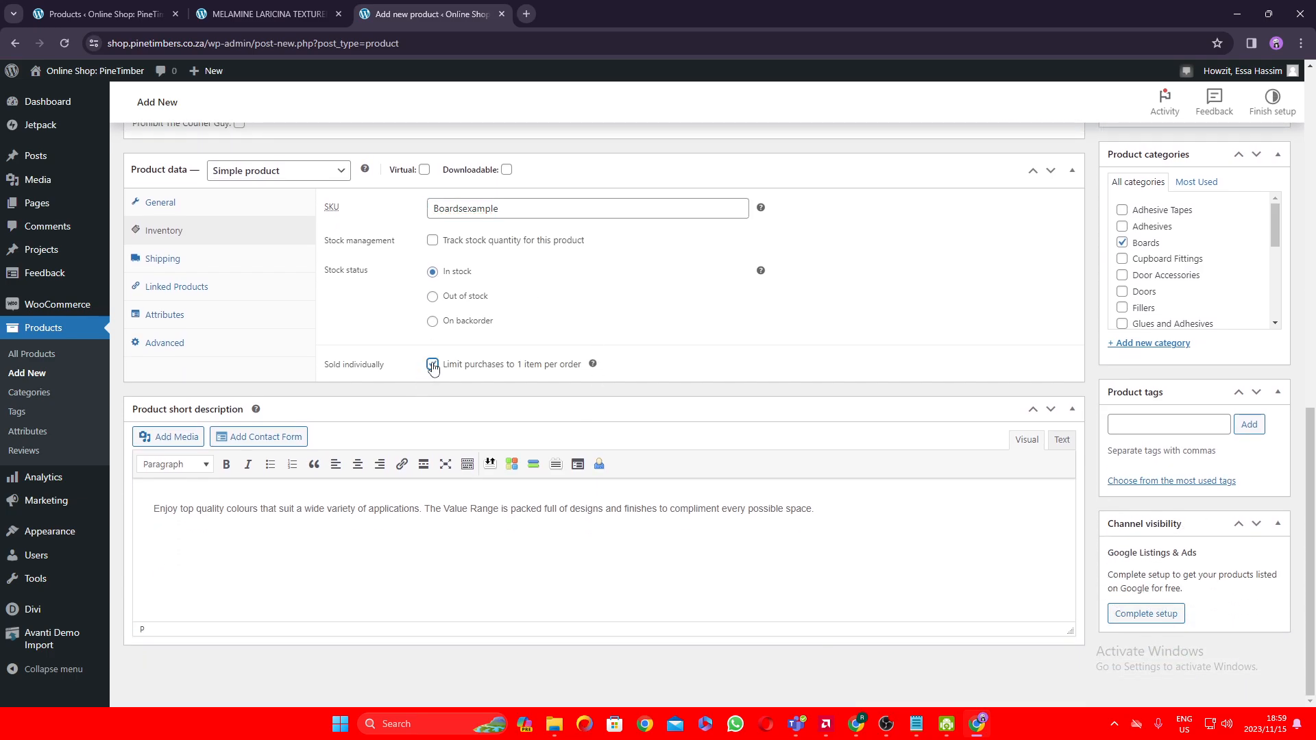
{"action": "left_click", "coordinate": [432, 365]}
Step: Check the product's short description, long description, product image and selected category
{"action": "left_click_drag", "start_coordinate": [879, 523], "coordinate": [152, 508]}
{"action": "left_click", "coordinate": [994, 593]}
{"action": "scroll", "coordinate": [1054, 572], "scroll_direction": "up", "scroll_amount": 5}
{"action": "scroll", "coordinate": [1060, 547], "scroll_direction": "up", "scroll_amount": 1}
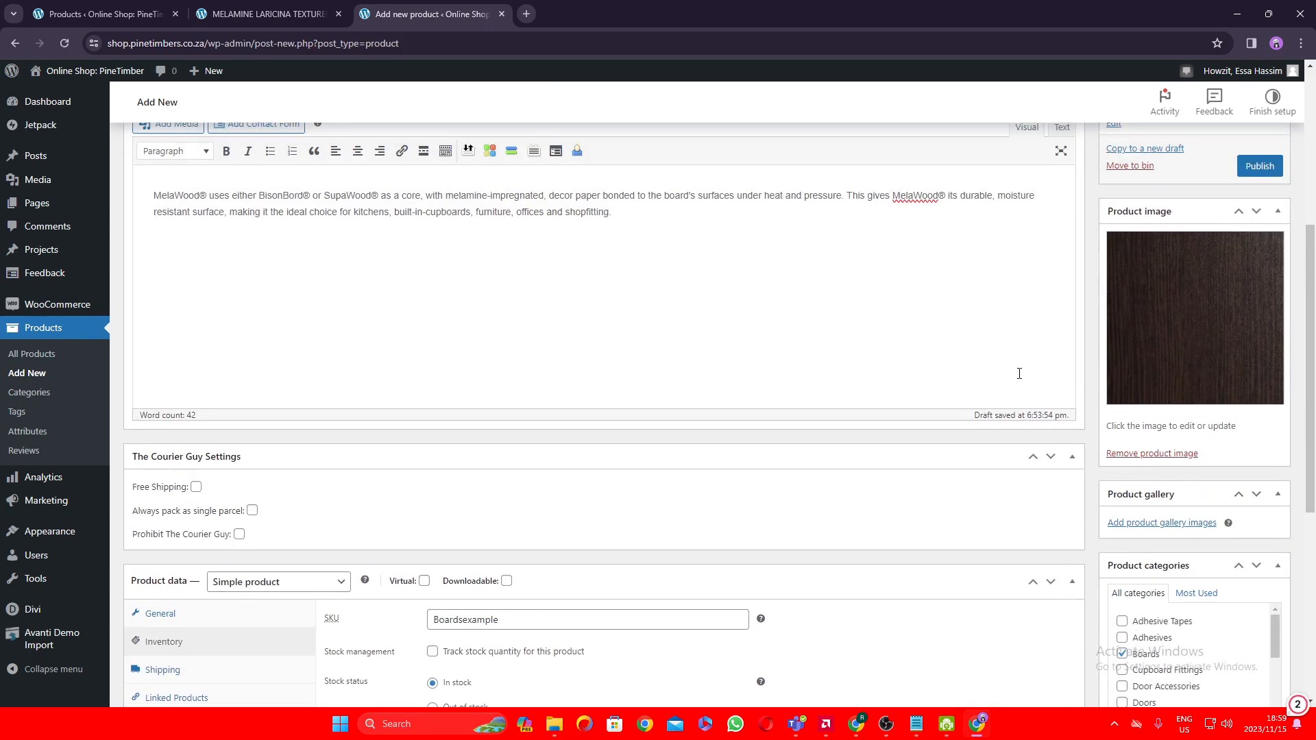
{"action": "scroll", "coordinate": [1158, 301], "scroll_direction": "down", "scroll_amount": 1}
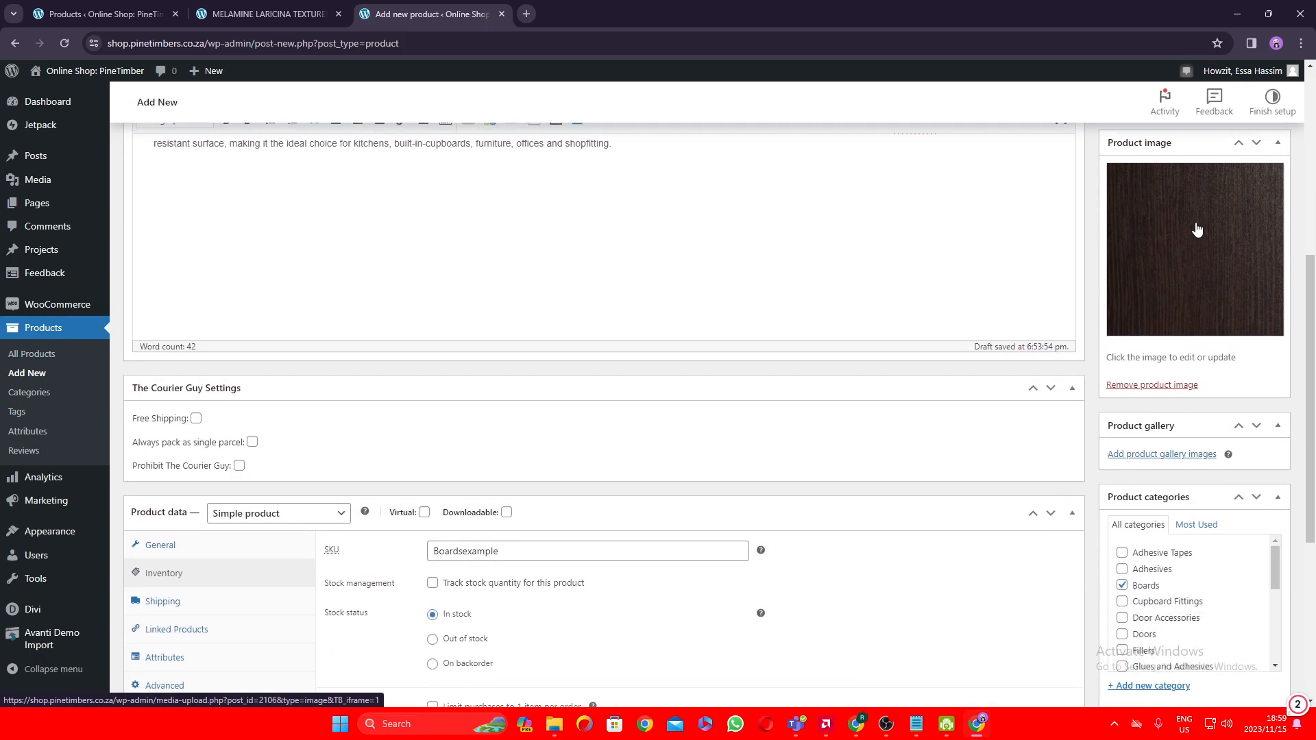
{"action": "scroll", "coordinate": [1233, 346], "scroll_direction": "down", "scroll_amount": 3}
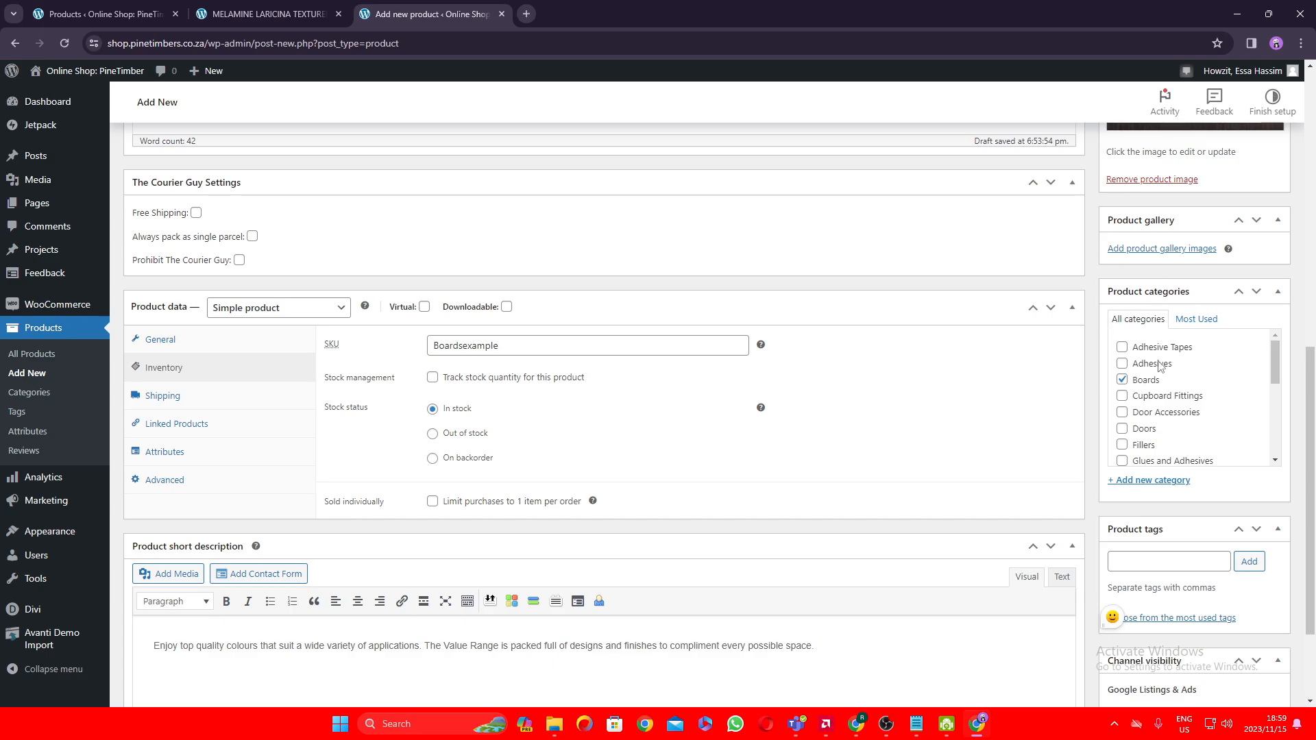
{"action": "scroll", "coordinate": [1165, 493], "scroll_direction": "down", "scroll_amount": 2}
Step: Publish the African Wenge Melamine 2750x1830x16mm product
{"action": "scroll", "coordinate": [1124, 555], "scroll_direction": "up", "scroll_amount": 10}
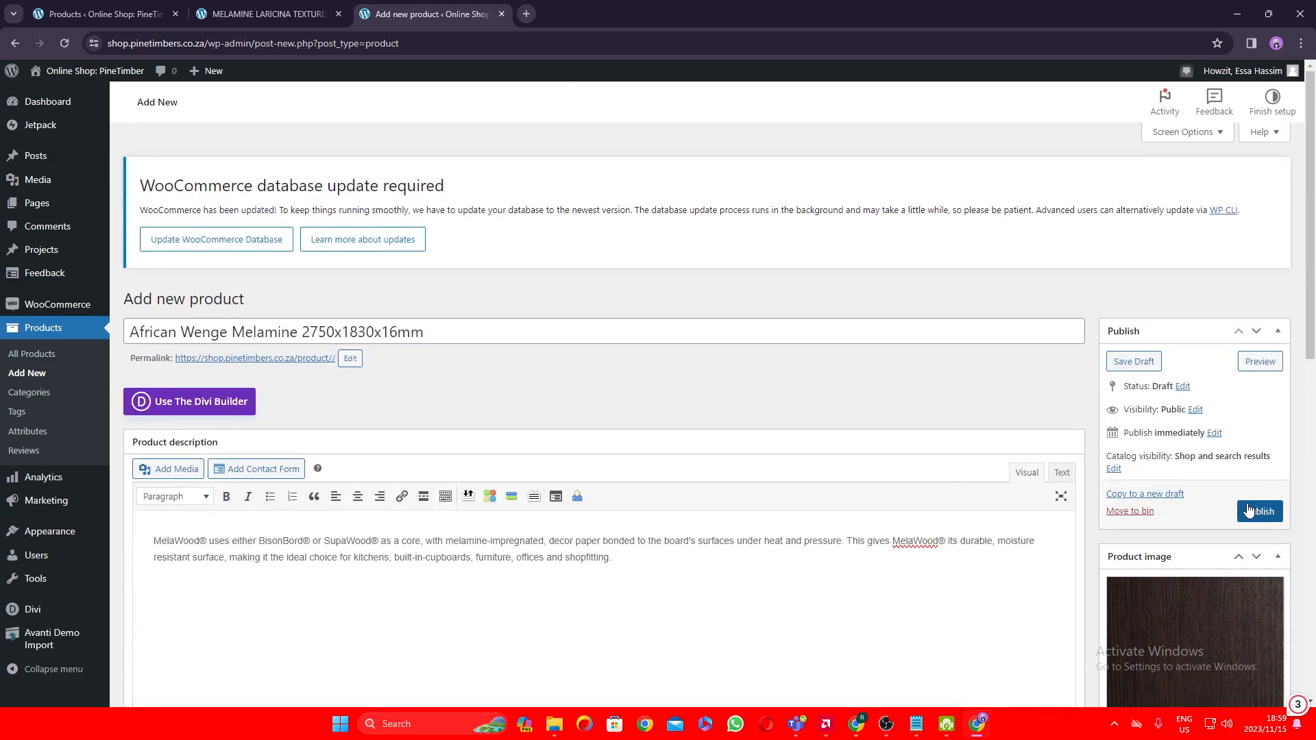
{"action": "scroll", "coordinate": [1248, 511], "scroll_direction": "down", "scroll_amount": 2}
{"action": "left_click", "coordinate": [1259, 374]}
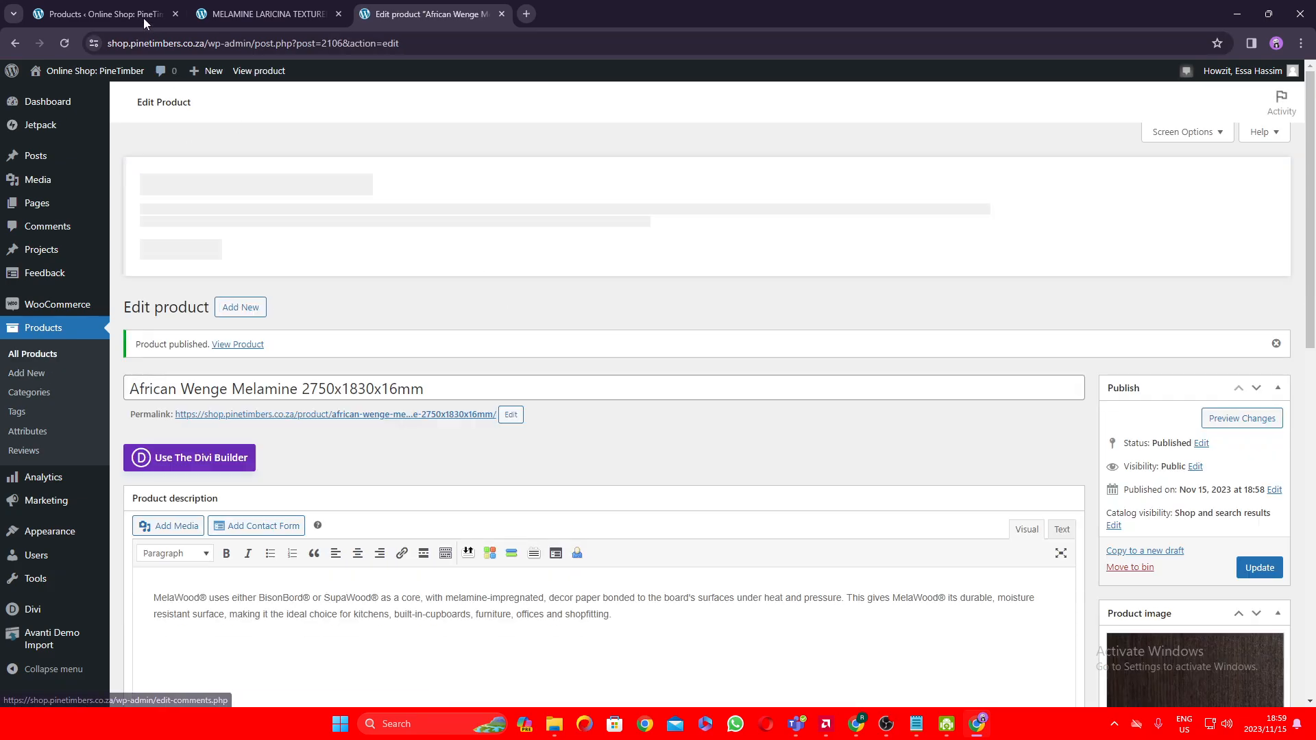
Step: Switch to the storefront, open its Shop page and show the products in the Boards category
{"action": "left_click", "coordinate": [144, 21]}
{"action": "left_click", "coordinate": [268, 13]}
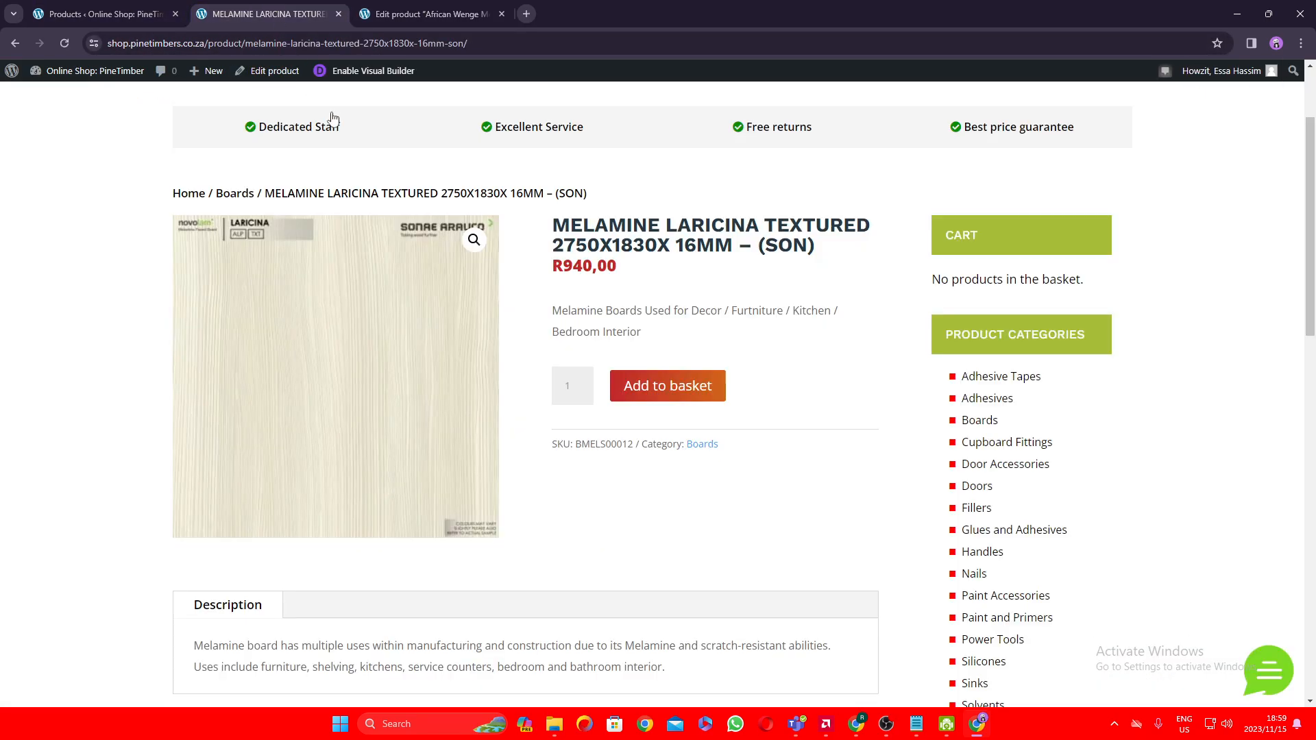
{"action": "scroll", "coordinate": [527, 245], "scroll_direction": "up", "scroll_amount": 2}
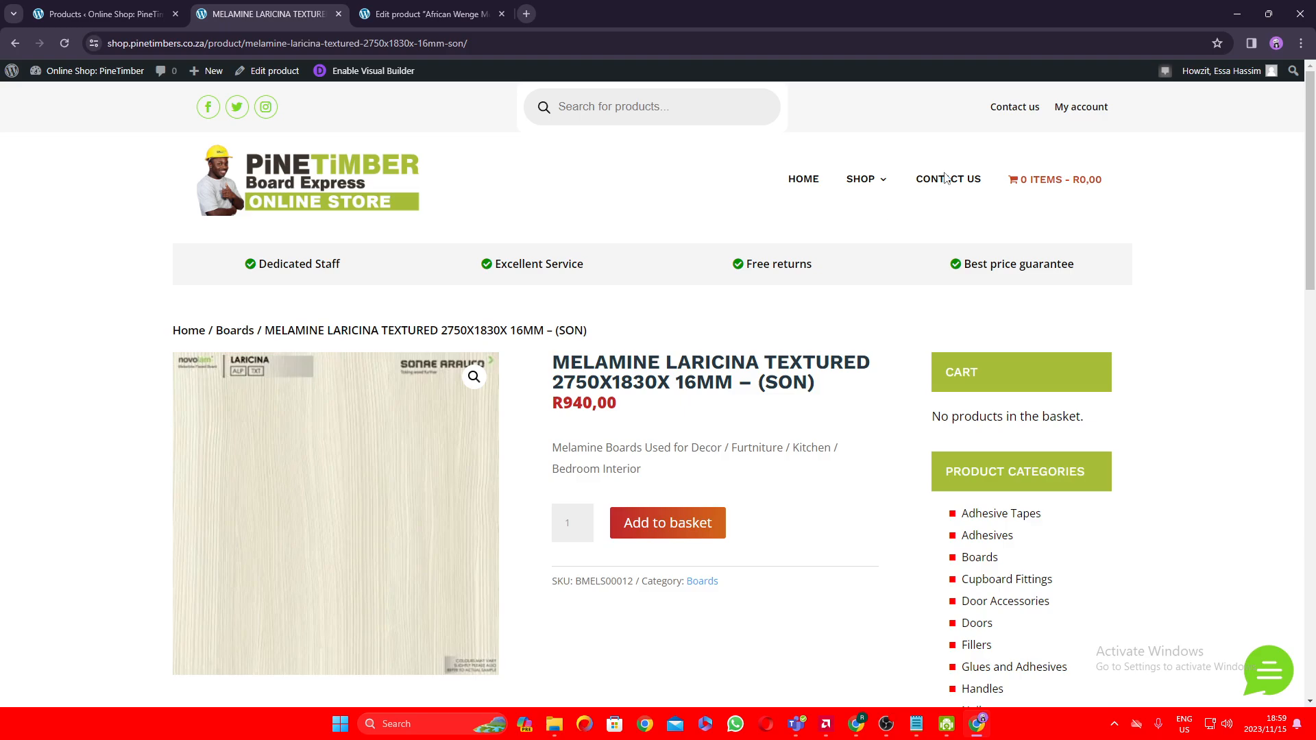
{"action": "left_click", "coordinate": [865, 180]}
{"action": "scroll", "coordinate": [373, 350], "scroll_direction": "down", "scroll_amount": 6}
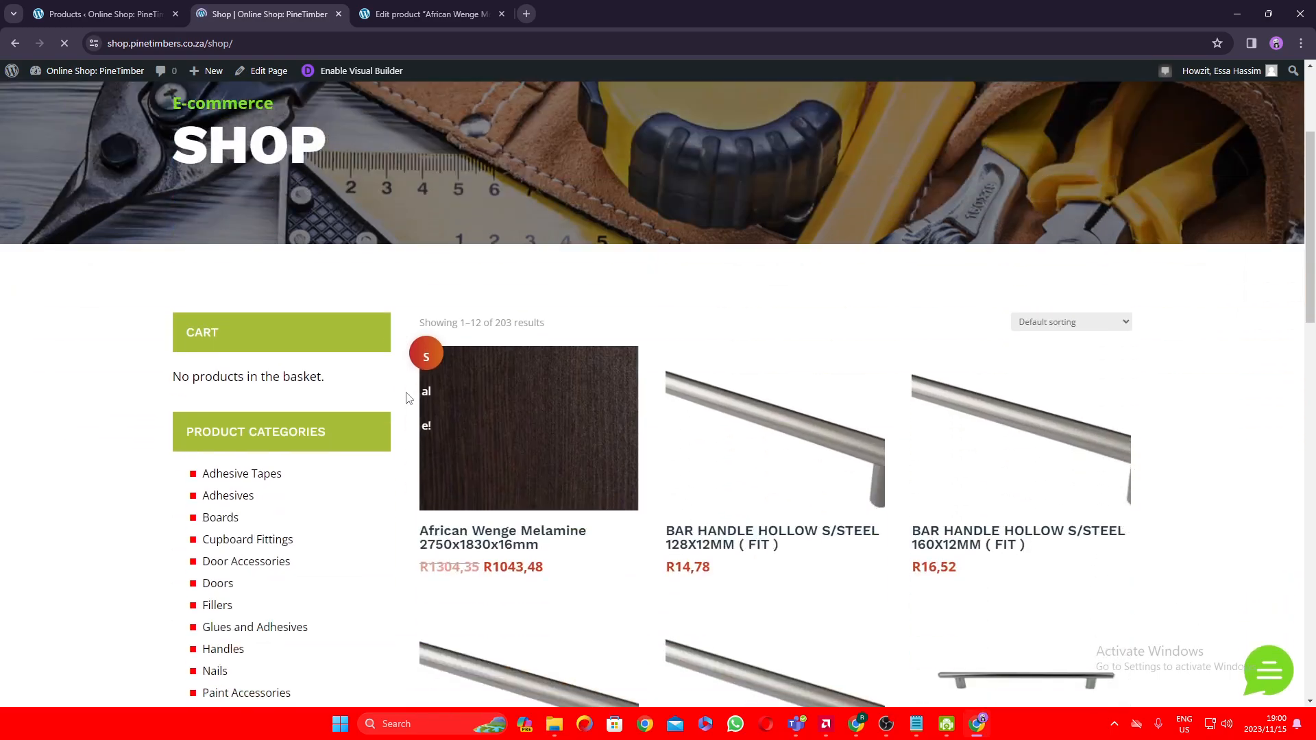
{"action": "left_click", "coordinate": [218, 318]}
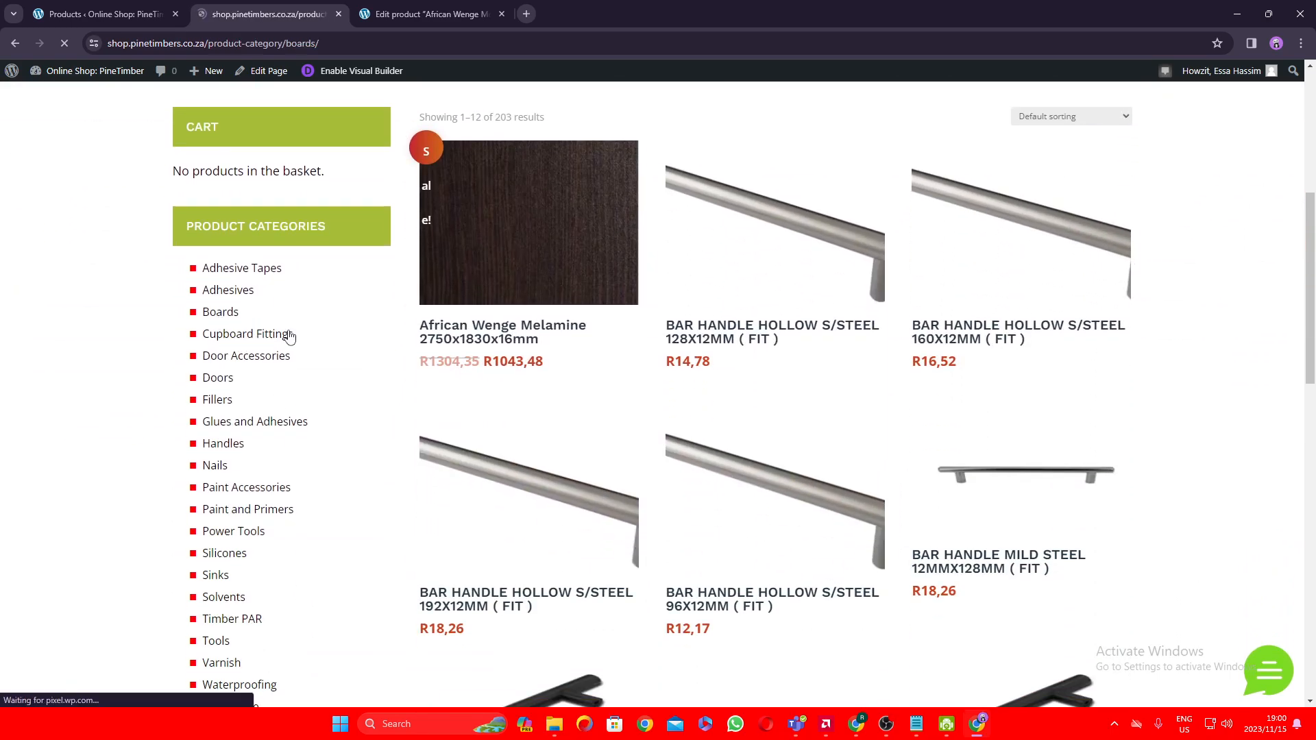
Step: Find African Wenge Melamine 2750x1830x16mm in the Boards listing and open its product page in a new tab
{"action": "scroll", "coordinate": [621, 363], "scroll_direction": "down", "scroll_amount": 4}
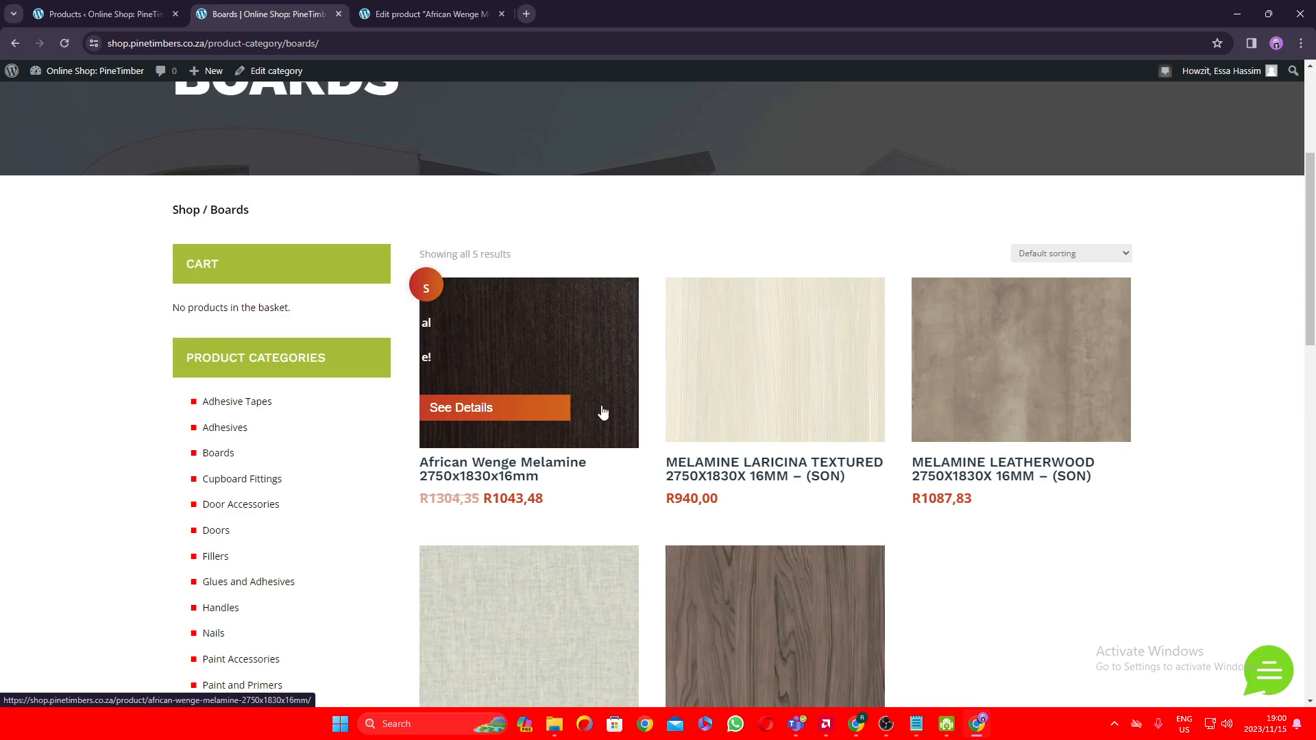
{"action": "scroll", "coordinate": [512, 378], "scroll_direction": "down", "scroll_amount": 2}
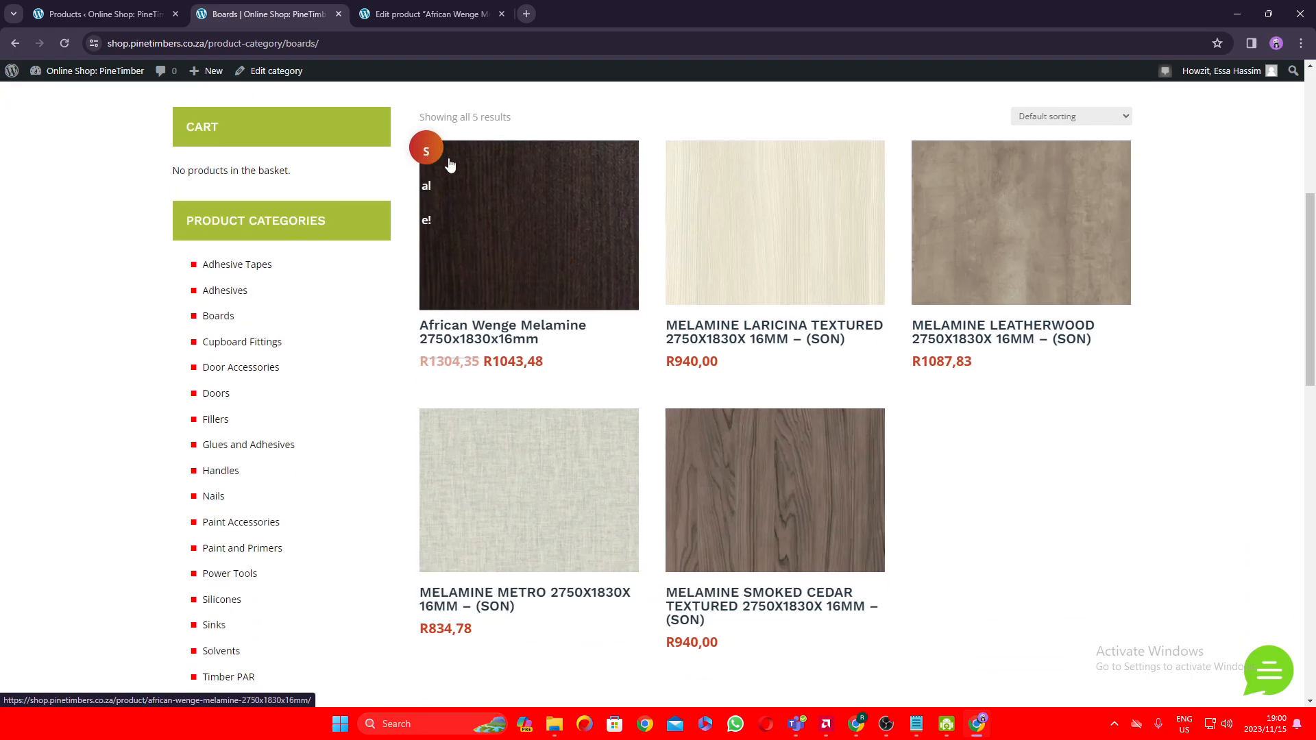
{"action": "scroll", "coordinate": [448, 226], "scroll_direction": "up", "scroll_amount": 2}
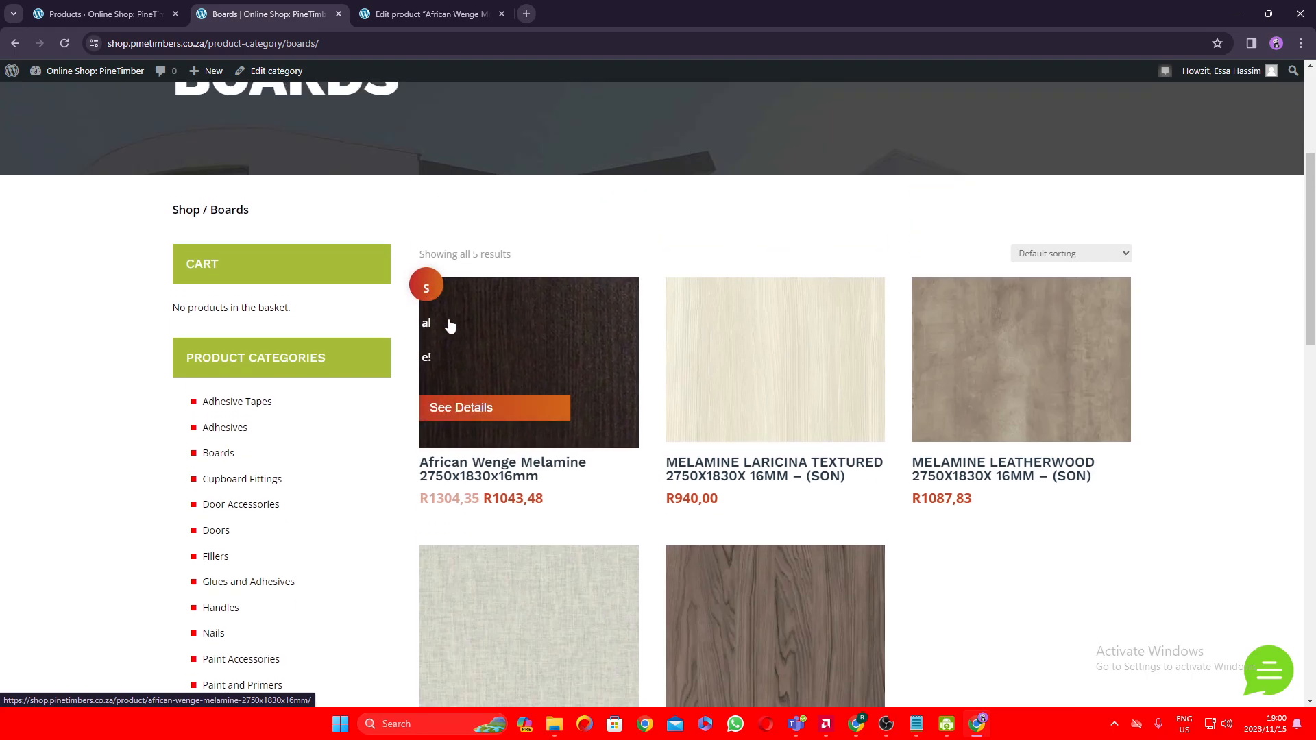
{"action": "right_click", "coordinate": [449, 368]}
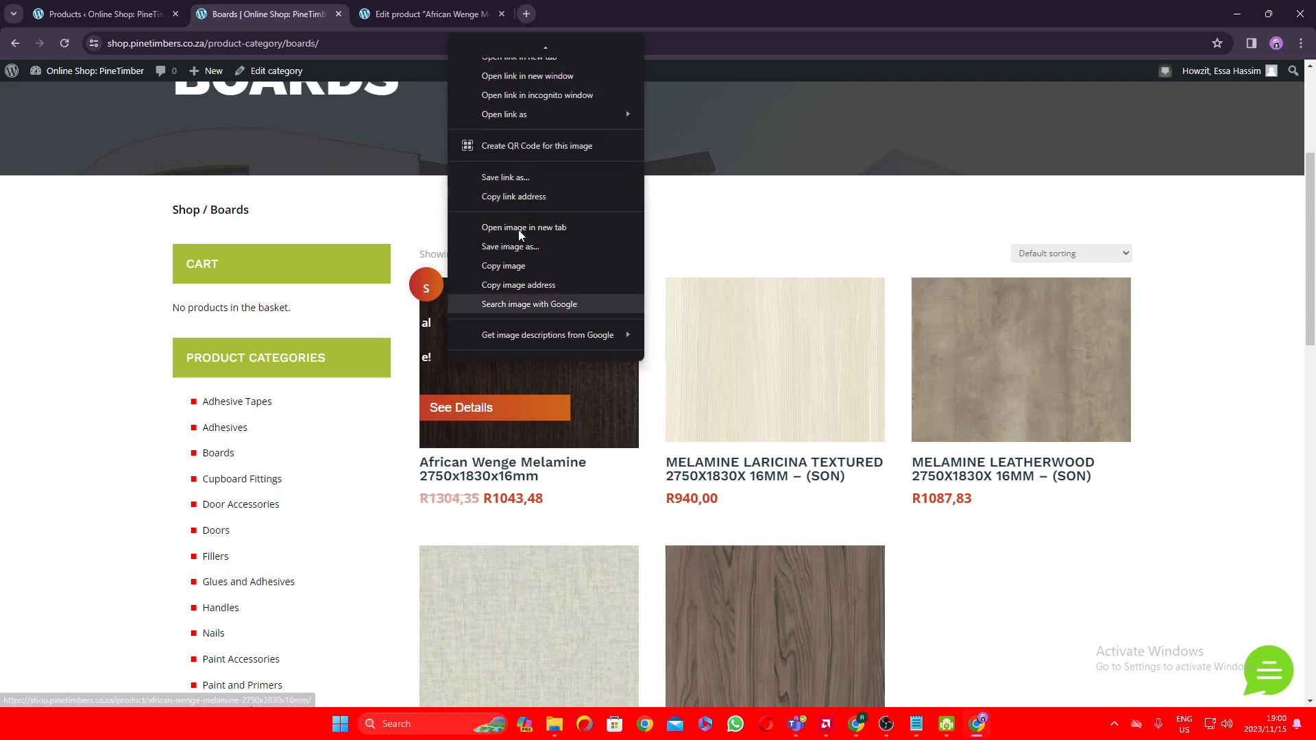
{"action": "left_click", "coordinate": [495, 408]}
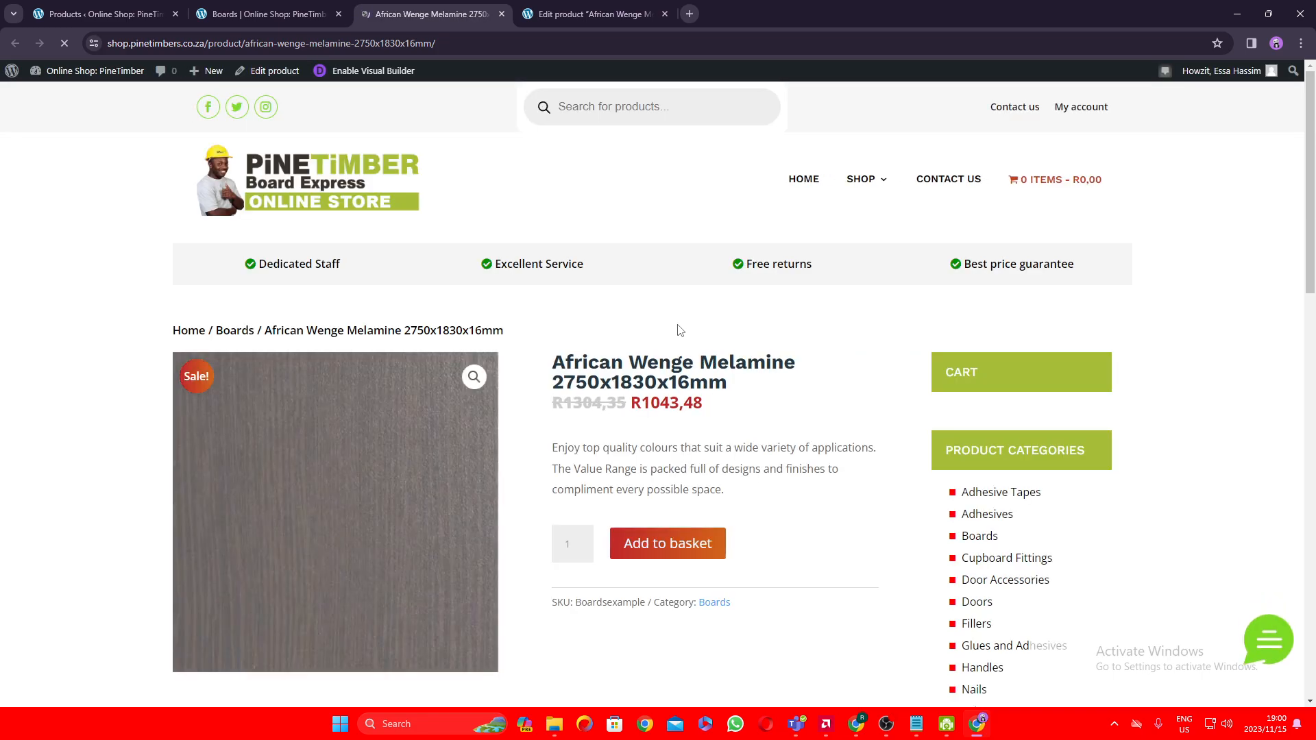
Step: Inspect the sale price on the African Wenge Melamine product page
{"action": "scroll", "coordinate": [679, 332], "scroll_direction": "down", "scroll_amount": 3}
{"action": "scroll", "coordinate": [699, 320], "scroll_direction": "up", "scroll_amount": 2}
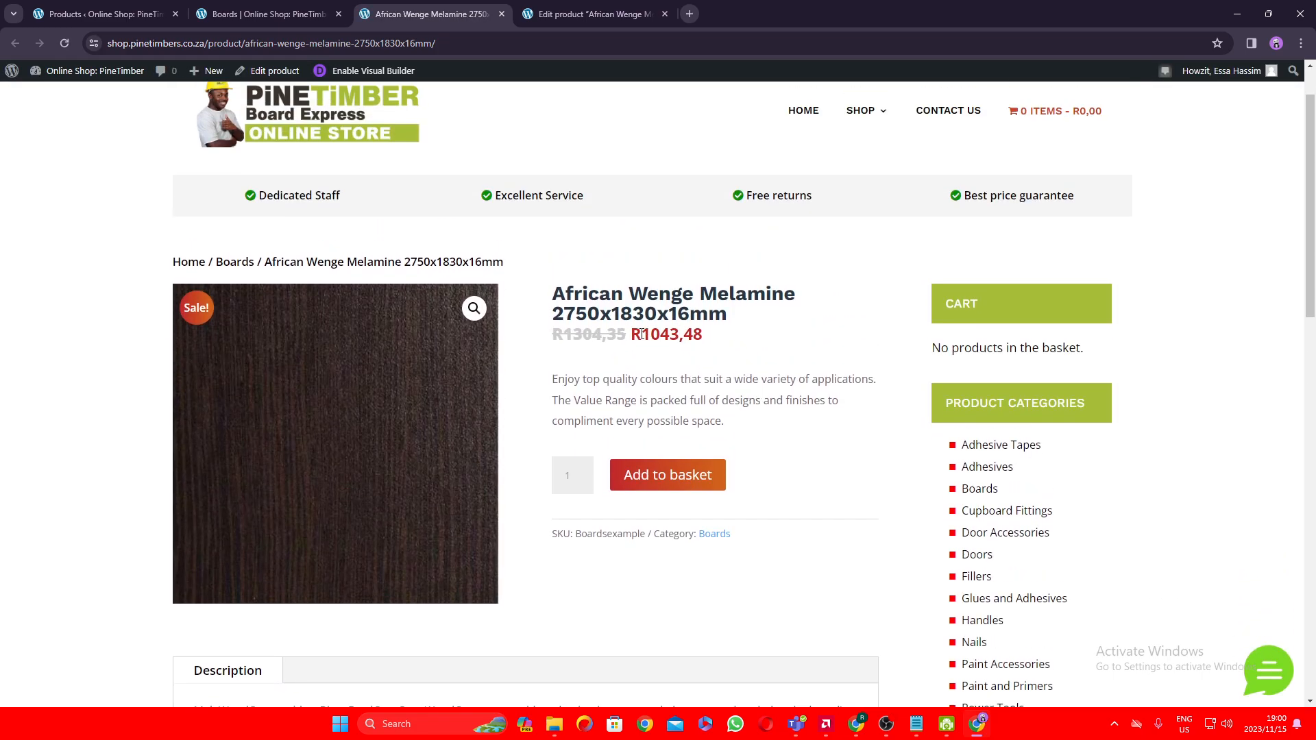
{"action": "mouse_move", "coordinate": [641, 336]}
{"action": "left_mouse_down"}
{"action": "mouse_move", "coordinate": [756, 342]}
{"action": "mouse_move", "coordinate": [653, 337]}
{"action": "left_mouse_up"}
{"action": "left_click", "coordinate": [710, 363]}
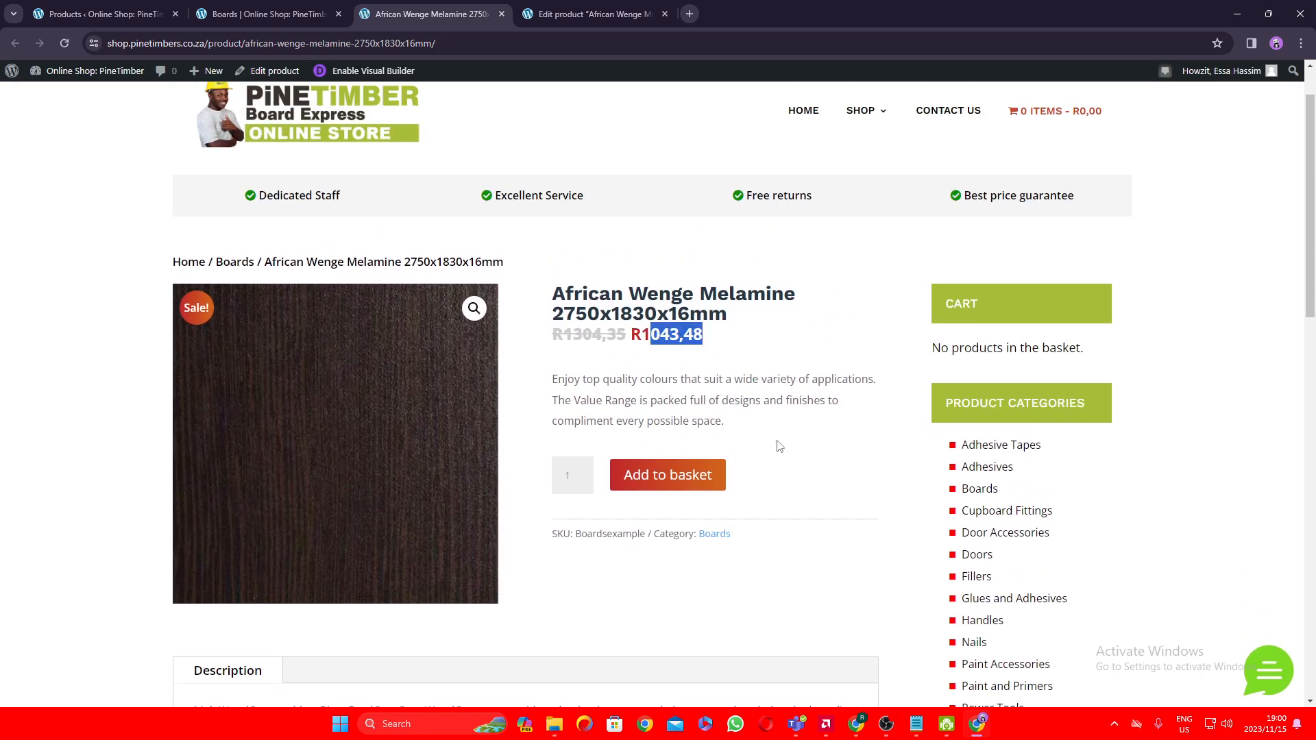
Step: Add one African Wenge Melamine board to the basket and check its price in the cart
{"action": "right_click", "coordinate": [665, 473]}
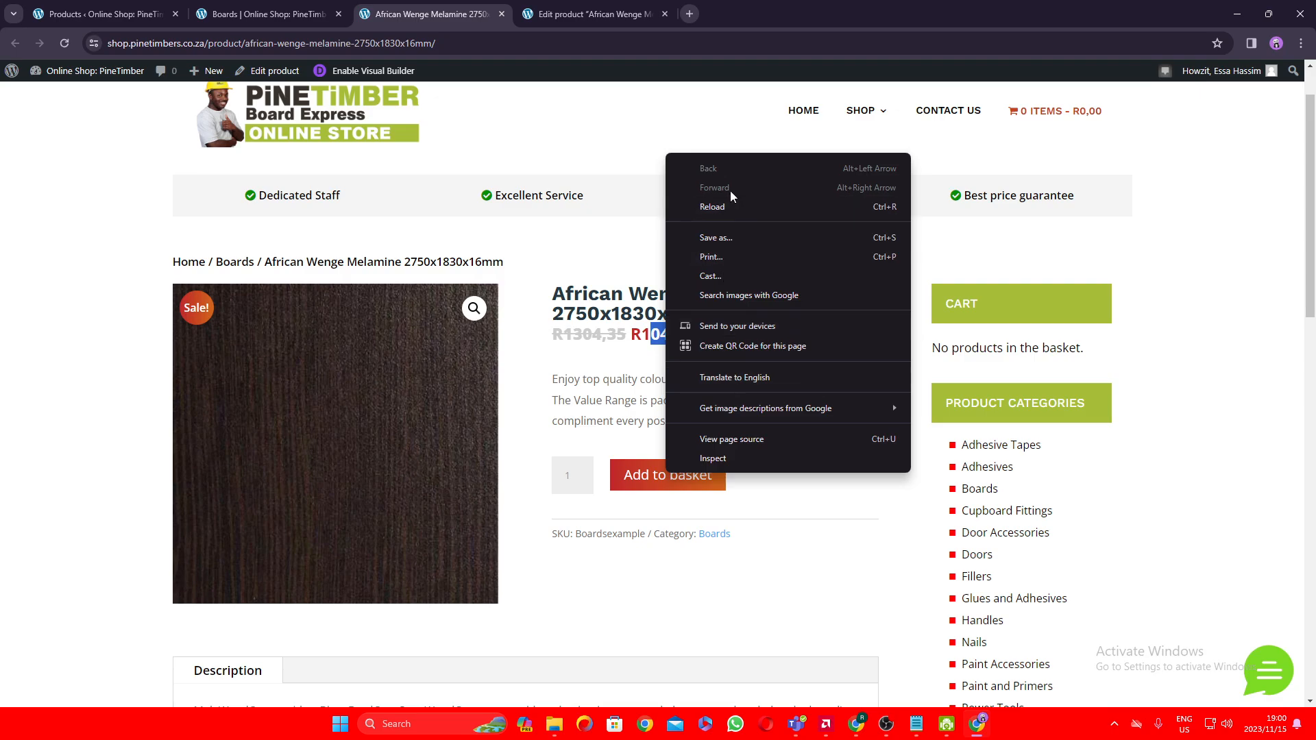
{"action": "left_click", "coordinate": [649, 471]}
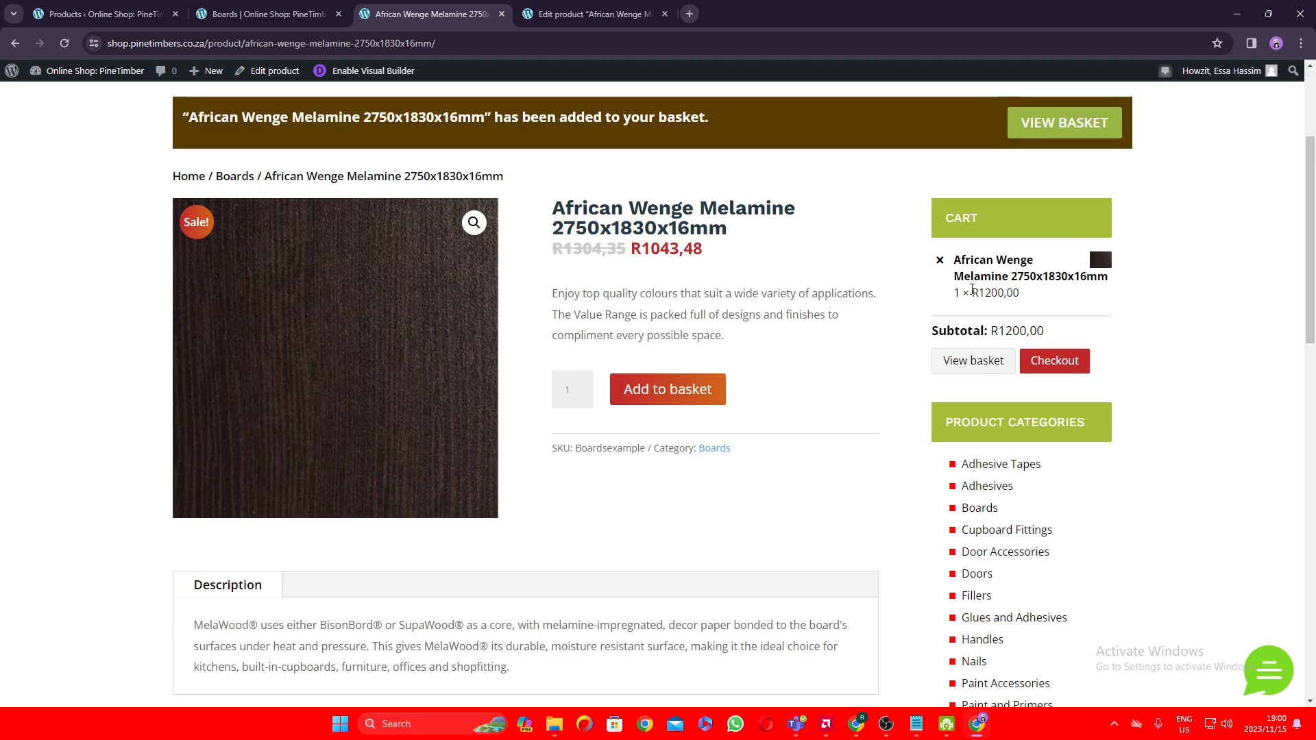
{"action": "left_click_drag", "start_coordinate": [971, 293], "coordinate": [1047, 299]}
{"action": "left_click", "coordinate": [1001, 329]}
Step: Return to the Boards listing and open the African Wenge Melamine product page in that same tab
{"action": "left_click", "coordinate": [267, 13]}
{"action": "scroll", "coordinate": [519, 300], "scroll_direction": "down", "scroll_amount": 2}
{"action": "left_click", "coordinate": [511, 271]}
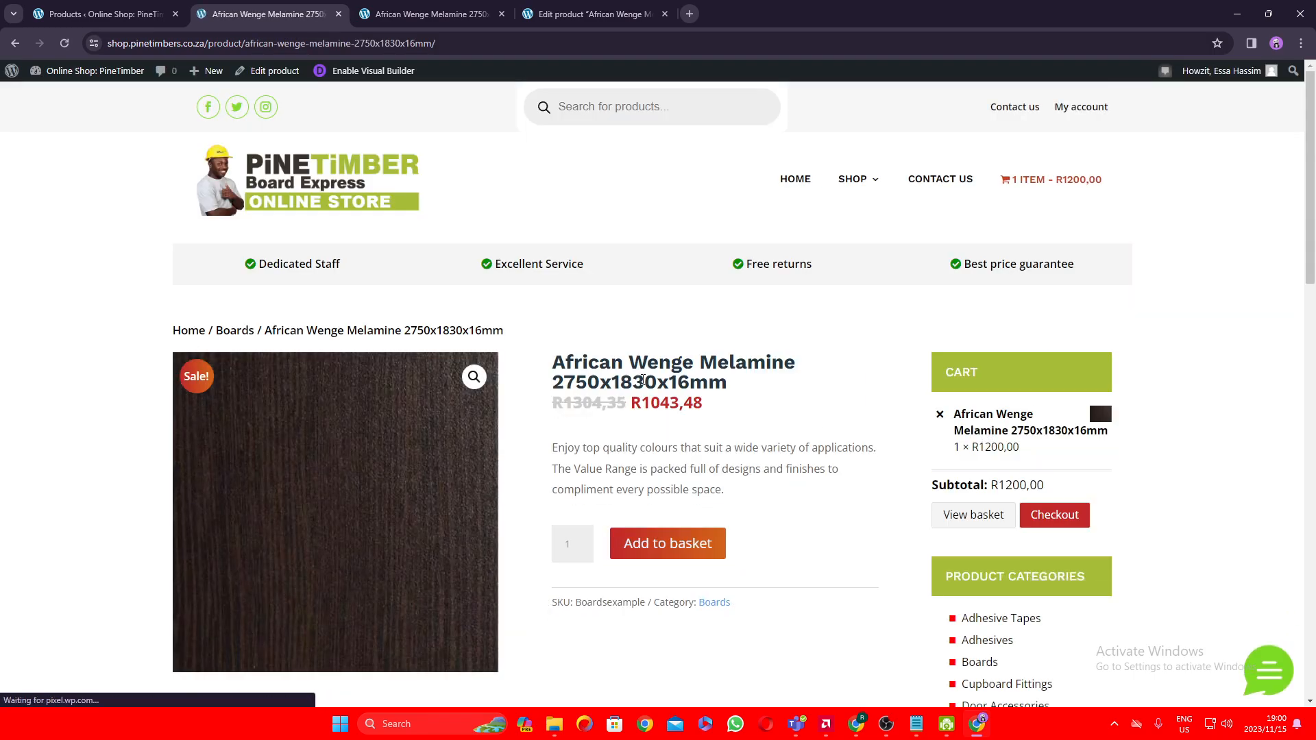
Step: Examine the full description, short description and price on the African Wenge Melamine product page
{"action": "scroll", "coordinate": [704, 408], "scroll_direction": "down", "scroll_amount": 6}
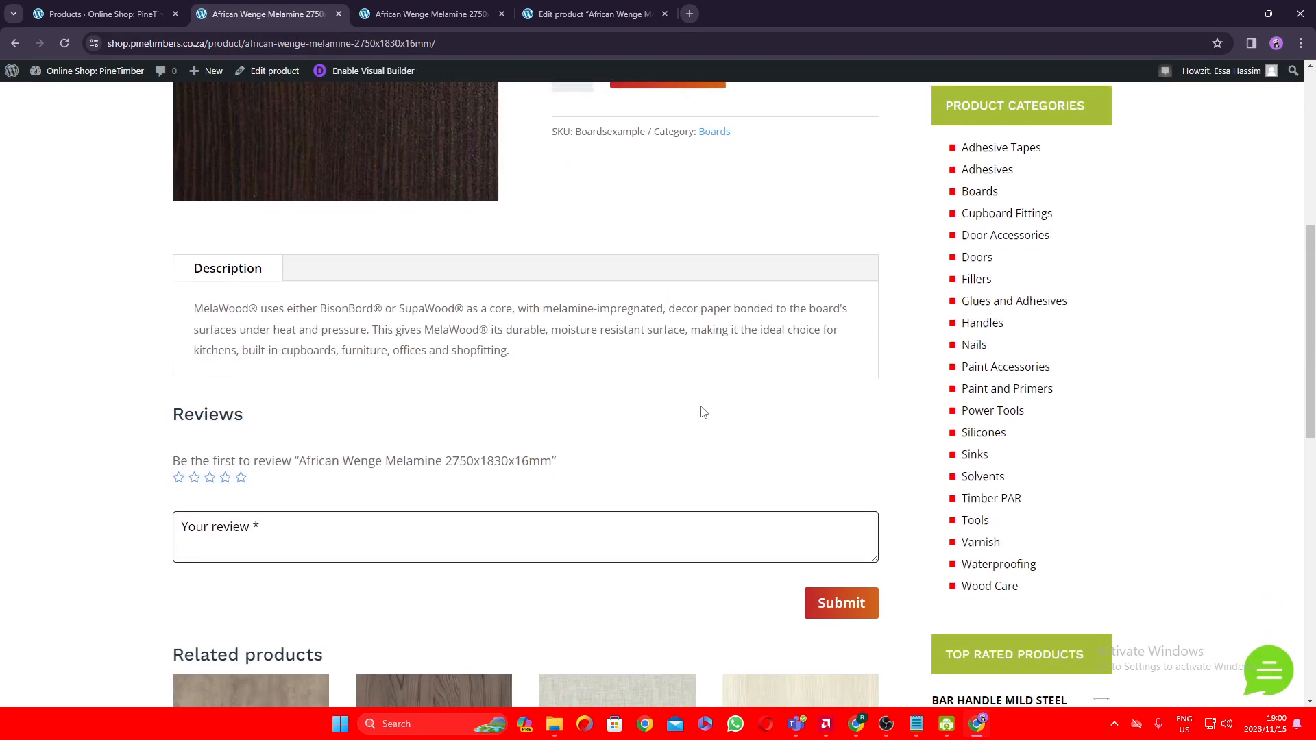
{"action": "scroll", "coordinate": [699, 411], "scroll_direction": "up", "scroll_amount": 2}
{"action": "left_click_drag", "start_coordinate": [510, 479], "coordinate": [118, 415]}
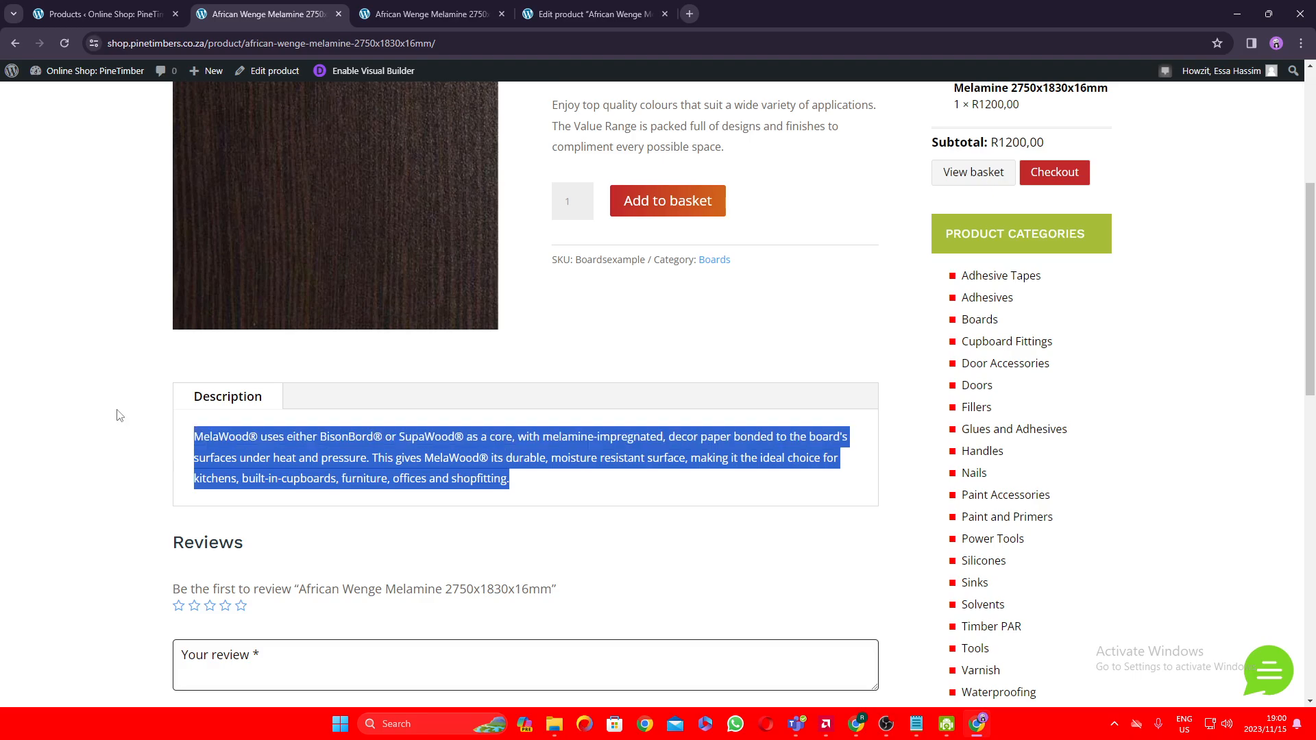
{"action": "left_click", "coordinate": [603, 541]}
{"action": "scroll", "coordinate": [620, 507], "scroll_direction": "up", "scroll_amount": 3}
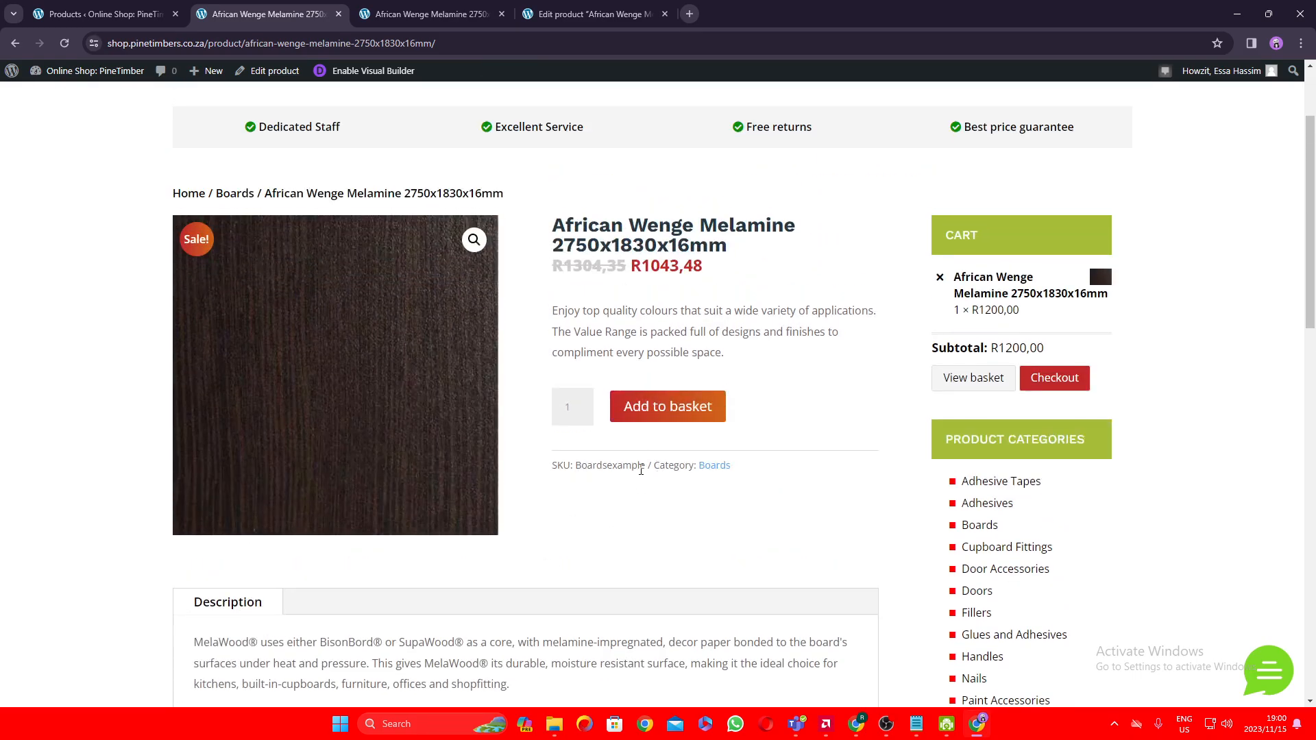
{"action": "left_click_drag", "start_coordinate": [739, 363], "coordinate": [538, 314]}
{"action": "double_click", "coordinate": [695, 267]}
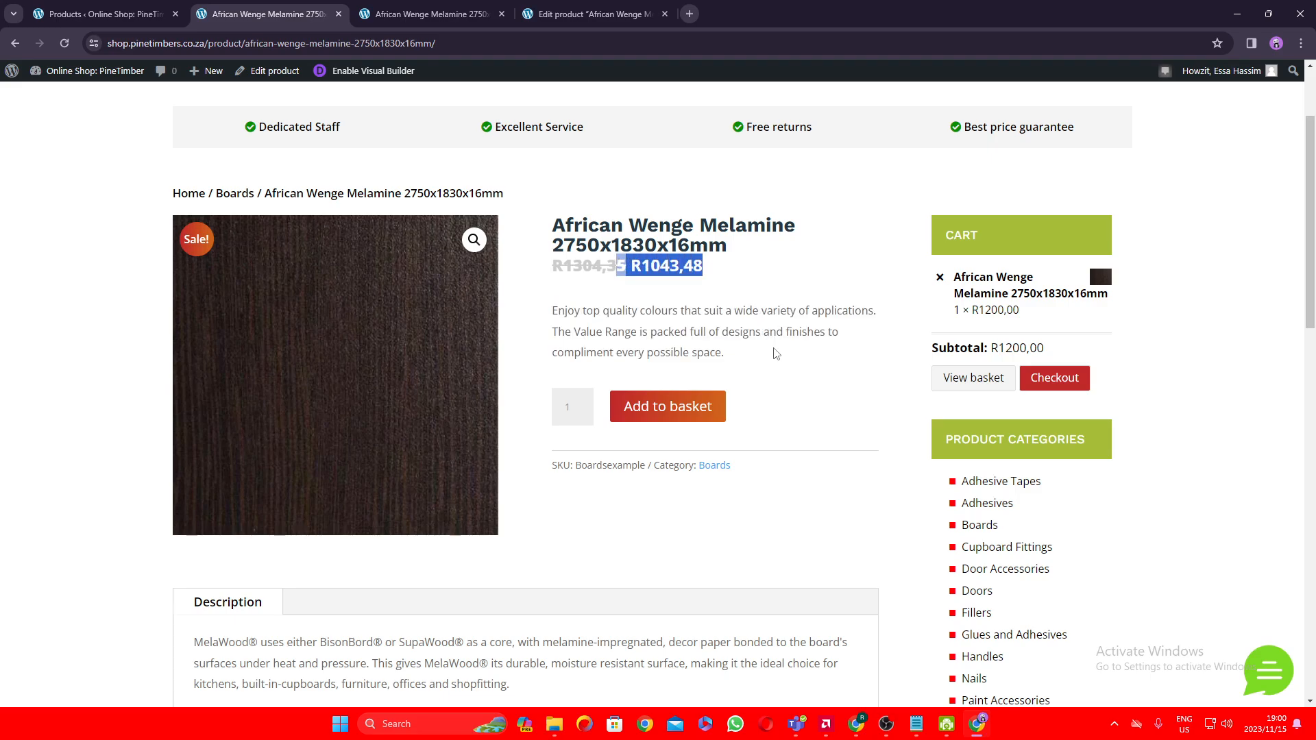
Step: Look over the African Wenge Melamine product page, including its image, description and reviews section
{"action": "left_click", "coordinate": [788, 377]}
{"action": "scroll", "coordinate": [770, 462], "scroll_direction": "down", "scroll_amount": 2}
{"action": "scroll", "coordinate": [770, 462], "scroll_direction": "down", "scroll_amount": 3}
{"action": "scroll", "coordinate": [499, 405], "scroll_direction": "up", "scroll_amount": 3}
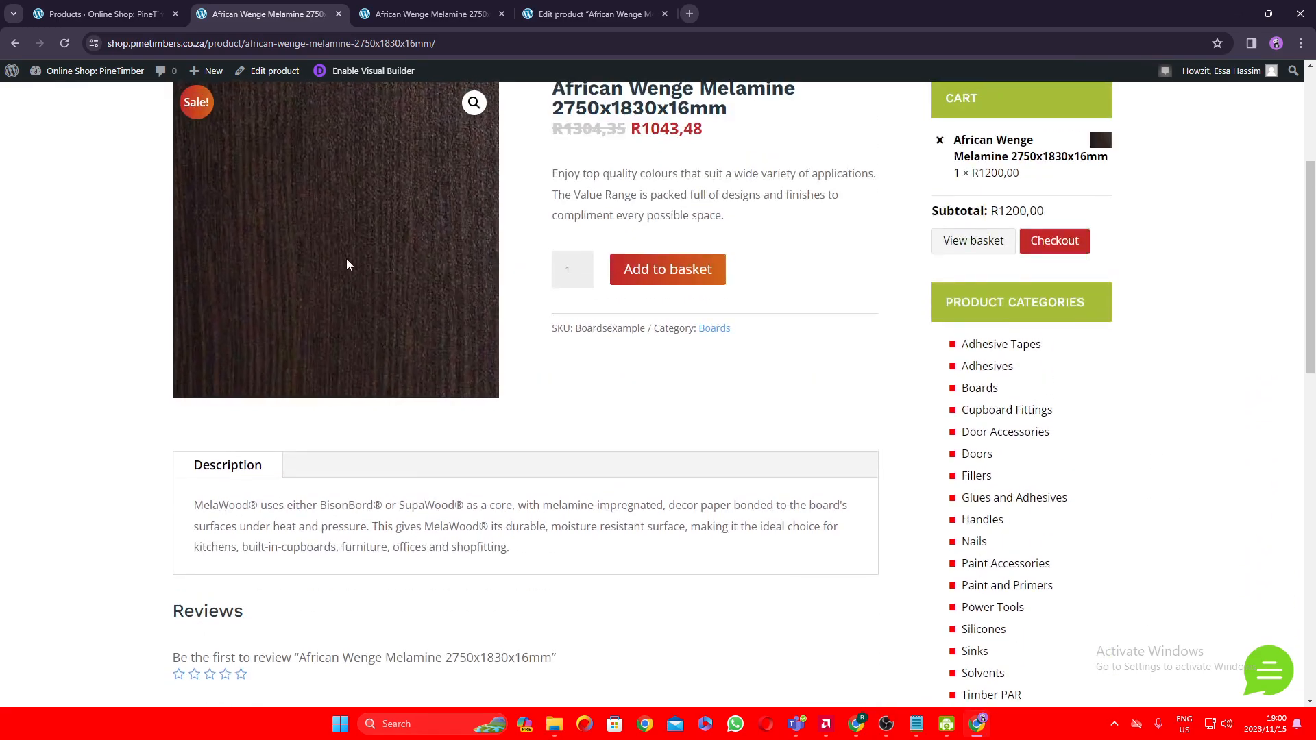
{"action": "scroll", "coordinate": [734, 470], "scroll_direction": "down", "scroll_amount": 6}
{"action": "scroll", "coordinate": [753, 479], "scroll_direction": "up", "scroll_amount": 10}
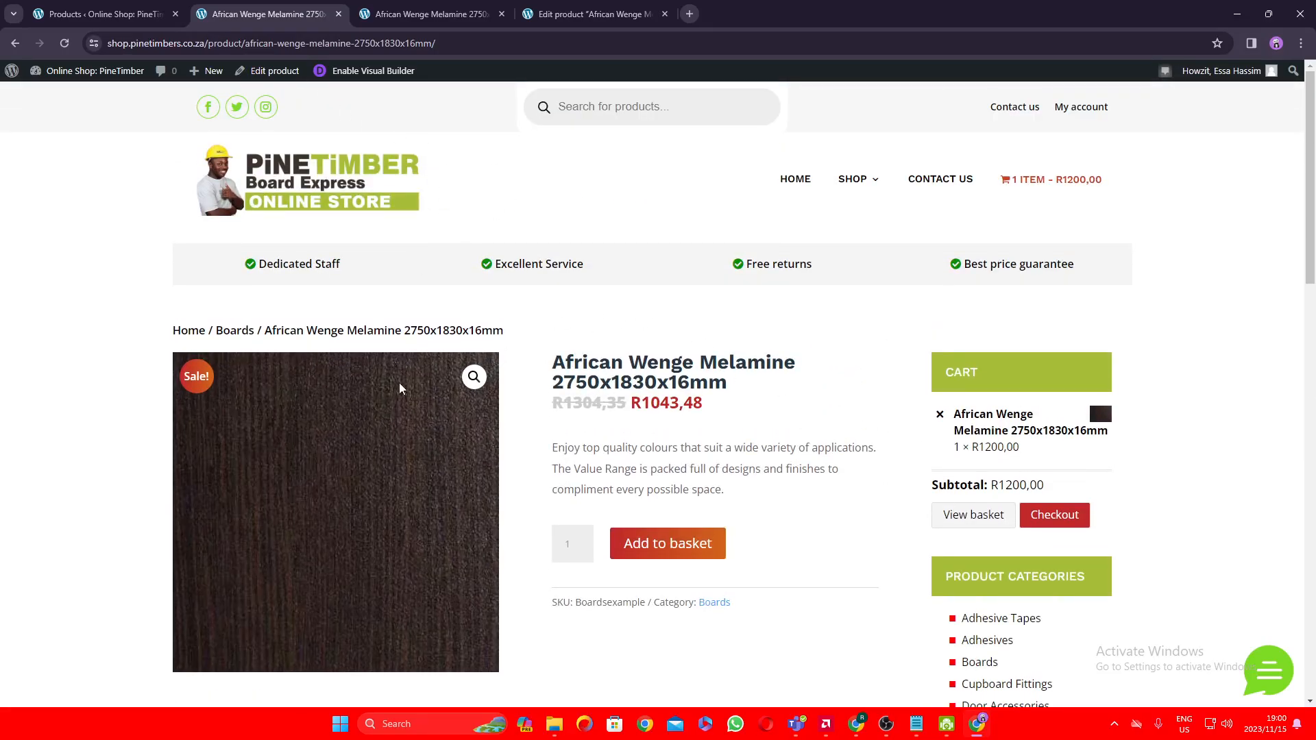
Step: Reload the admin Products list and move African Wenge Melamine 2750x1830x16mm to the bin
{"action": "left_click", "coordinate": [127, 13]}
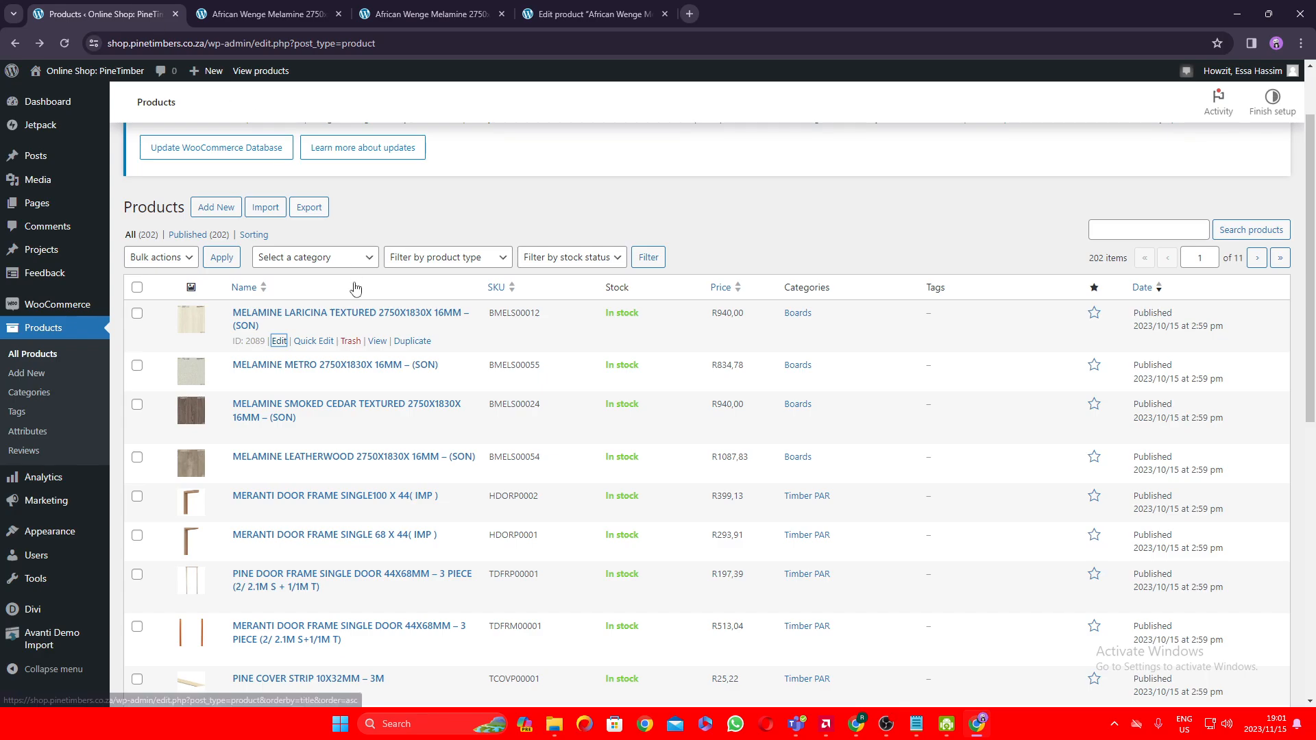
{"action": "left_click", "coordinate": [64, 44]}
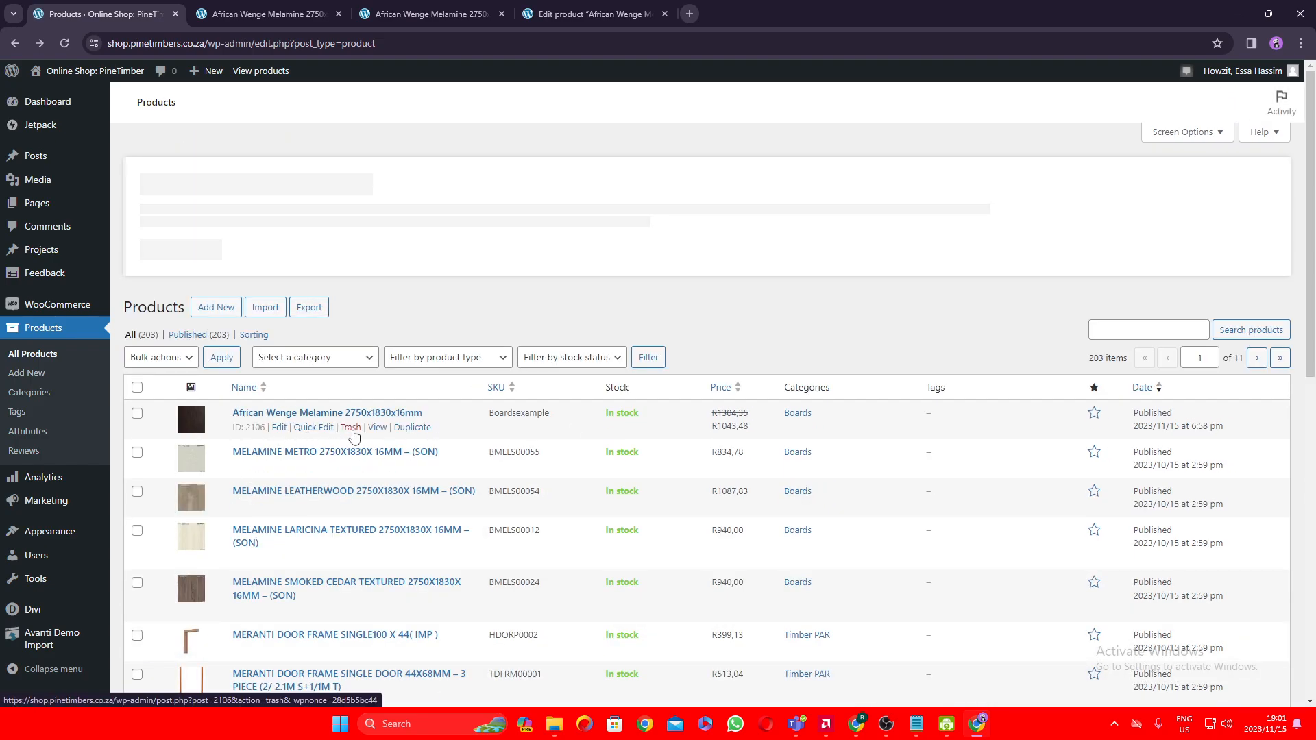
{"action": "left_click", "coordinate": [350, 429]}
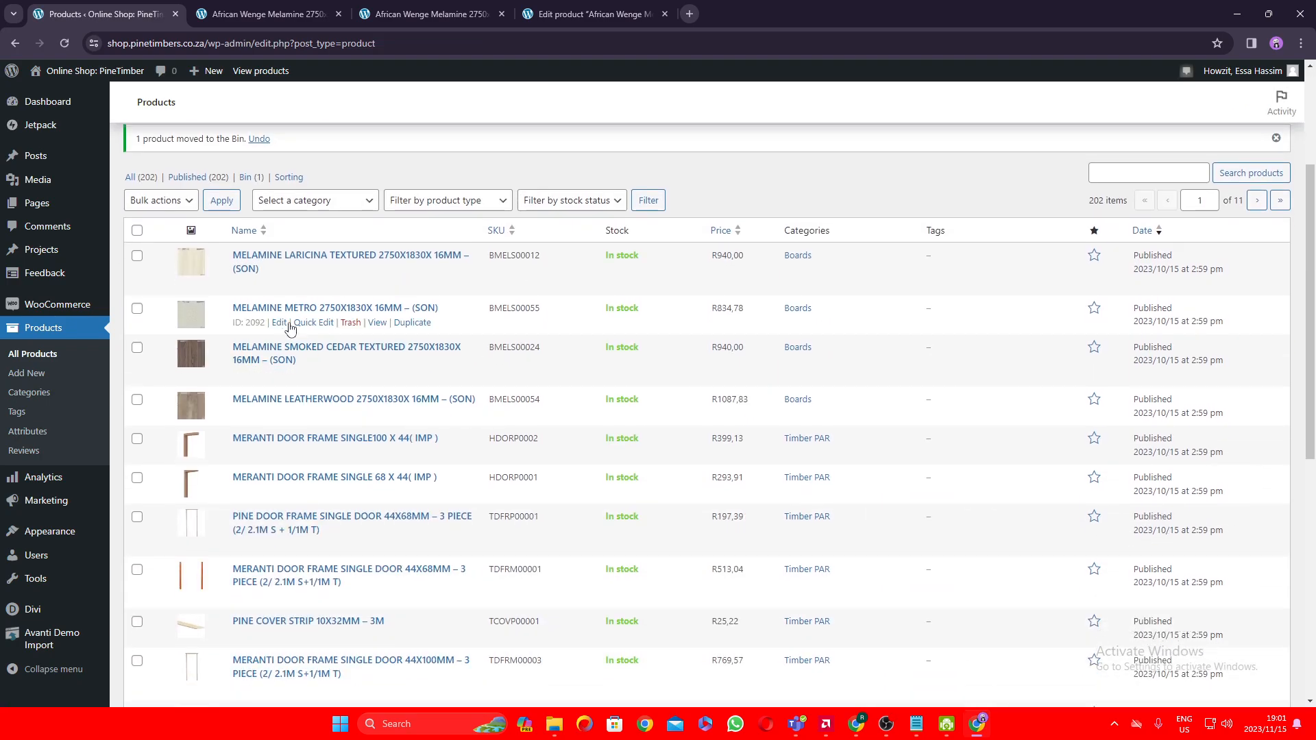
Step: Switch to the Example Products spreadsheet in Google Sheets and clear the ID in the African Wenge Melamine row
{"action": "left_click", "coordinate": [886, 723]}
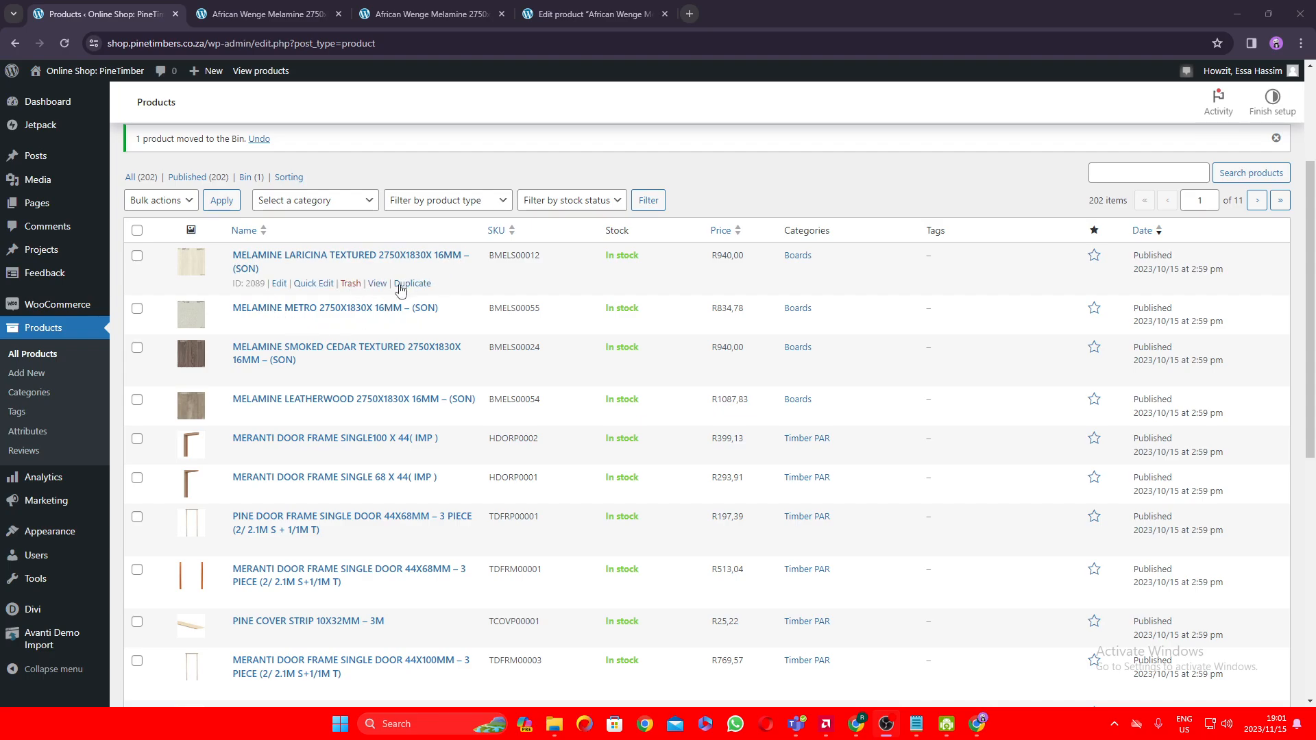
{"action": "scroll", "coordinate": [414, 295], "scroll_direction": "up", "scroll_amount": 3}
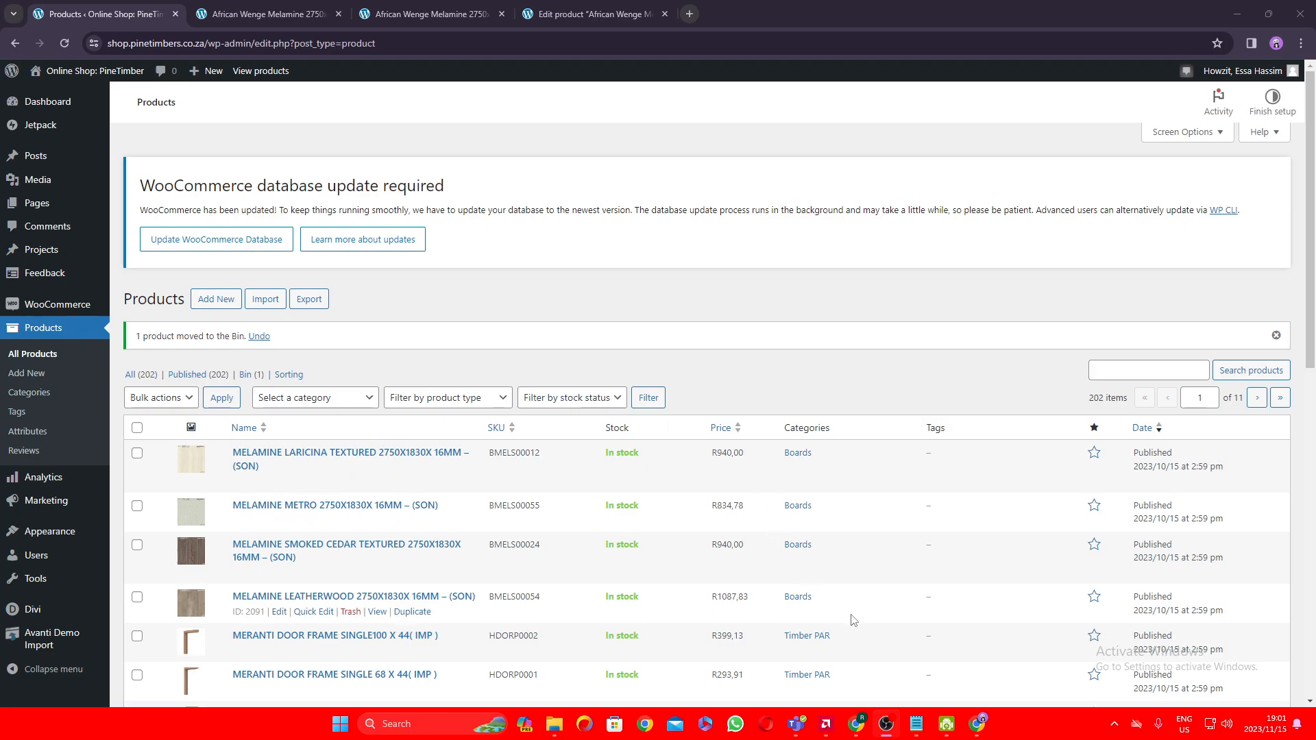
{"action": "left_click", "coordinate": [977, 724]}
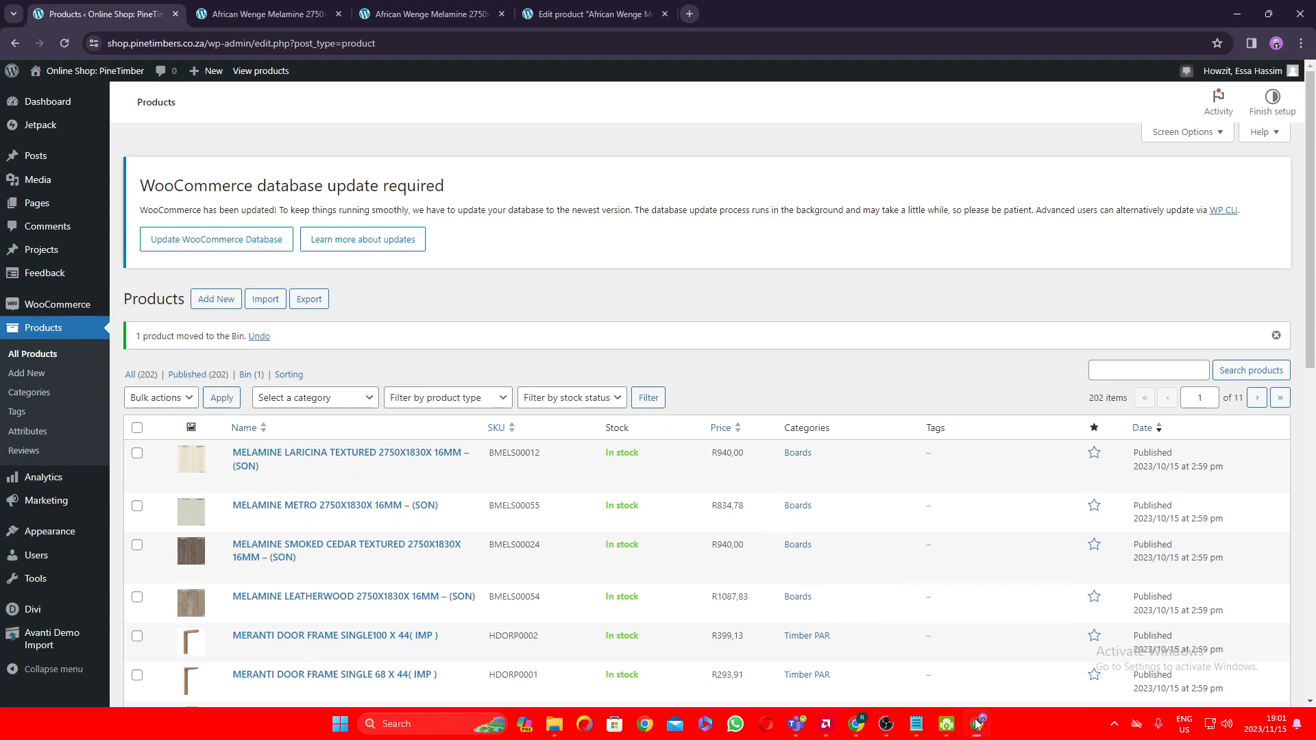
{"action": "left_click", "coordinate": [856, 724]}
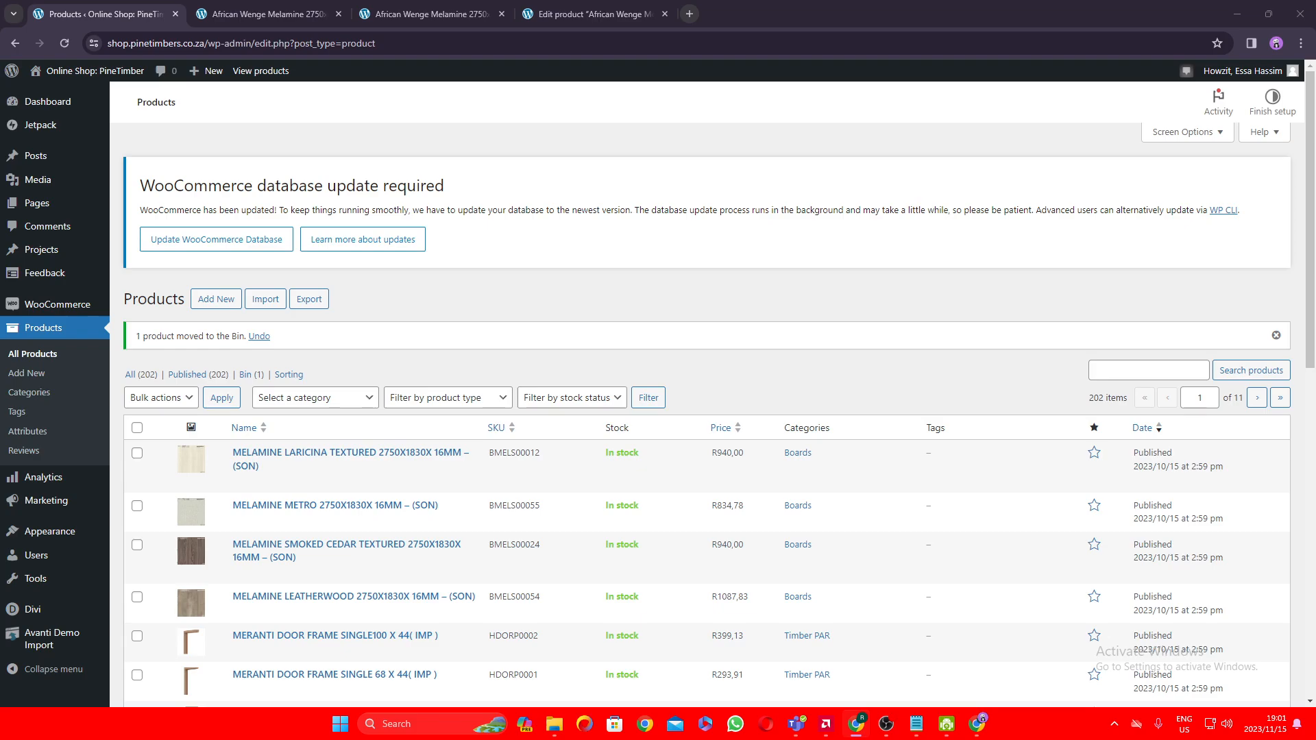
{"action": "left_click_drag", "start_coordinate": [1315, 65], "coordinate": [1160, 2]}
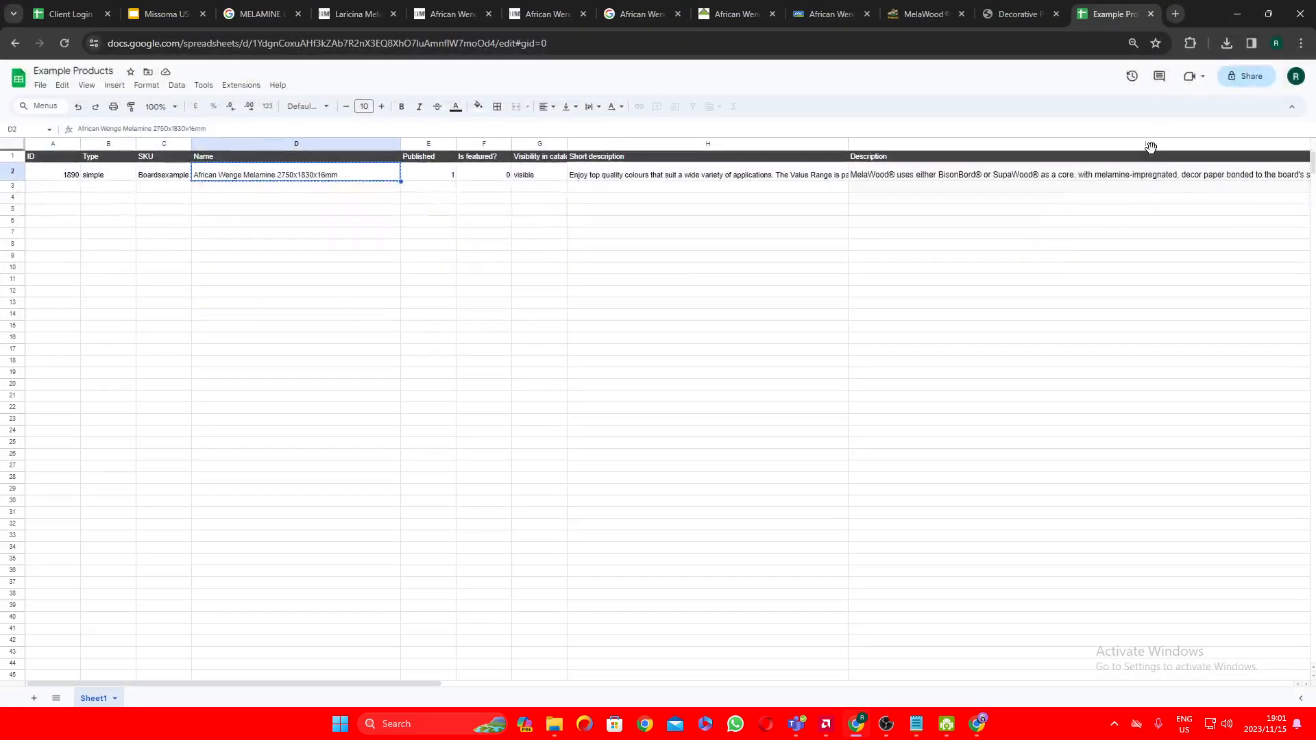
{"action": "left_click", "coordinate": [37, 179]}
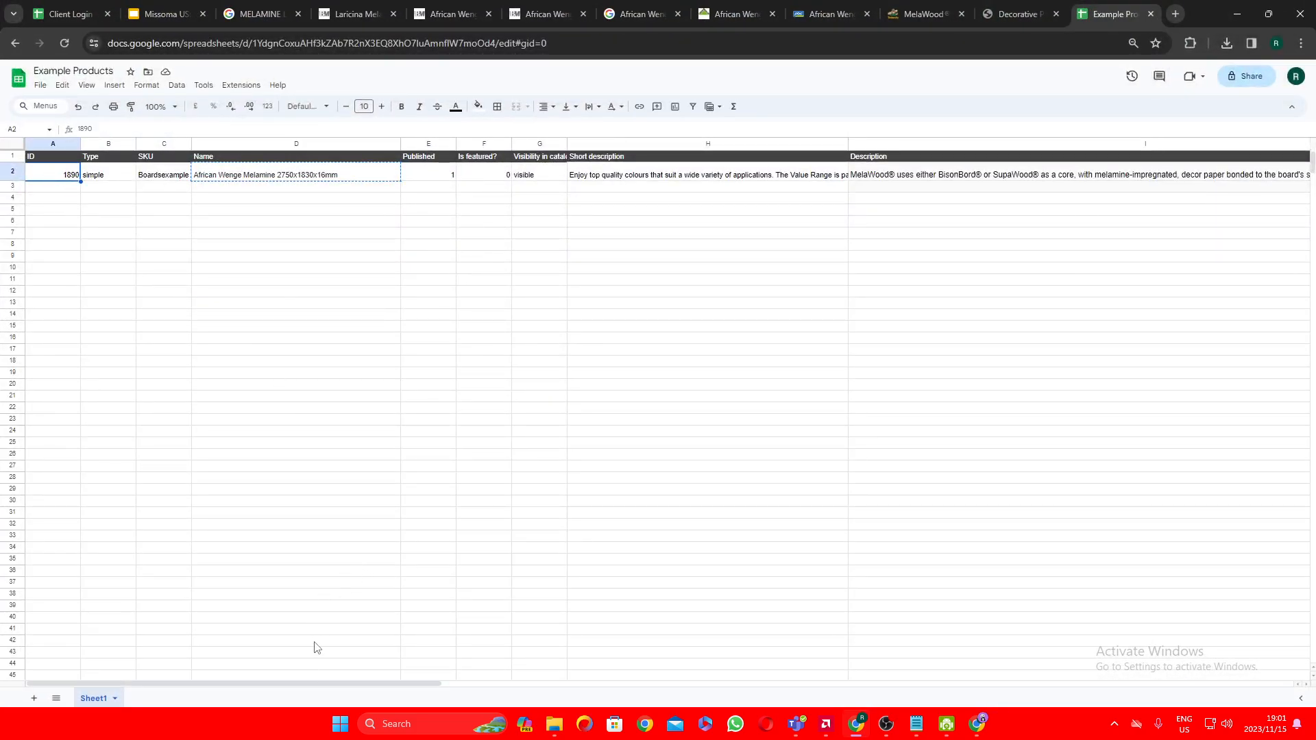
{"action": "double_click", "coordinate": [66, 177]}
{"action": "type", "text": "272893-"}
{"action": "left_click", "coordinate": [179, 218]}
{"action": "left_click", "coordinate": [278, 225]}
{"action": "left_click", "coordinate": [211, 172]}
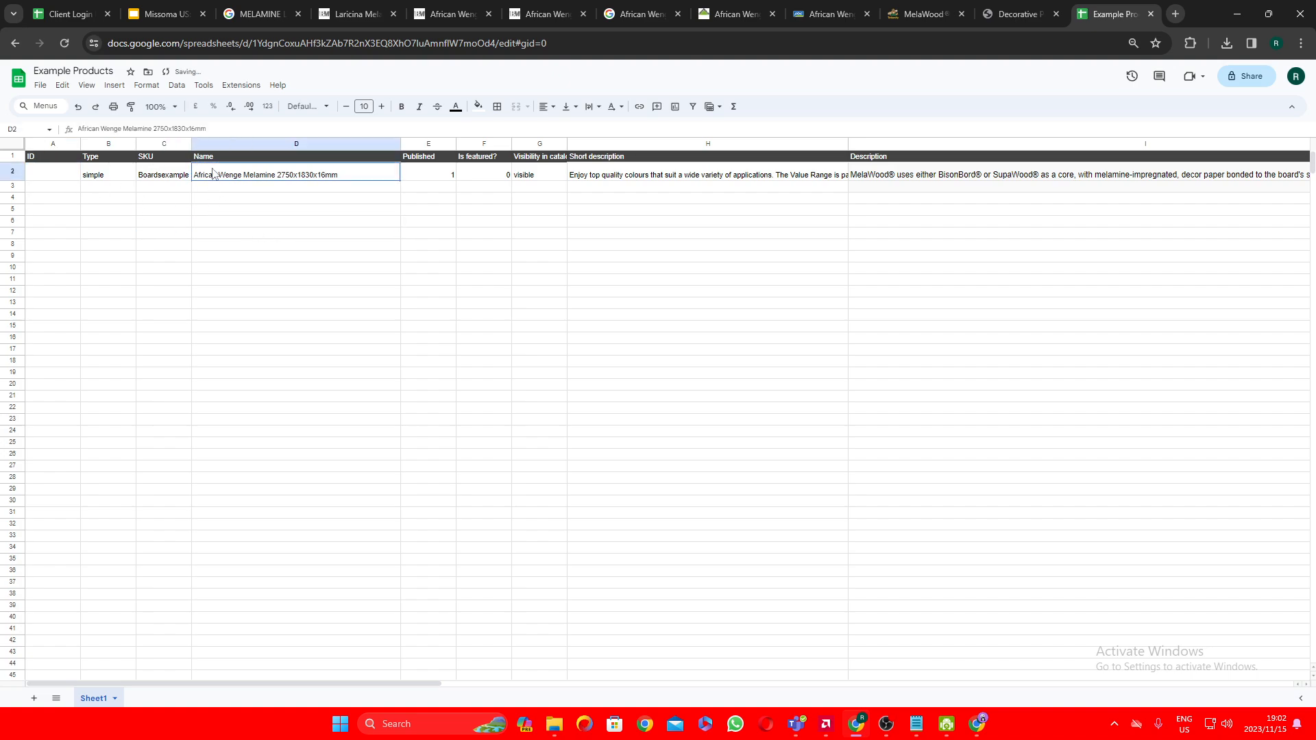
Step: Examine the product row's dimensions, sale price, regular price, category and image link in the spreadsheet
{"action": "left_click_drag", "start_coordinate": [302, 685], "coordinate": [857, 716]}
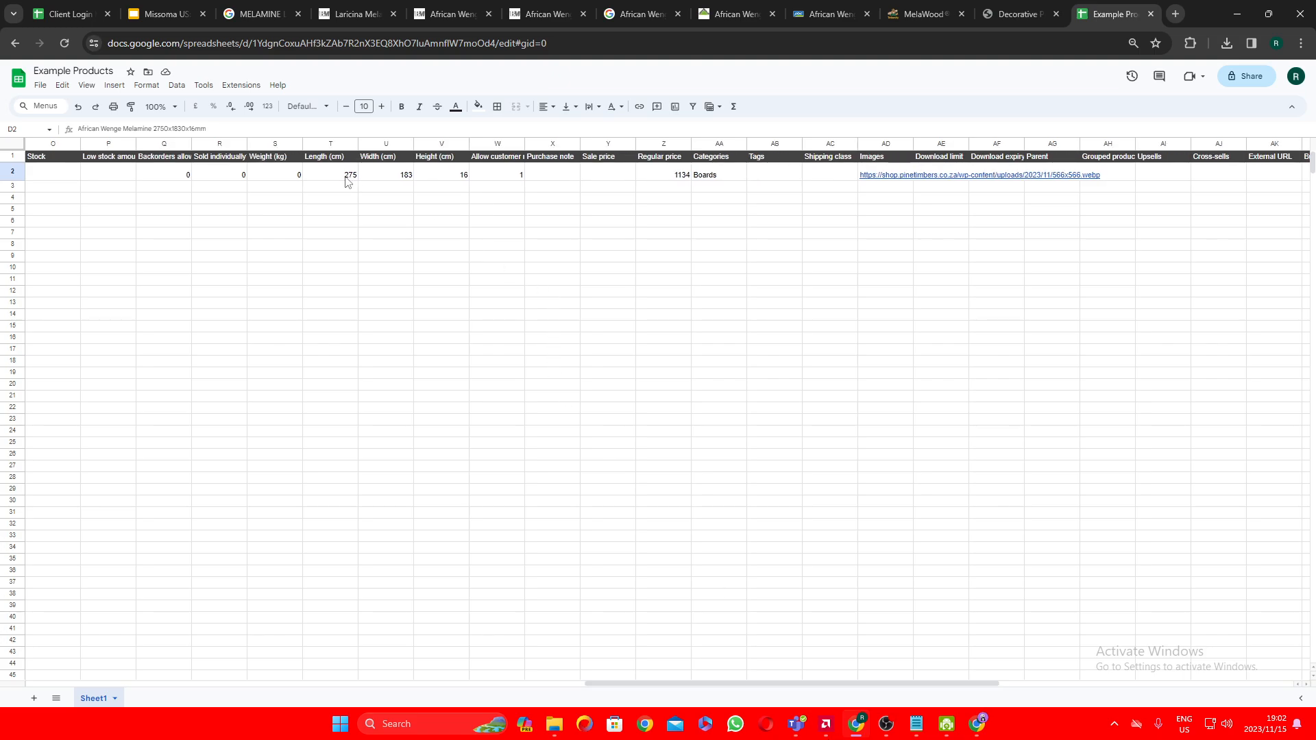
{"action": "left_click", "coordinate": [321, 174]}
{"action": "left_click", "coordinate": [375, 180]}
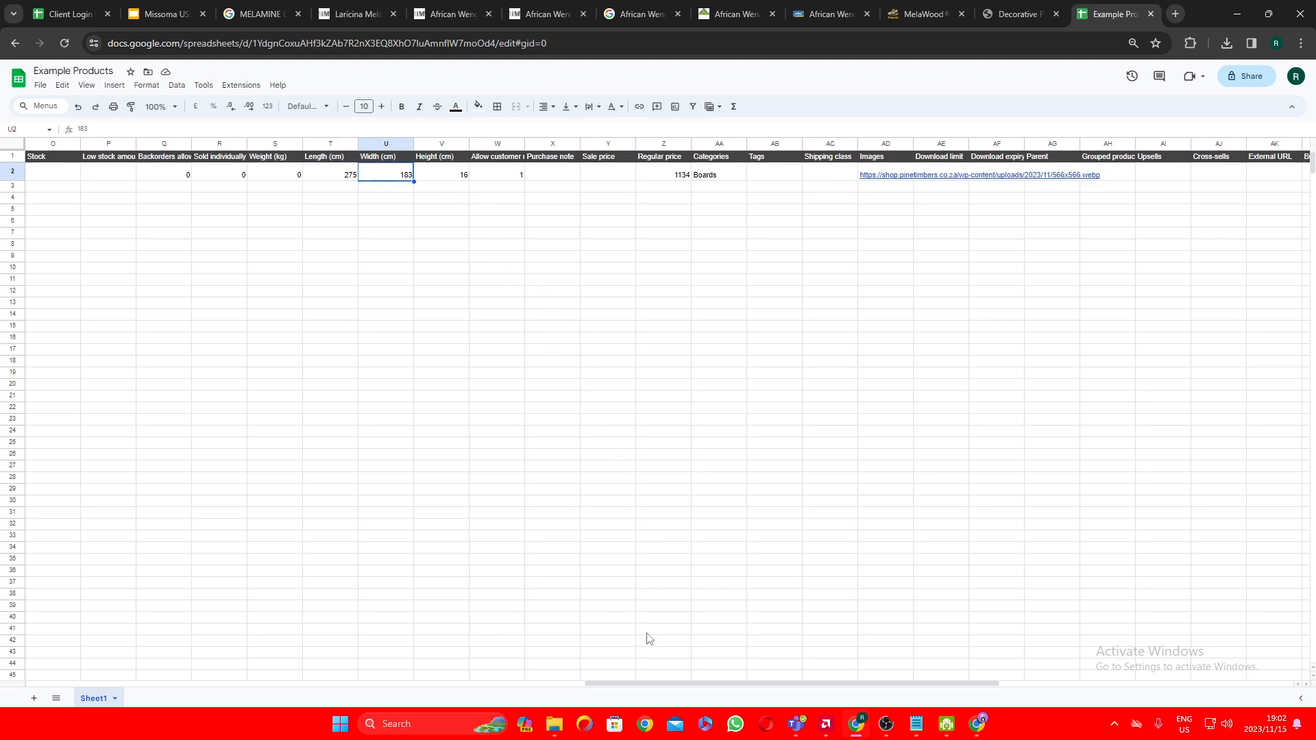
{"action": "left_click_drag", "start_coordinate": [620, 685], "coordinate": [668, 686]}
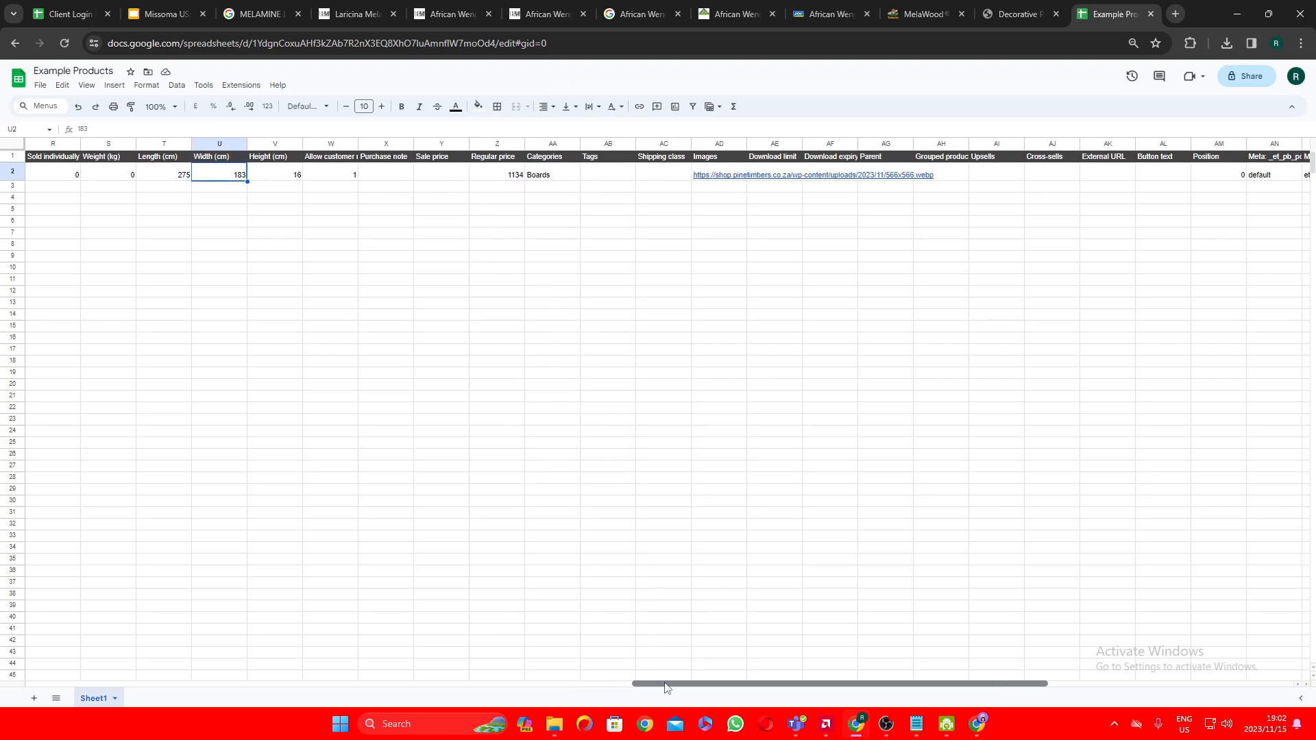
{"action": "left_click", "coordinate": [490, 179]}
{"action": "left_click", "coordinate": [446, 176]}
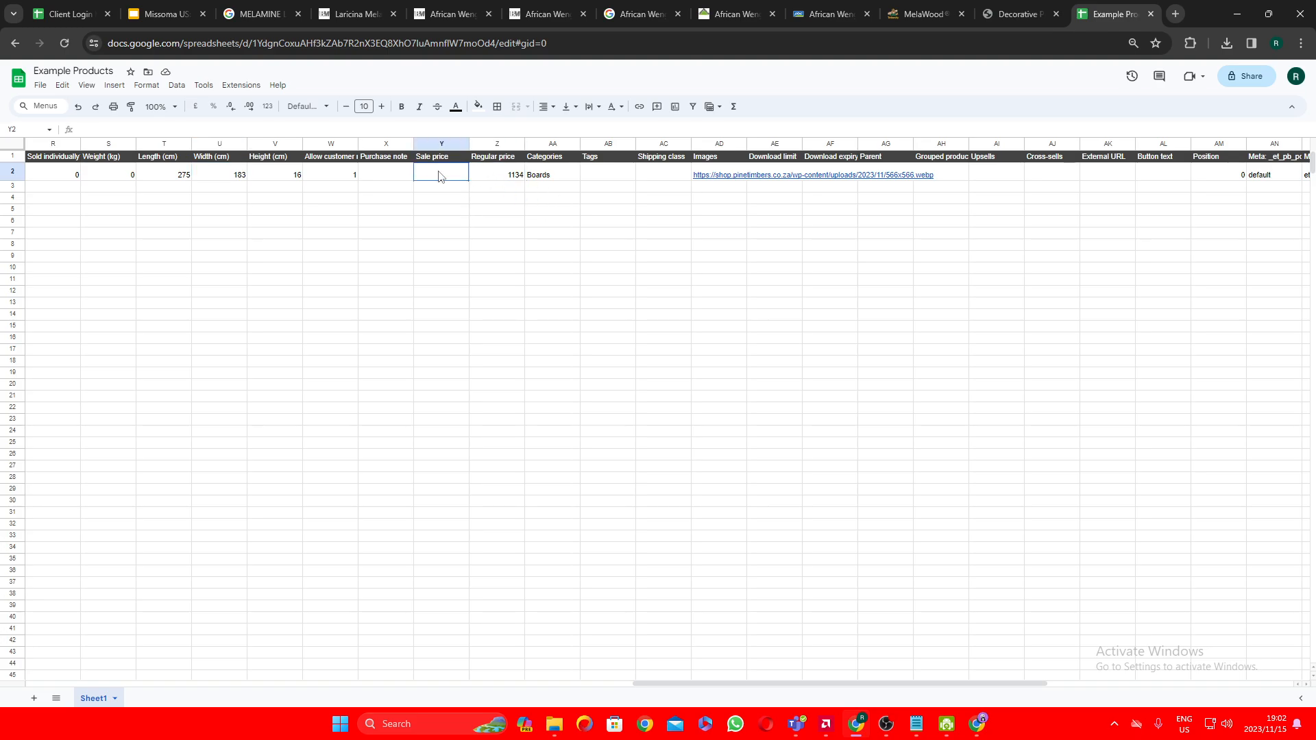
{"action": "left_click", "coordinate": [507, 177]}
{"action": "left_click", "coordinate": [566, 179]}
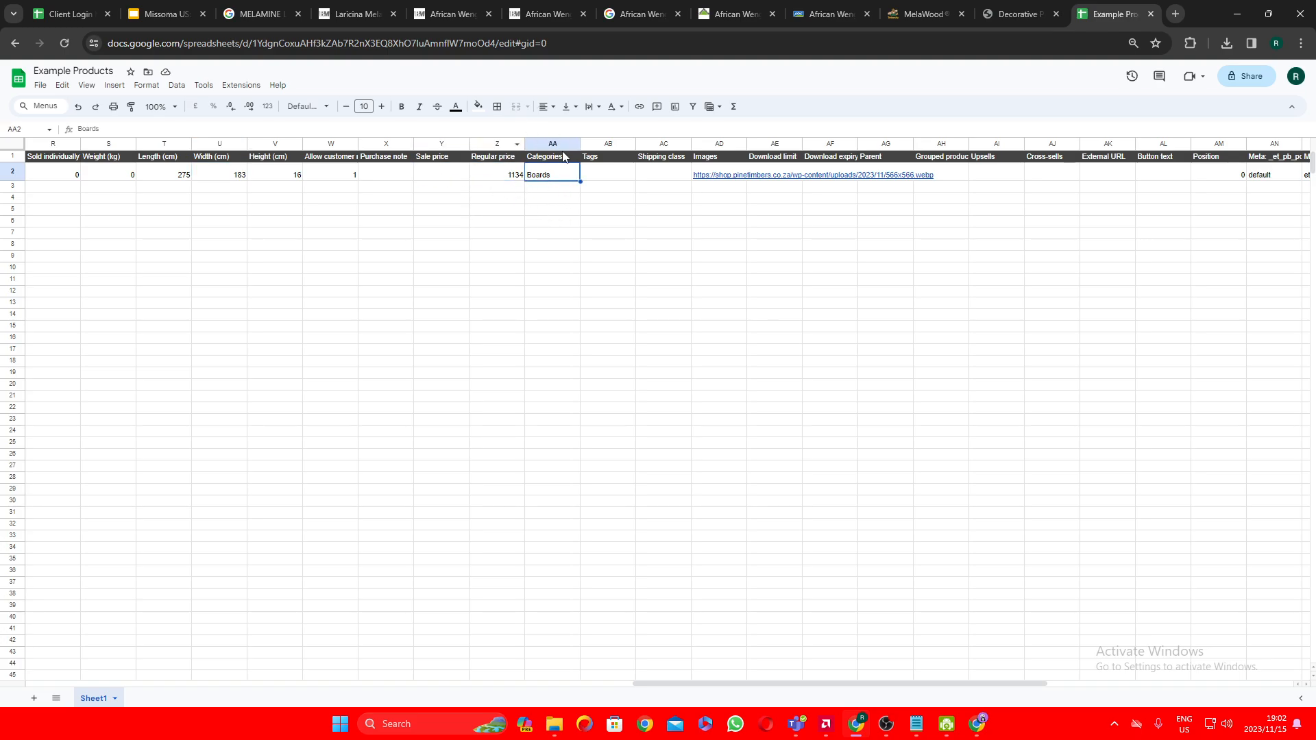
{"action": "left_click", "coordinate": [716, 171]}
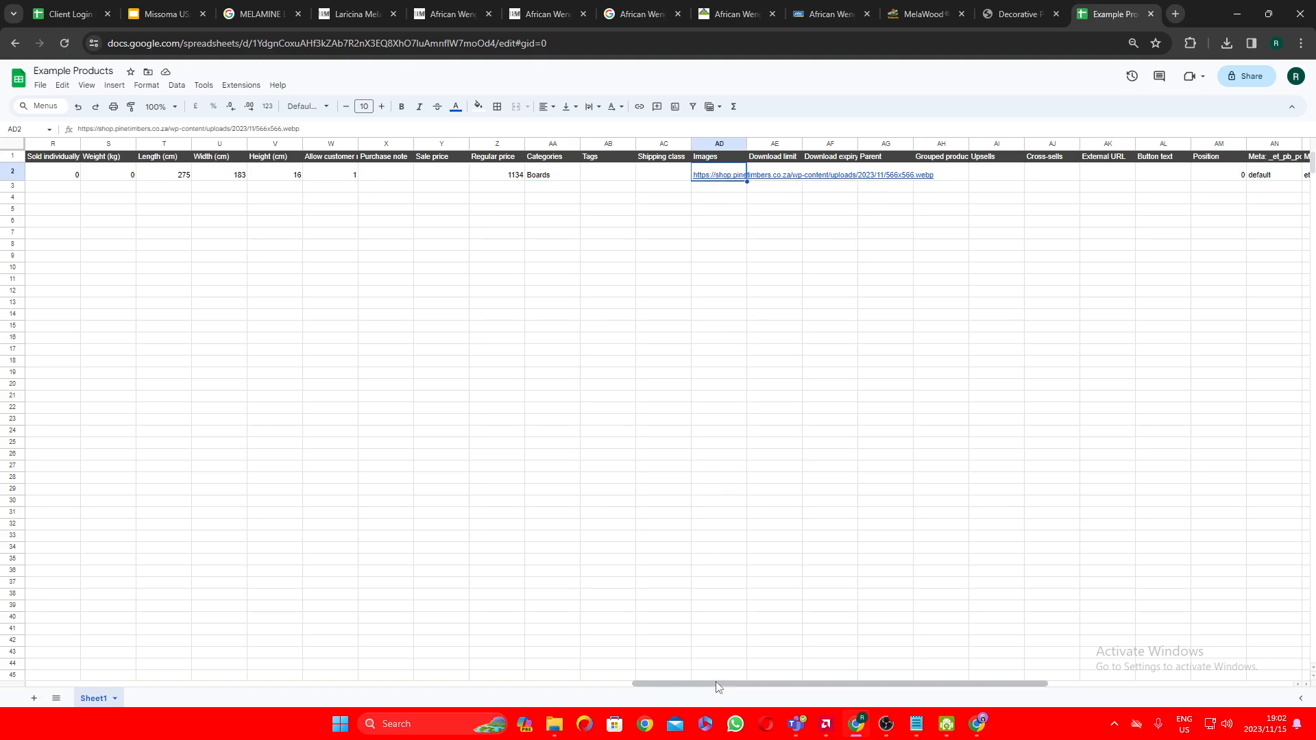
{"action": "left_click_drag", "start_coordinate": [725, 686], "coordinate": [45, 547]}
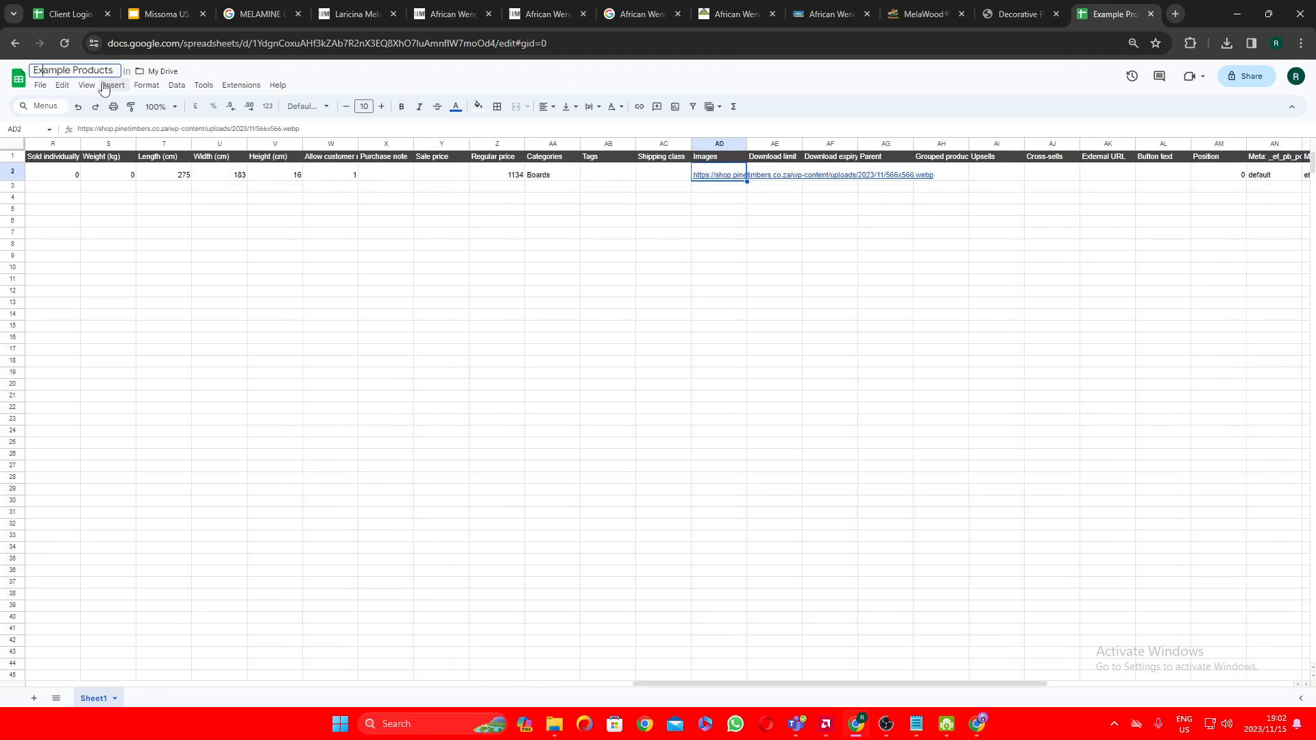
Step: Return to the browser window showing the WooCommerce Products list and look over its header area
{"action": "left_click", "coordinate": [1236, 14]}
{"action": "scroll", "coordinate": [603, 183], "scroll_direction": "down", "scroll_amount": 3}
{"action": "scroll", "coordinate": [600, 267], "scroll_direction": "up", "scroll_amount": 2}
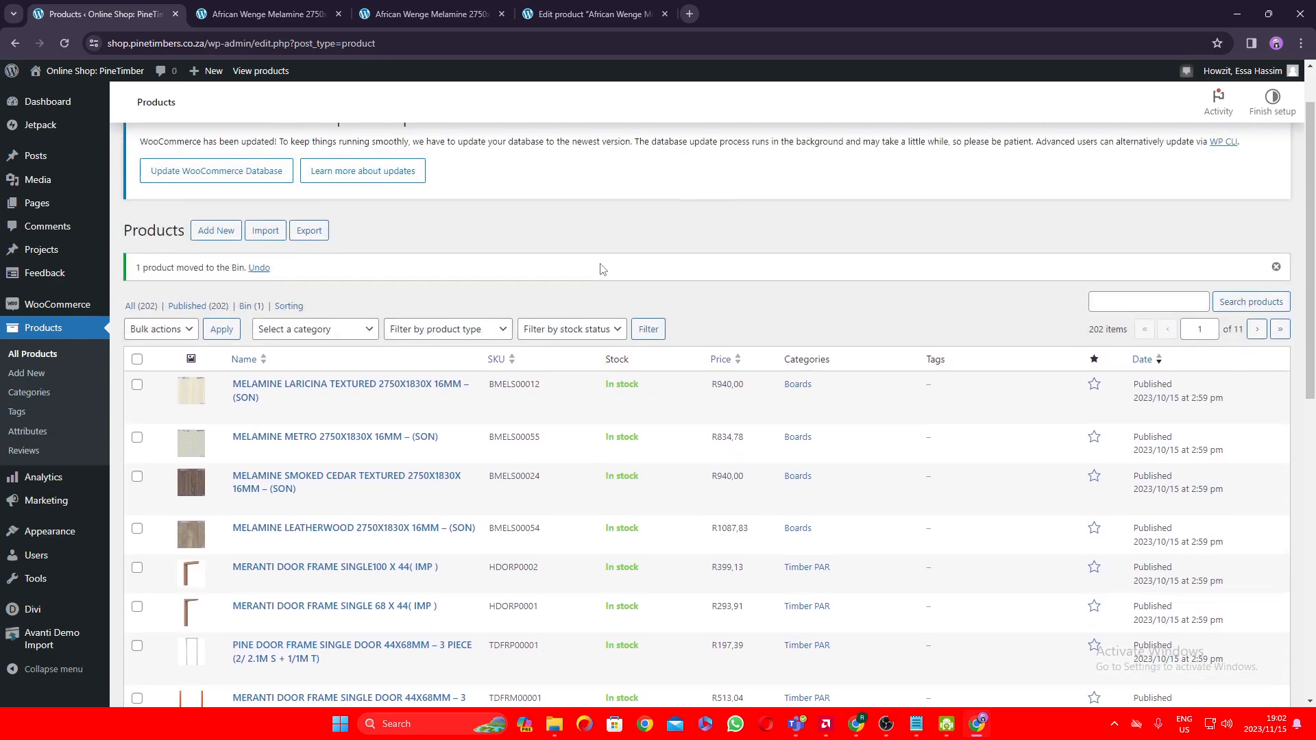
{"action": "scroll", "coordinate": [411, 177], "scroll_direction": "down", "scroll_amount": 1}
{"action": "scroll", "coordinate": [559, 247], "scroll_direction": "up", "scroll_amount": 3}
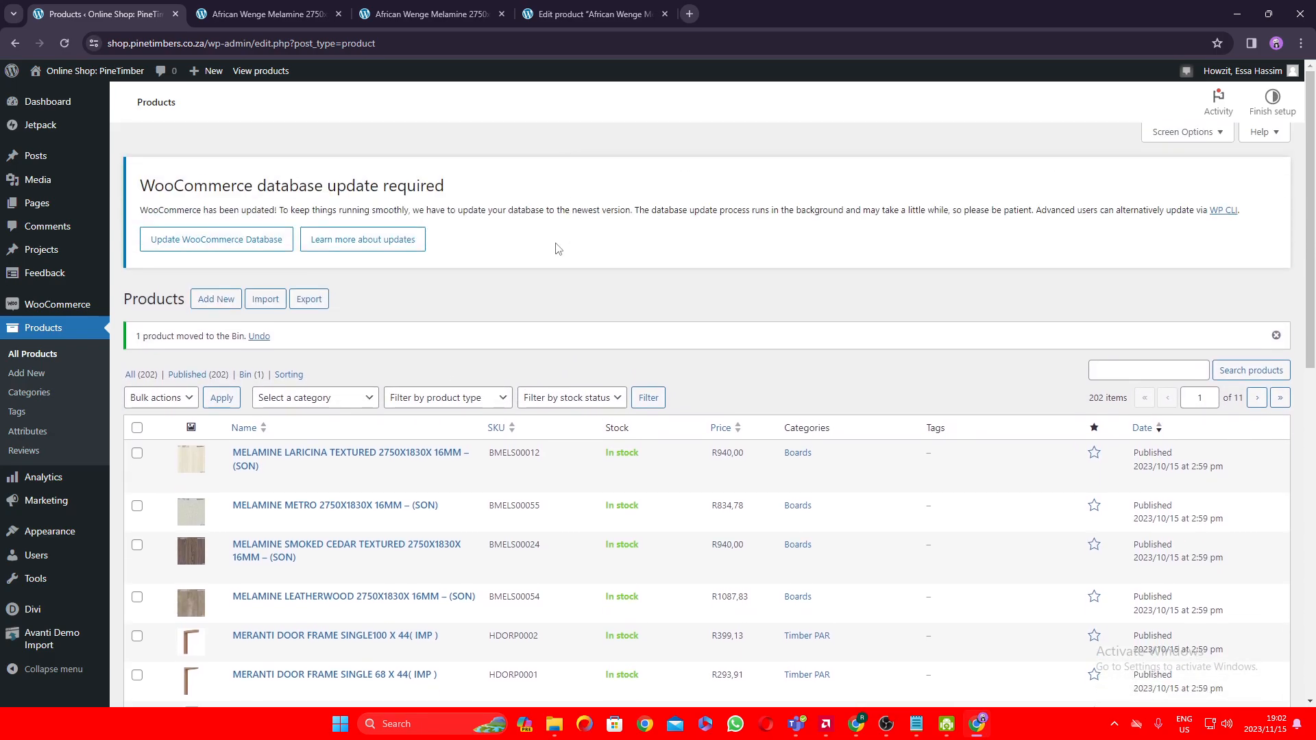
{"action": "scroll", "coordinate": [583, 384], "scroll_direction": "down", "scroll_amount": 2}
{"action": "scroll", "coordinate": [356, 401], "scroll_direction": "up", "scroll_amount": 2}
{"action": "left_click_drag", "start_coordinate": [127, 299], "coordinate": [192, 304]}
{"action": "left_click", "coordinate": [427, 303]}
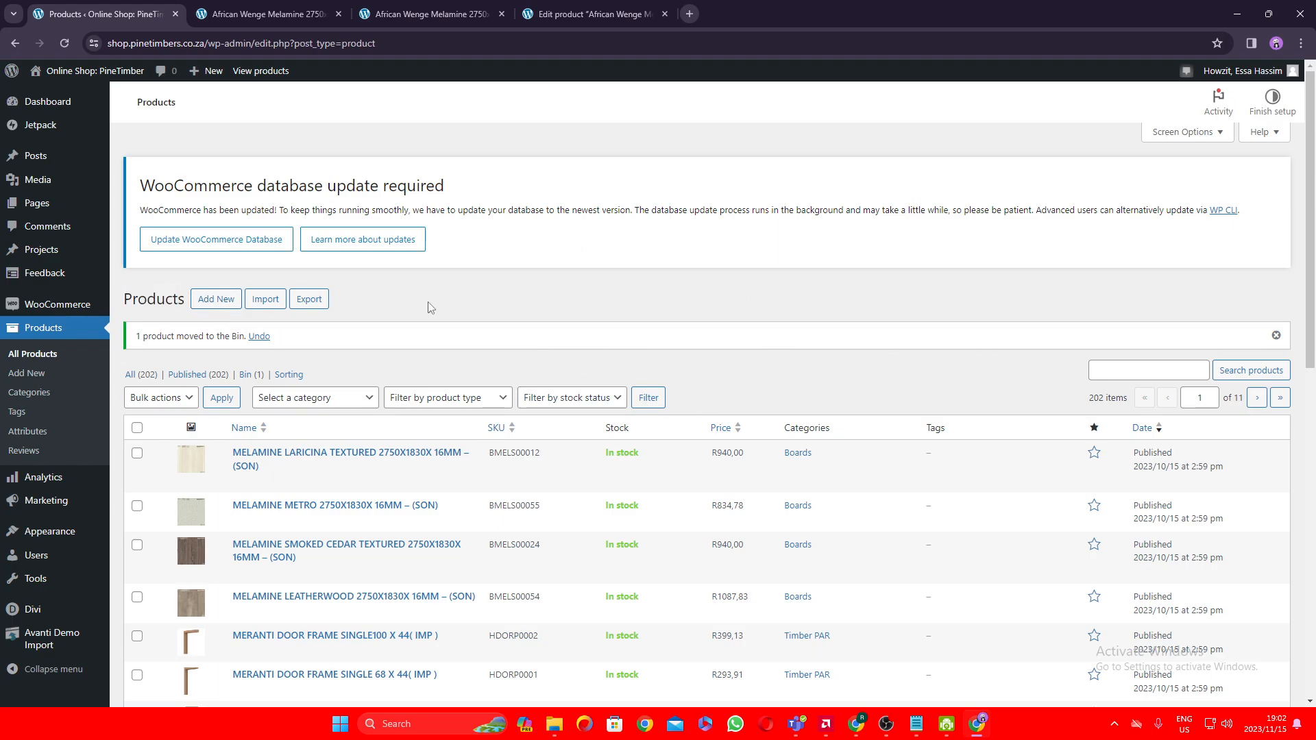
Step: Start a product import with the file Example-Products-Sheet1.csv and continue to the column mapping stage
{"action": "left_click", "coordinate": [262, 303]}
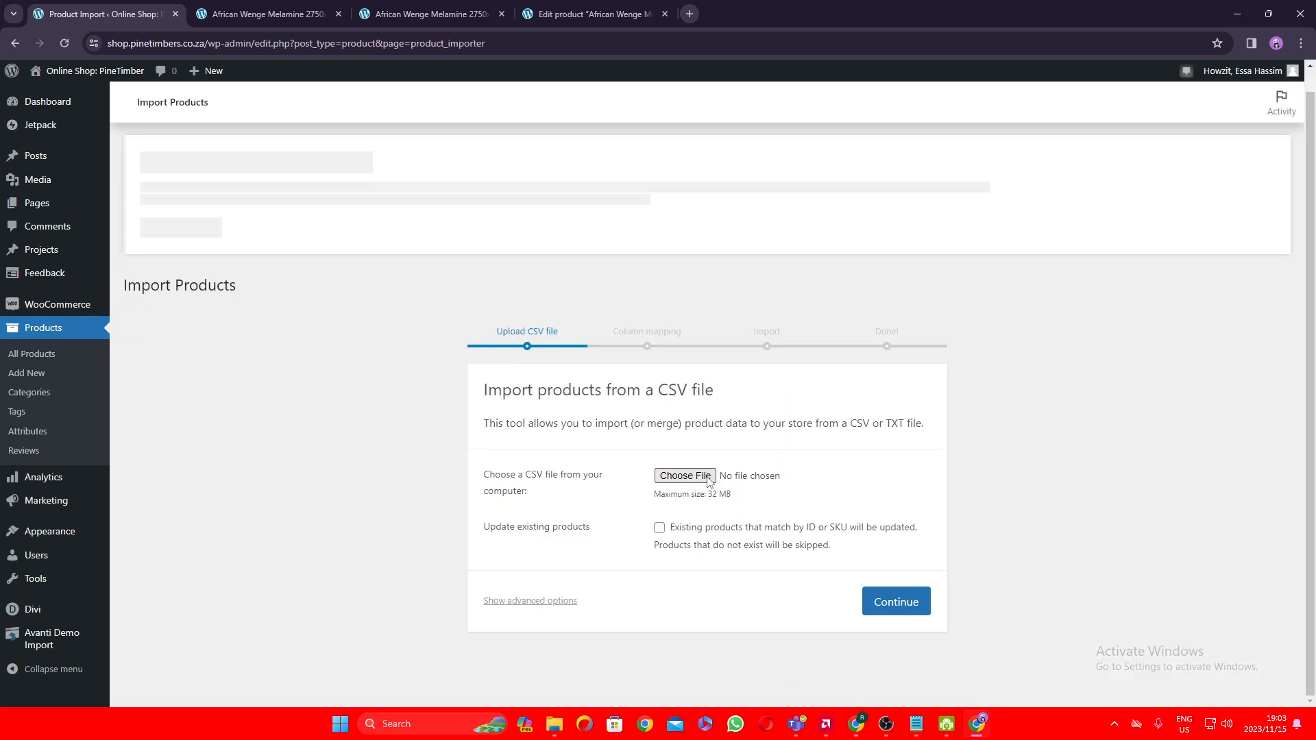
{"action": "left_click", "coordinate": [685, 476]}
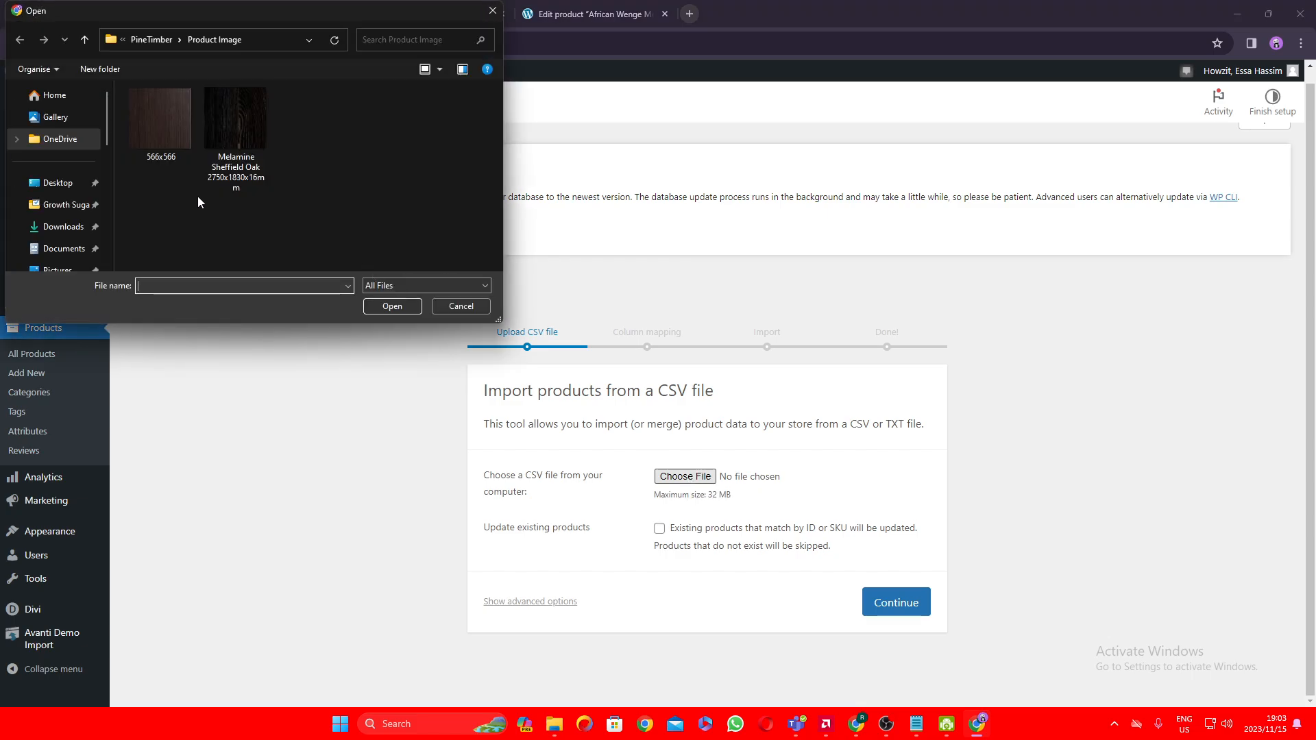
{"action": "left_click_drag", "start_coordinate": [381, 19], "coordinate": [1315, 305]}
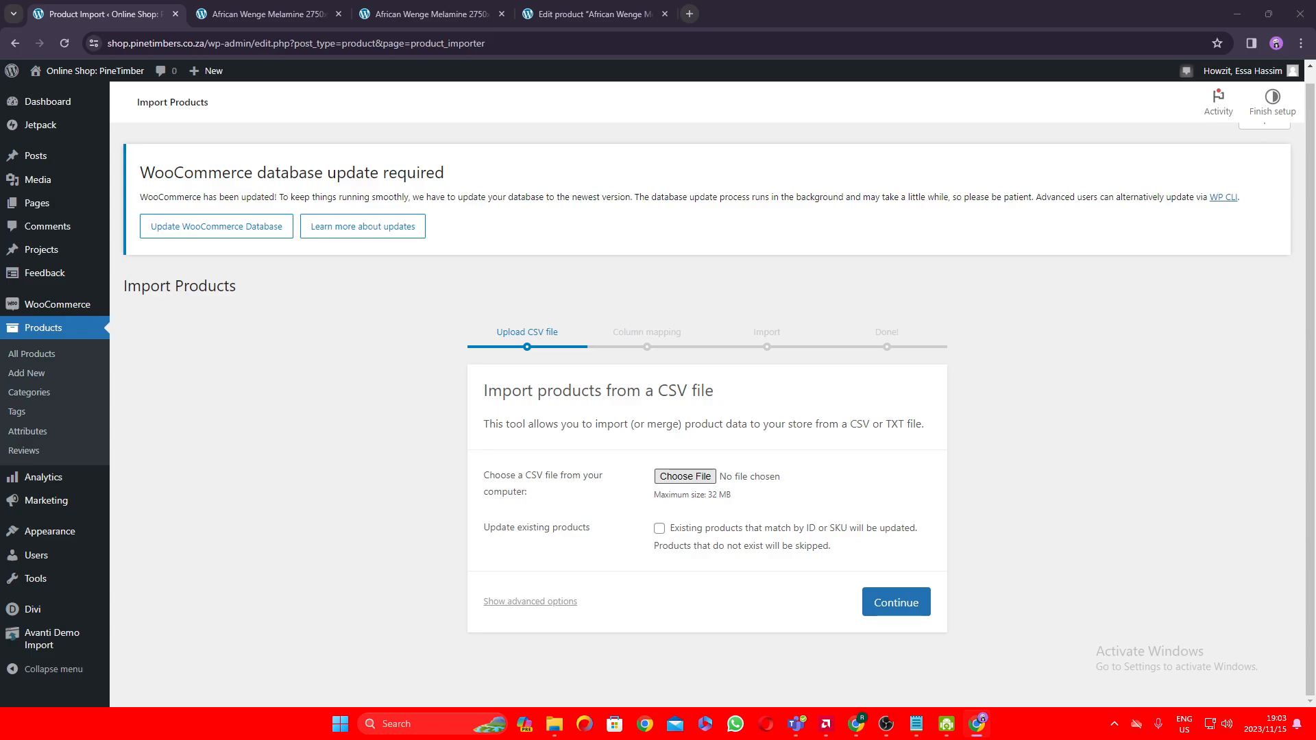
{"action": "left_click_drag", "start_coordinate": [1315, 446], "coordinate": [688, 480]}
{"action": "left_click", "coordinate": [884, 611]}
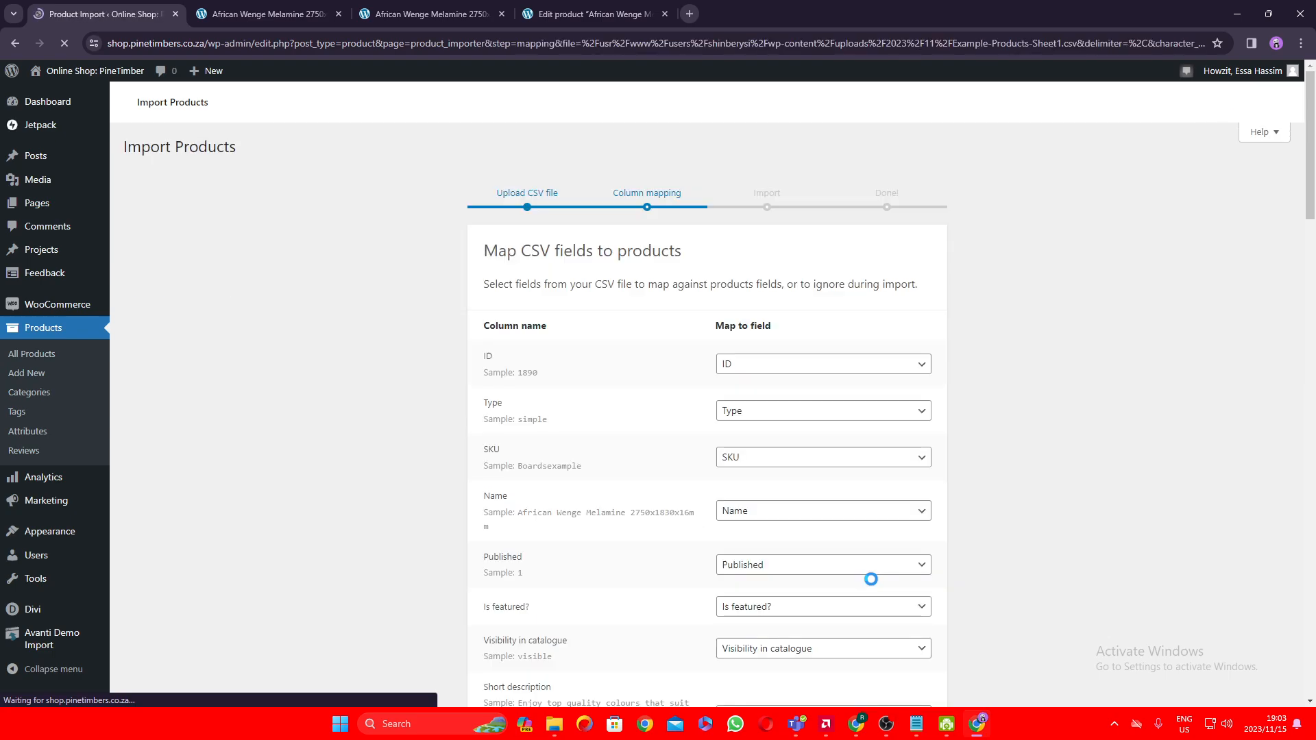
Step: Review how all the CSV columns are mapped to product fields, from ID down to the meta data entries
{"action": "scroll", "coordinate": [983, 503], "scroll_direction": "down", "scroll_amount": 2}
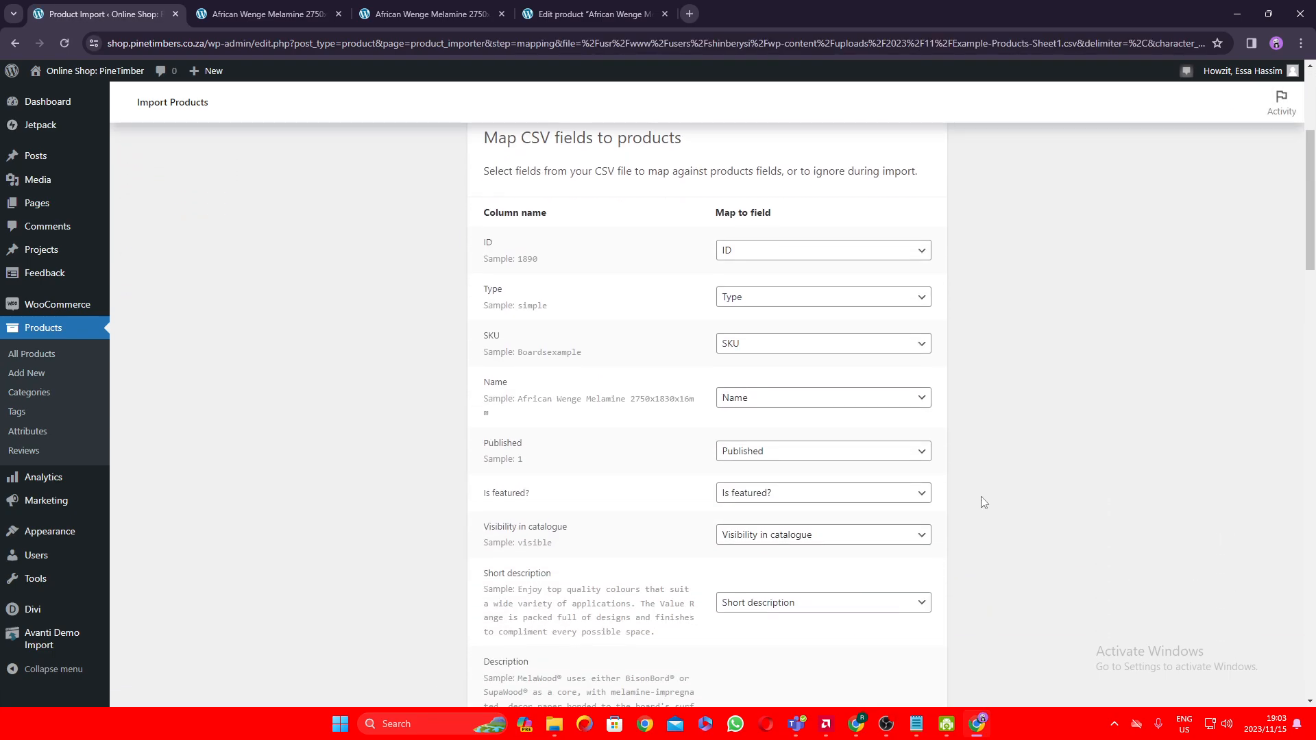
{"action": "scroll", "coordinate": [983, 503], "scroll_direction": "down", "scroll_amount": 7}
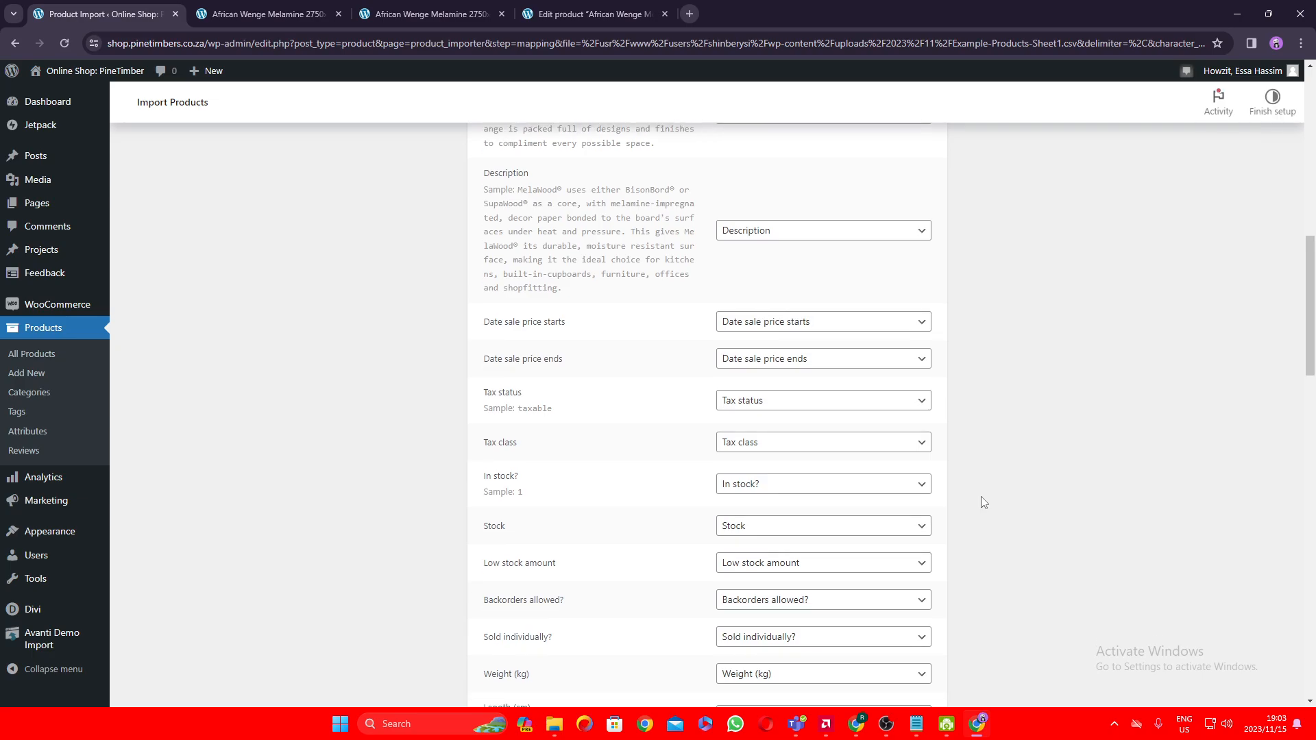
{"action": "scroll", "coordinate": [983, 502], "scroll_direction": "down", "scroll_amount": 12}
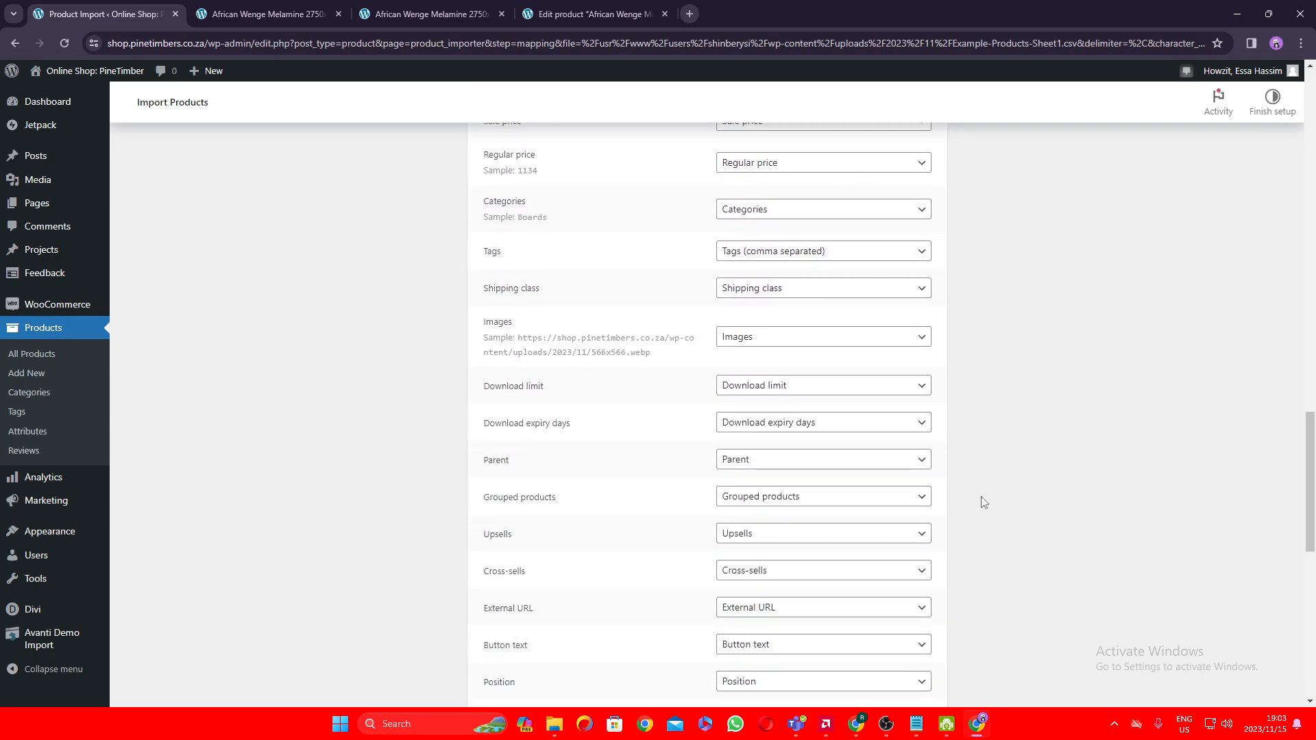
{"action": "scroll", "coordinate": [983, 502], "scroll_direction": "down", "scroll_amount": 7}
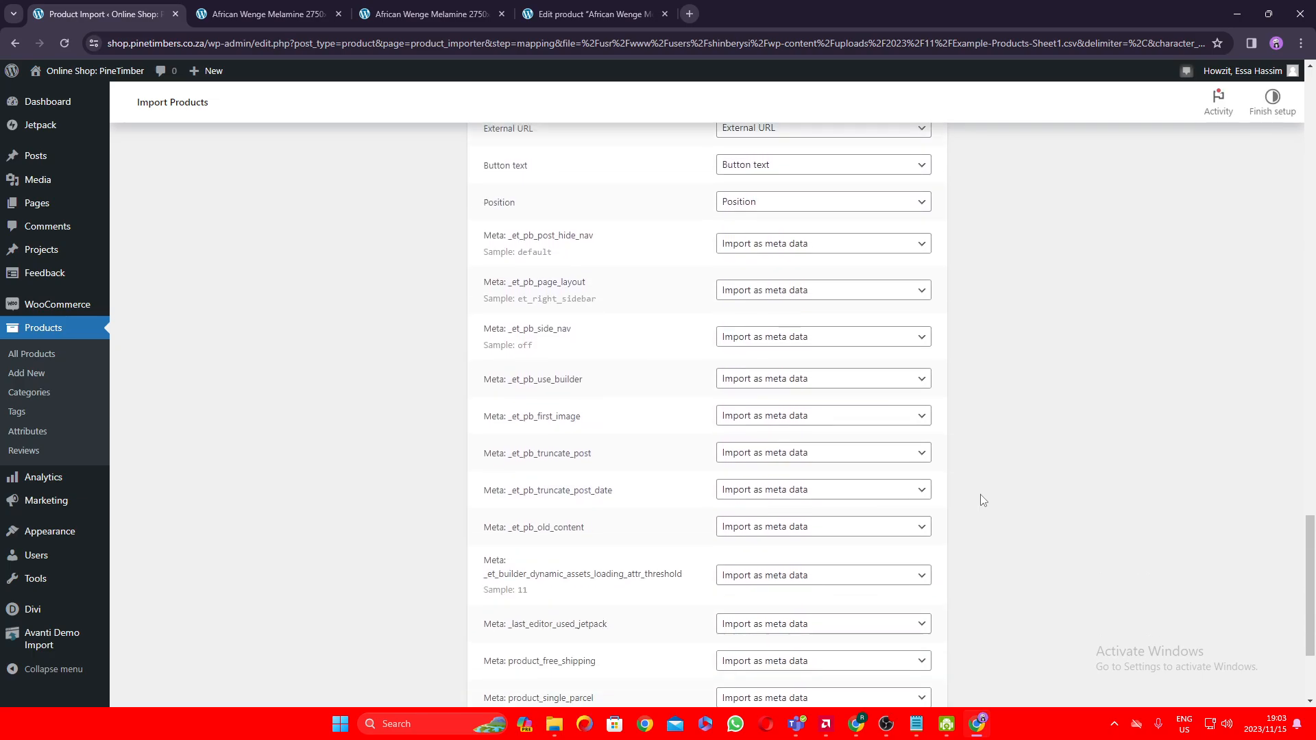
{"action": "scroll", "coordinate": [983, 500], "scroll_direction": "down", "scroll_amount": 2}
{"action": "scroll", "coordinate": [986, 497], "scroll_direction": "up", "scroll_amount": 4}
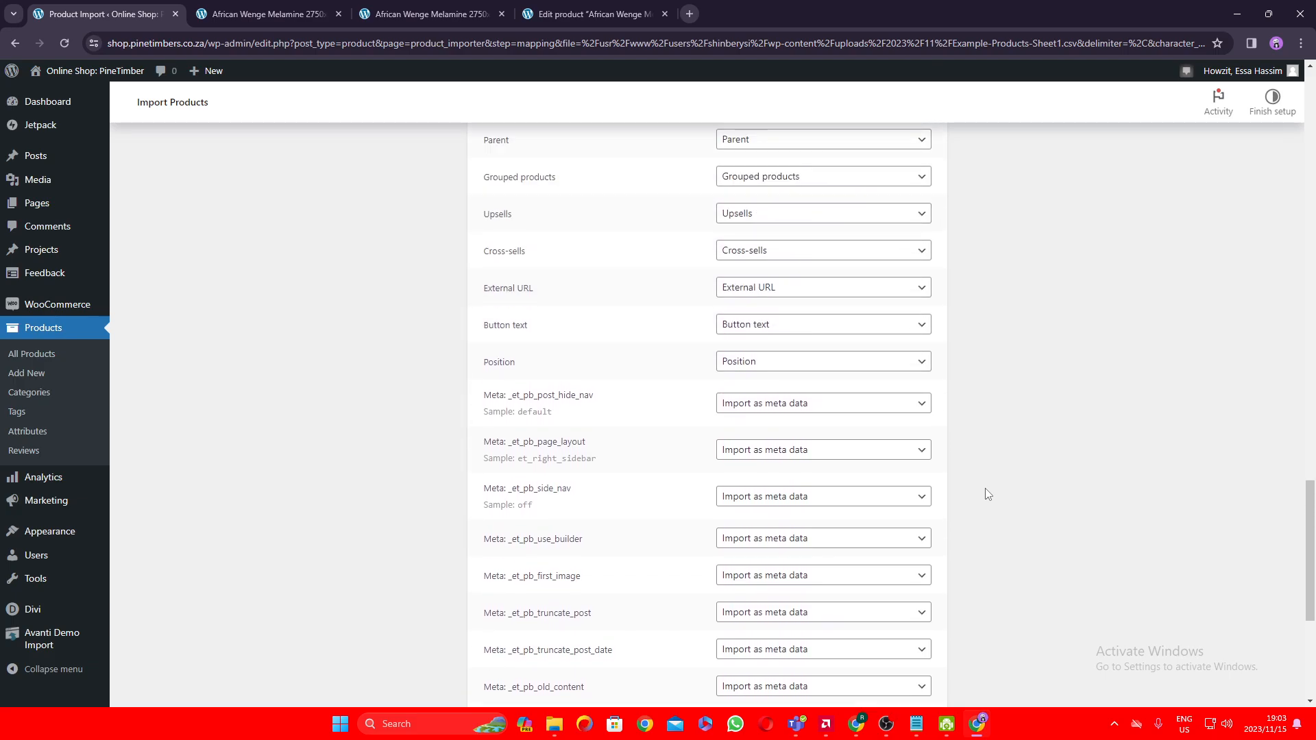
{"action": "scroll", "coordinate": [987, 494], "scroll_direction": "up", "scroll_amount": 20}
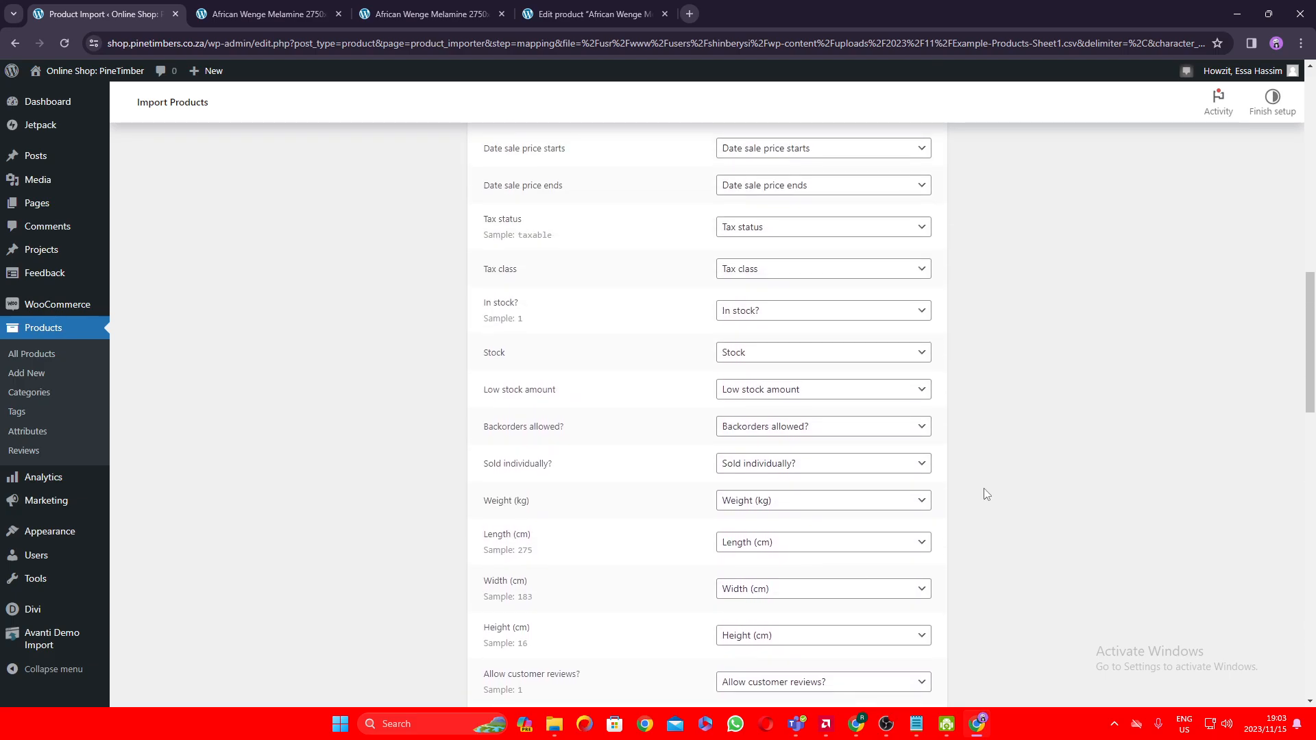
{"action": "scroll", "coordinate": [987, 494], "scroll_direction": "up", "scroll_amount": 5}
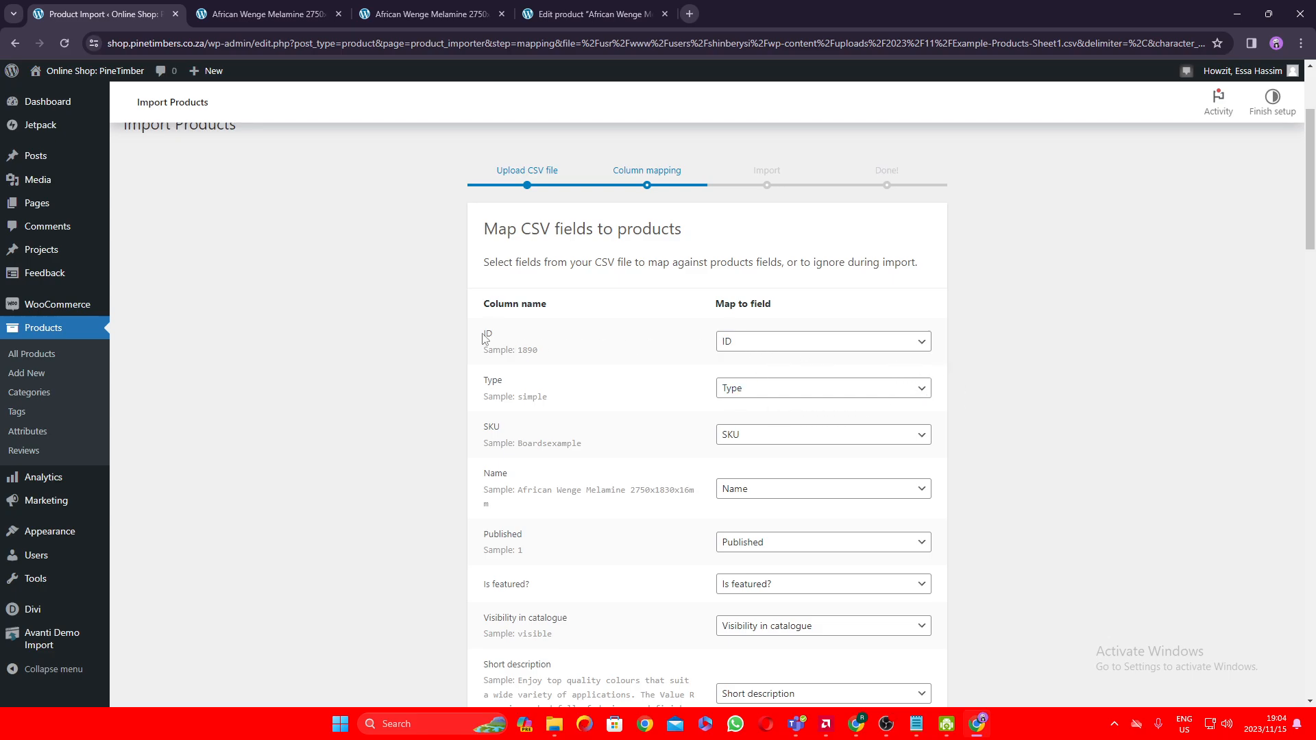
Step: Check the field options for the ID, Type and SKU columns, keeping each mapped to its matching field
{"action": "left_click", "coordinate": [570, 356]}
{"action": "left_click", "coordinate": [772, 341]}
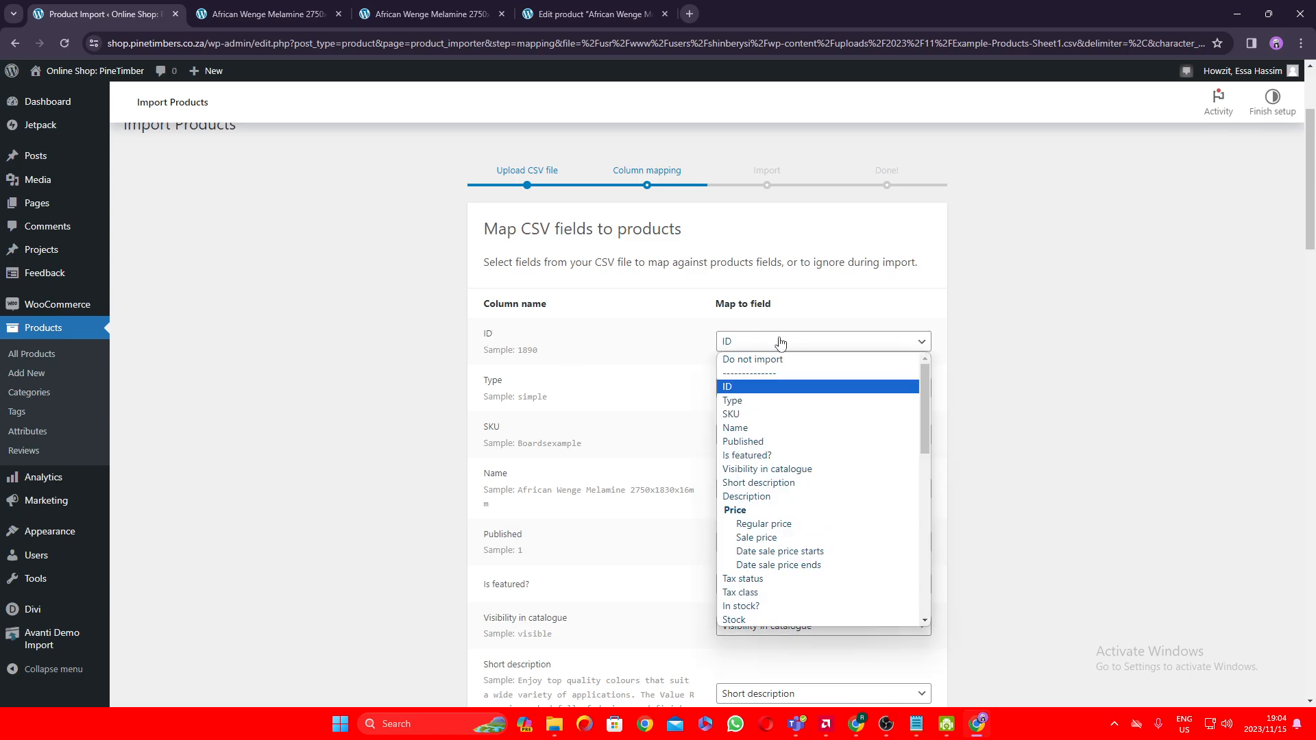
{"action": "left_click", "coordinate": [785, 378]}
{"action": "left_click", "coordinate": [841, 388]}
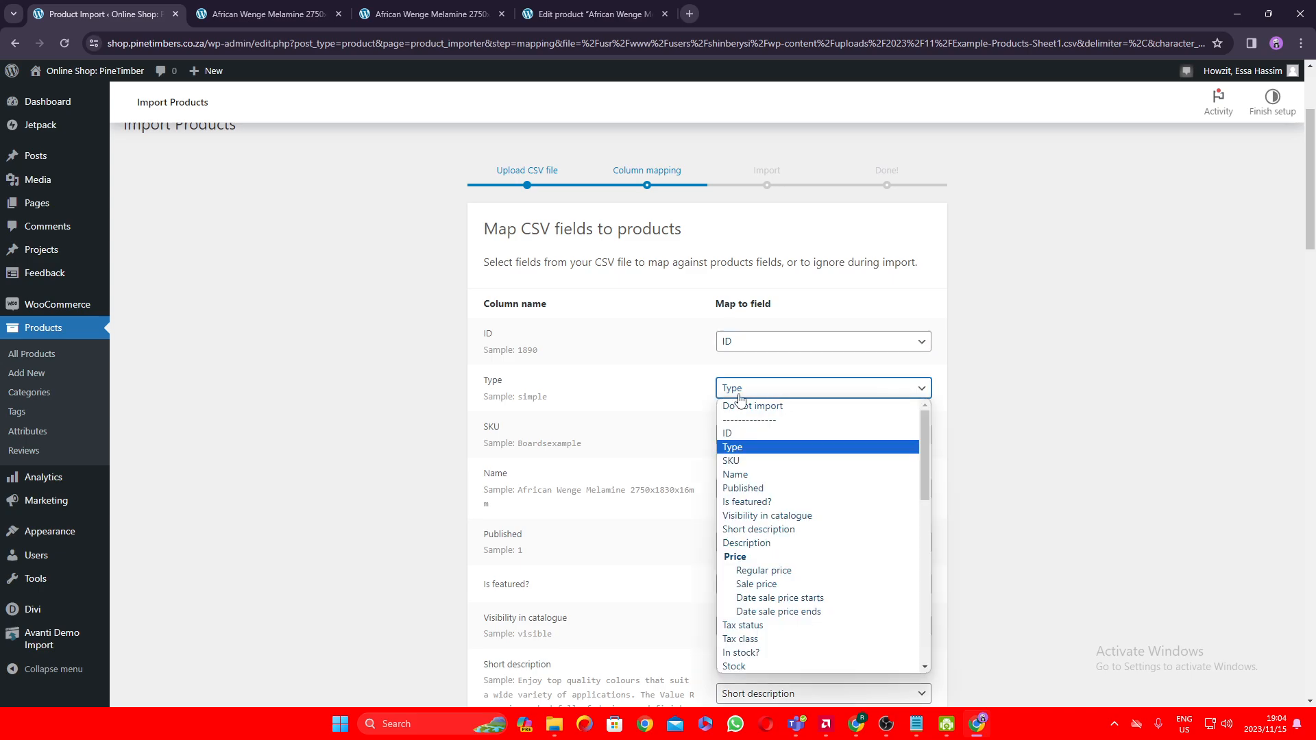
{"action": "left_click", "coordinate": [750, 446]}
{"action": "scroll", "coordinate": [1001, 401], "scroll_direction": "down", "scroll_amount": 1}
{"action": "scroll", "coordinate": [1004, 401], "scroll_direction": "down", "scroll_amount": 1}
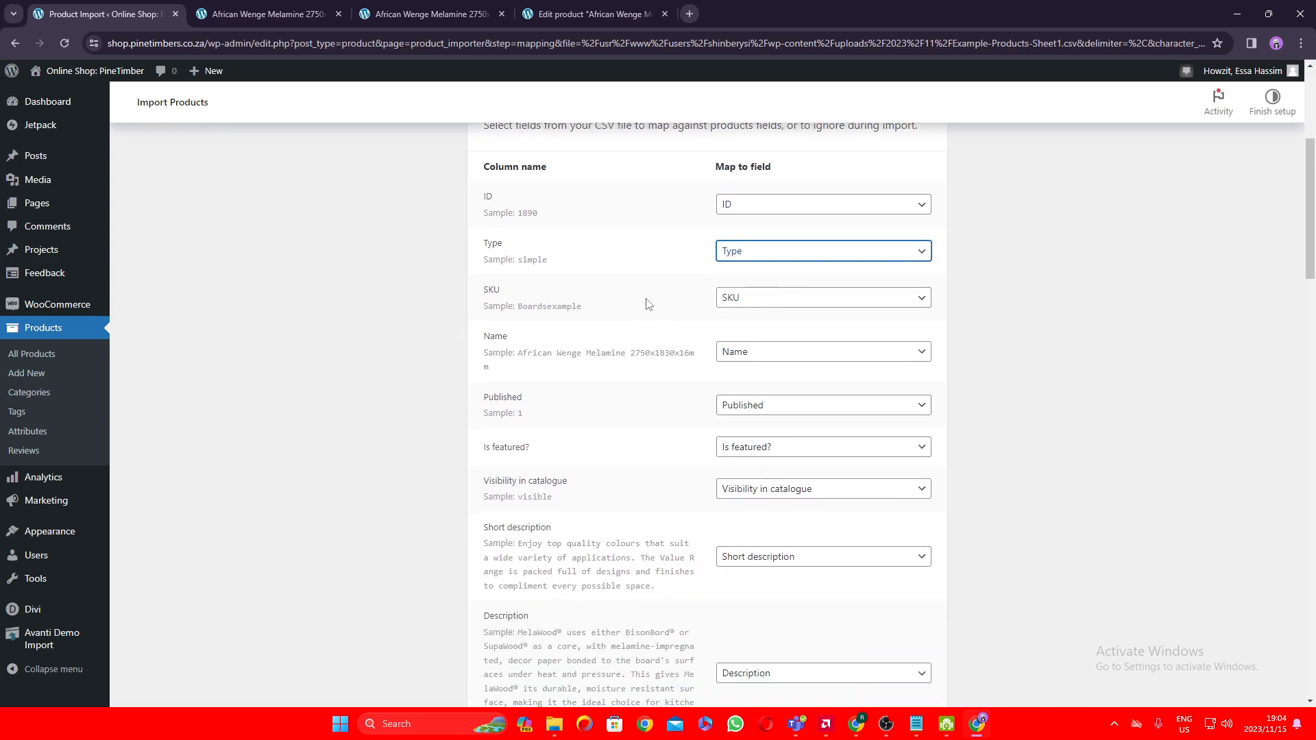
{"action": "double_click", "coordinate": [489, 292]}
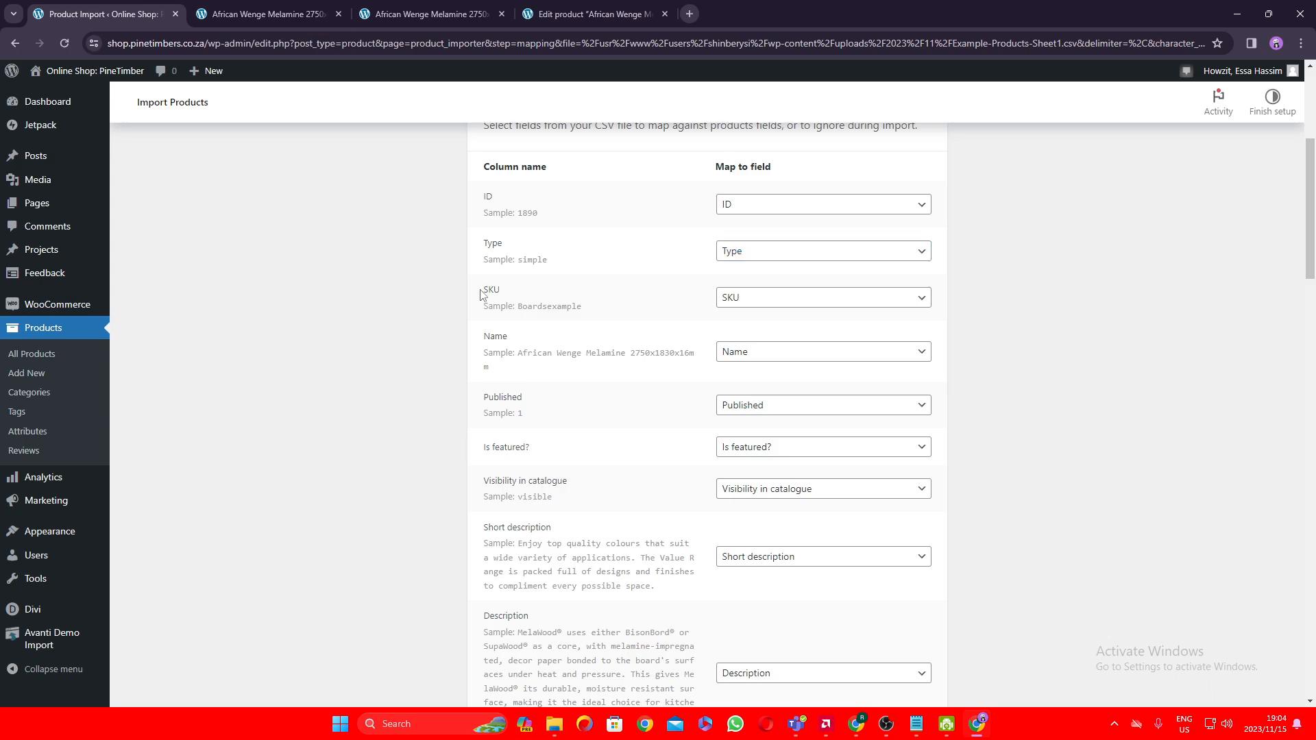
{"action": "left_click", "coordinate": [782, 310]}
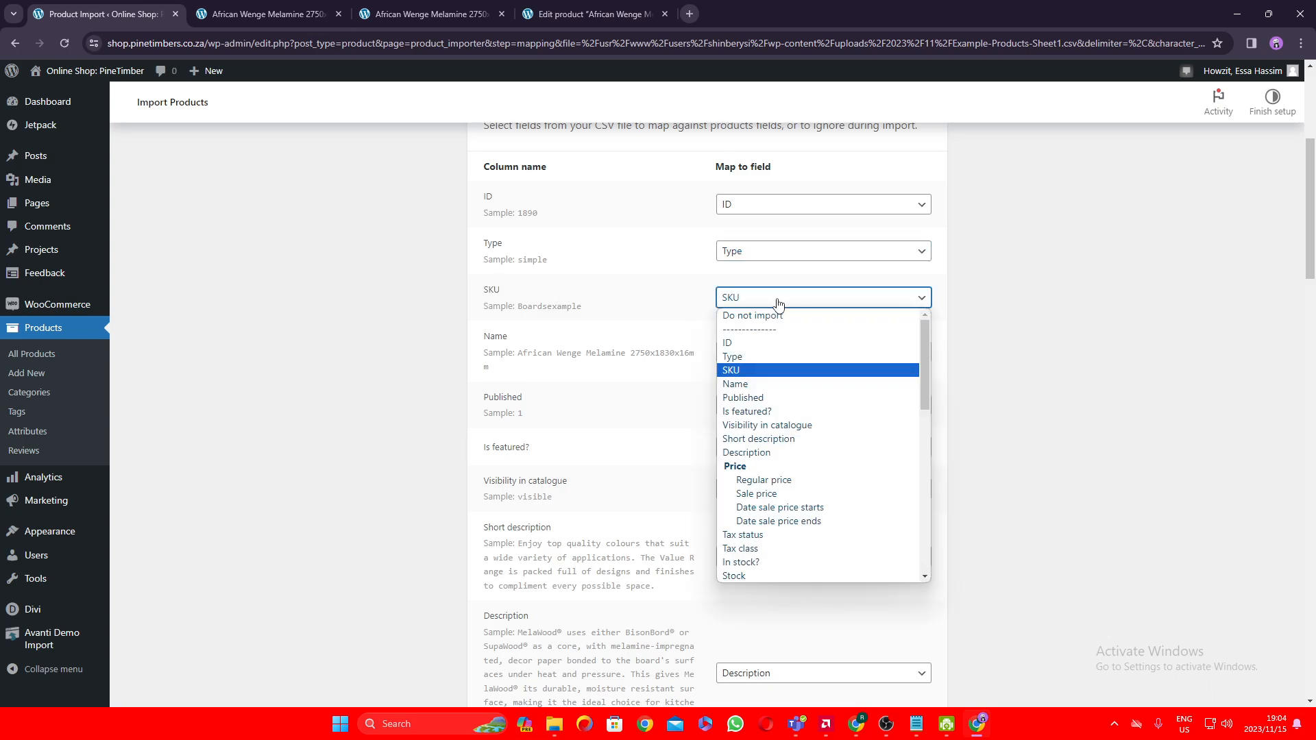
{"action": "left_click", "coordinate": [739, 372]}
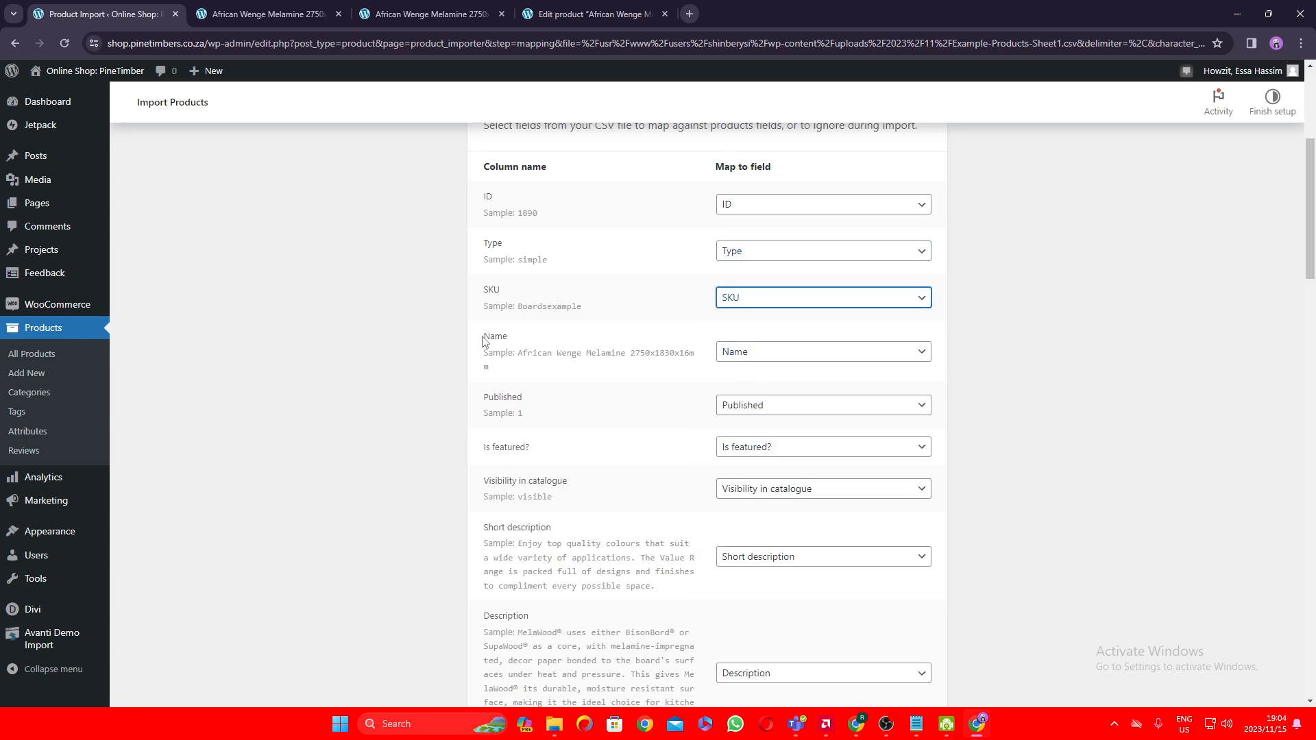
Step: Check the field options for the Name column and keep it mapped to Name
{"action": "left_click_drag", "start_coordinate": [485, 337], "coordinate": [510, 339]}
{"action": "left_click", "coordinate": [656, 342]}
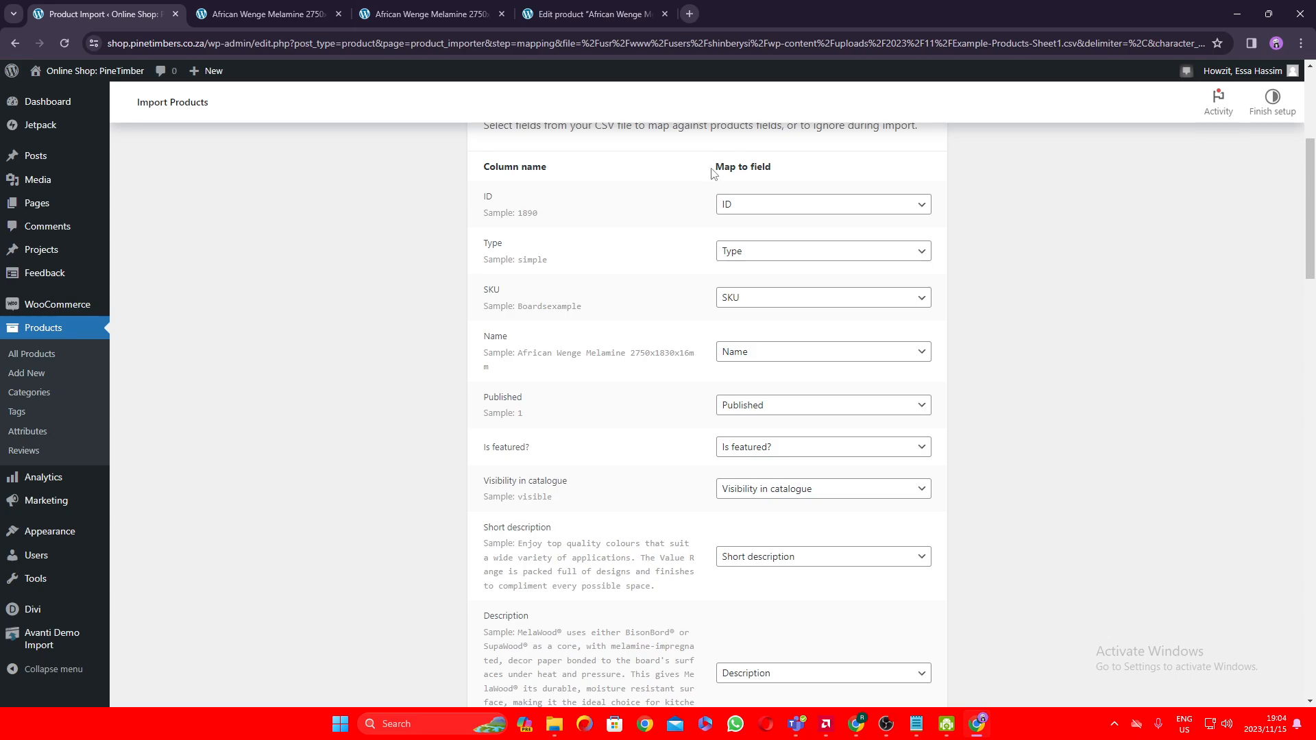
{"action": "scroll", "coordinate": [822, 466], "scroll_direction": "up", "scroll_amount": 2}
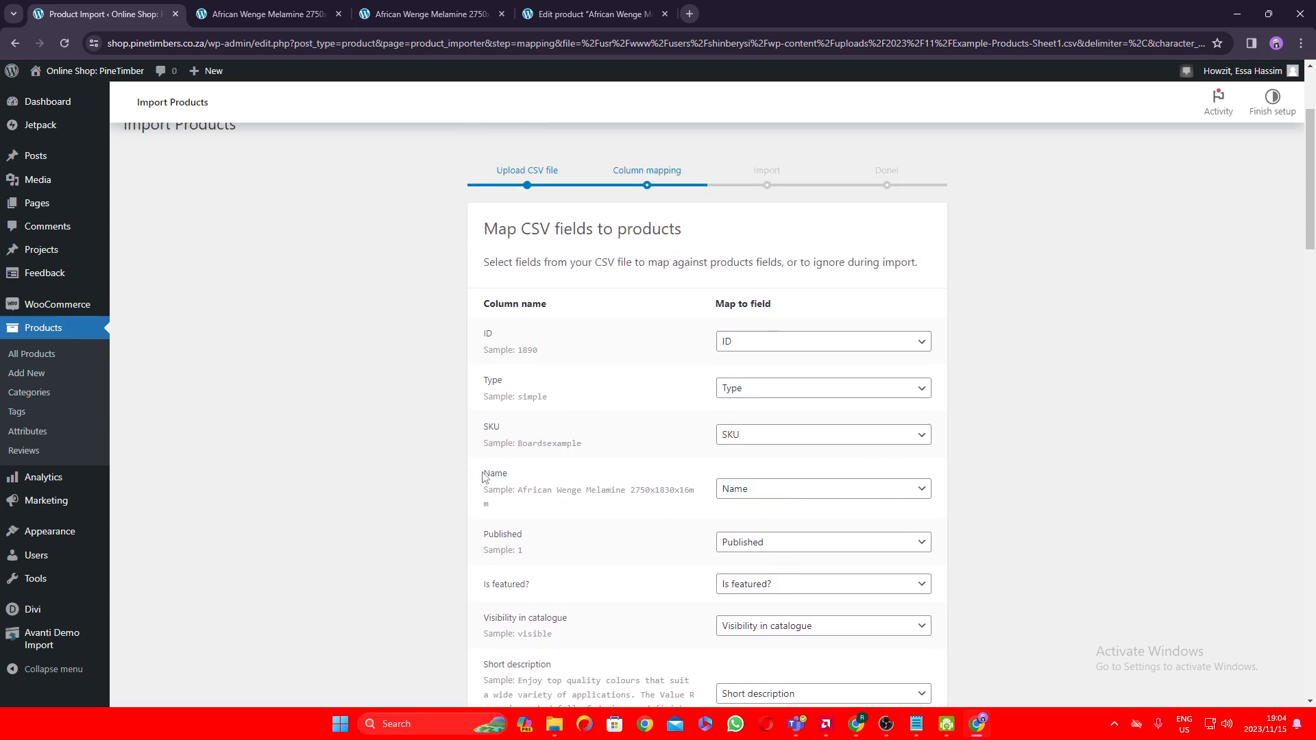
{"action": "left_click_drag", "start_coordinate": [484, 477], "coordinate": [515, 476]}
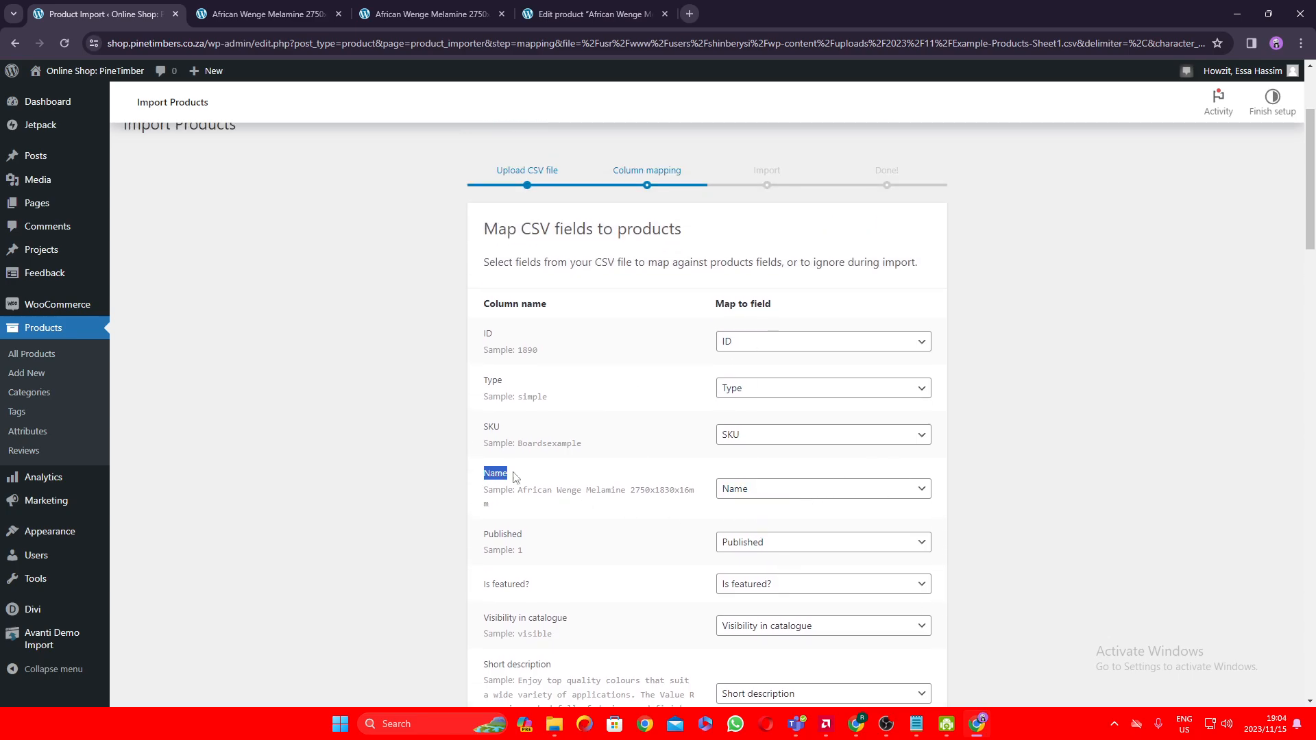
{"action": "left_click", "coordinate": [805, 483]}
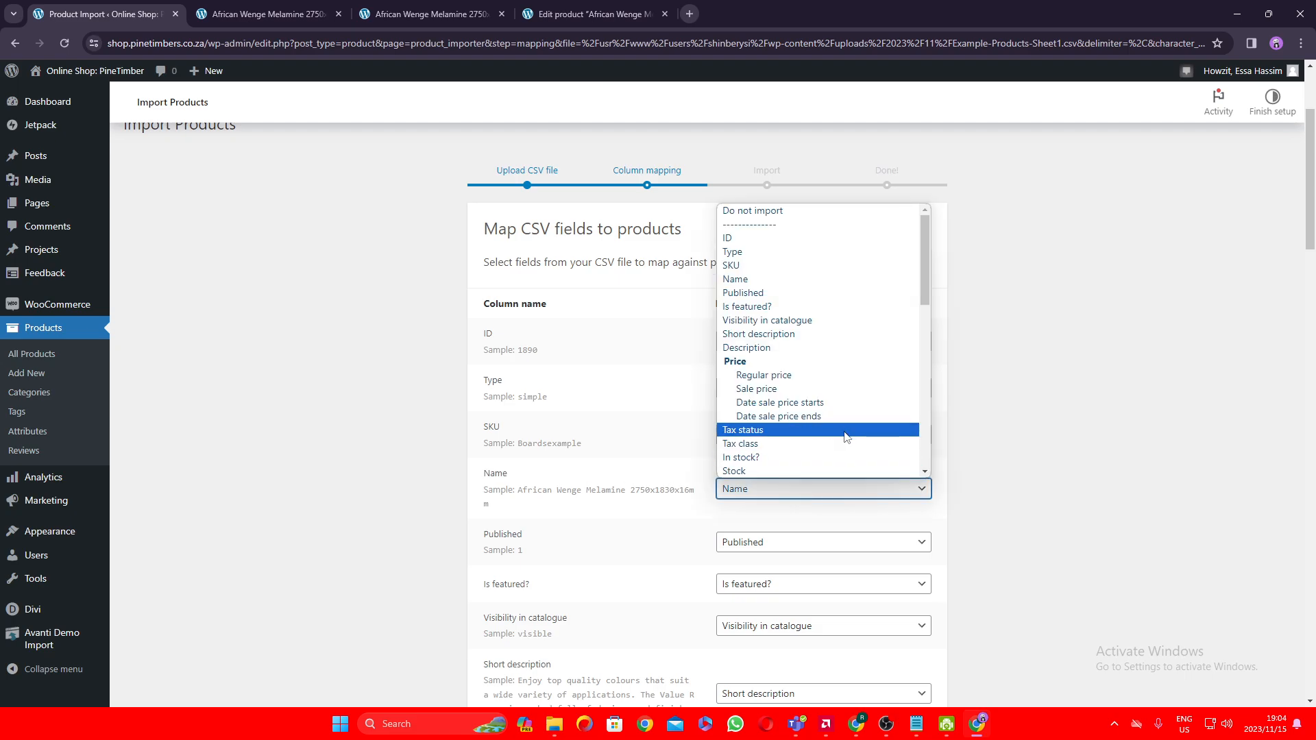
{"action": "left_click", "coordinate": [758, 281]}
Step: Check the mappings of the Published, Short description and Description columns without altering them
{"action": "scroll", "coordinate": [802, 452], "scroll_direction": "down", "scroll_amount": 2}
{"action": "left_click", "coordinate": [778, 406]}
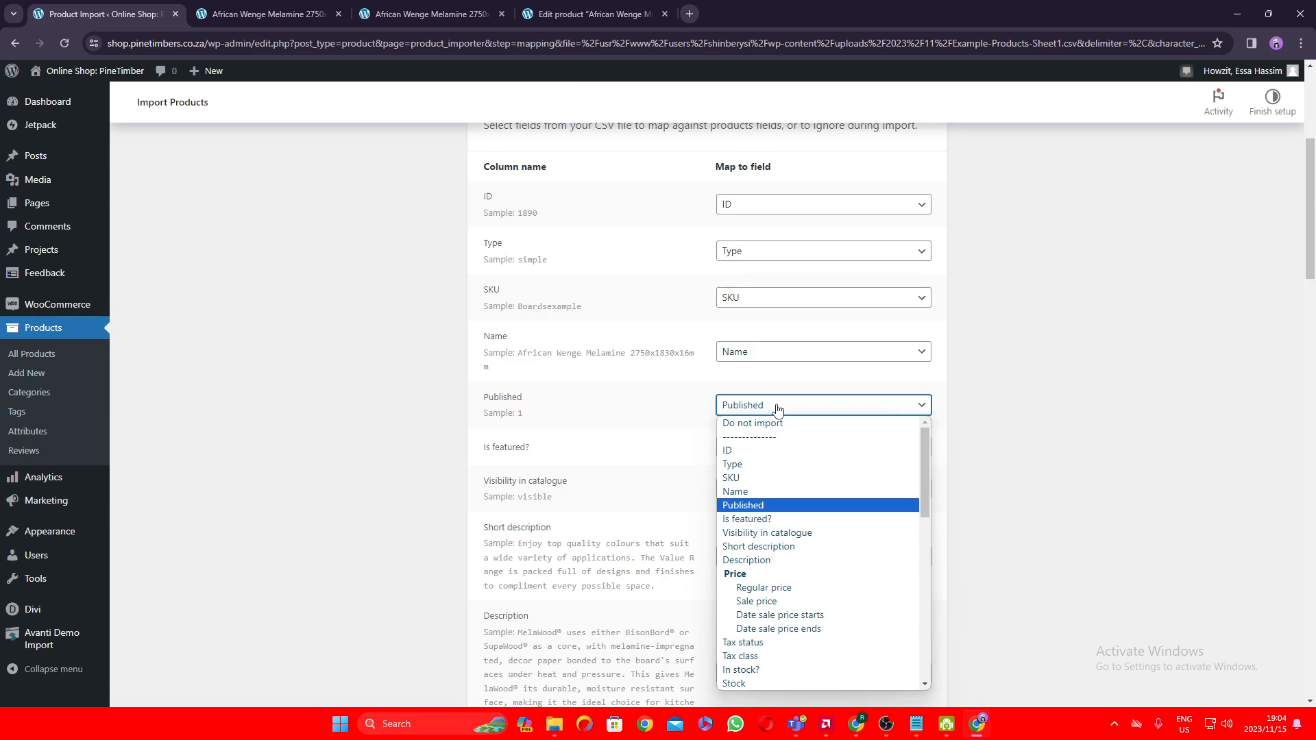
{"action": "left_click", "coordinate": [778, 410]}
{"action": "scroll", "coordinate": [960, 452], "scroll_direction": "down", "scroll_amount": 3}
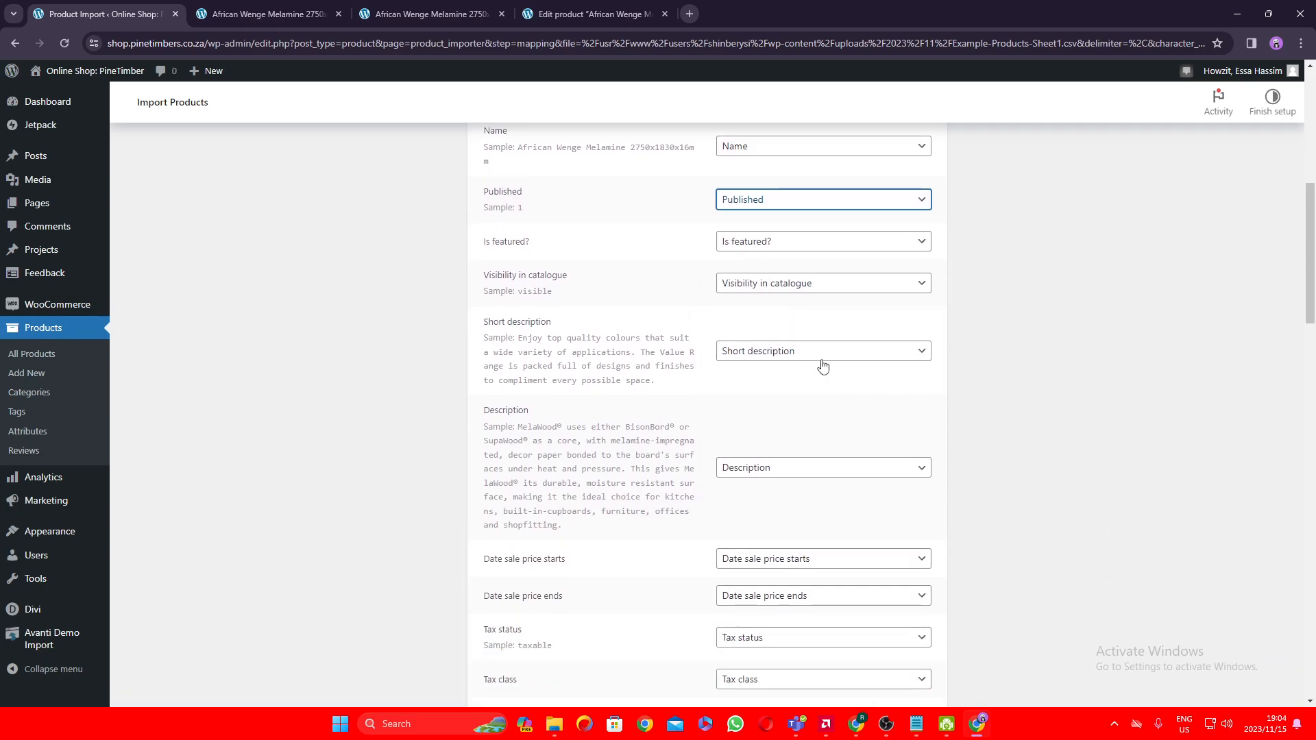
{"action": "left_click", "coordinate": [822, 363]}
{"action": "left_click", "coordinate": [817, 360]}
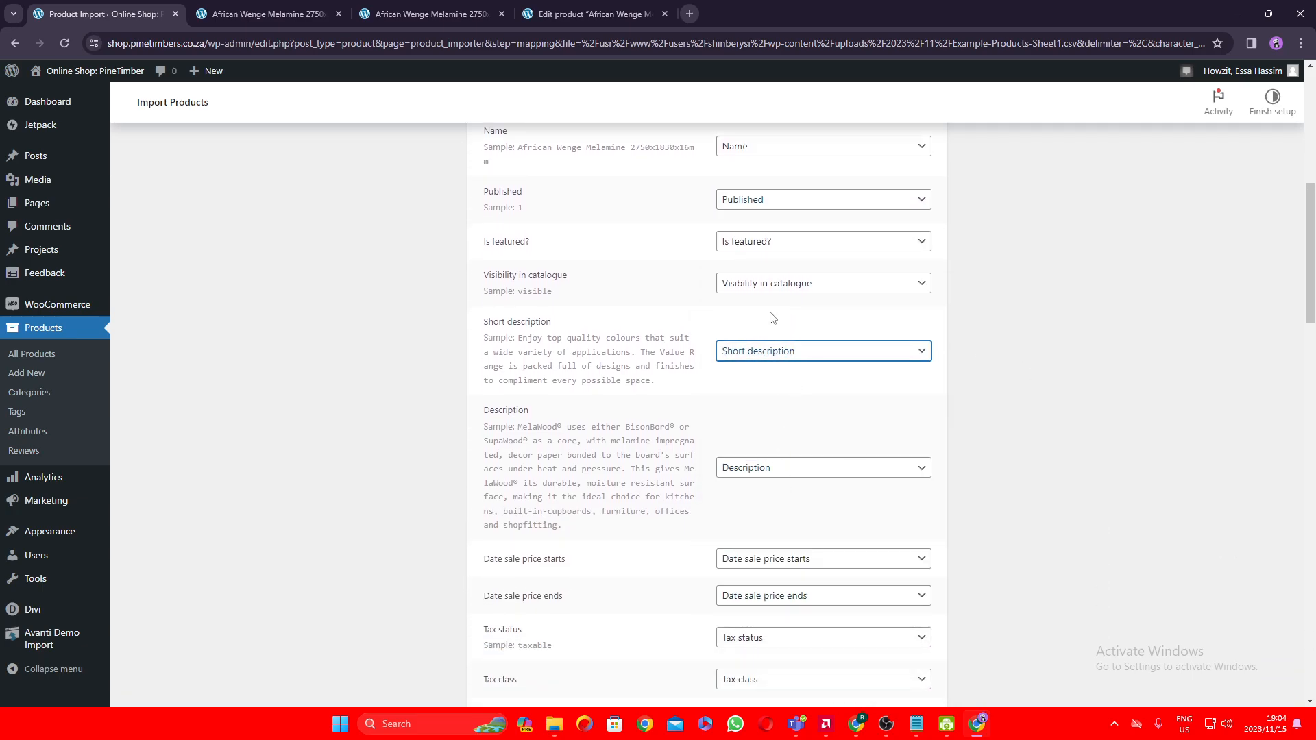
{"action": "scroll", "coordinate": [855, 473], "scroll_direction": "down", "scroll_amount": 1}
{"action": "left_click", "coordinate": [796, 400]}
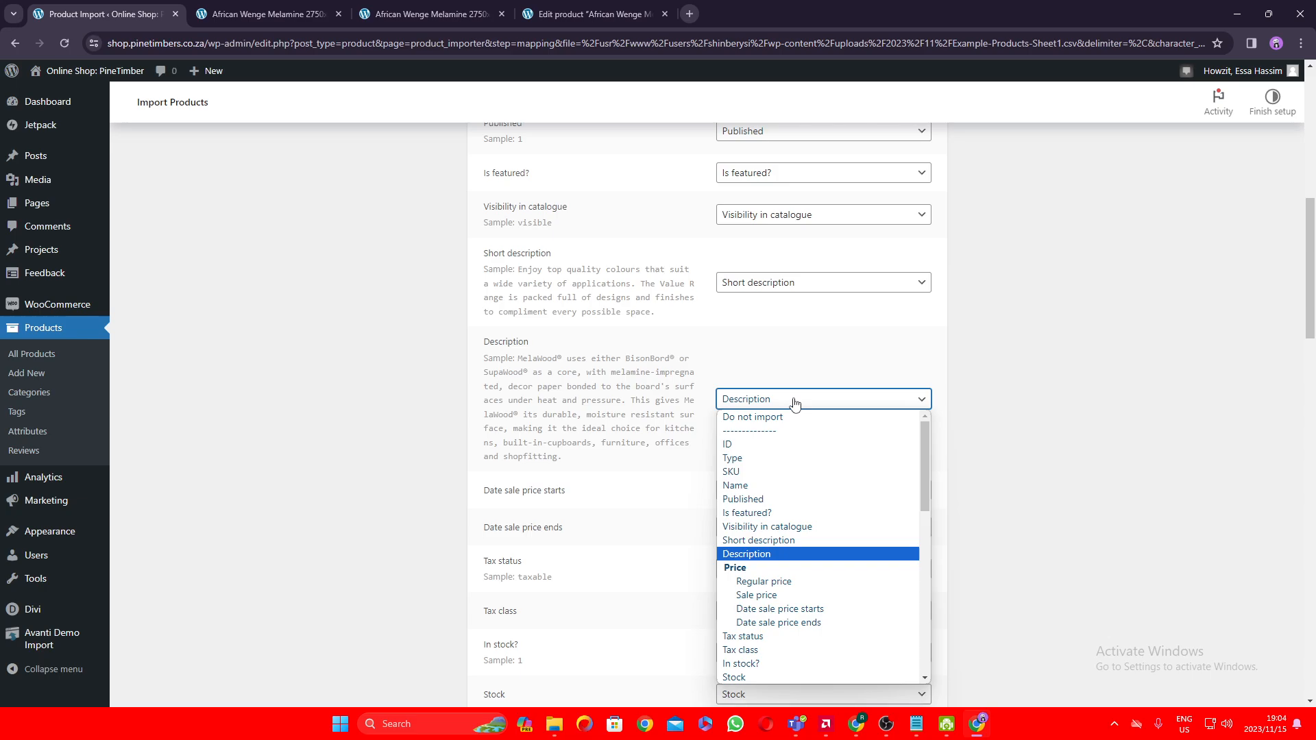
{"action": "left_click", "coordinate": [794, 403]}
{"action": "scroll", "coordinate": [891, 460], "scroll_direction": "down", "scroll_amount": 3}
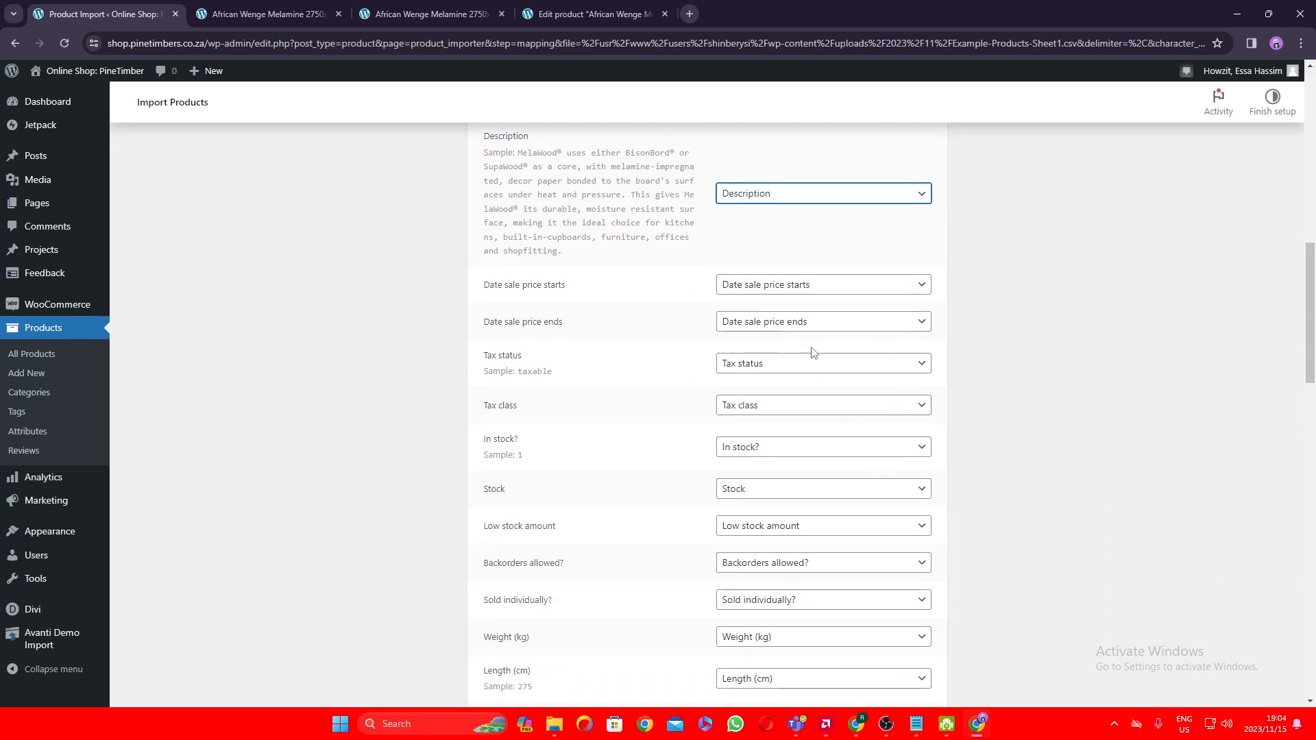
Step: Look through the available product fields for the Stock and In stock? columns, leaving both mappings as they are
{"action": "scroll", "coordinate": [871, 459], "scroll_direction": "down", "scroll_amount": 2}
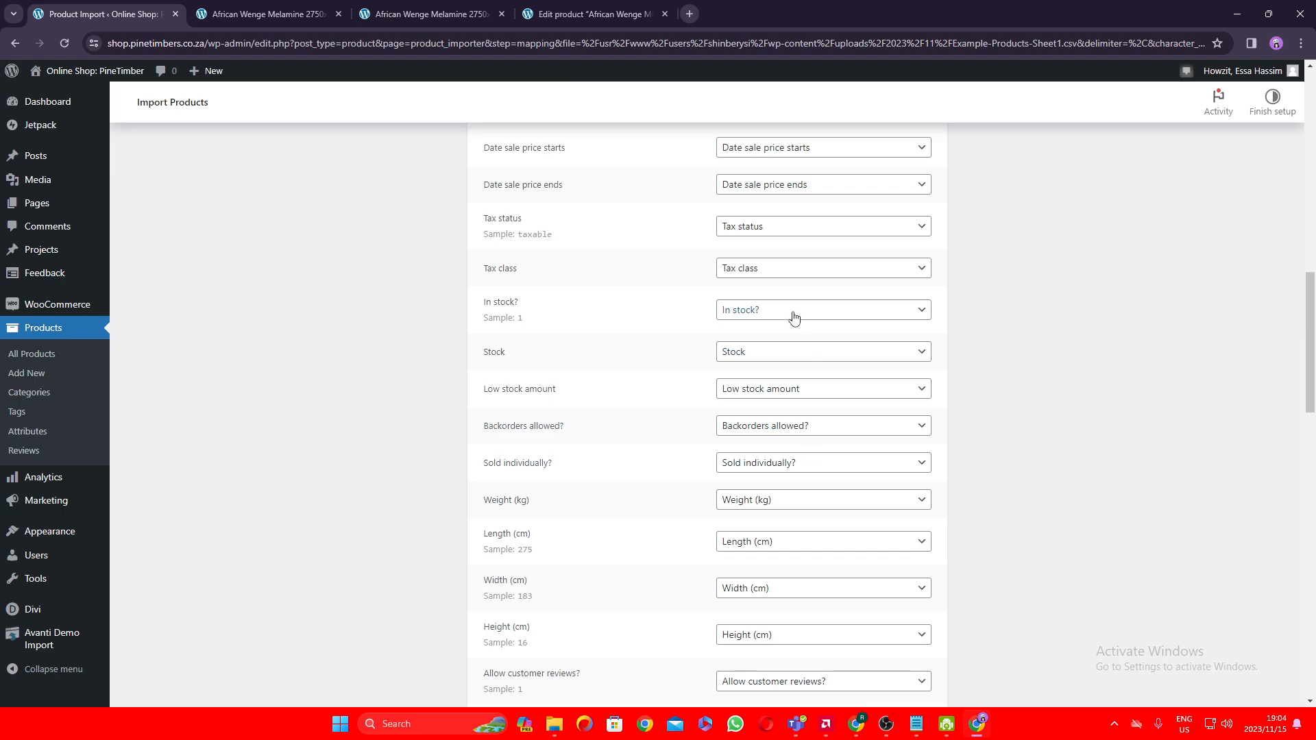
{"action": "left_click", "coordinate": [794, 349]}
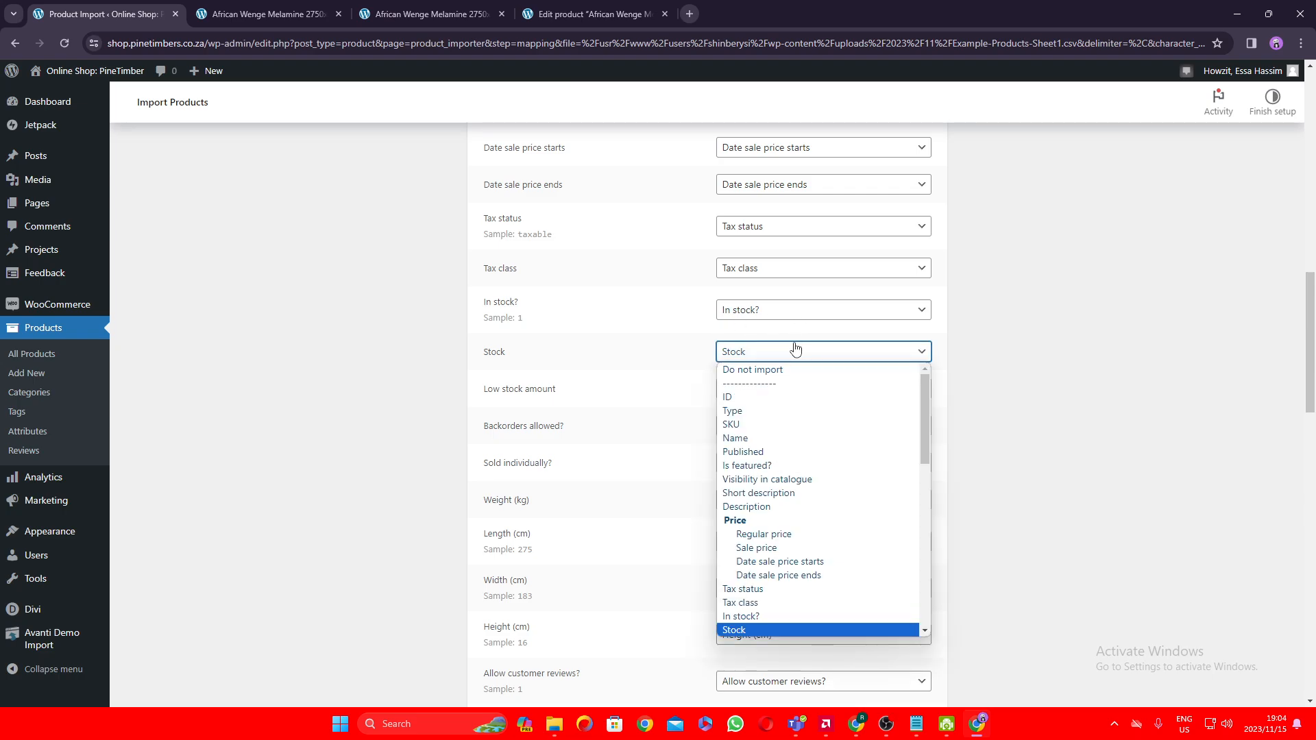
{"action": "left_click", "coordinate": [780, 296]}
{"action": "left_click", "coordinate": [765, 315]}
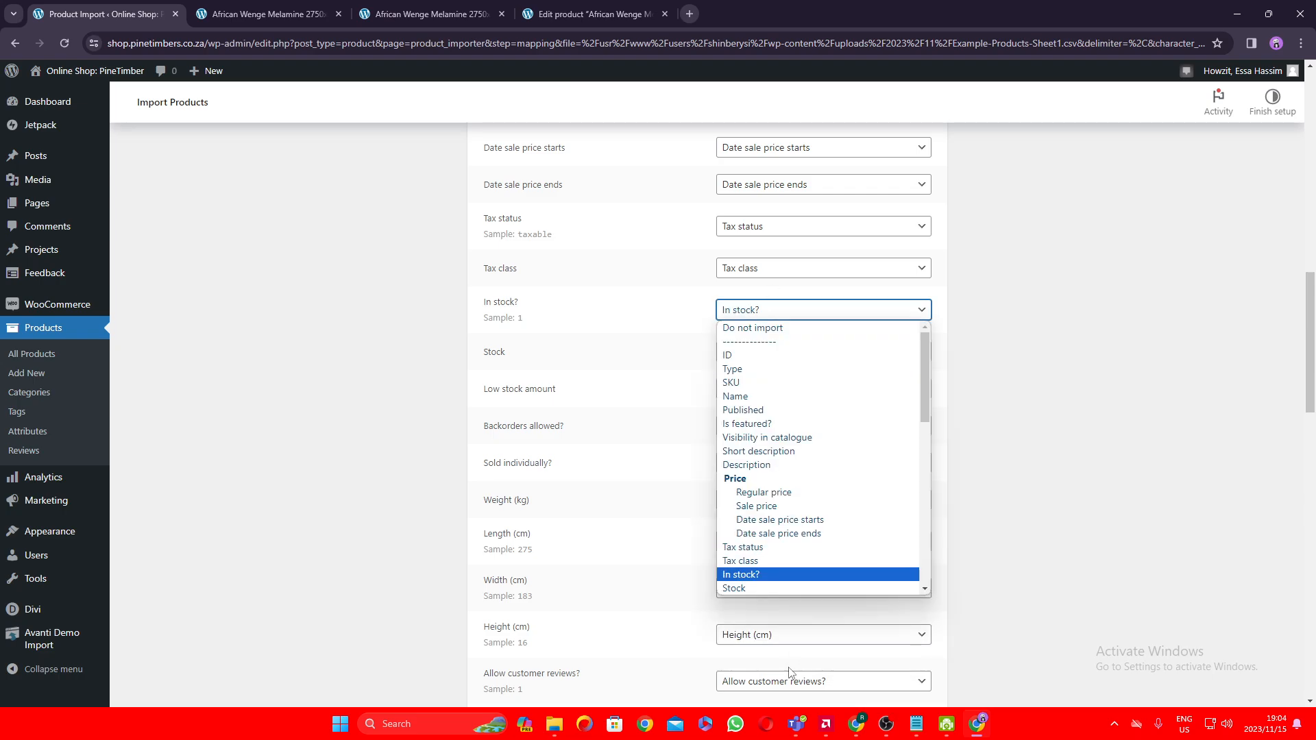
{"action": "scroll", "coordinate": [774, 569], "scroll_direction": "down", "scroll_amount": 6}
{"action": "scroll", "coordinate": [774, 569], "scroll_direction": "up", "scroll_amount": 2}
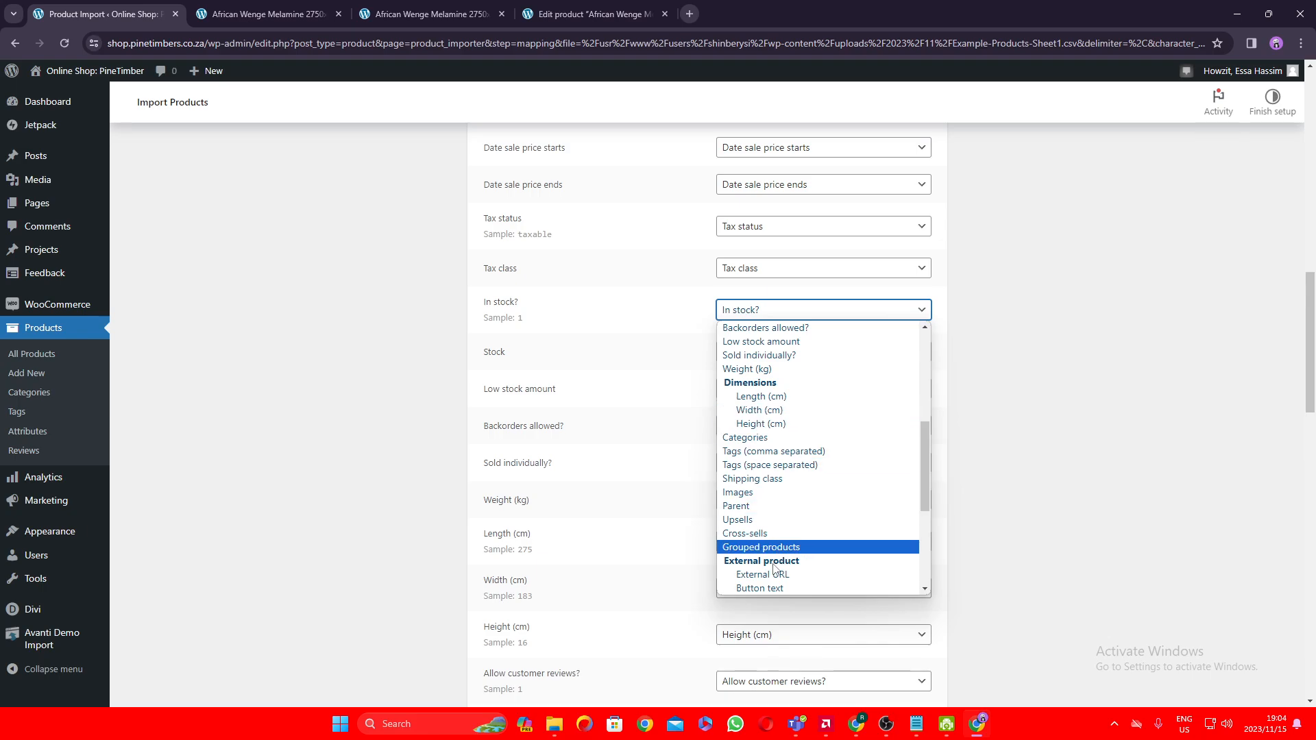
{"action": "scroll", "coordinate": [774, 548], "scroll_direction": "up", "scroll_amount": 5}
{"action": "scroll", "coordinate": [783, 483], "scroll_direction": "down", "scroll_amount": 2}
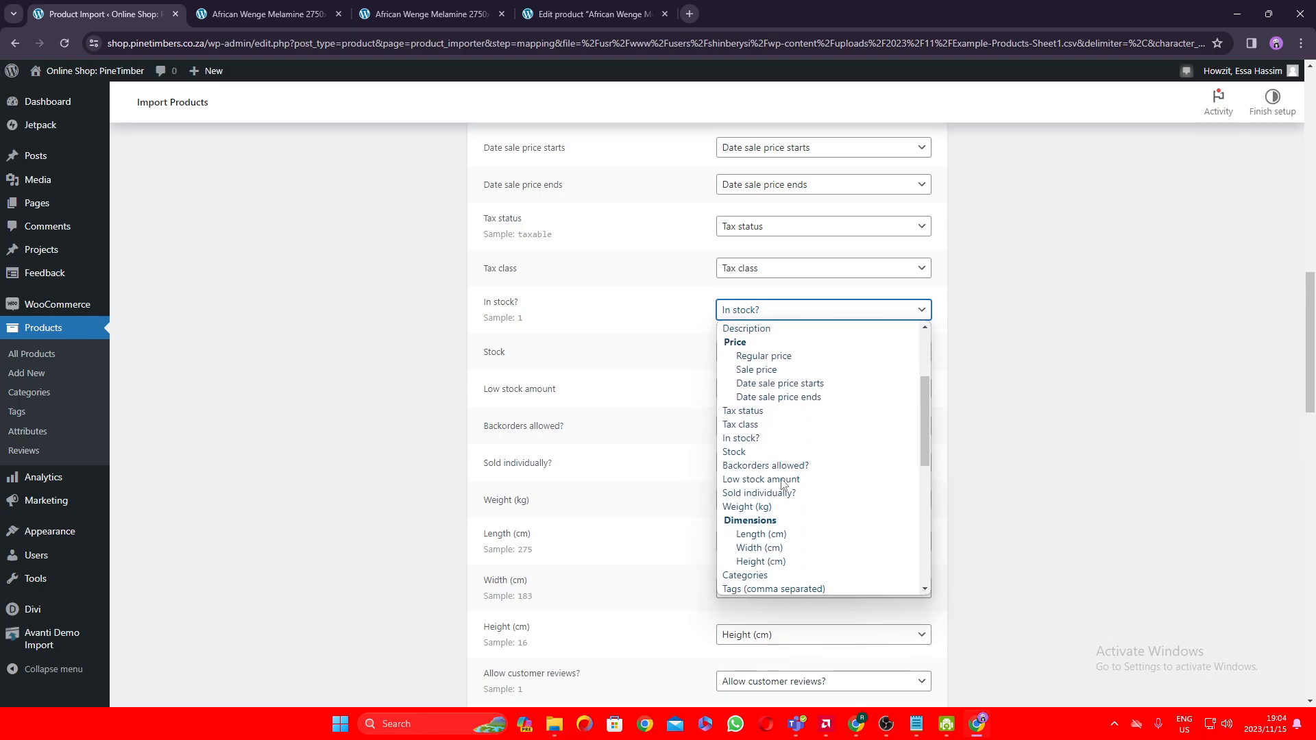
{"action": "left_click", "coordinate": [1031, 454]}
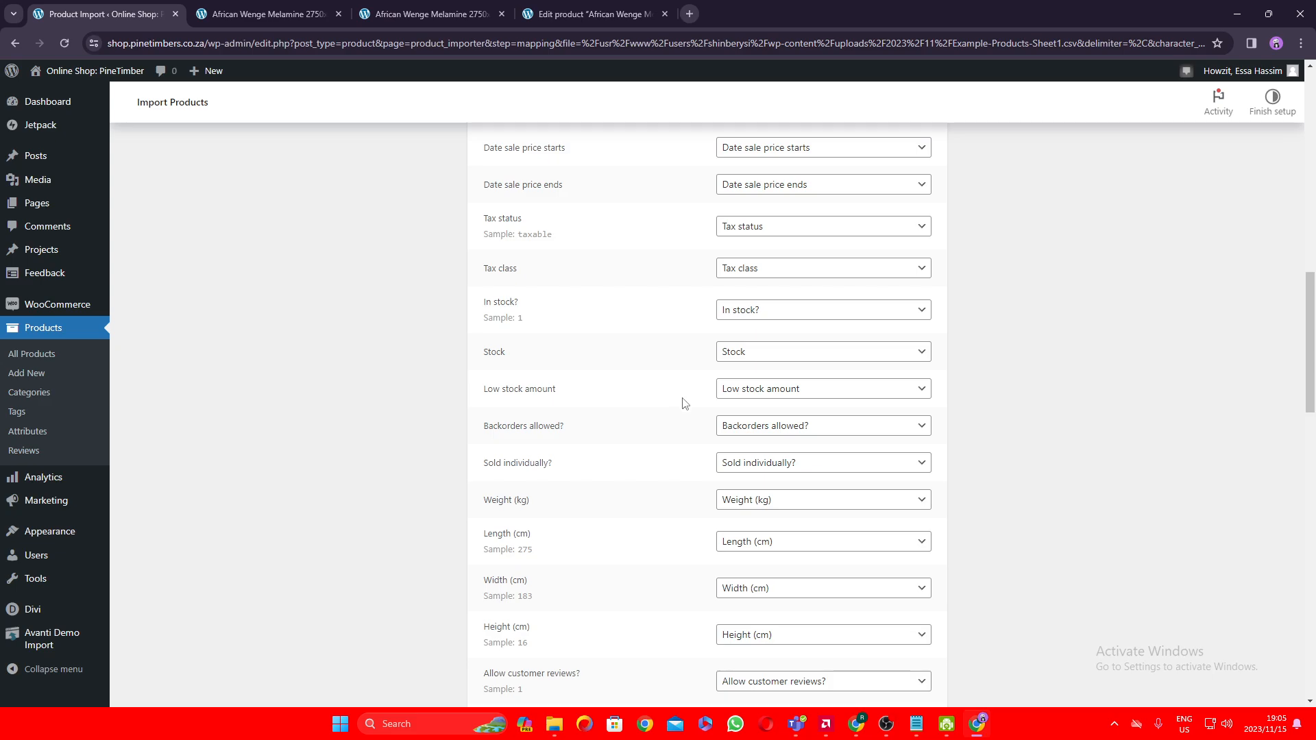
Step: Run the importer with the current column mapping after looking over the remaining fields and meta data entries
{"action": "scroll", "coordinate": [682, 403], "scroll_direction": "down", "scroll_amount": 1}
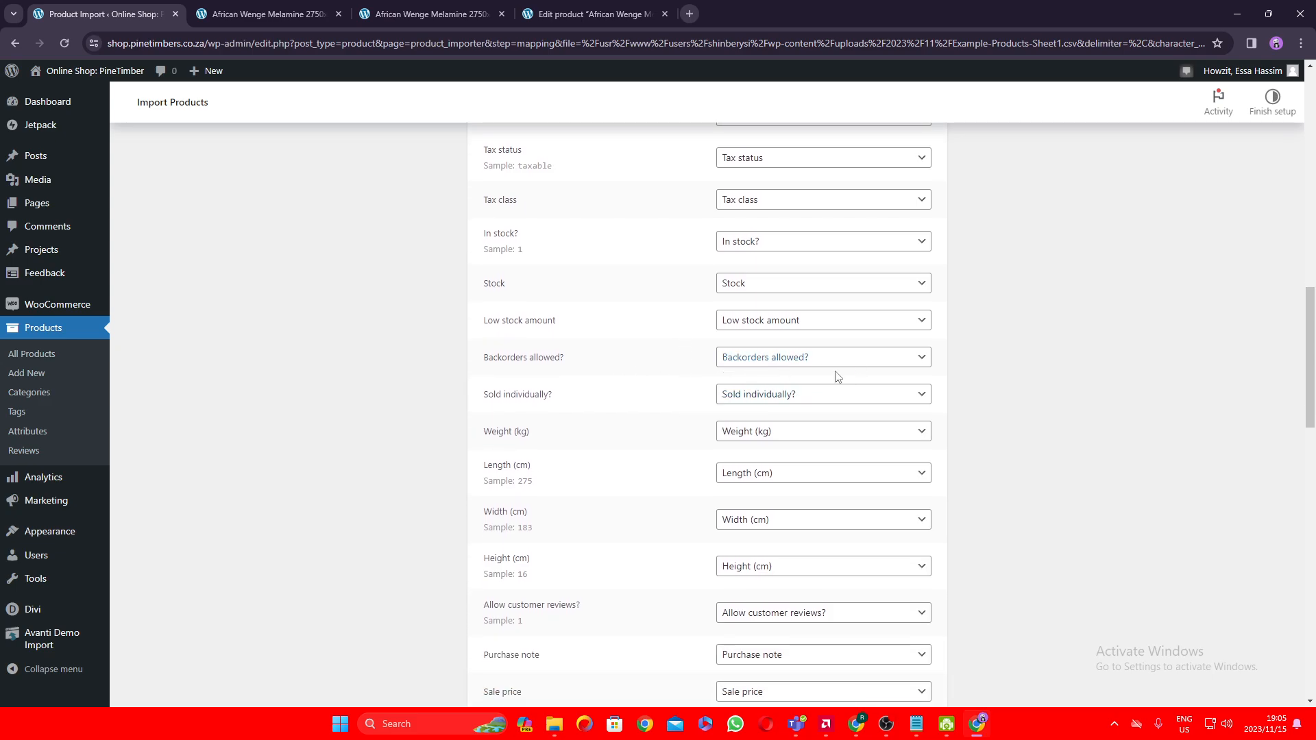
{"action": "scroll", "coordinate": [696, 411], "scroll_direction": "down", "scroll_amount": 1}
{"action": "scroll", "coordinate": [773, 373], "scroll_direction": "down", "scroll_amount": 2}
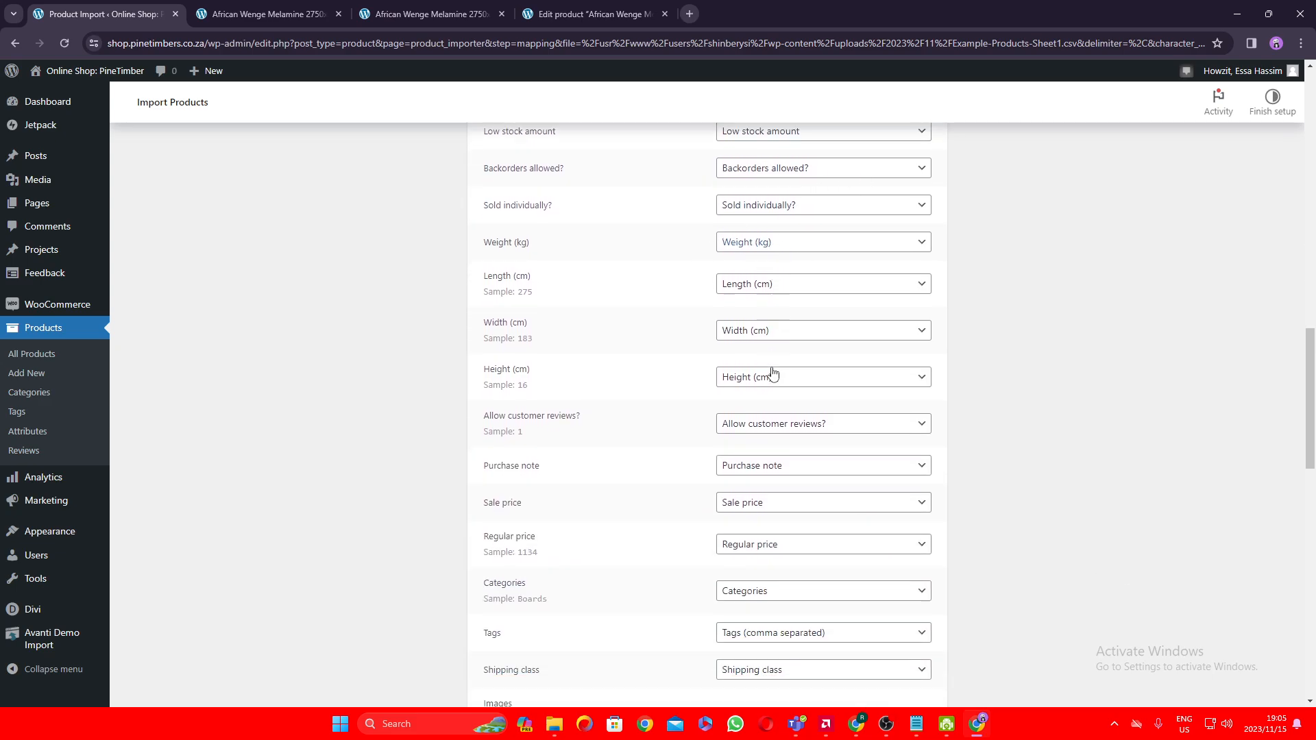
{"action": "scroll", "coordinate": [773, 373], "scroll_direction": "down", "scroll_amount": 7}
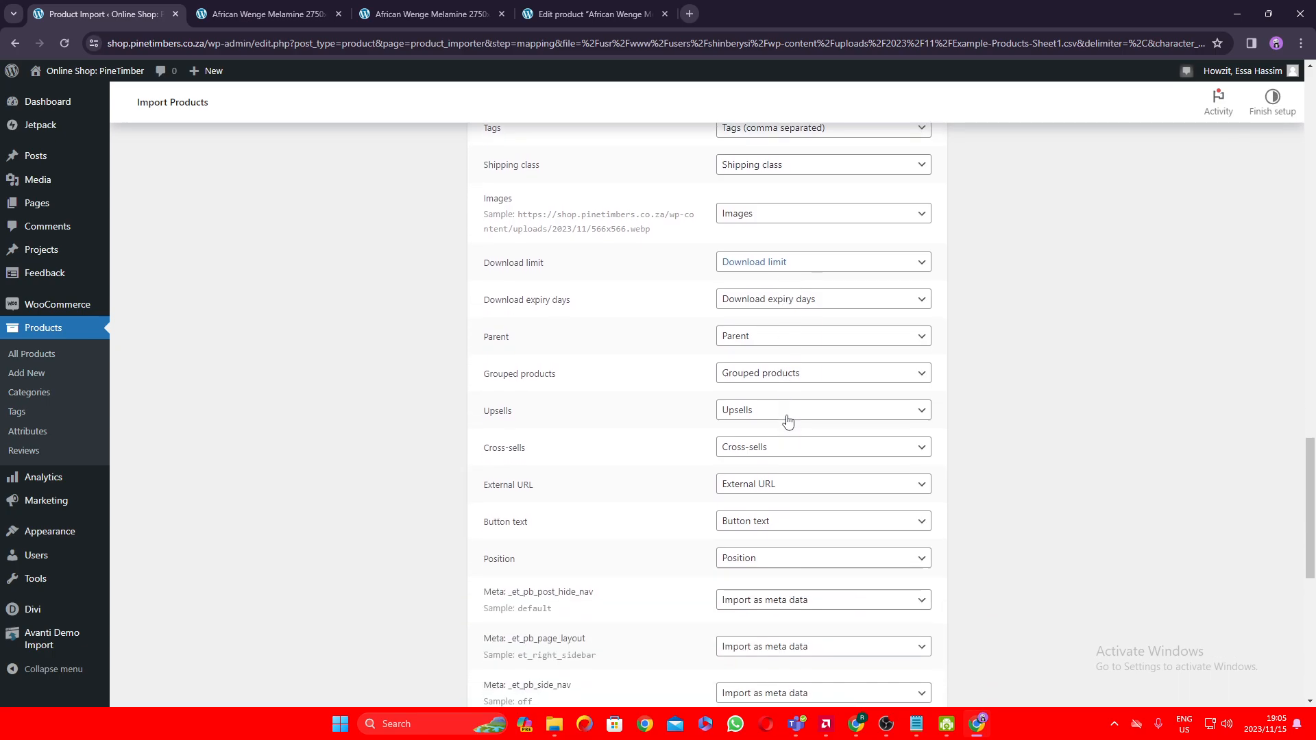
{"action": "scroll", "coordinate": [787, 421], "scroll_direction": "down", "scroll_amount": 8}
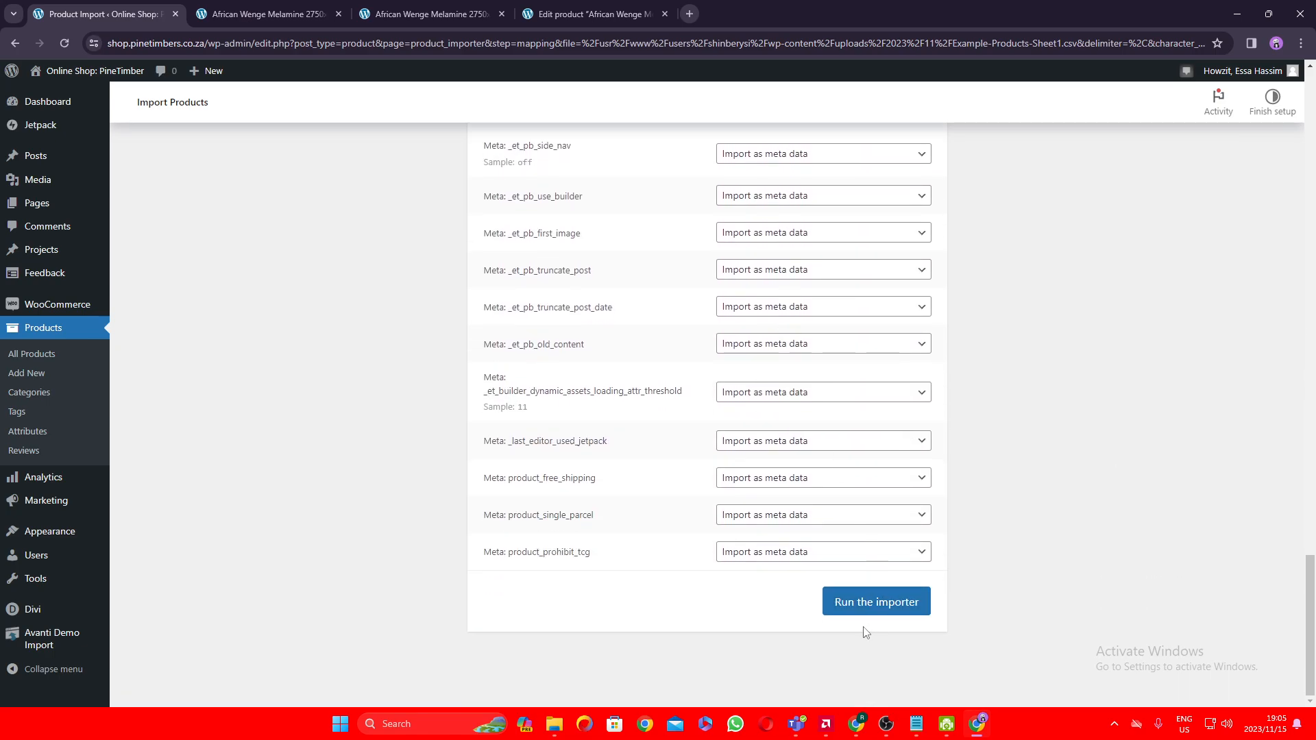
{"action": "left_click", "coordinate": [864, 606]}
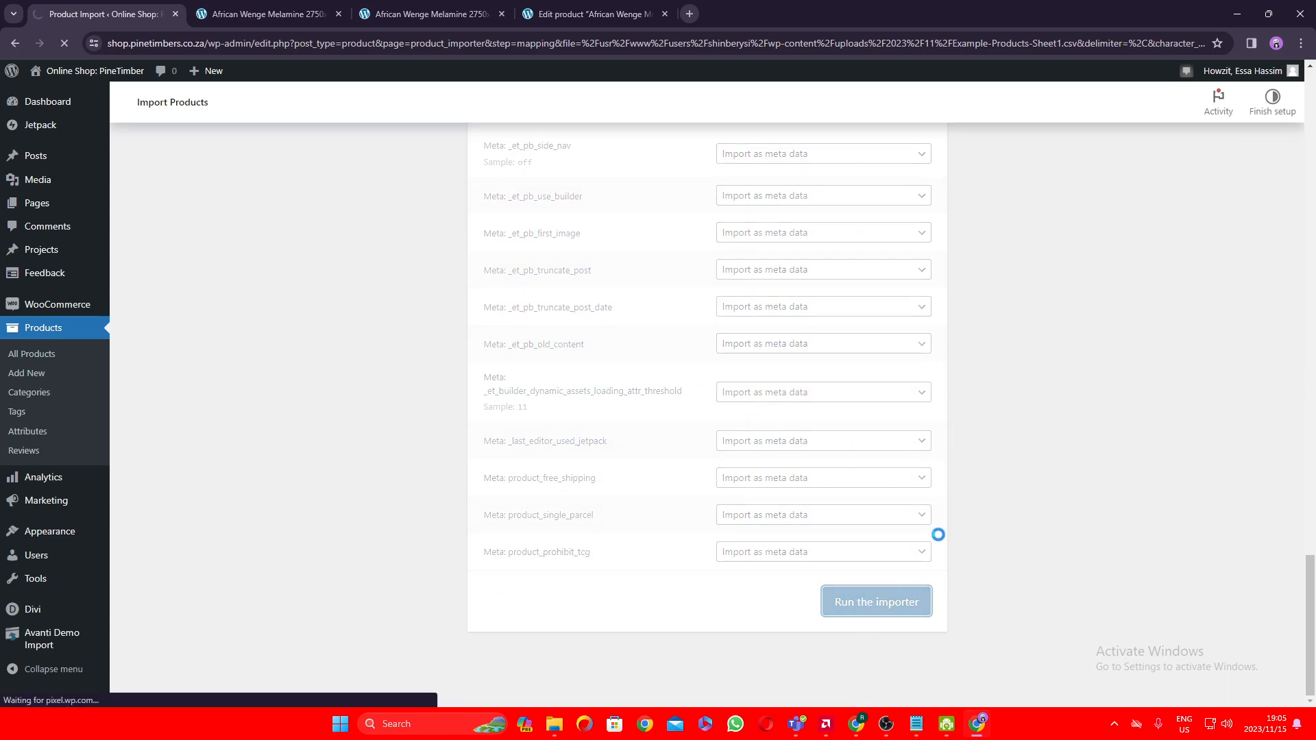
{"action": "scroll", "coordinate": [596, 479], "scroll_direction": "up", "scroll_amount": 5}
{"action": "scroll", "coordinate": [629, 491], "scroll_direction": "up", "scroll_amount": 7}
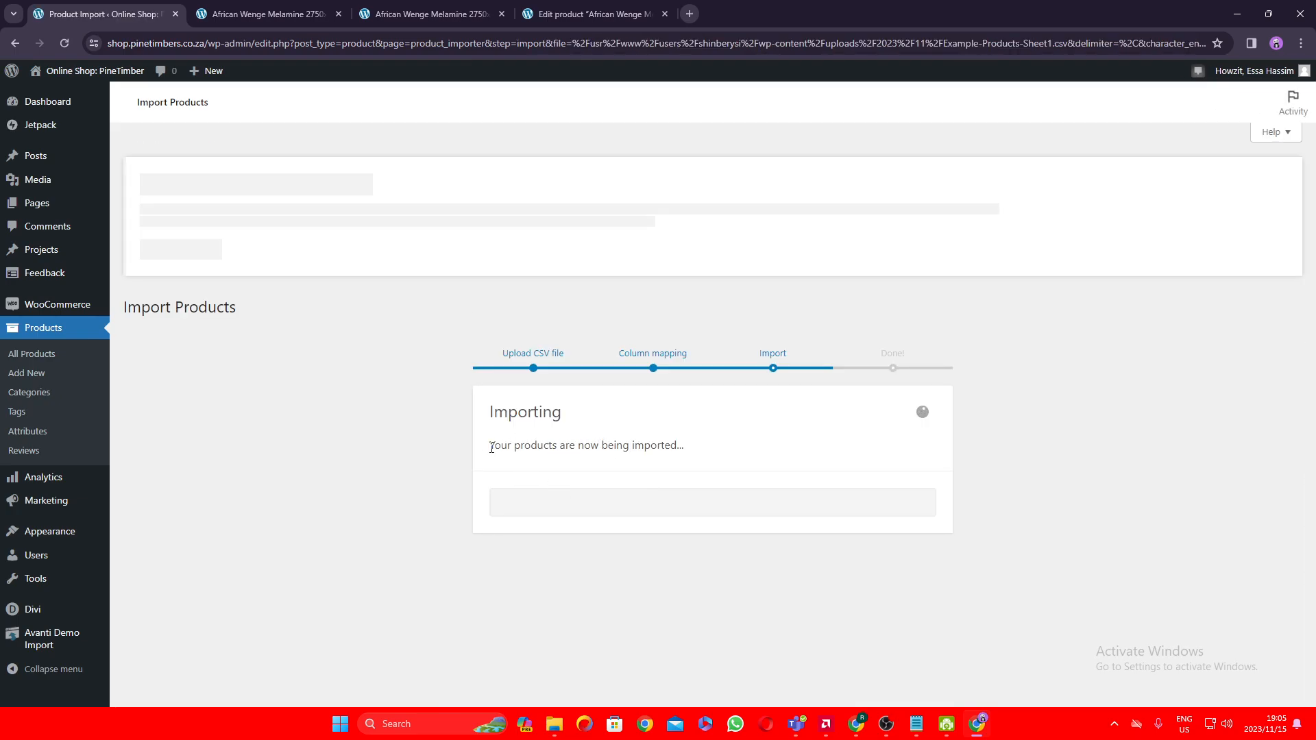
{"action": "left_click_drag", "start_coordinate": [488, 445], "coordinate": [712, 466]}
{"action": "left_click", "coordinate": [970, 477]}
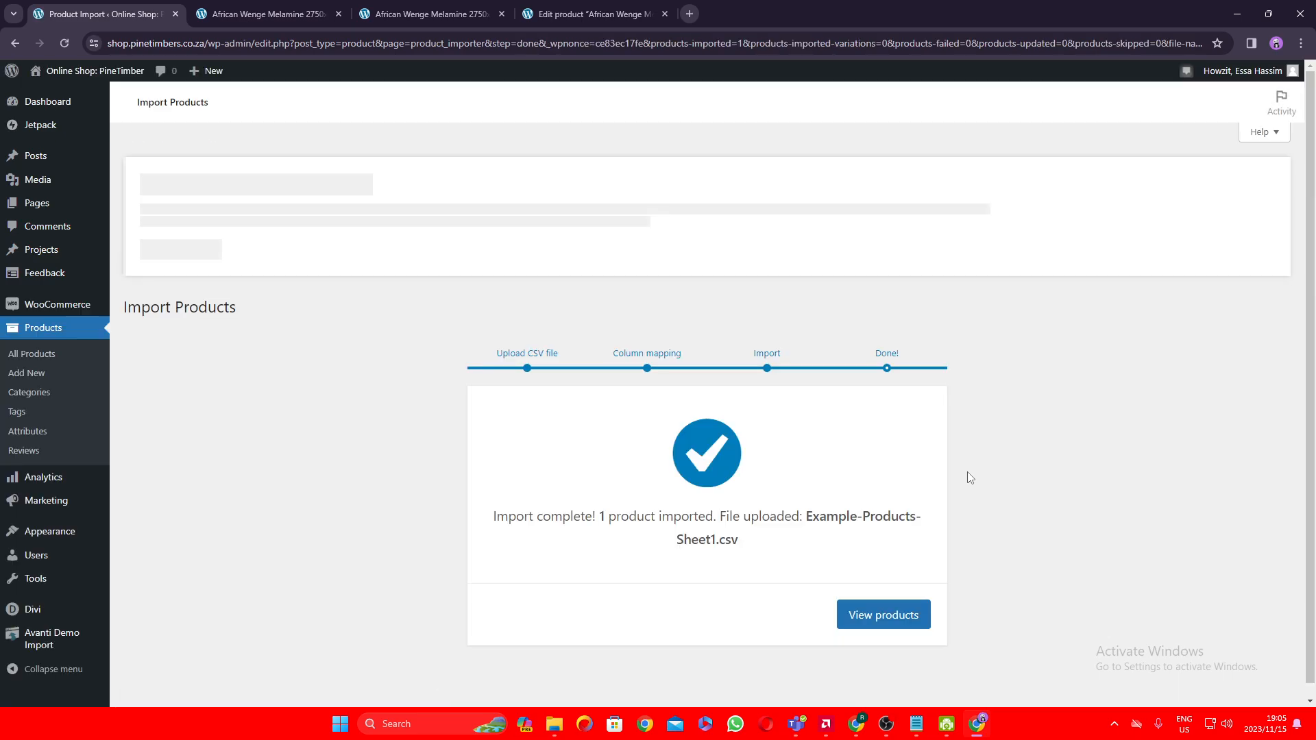
Step: View the products list and open the imported African Wenge Melamine 2750x1830x16mm for editing in a new browser tab
{"action": "left_click", "coordinate": [849, 616]}
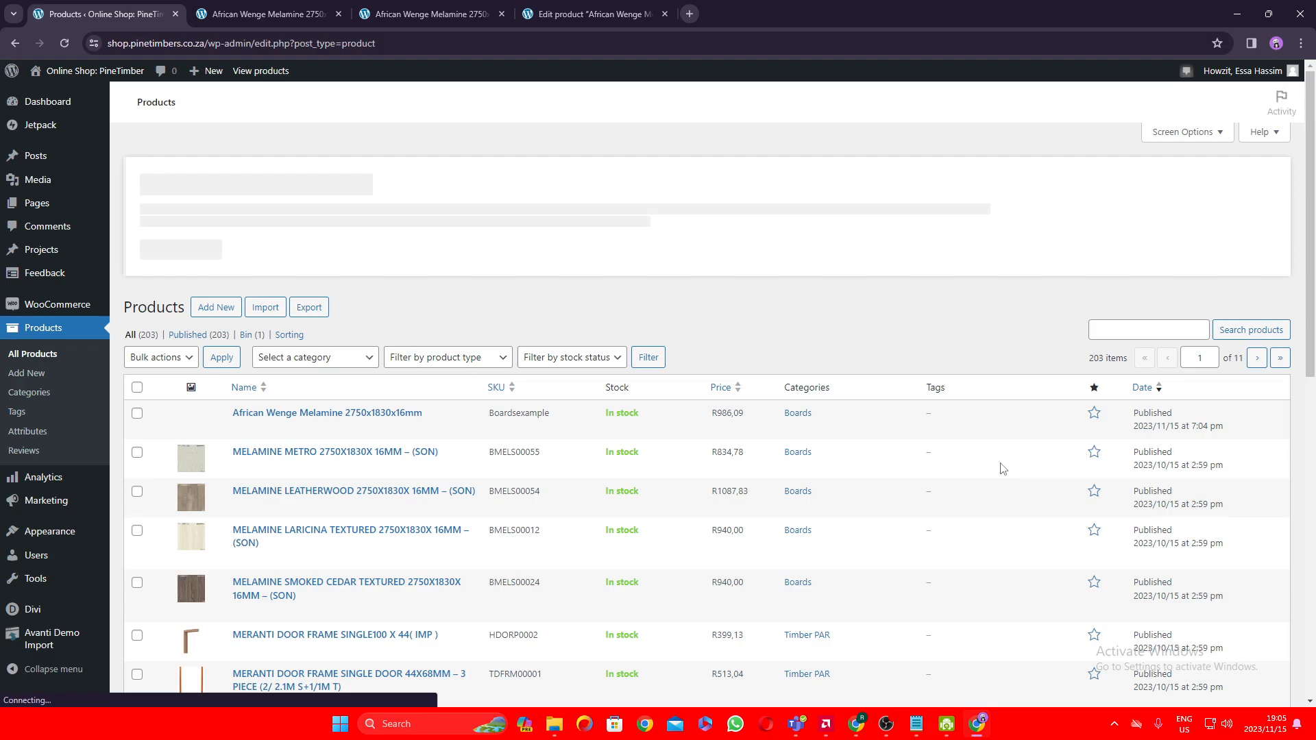
{"action": "scroll", "coordinate": [239, 286], "scroll_direction": "down", "scroll_amount": 2}
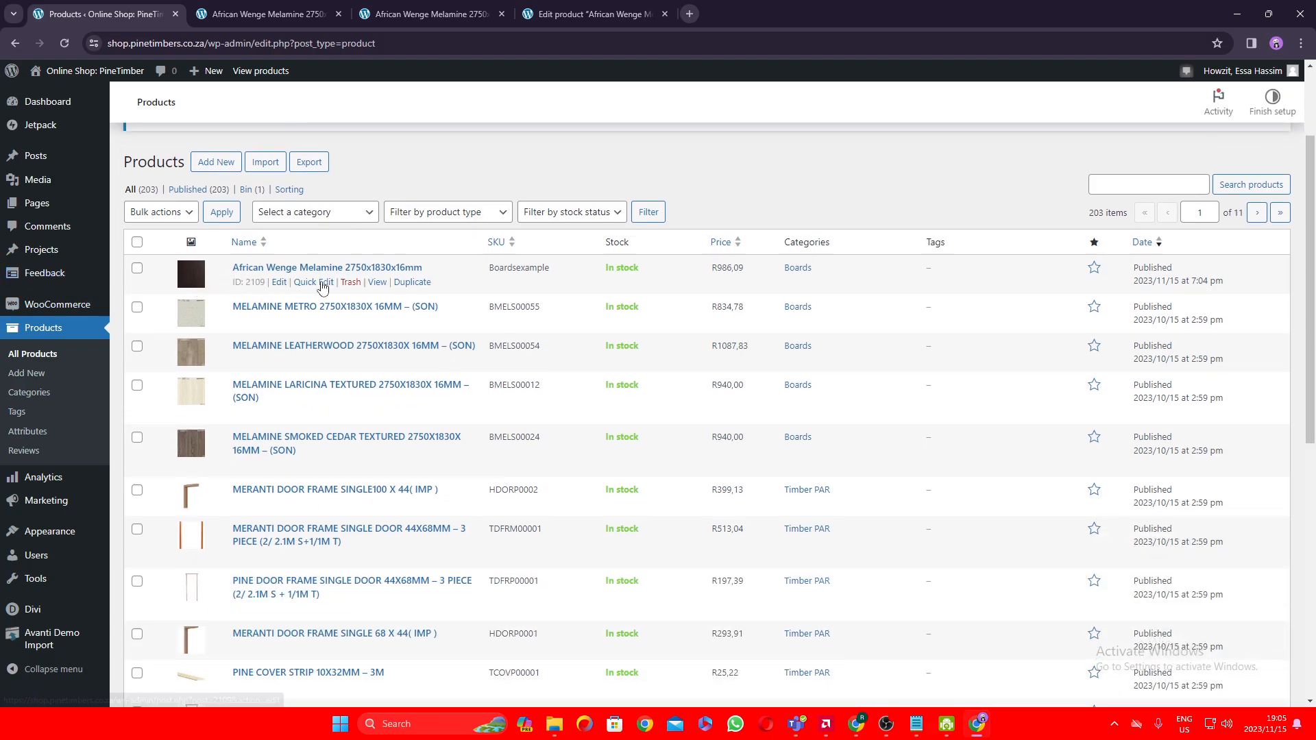
{"action": "right_click", "coordinate": [278, 282]}
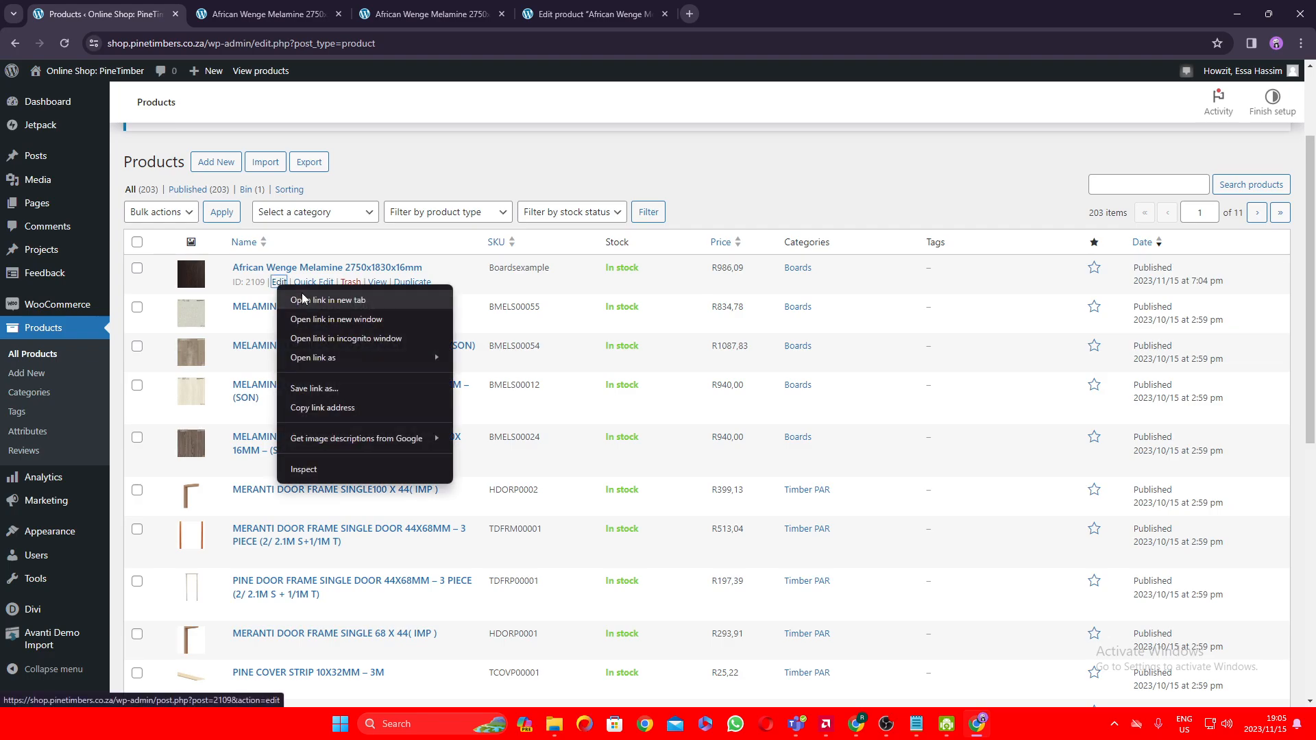
{"action": "left_click", "coordinate": [301, 294]}
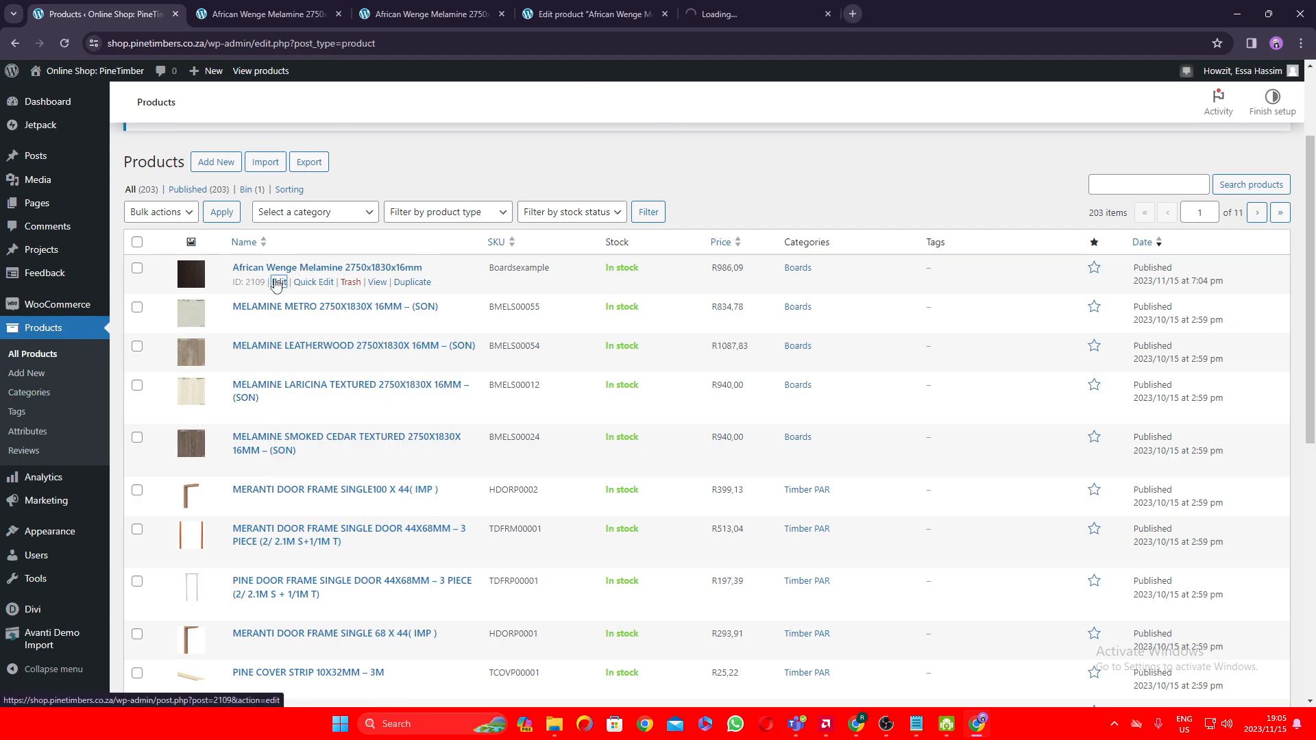
{"action": "left_click", "coordinate": [726, 7]}
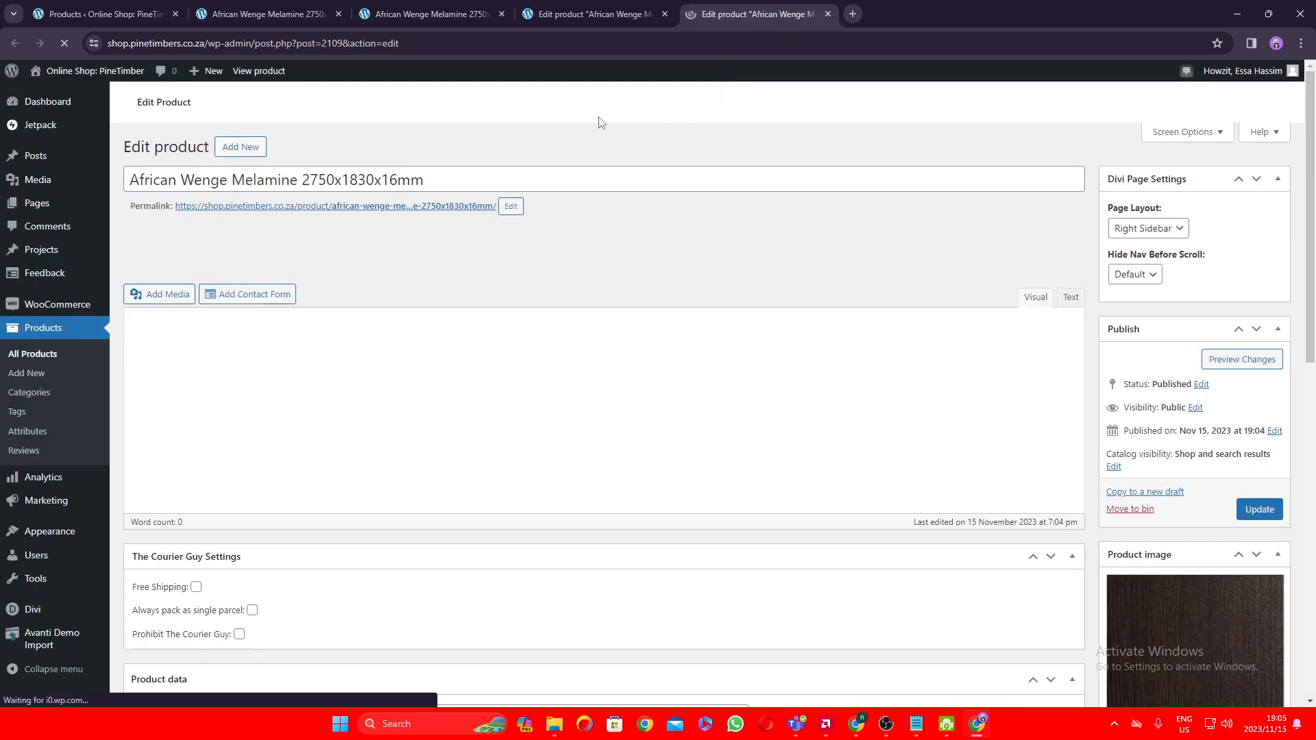
Step: Close the three old African Wenge Melamine browser tabs, keeping the products list and the imported product's edit page
{"action": "left_click", "coordinate": [502, 14]}
{"action": "left_click", "coordinate": [501, 14]}
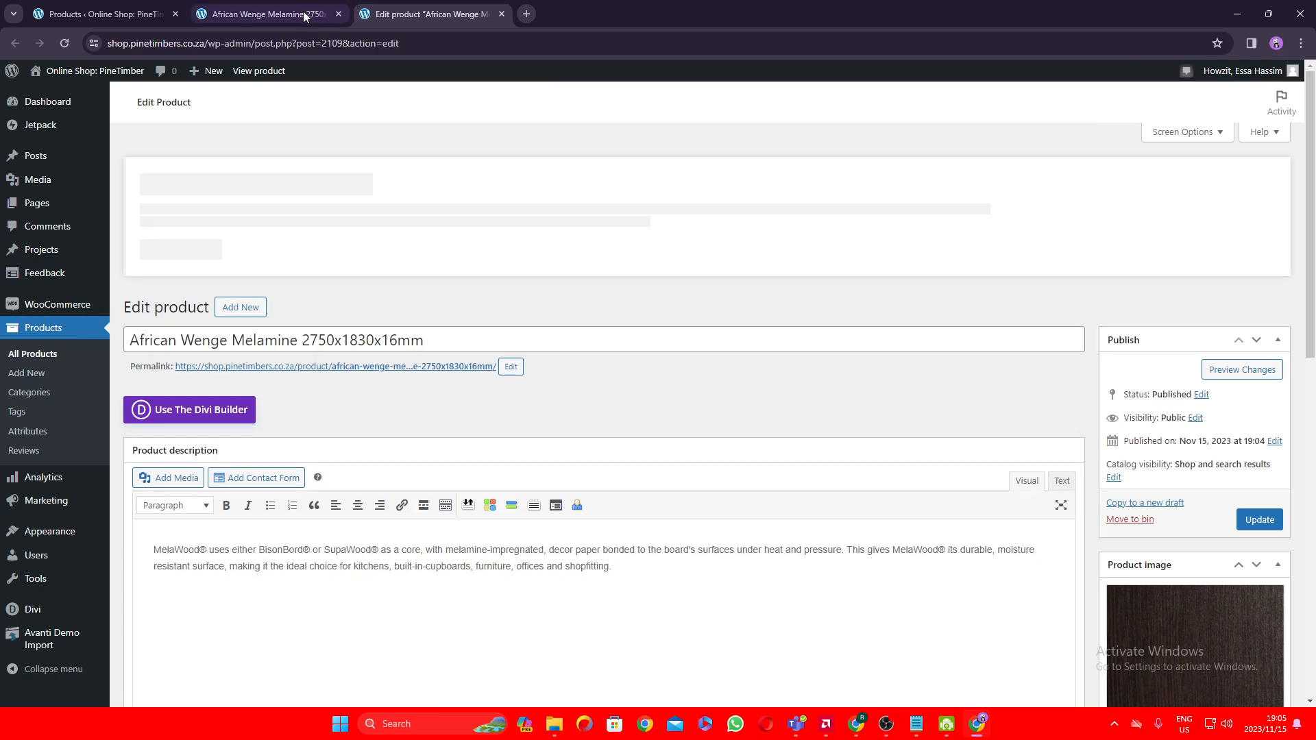
{"action": "left_click", "coordinate": [338, 14]}
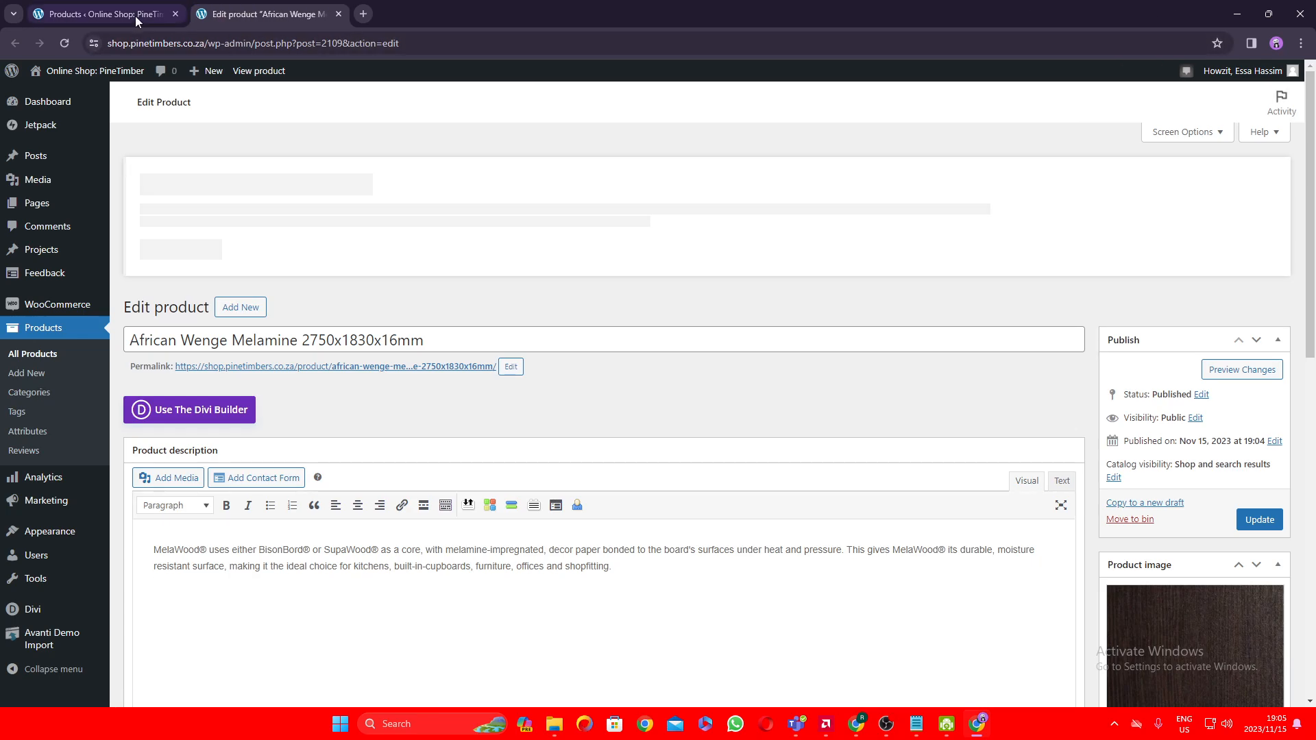
Step: Review the imported board's title, product description and regular price on its edit page
{"action": "scroll", "coordinate": [727, 322], "scroll_direction": "up", "scroll_amount": 2}
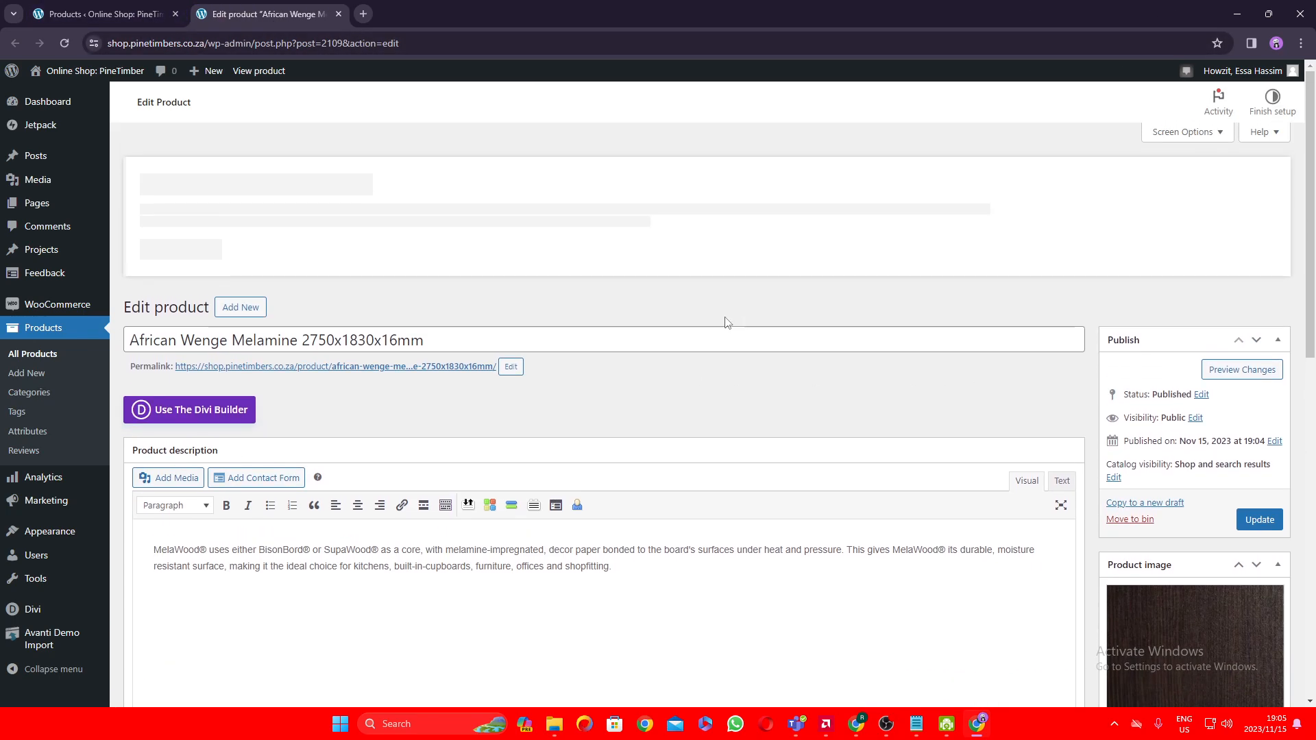
{"action": "left_click_drag", "start_coordinate": [457, 345], "coordinate": [2, 351]}
{"action": "left_click", "coordinate": [468, 338]}
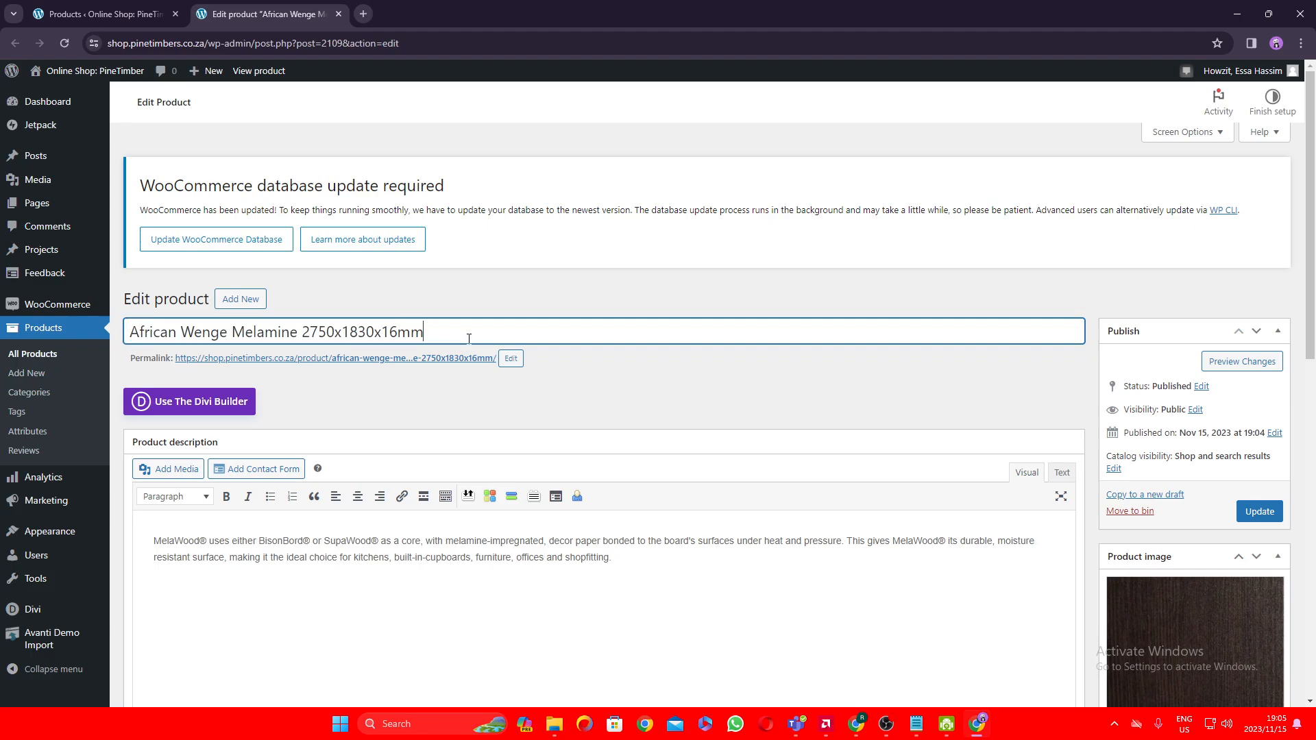
{"action": "scroll", "coordinate": [727, 414], "scroll_direction": "down", "scroll_amount": 2}
{"action": "left_click_drag", "start_coordinate": [640, 420], "coordinate": [33, 375]}
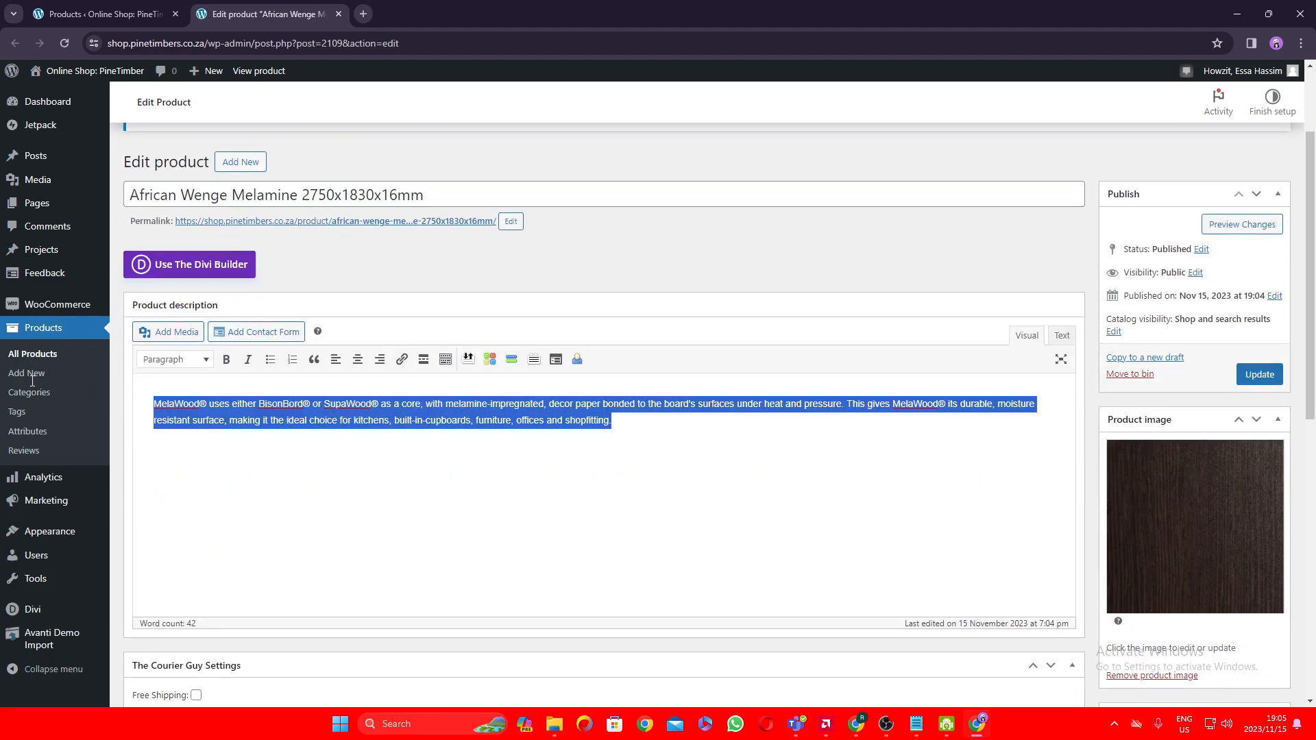
{"action": "left_click", "coordinate": [552, 473]}
{"action": "scroll", "coordinate": [633, 474], "scroll_direction": "down", "scroll_amount": 6}
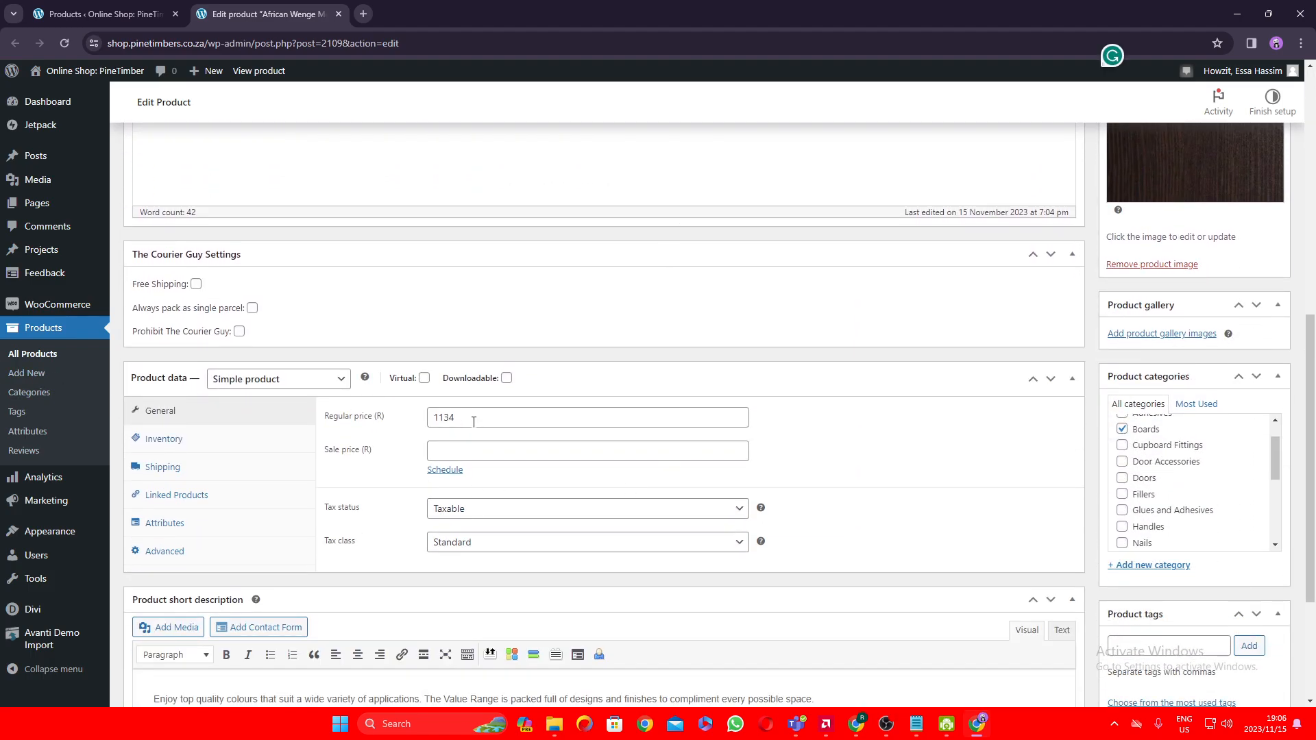
{"action": "double_click", "coordinate": [462, 421]}
{"action": "left_click", "coordinate": [480, 422]}
Step: Check the text of the product short description and reread the main product description
{"action": "scroll", "coordinate": [470, 504], "scroll_direction": "down", "scroll_amount": 3}
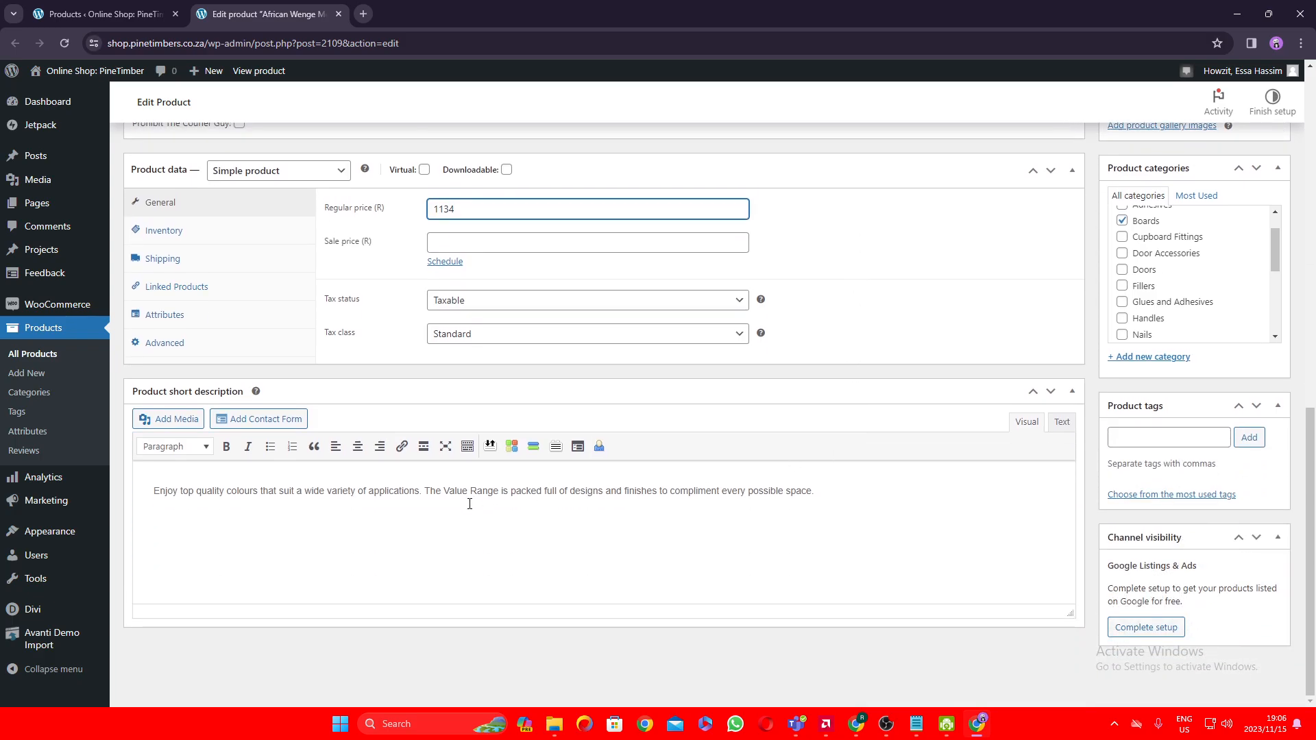
{"action": "left_click_drag", "start_coordinate": [851, 492], "coordinate": [149, 490]}
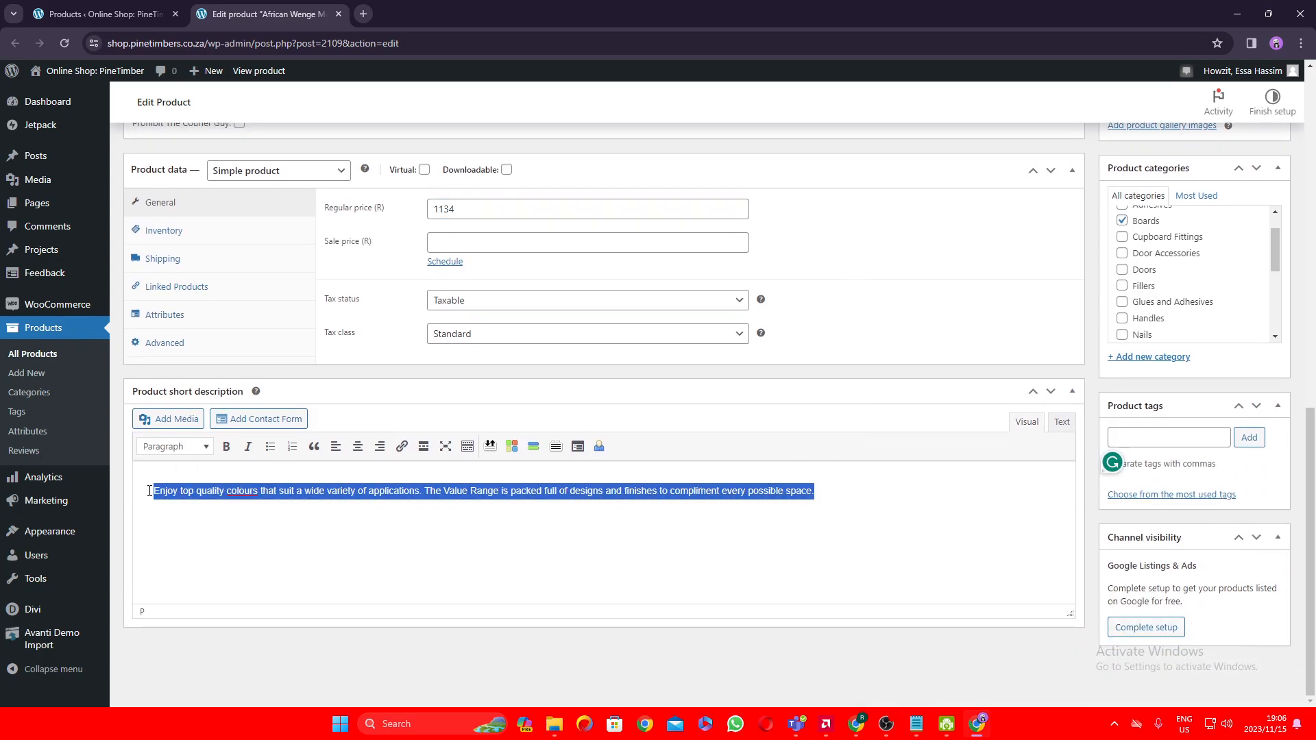
{"action": "left_click", "coordinate": [573, 523]}
{"action": "scroll", "coordinate": [573, 523], "scroll_direction": "up", "scroll_amount": 6}
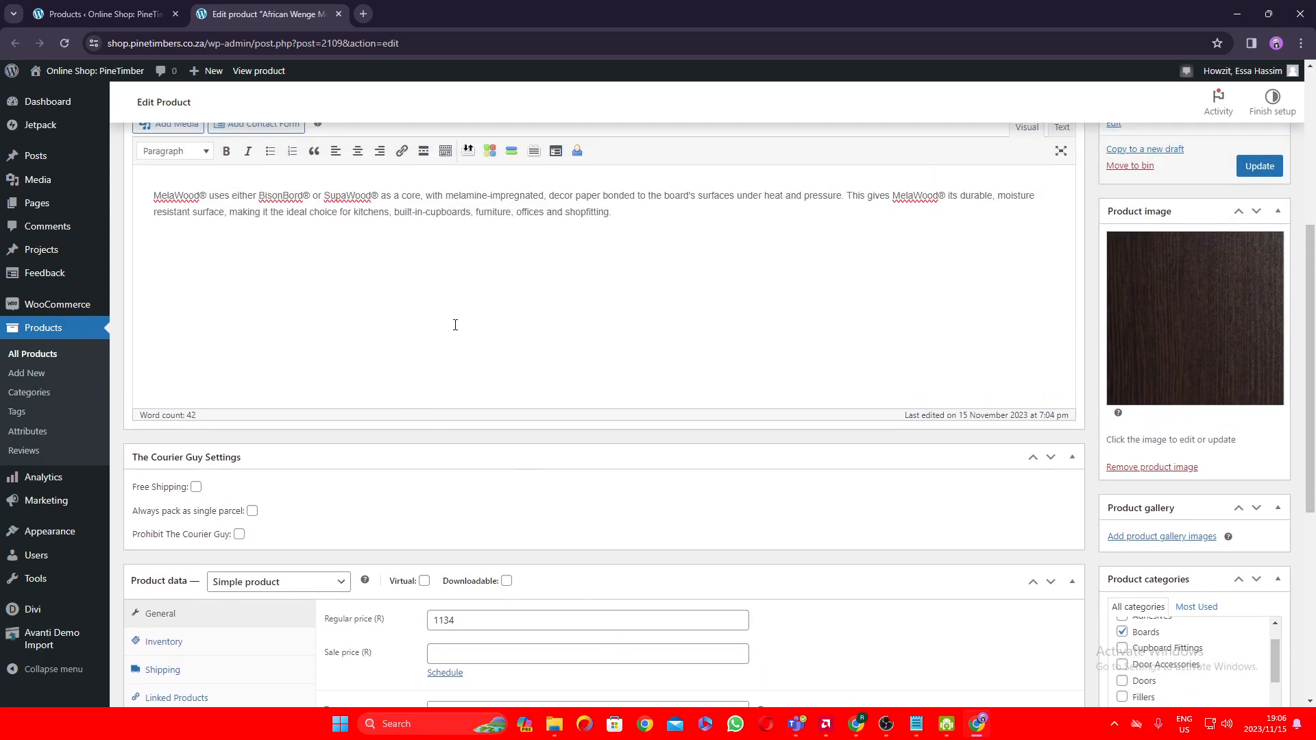
{"action": "triple_click", "coordinate": [594, 214]}
{"action": "left_click", "coordinate": [582, 314]}
{"action": "scroll", "coordinate": [567, 464], "scroll_direction": "down", "scroll_amount": 6}
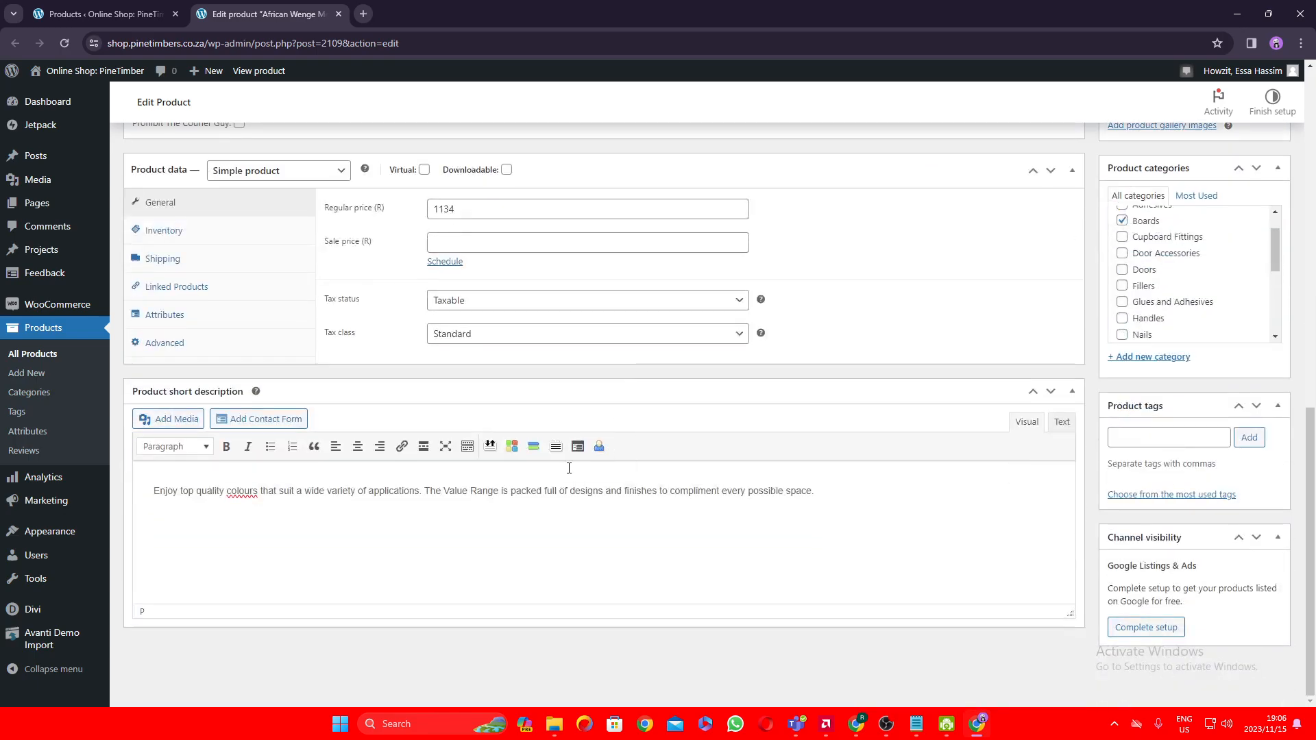
Step: Review the product's inventory data, including SKU and stock status, and look over its assigned category and product image
{"action": "scroll", "coordinate": [319, 435], "scroll_direction": "up", "scroll_amount": 4}
{"action": "left_click", "coordinate": [197, 505]}
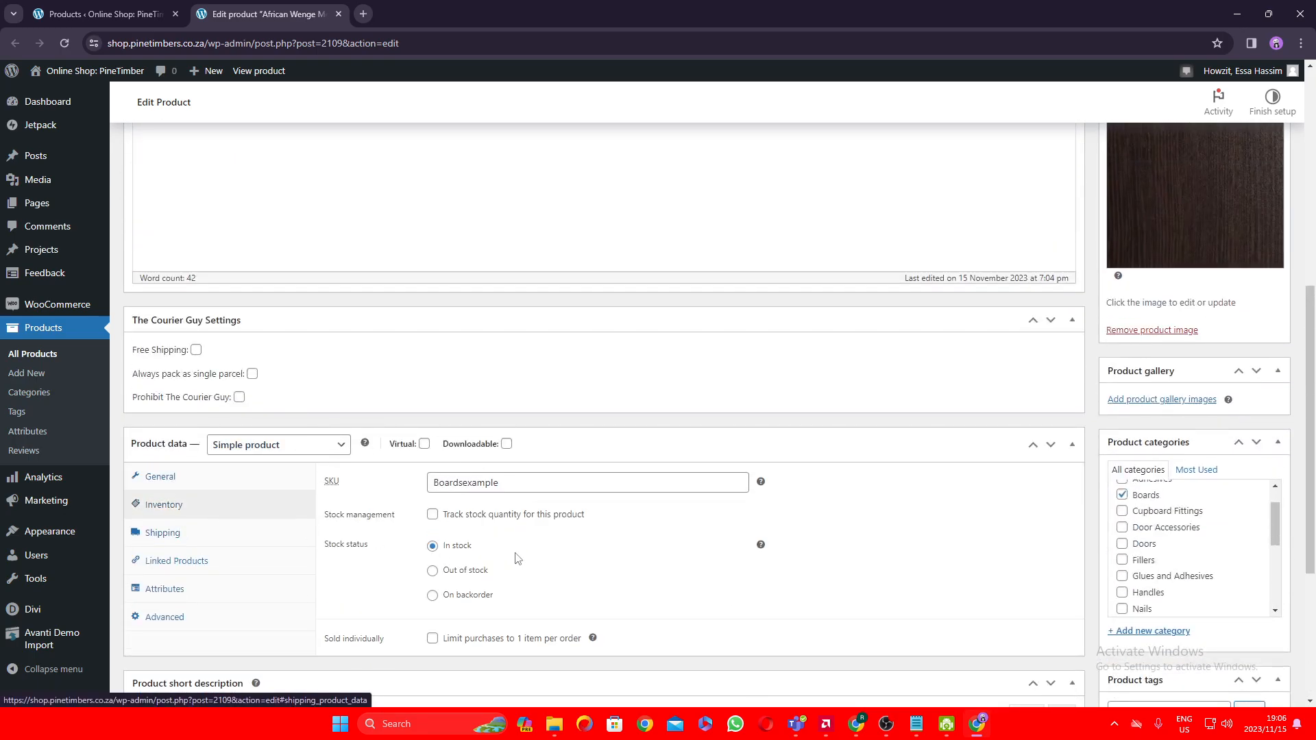
{"action": "scroll", "coordinate": [517, 558], "scroll_direction": "down", "scroll_amount": 1}
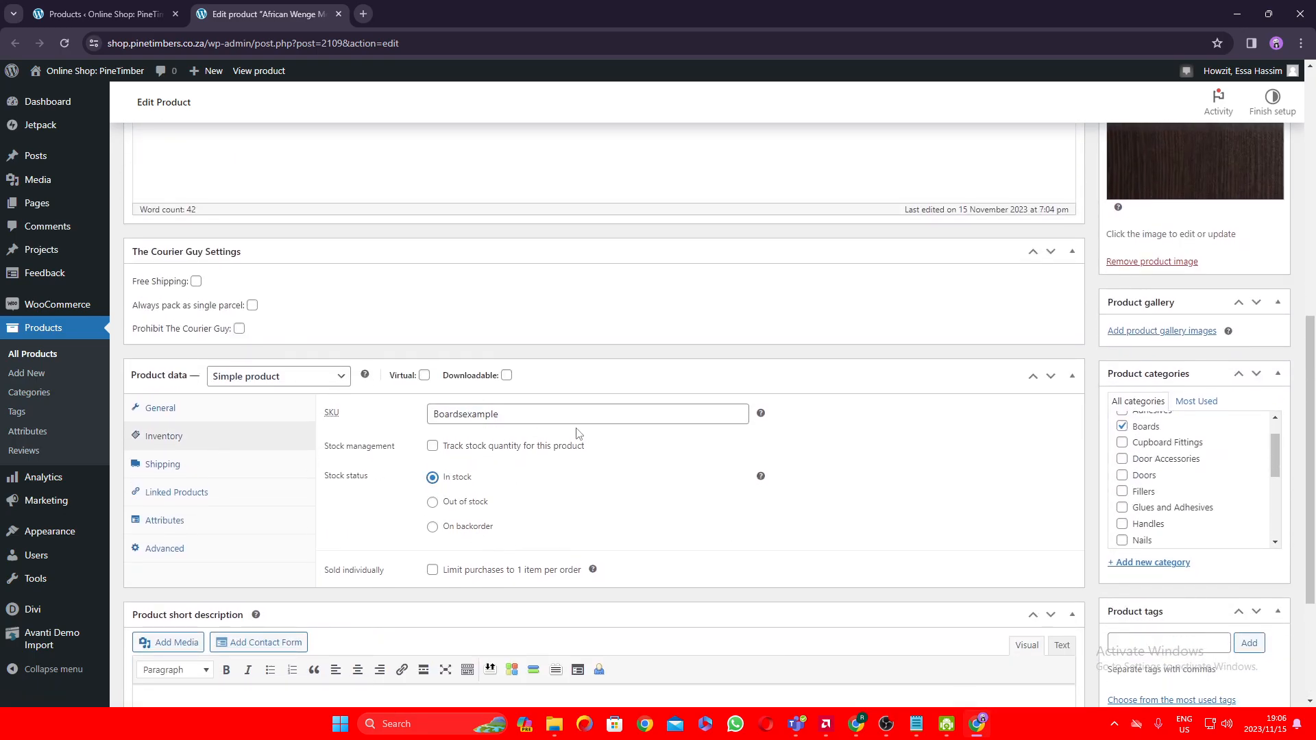
{"action": "scroll", "coordinate": [942, 441], "scroll_direction": "down", "scroll_amount": 3}
{"action": "scroll", "coordinate": [1181, 320], "scroll_direction": "up", "scroll_amount": 2}
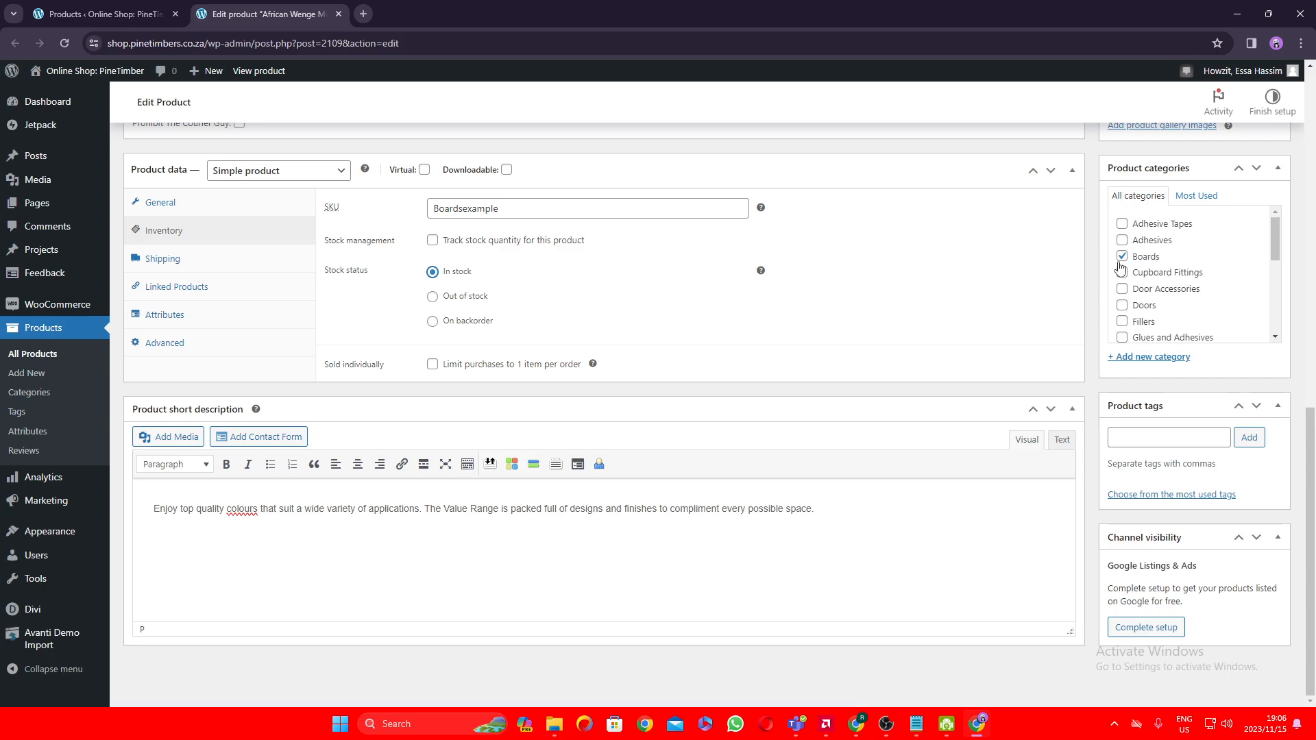
{"action": "scroll", "coordinate": [1146, 274], "scroll_direction": "up", "scroll_amount": 6}
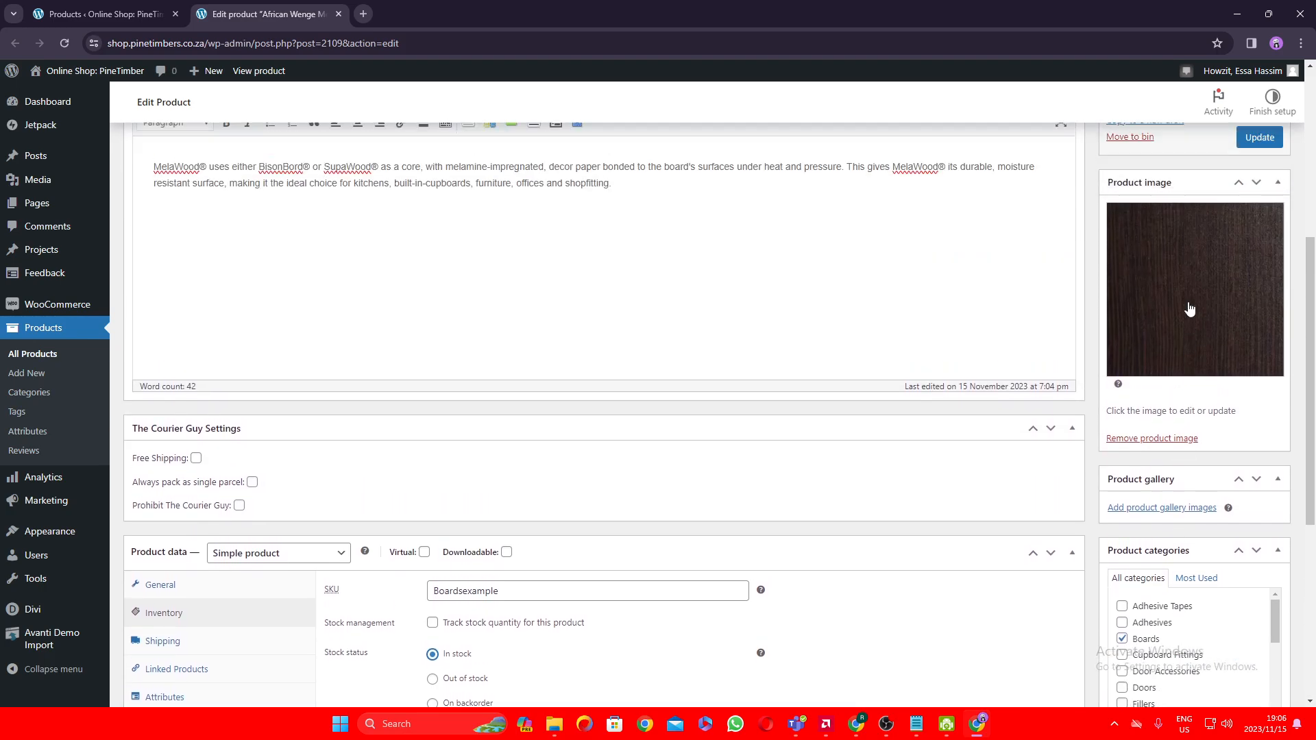
{"action": "scroll", "coordinate": [1160, 247], "scroll_direction": "up", "scroll_amount": 2}
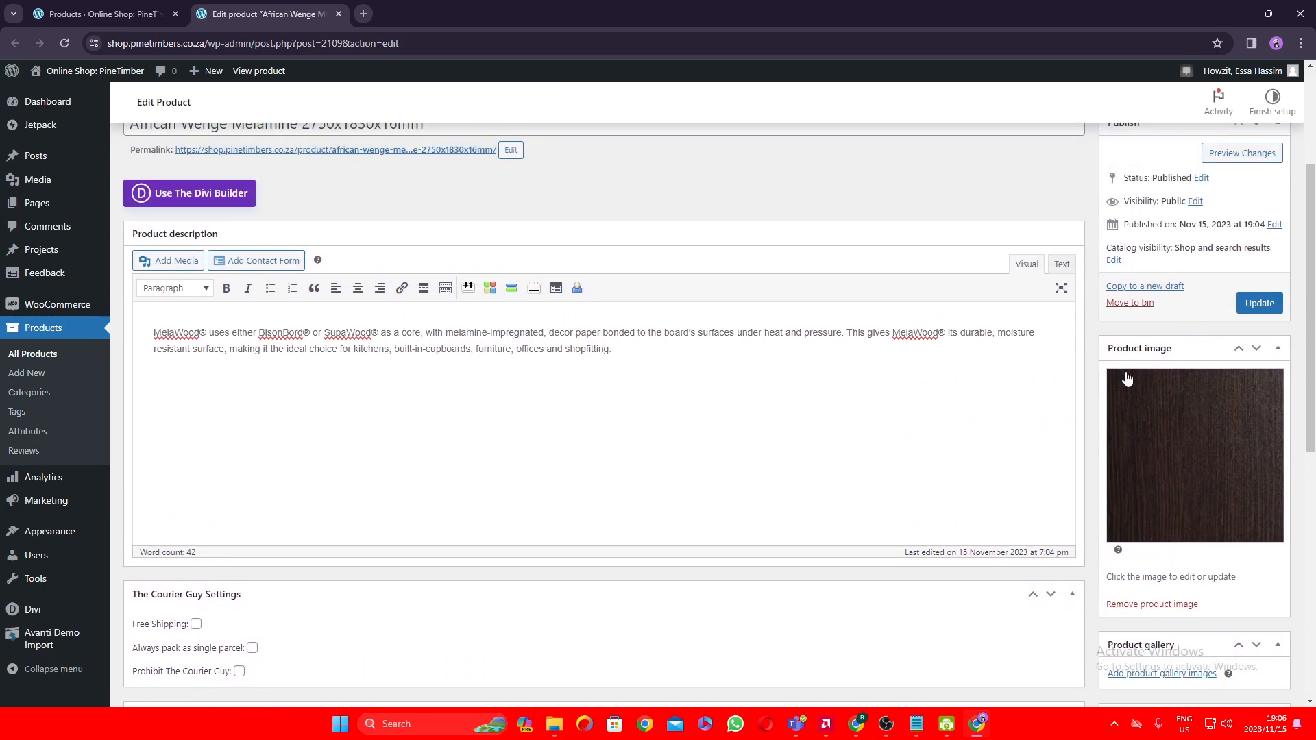
Step: Open the online store from the products list in a new browser tab and go to its Shop page
{"action": "left_click", "coordinate": [144, 14]}
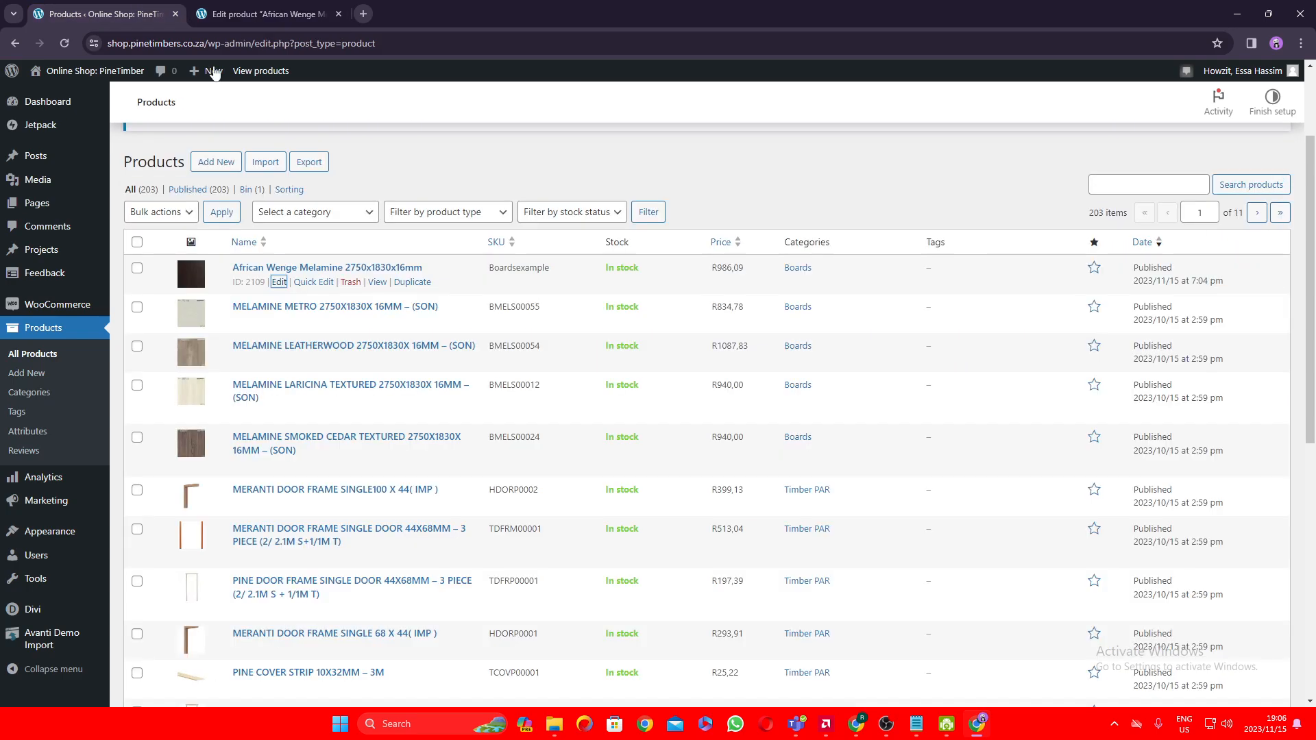
{"action": "right_click", "coordinate": [61, 89]}
{"action": "left_click", "coordinate": [103, 100]}
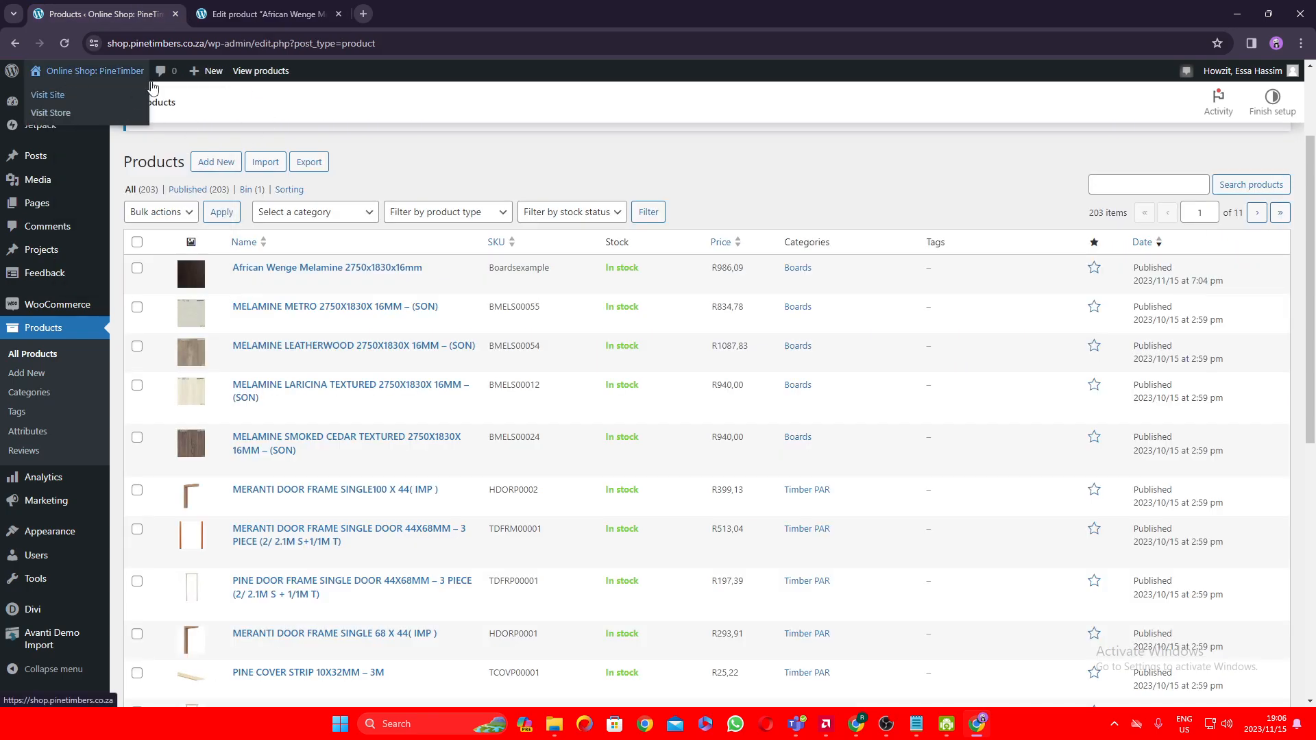
{"action": "left_click", "coordinate": [414, 8]}
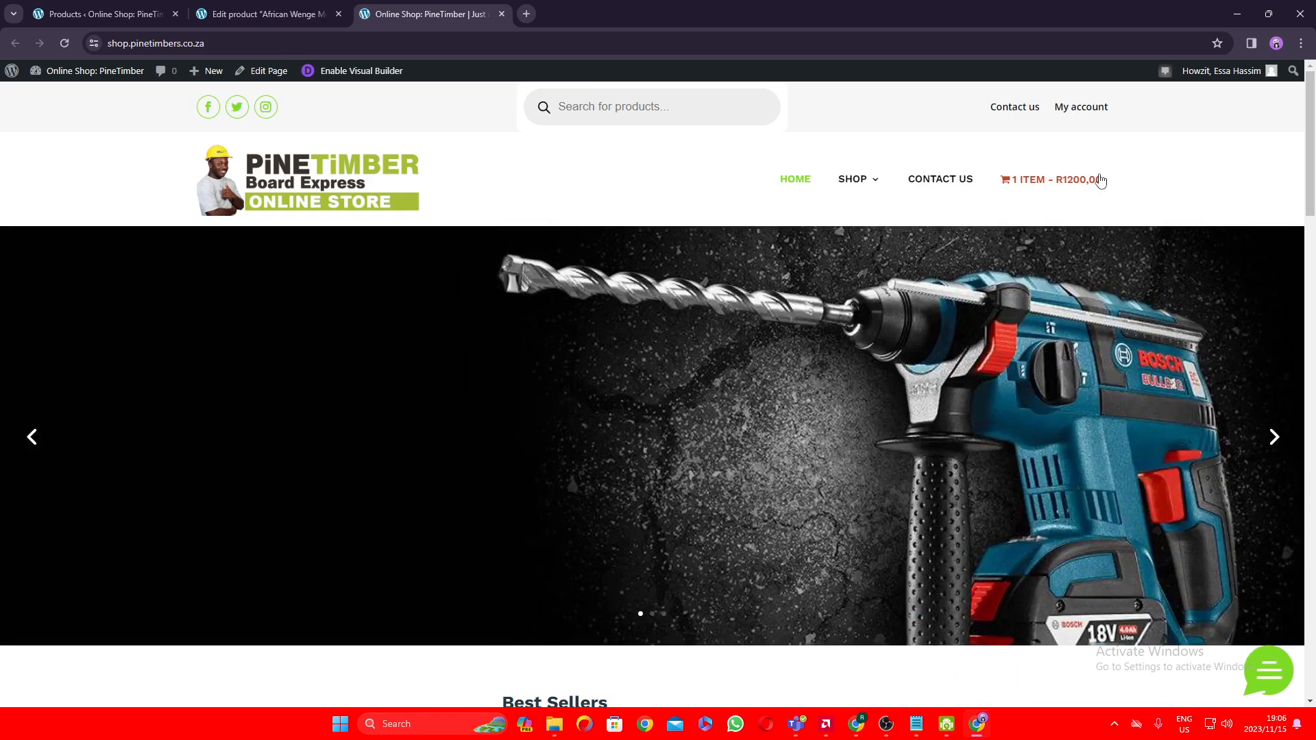
{"action": "mouse_move", "coordinate": [867, 180]}
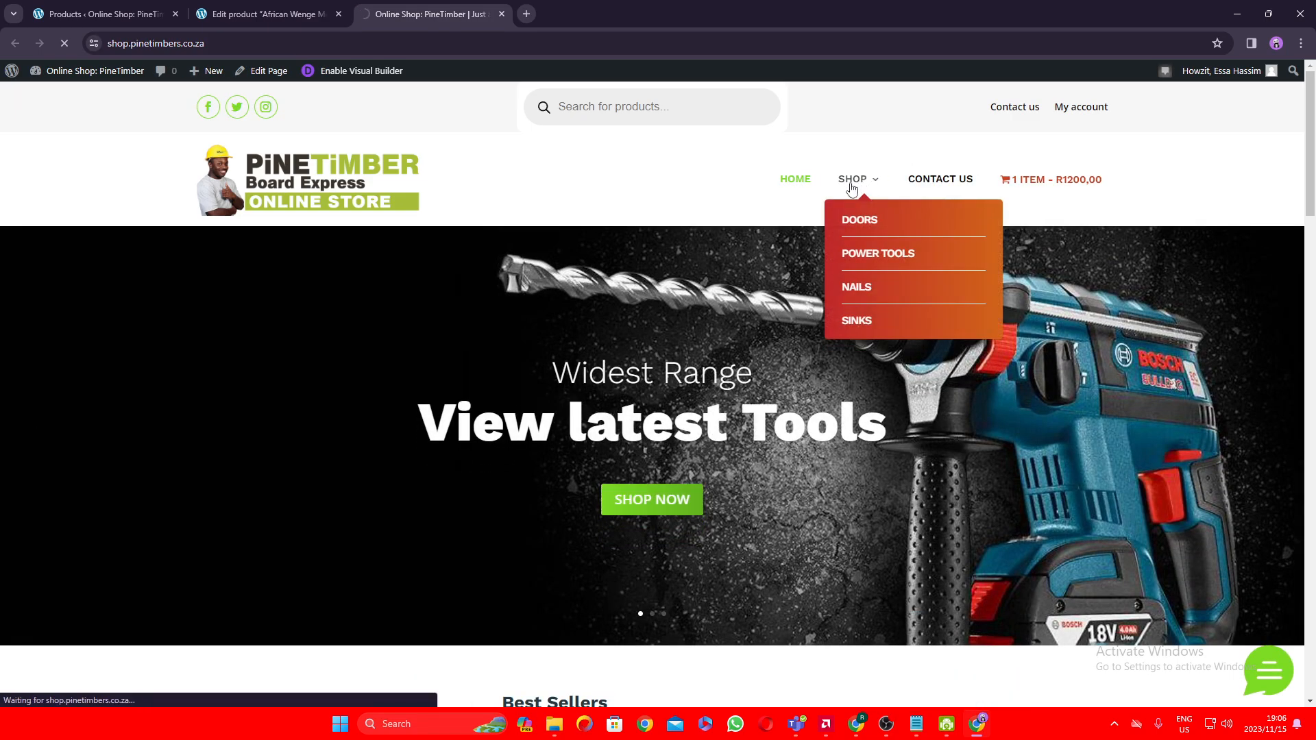
{"action": "left_click", "coordinate": [850, 183]}
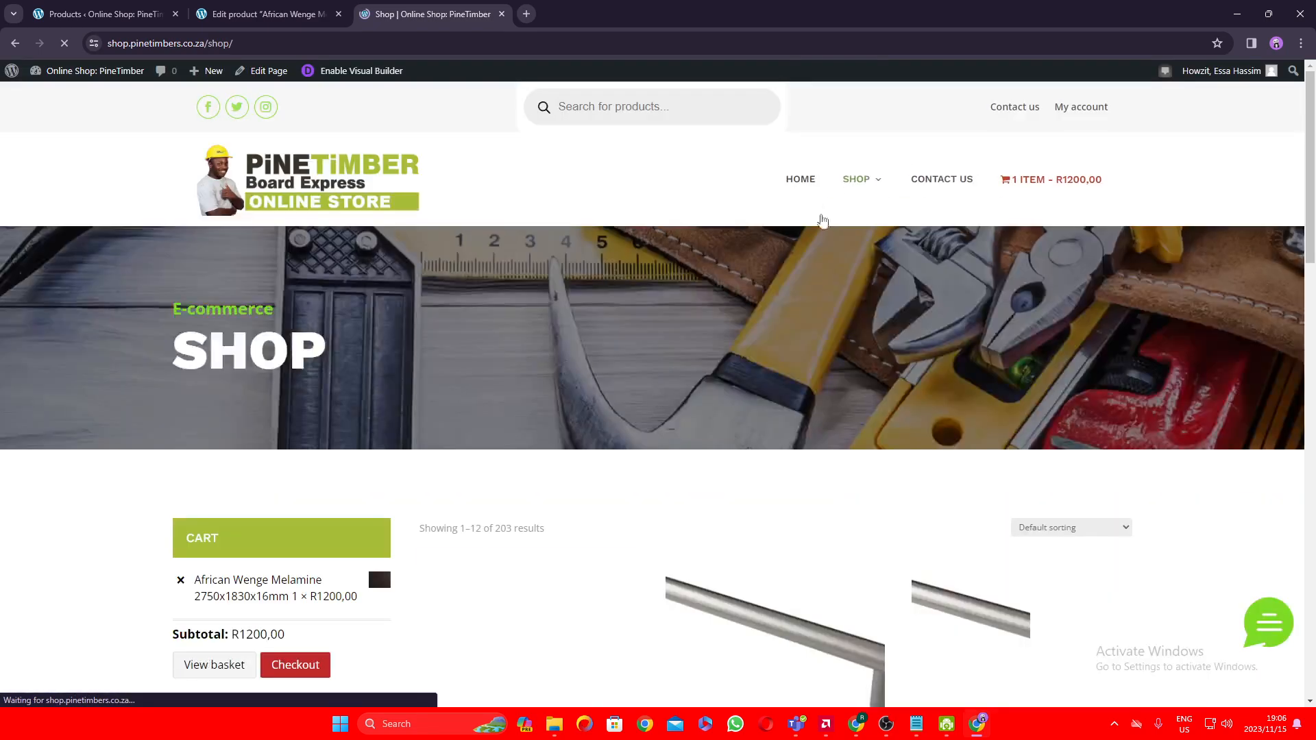
Step: Remove the African Wenge Melamine item from the shop cart and open that board's product page through the Boards category
{"action": "scroll", "coordinate": [306, 461], "scroll_direction": "down", "scroll_amount": 6}
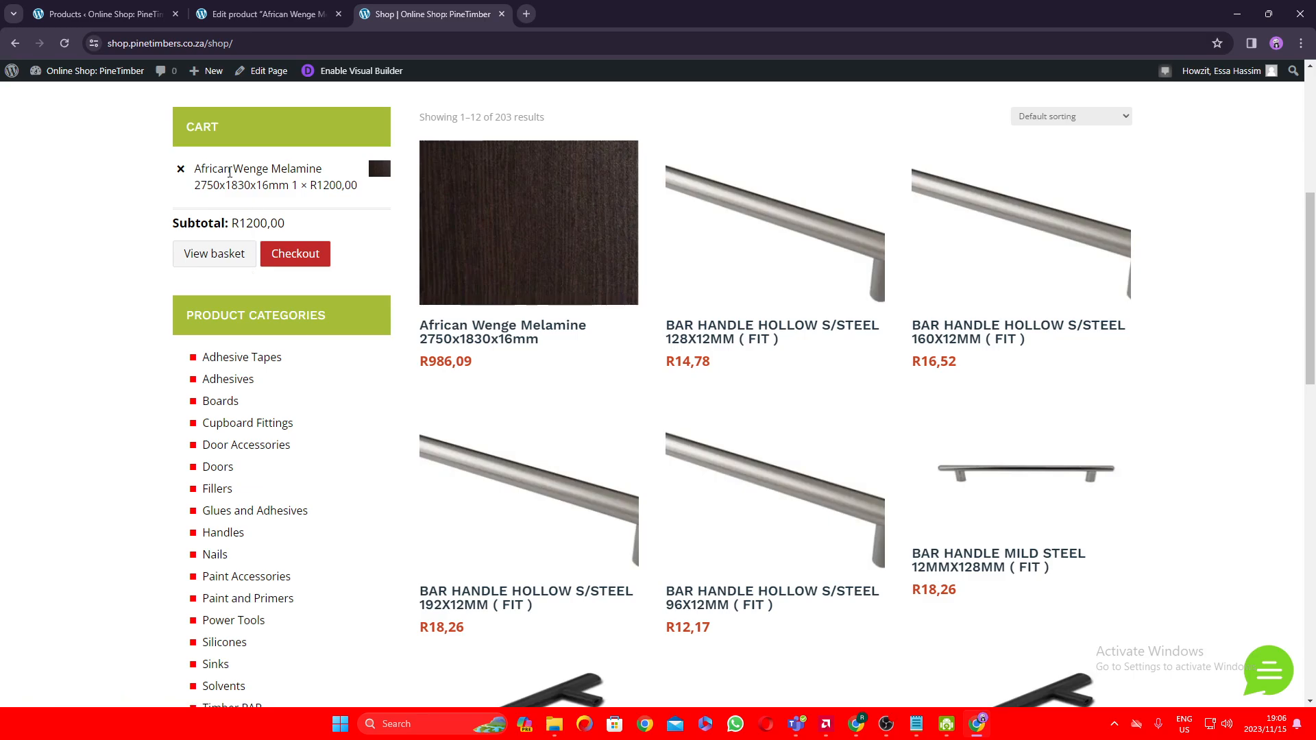
{"action": "left_click", "coordinate": [181, 168]}
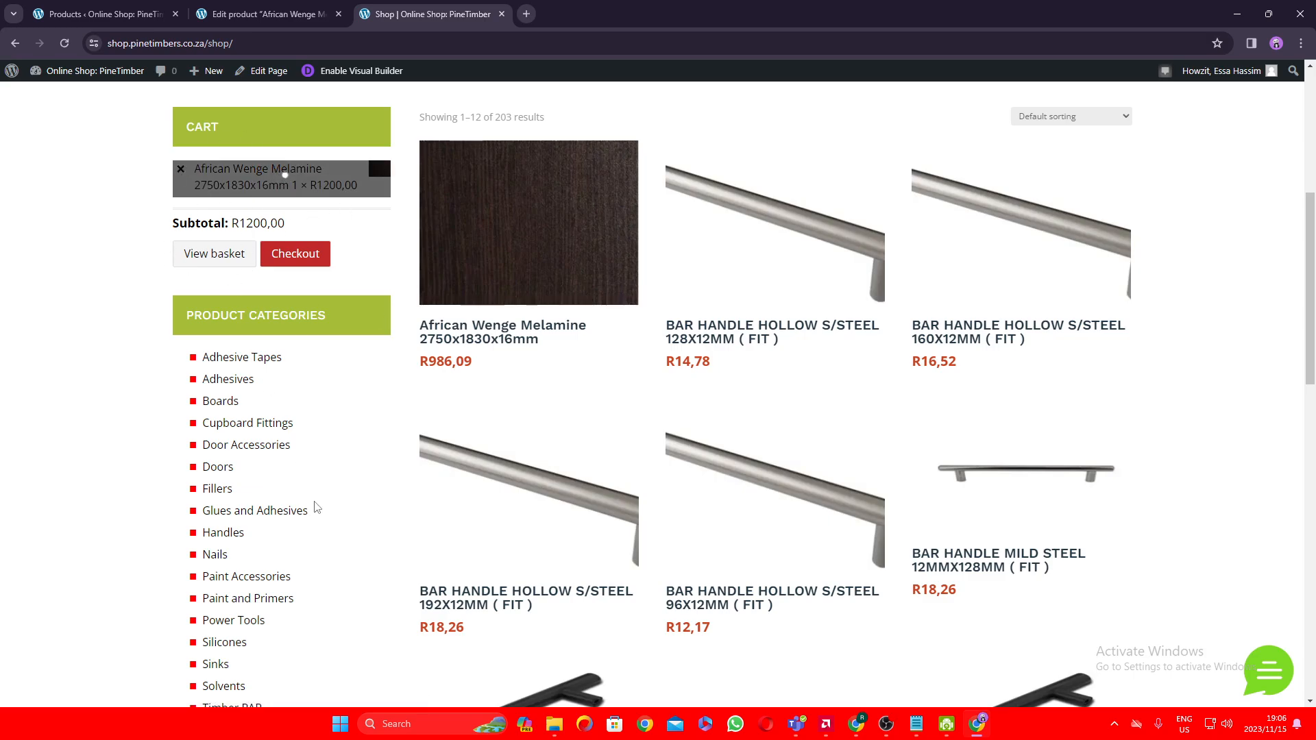
{"action": "left_click", "coordinate": [220, 313]}
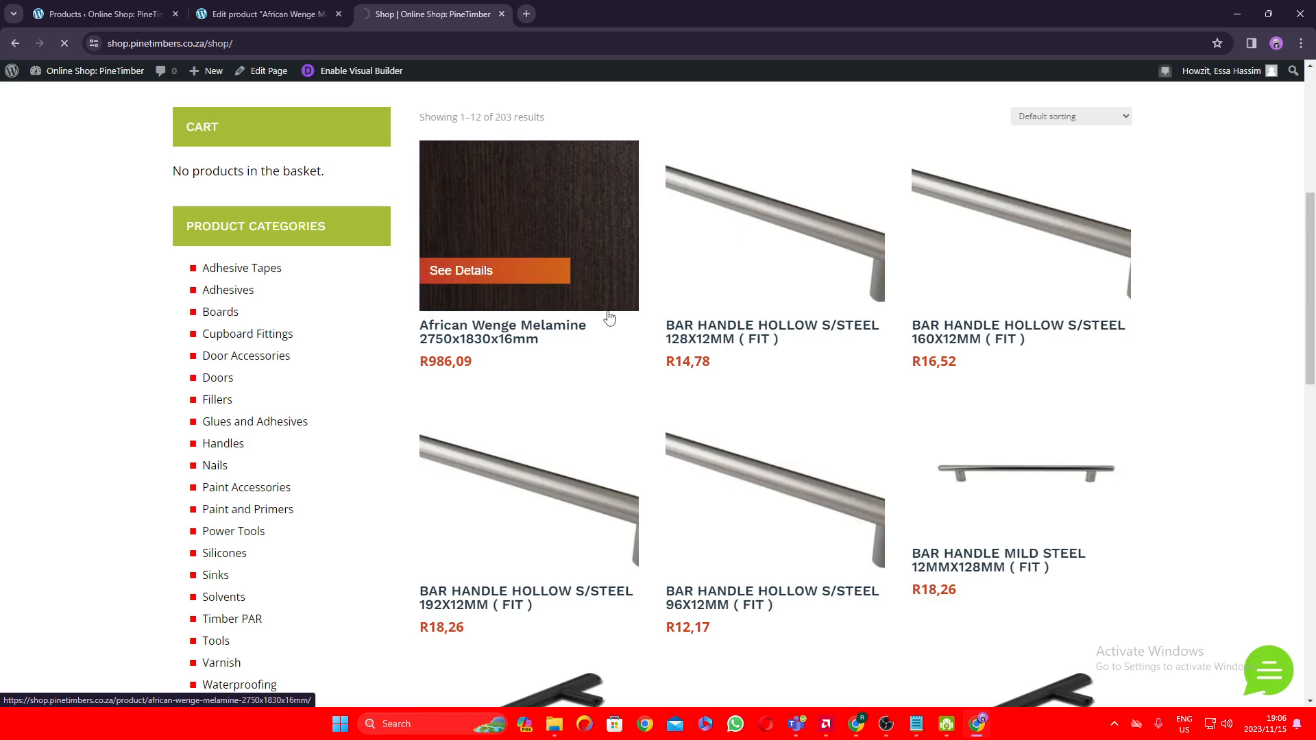
{"action": "scroll", "coordinate": [640, 338], "scroll_direction": "down", "scroll_amount": 6}
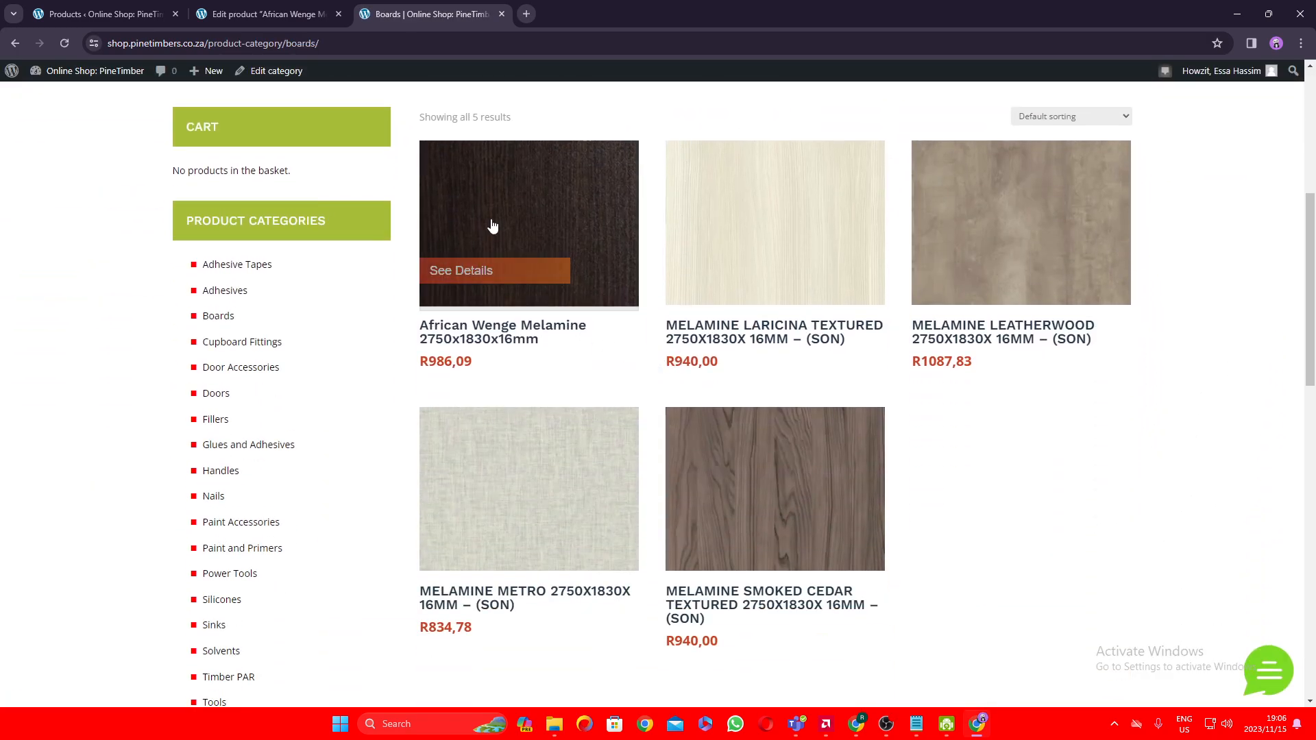
{"action": "left_click", "coordinate": [541, 241]}
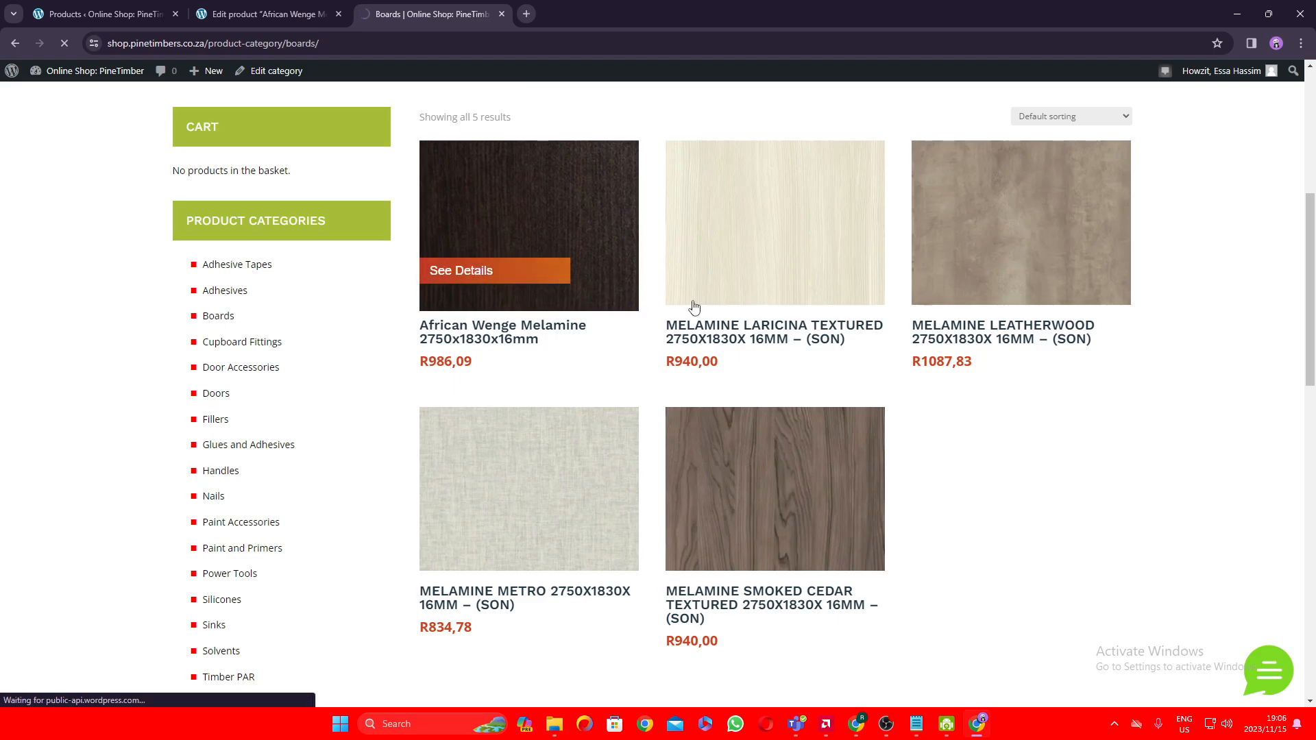
Step: Examine the board's storefront page, covering its image, price, short description, SKU, category and full description
{"action": "scroll", "coordinate": [836, 337], "scroll_direction": "down", "scroll_amount": 5}
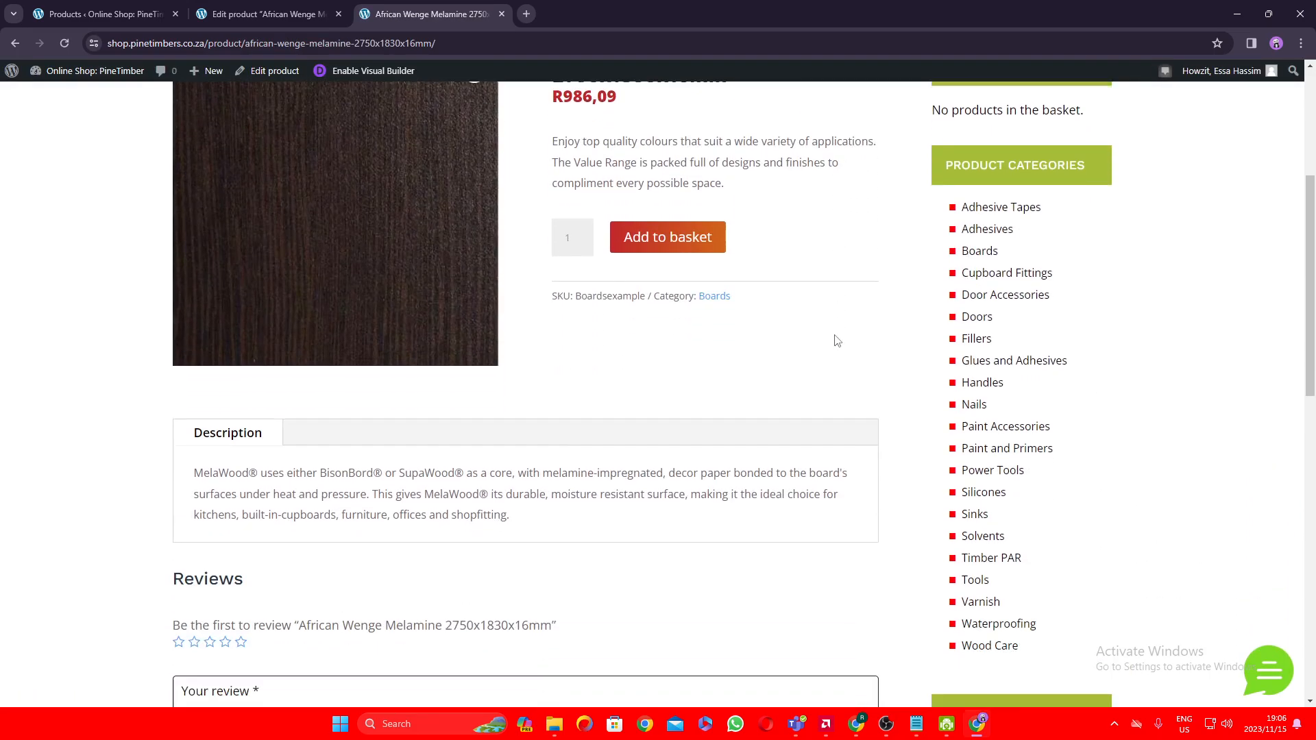
{"action": "scroll", "coordinate": [837, 341], "scroll_direction": "up", "scroll_amount": 2}
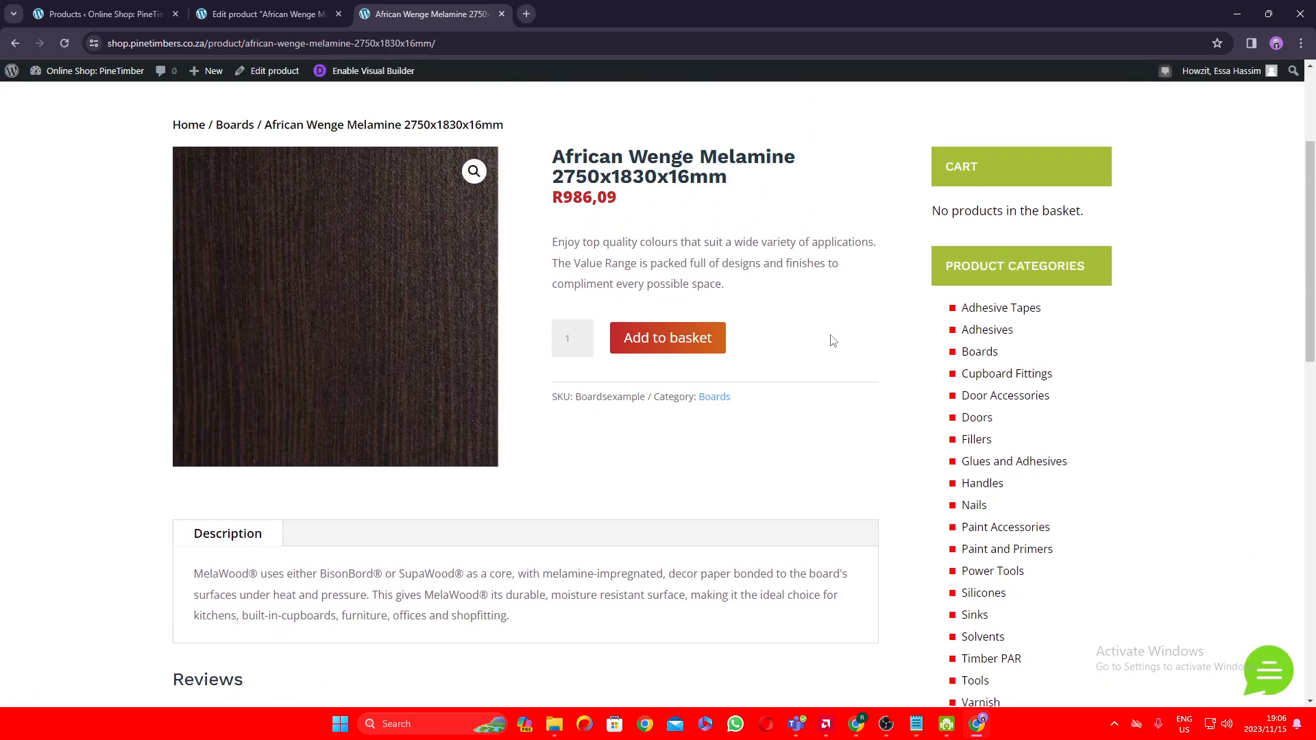
{"action": "scroll", "coordinate": [814, 347], "scroll_direction": "down", "scroll_amount": 1}
{"action": "scroll", "coordinate": [591, 333], "scroll_direction": "up", "scroll_amount": 2}
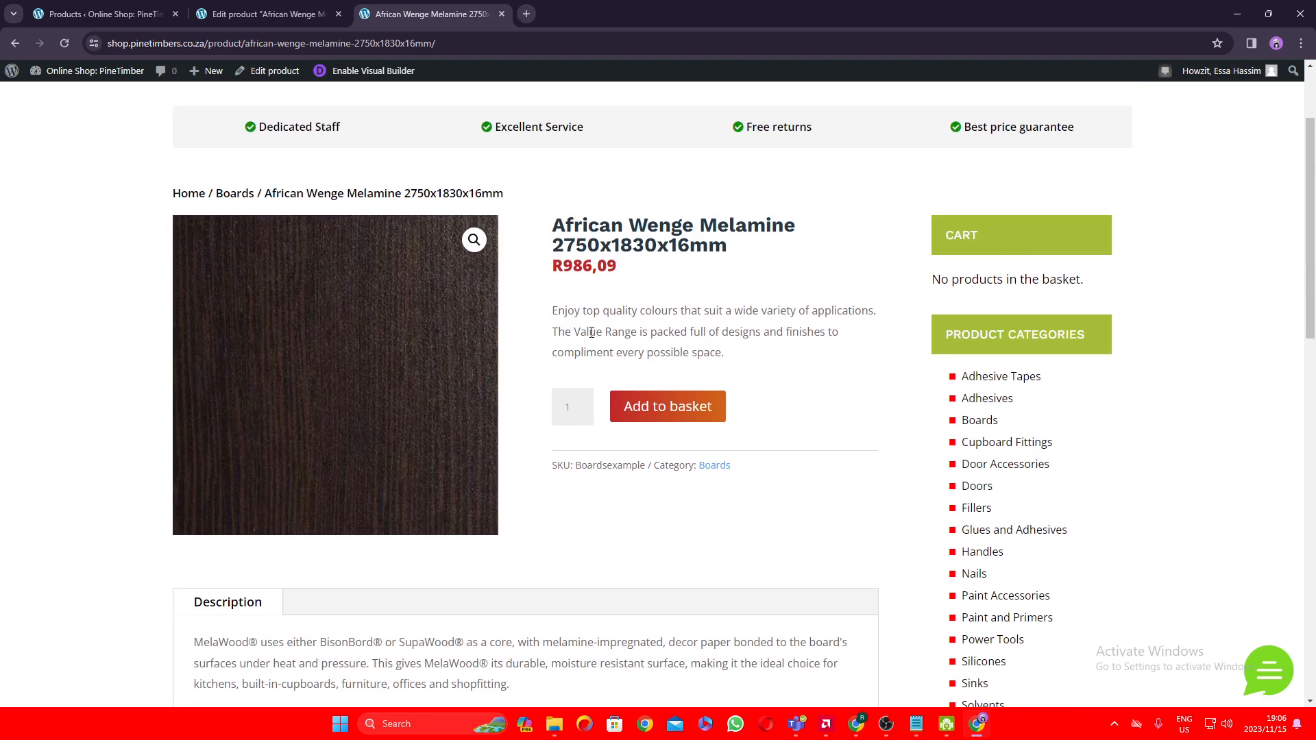
{"action": "scroll", "coordinate": [720, 377], "scroll_direction": "down", "scroll_amount": 2}
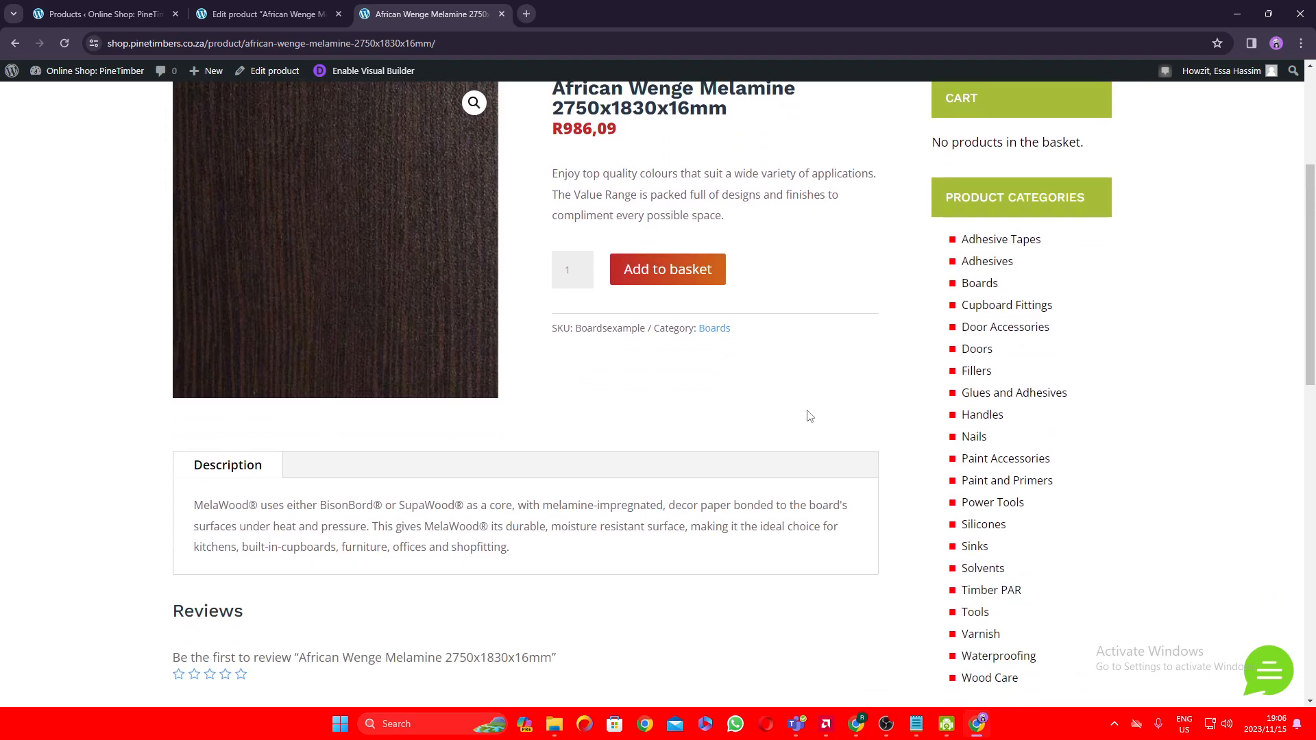
{"action": "scroll", "coordinate": [633, 433], "scroll_direction": "up", "scroll_amount": 3}
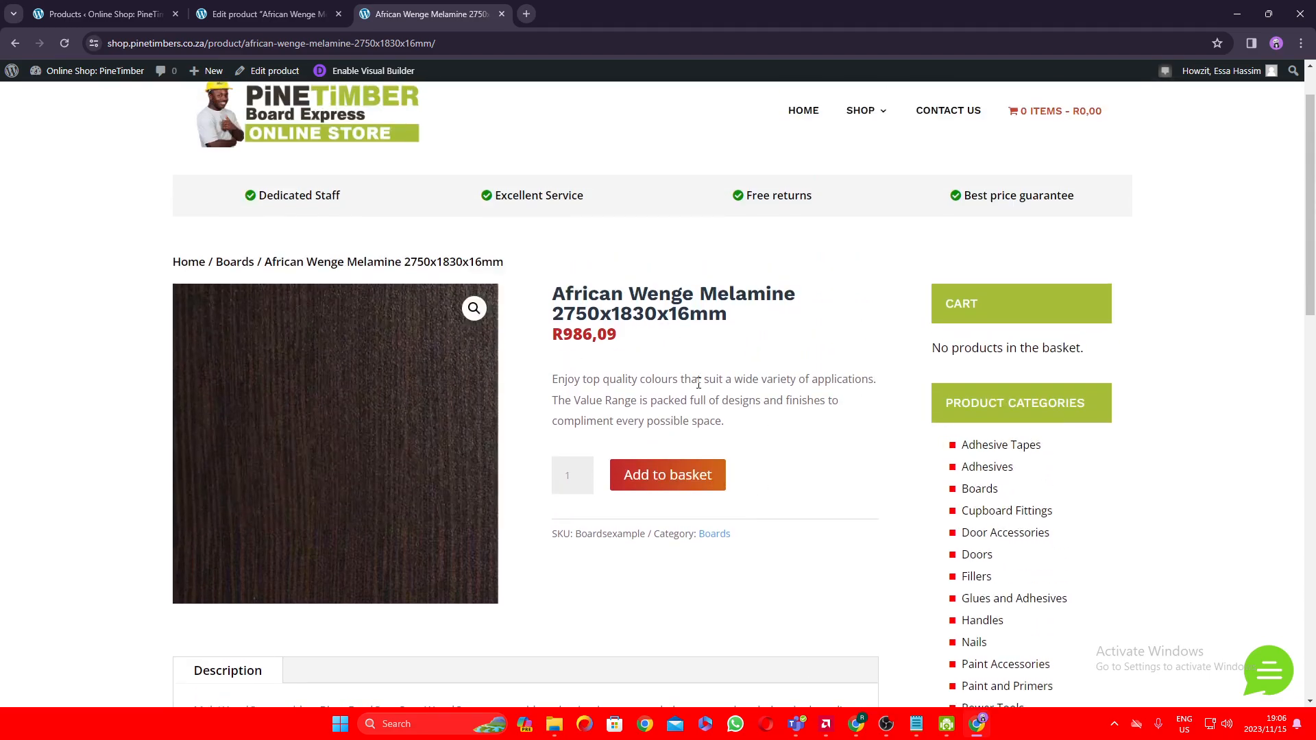
{"action": "scroll", "coordinate": [699, 384], "scroll_direction": "down", "scroll_amount": 3}
{"action": "scroll", "coordinate": [766, 468], "scroll_direction": "up", "scroll_amount": 2}
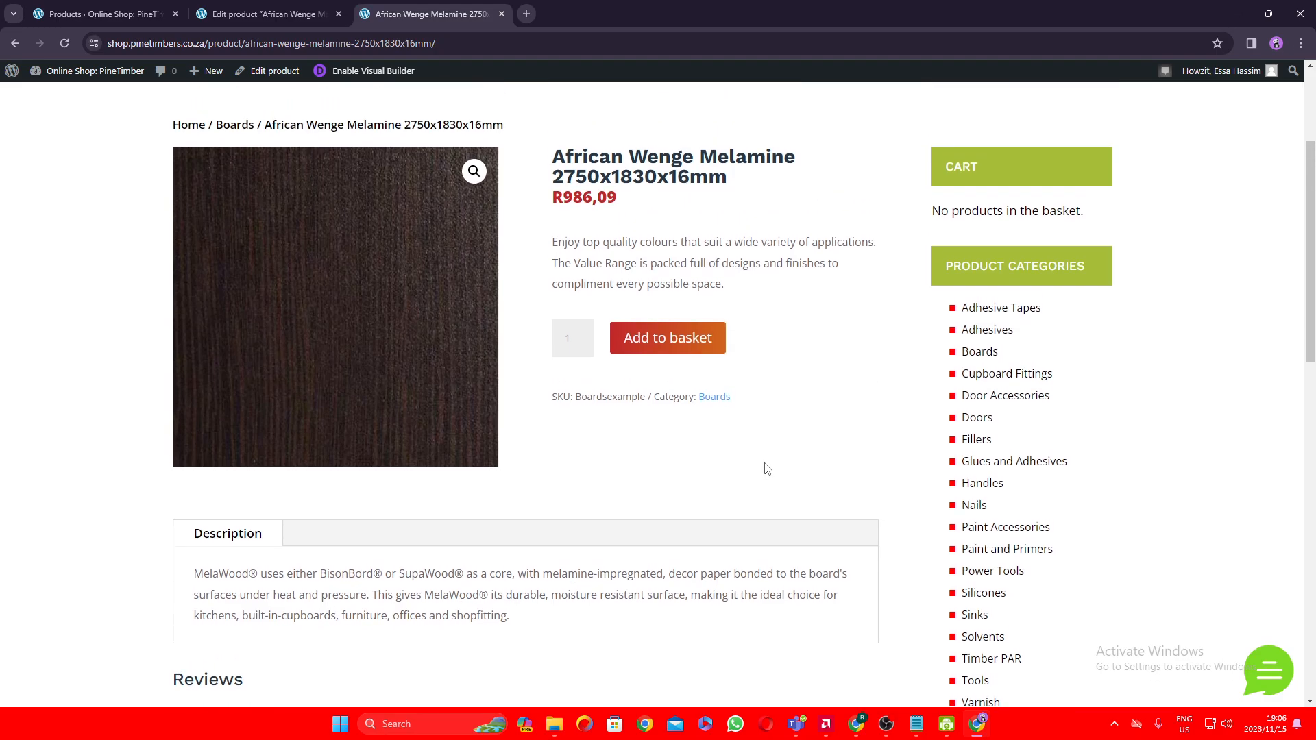